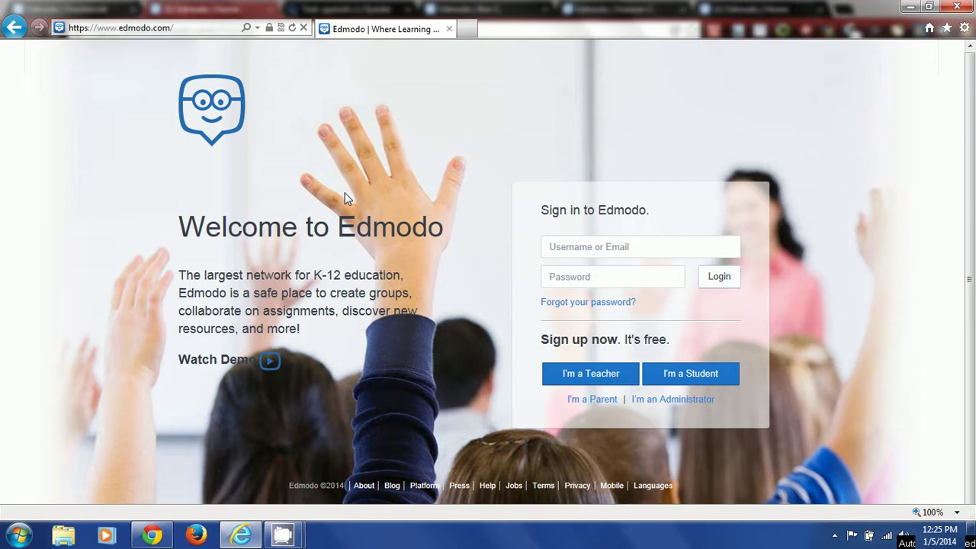
Open the student sign-up form and place the cursor in its Group Code field.
{"action": "left_click", "coordinate": [705, 379]}
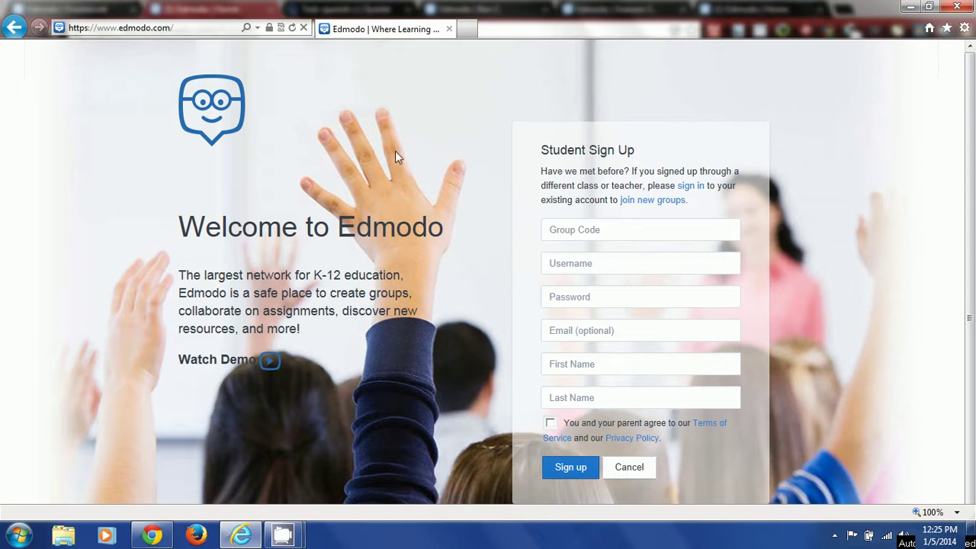
{"action": "left_click", "coordinate": [614, 328]}
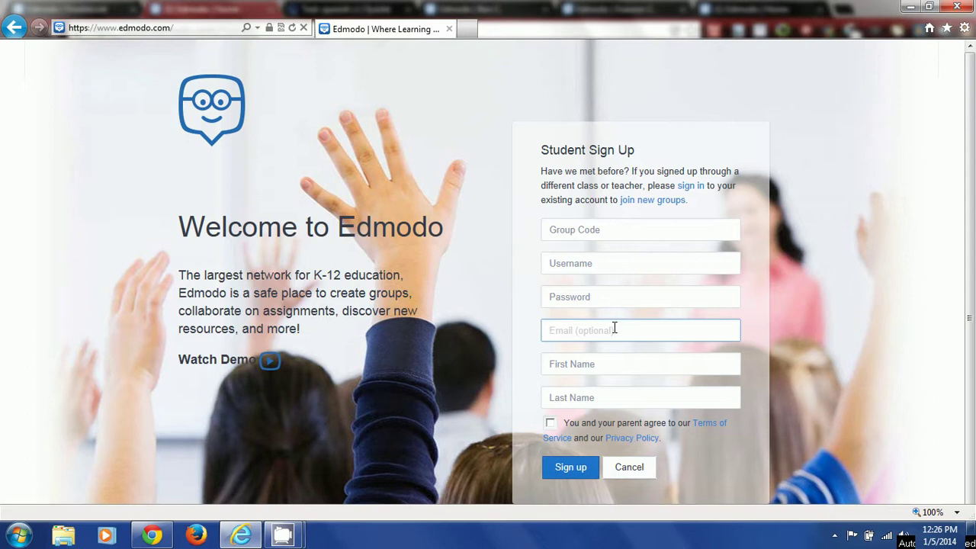
{"action": "left_click", "coordinate": [602, 231]}
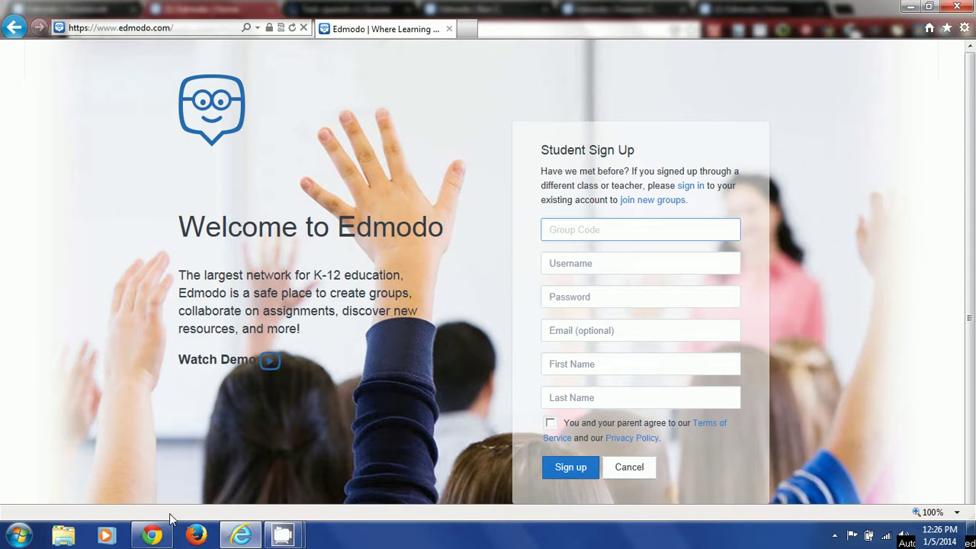
Switch to Chrome and open the Introduction to Business and Technology Fourth Block group to show its name and group code.
{"action": "left_click", "coordinate": [152, 534]}
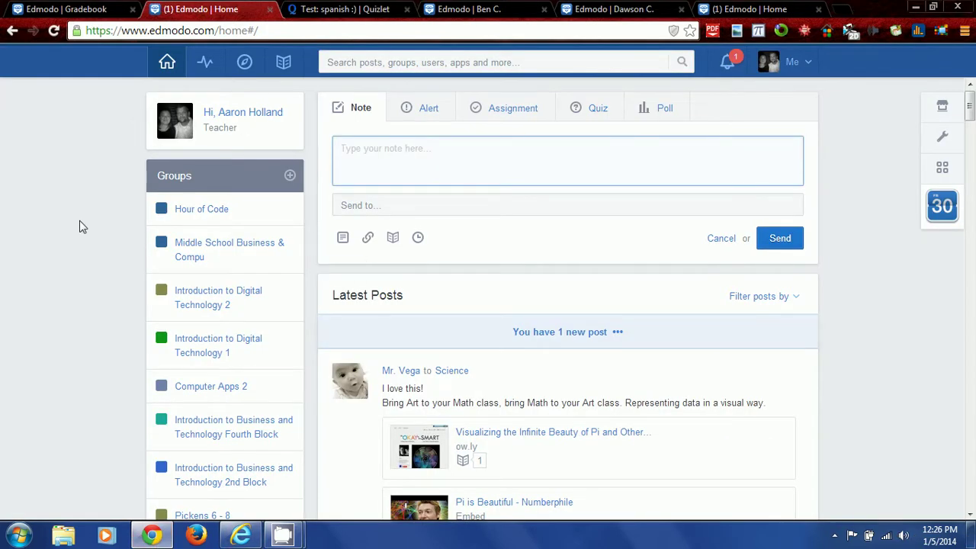
{"action": "scroll", "coordinate": [102, 288], "scroll_direction": "down", "scroll_amount": 1}
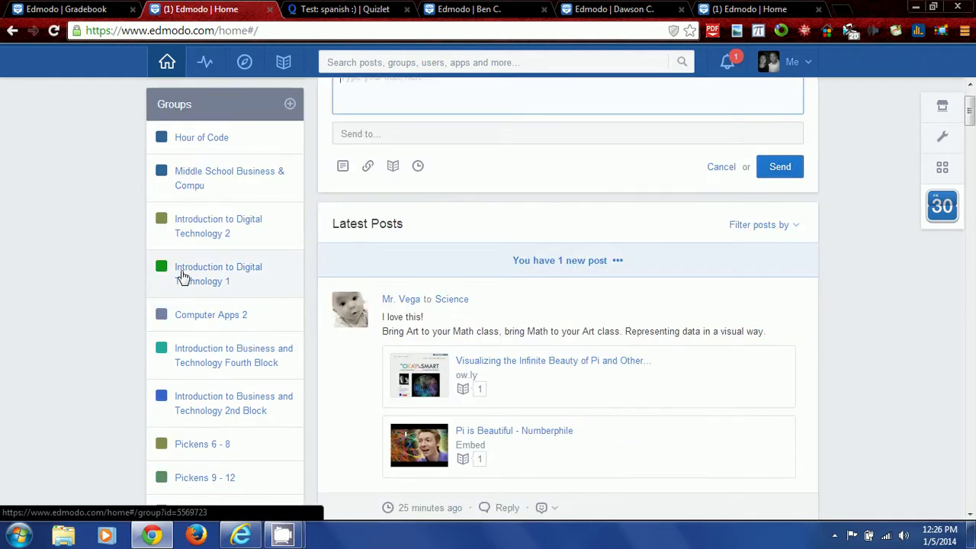
{"action": "left_click", "coordinate": [183, 347]}
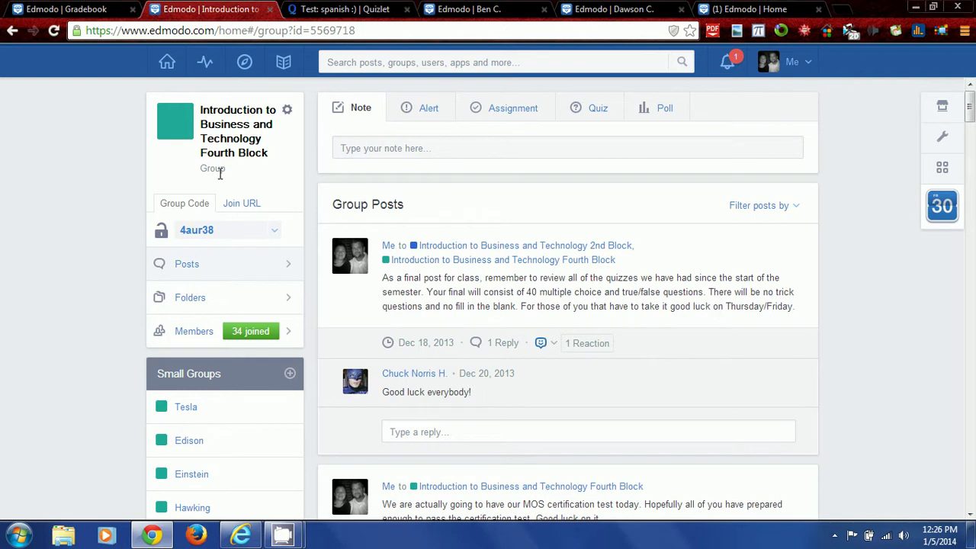
{"action": "left_click_drag", "start_coordinate": [229, 169], "coordinate": [182, 171]}
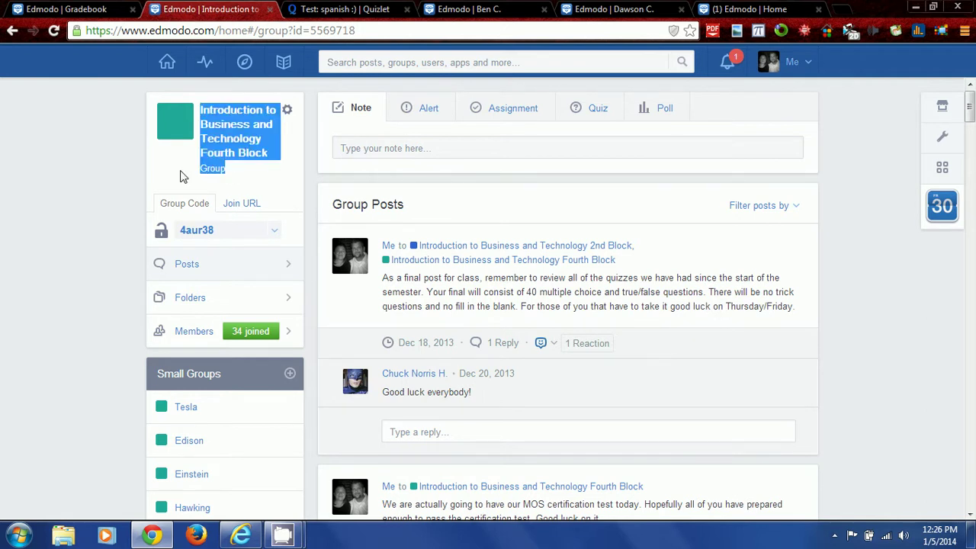
{"action": "left_click", "coordinate": [219, 170]}
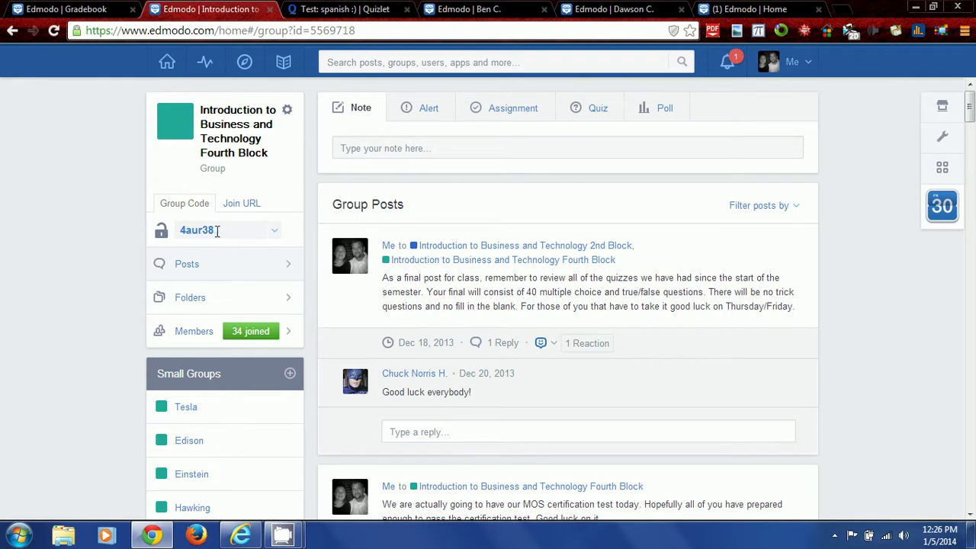
Switch back to Internet Explorer and place the cursor in the Username field of the student sign-up form.
{"action": "left_click", "coordinate": [730, 8]}
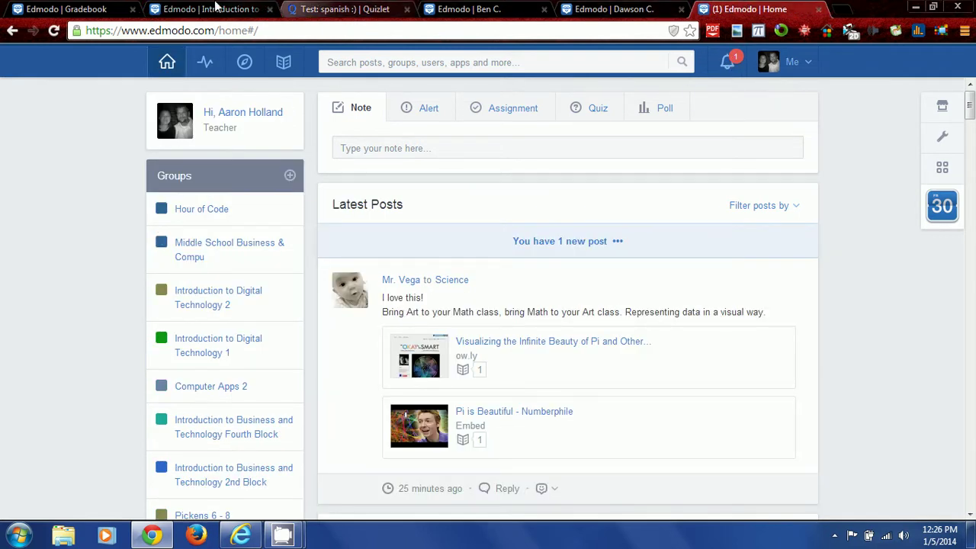
{"action": "left_click", "coordinate": [216, 9]}
{"action": "left_click", "coordinate": [241, 535]}
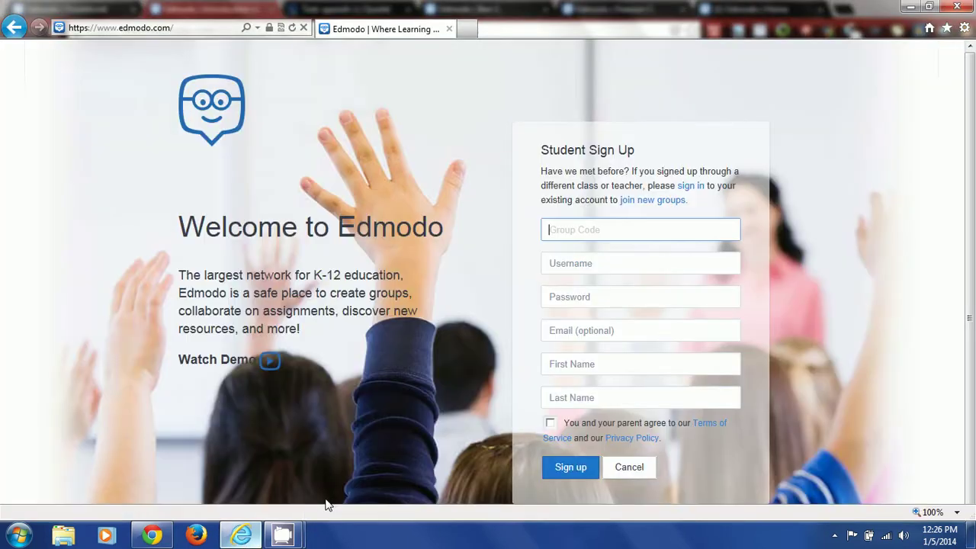
{"action": "left_click", "coordinate": [592, 265]}
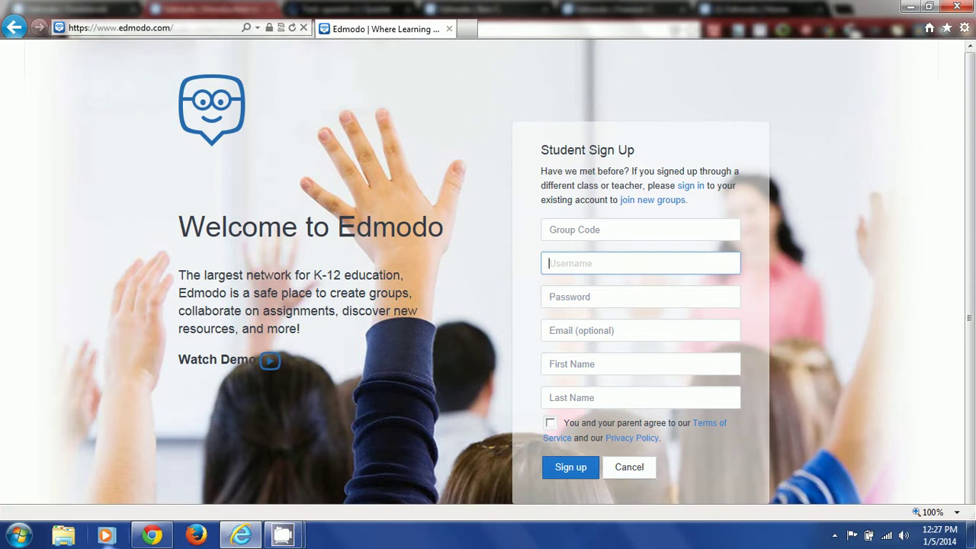
Switch to Chrome, open the Fourth Block group's member list and show the additional options for the first listed student.
{"action": "left_click", "coordinate": [153, 534]}
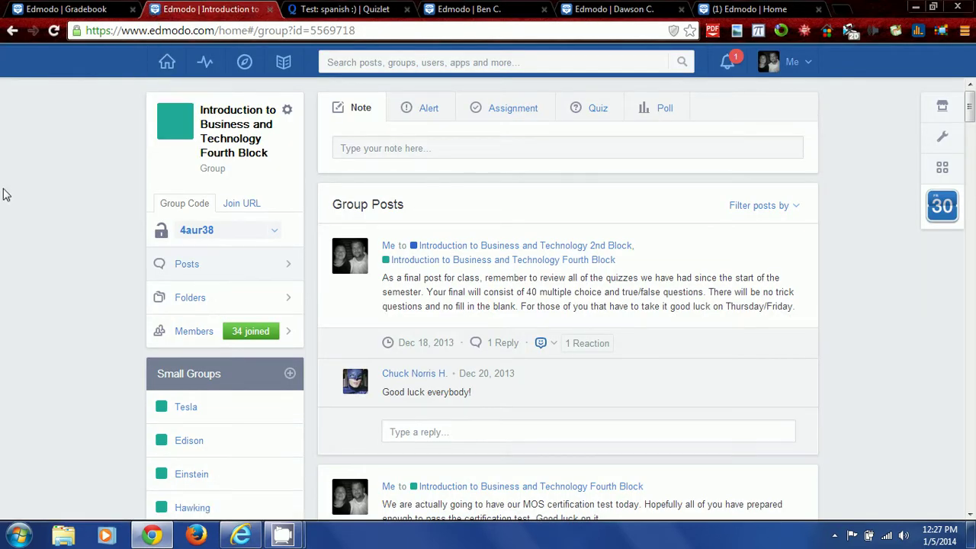
{"action": "mouse_move", "coordinate": [256, 335]}
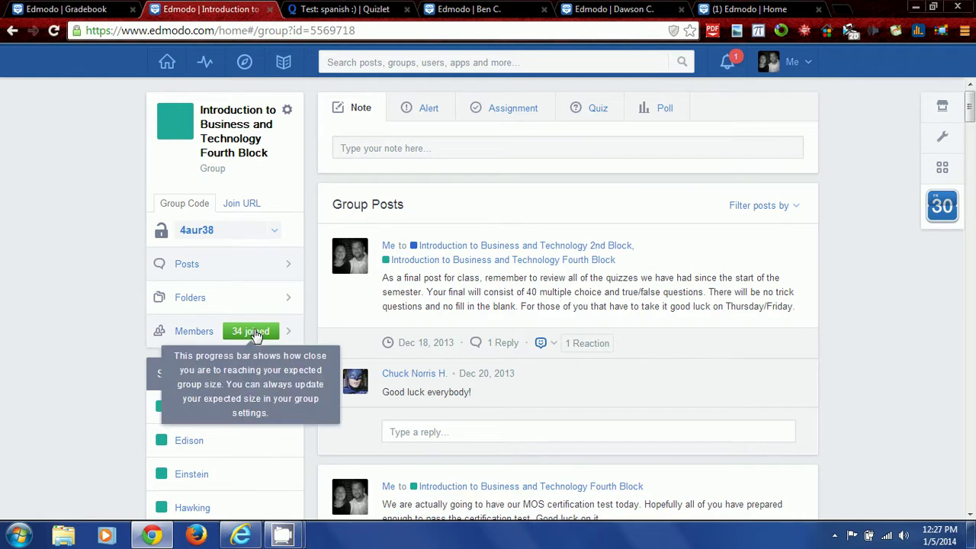
{"action": "left_click", "coordinate": [196, 333]}
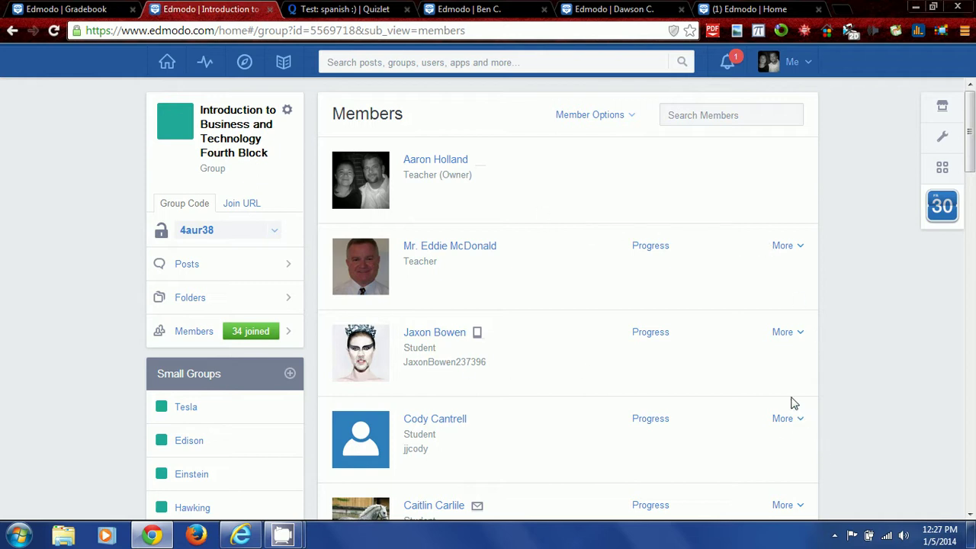
{"action": "left_click", "coordinate": [785, 334]}
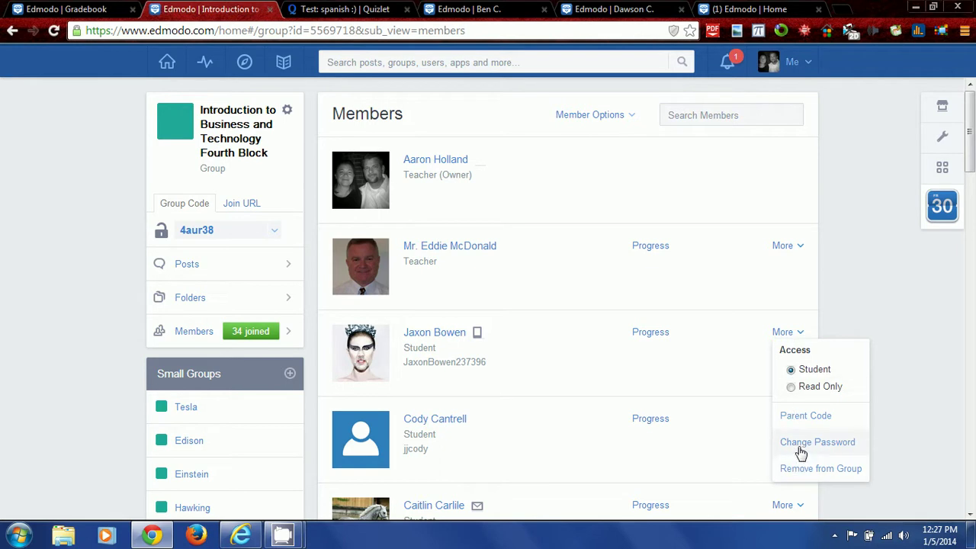
{"action": "left_click", "coordinate": [66, 9]}
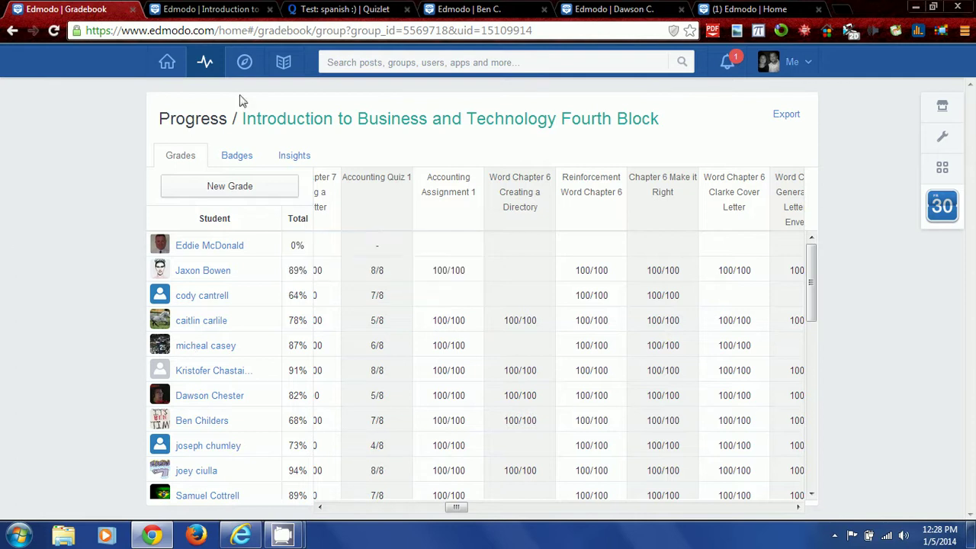
{"action": "left_click", "coordinate": [229, 11]}
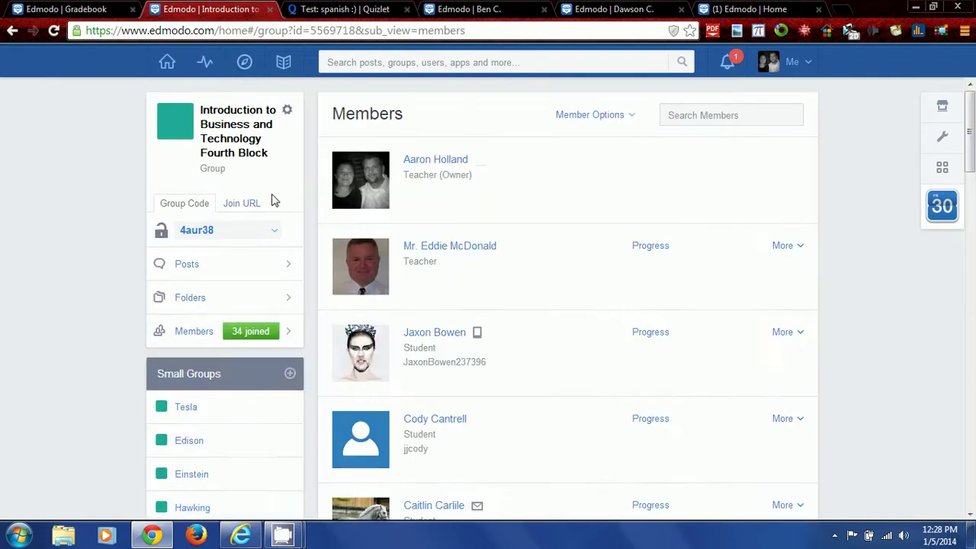
{"action": "left_click", "coordinate": [234, 537]}
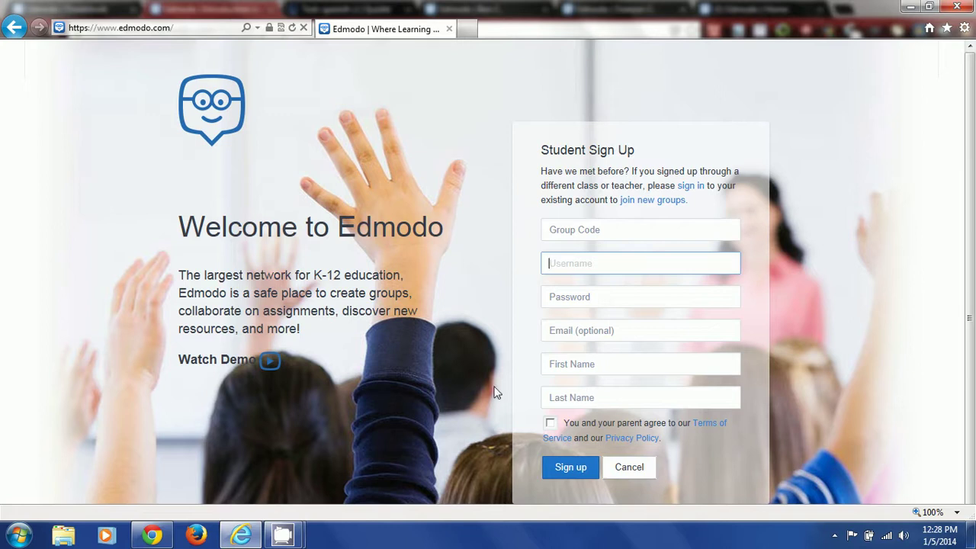
{"action": "left_click", "coordinate": [152, 535]}
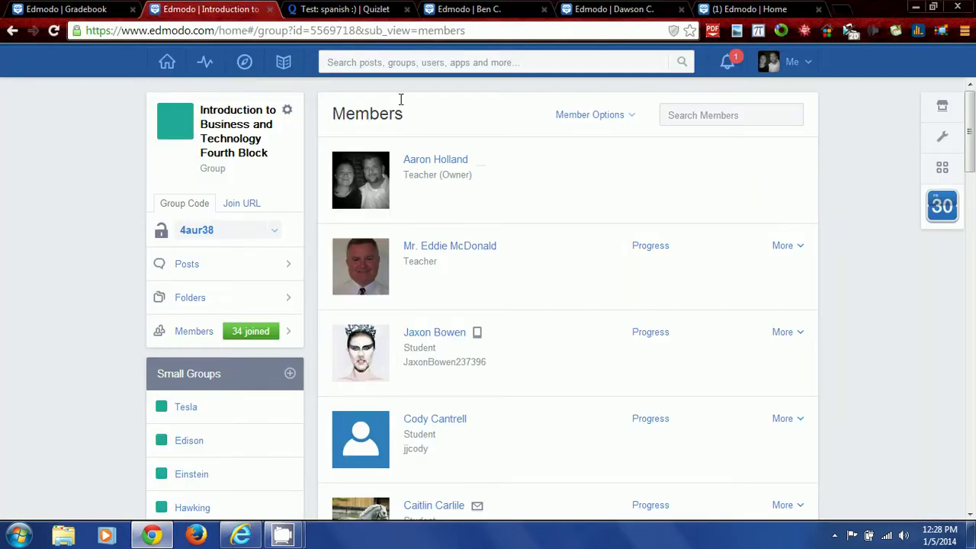
Close the Badges dialog on the open student profile and look at the favorite quote, learning style and career goal on both open student profiles.
{"action": "left_click", "coordinate": [421, 9]}
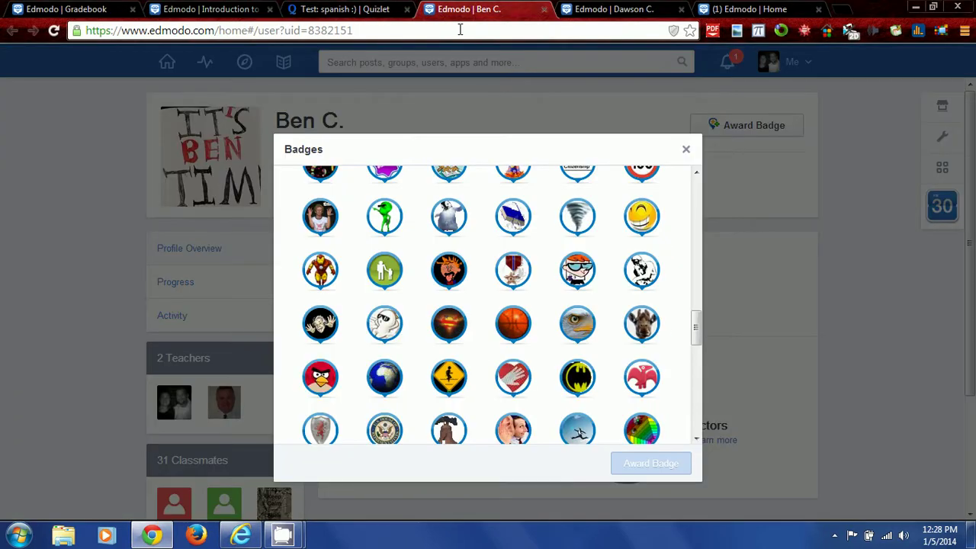
{"action": "left_click", "coordinate": [686, 150]}
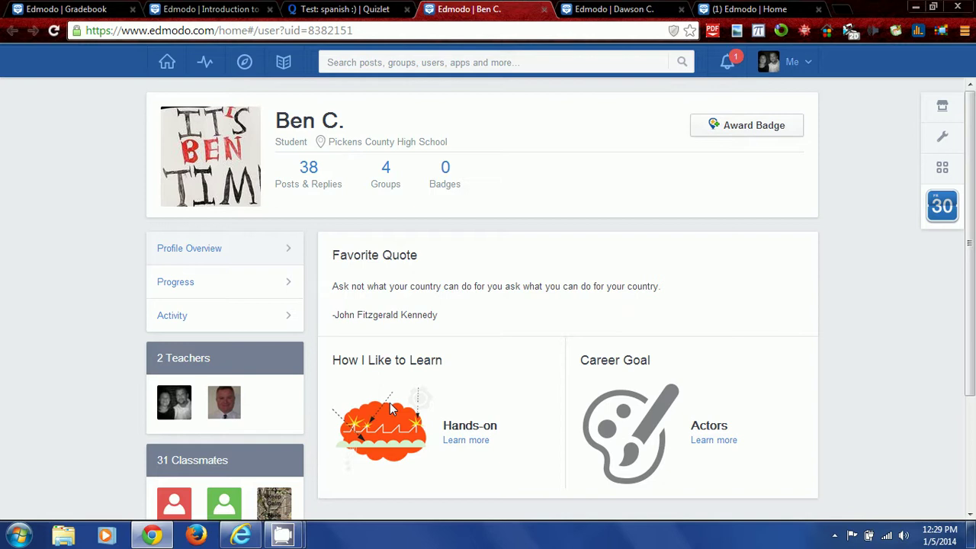
{"action": "left_click", "coordinate": [641, 9]}
{"action": "left_click", "coordinate": [706, 9]}
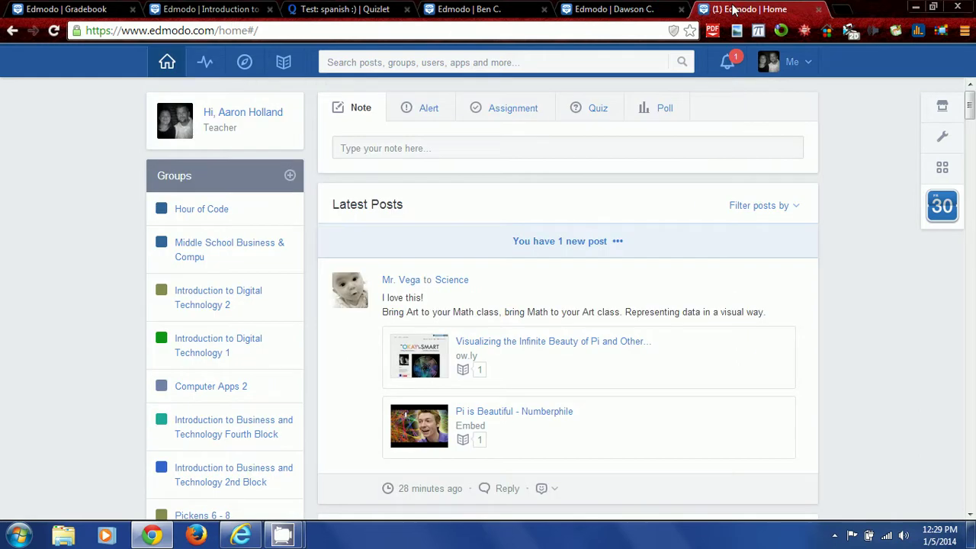
{"action": "left_click", "coordinate": [614, 12]}
{"action": "left_click", "coordinate": [479, 14]}
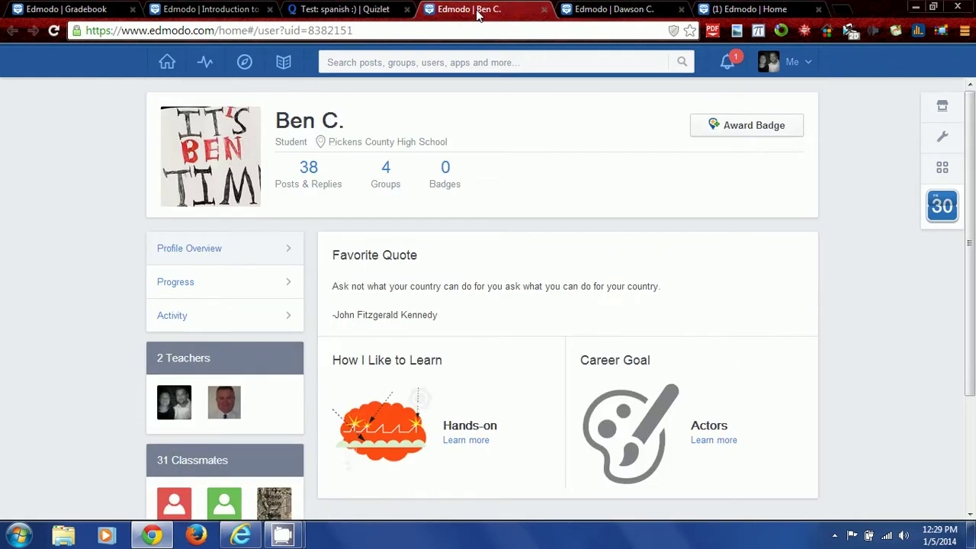
{"action": "left_click", "coordinate": [614, 10]}
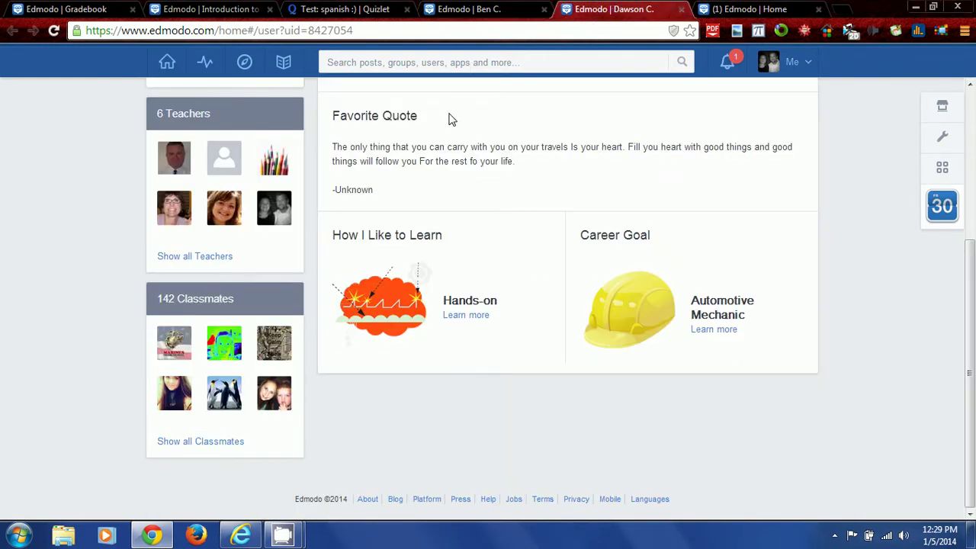
From the group's member list, open the profile of the student with the pixel-art avatar and view its details.
{"action": "left_click", "coordinate": [219, 10]}
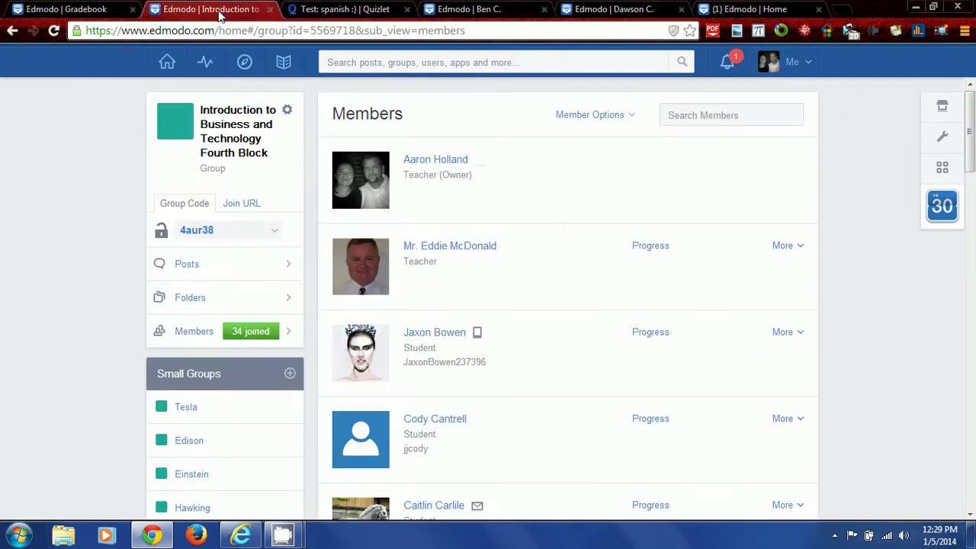
{"action": "scroll", "coordinate": [572, 353], "scroll_direction": "down", "scroll_amount": 10}
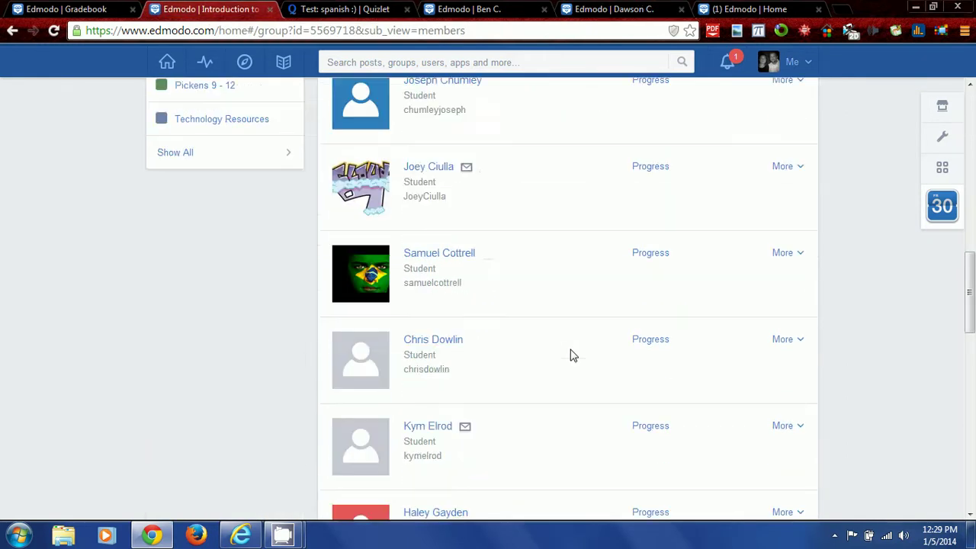
{"action": "scroll", "coordinate": [573, 353], "scroll_direction": "down", "scroll_amount": 8}
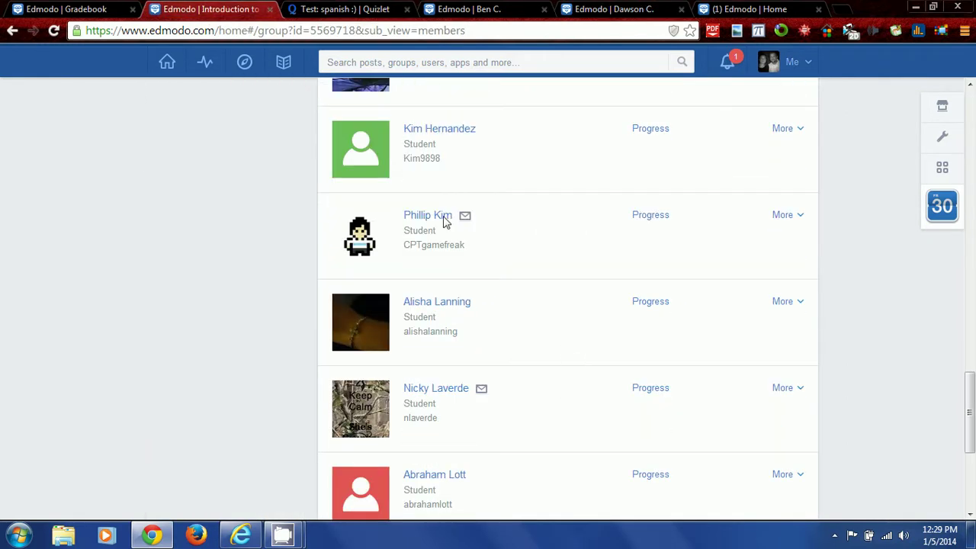
{"action": "left_click", "coordinate": [426, 217]}
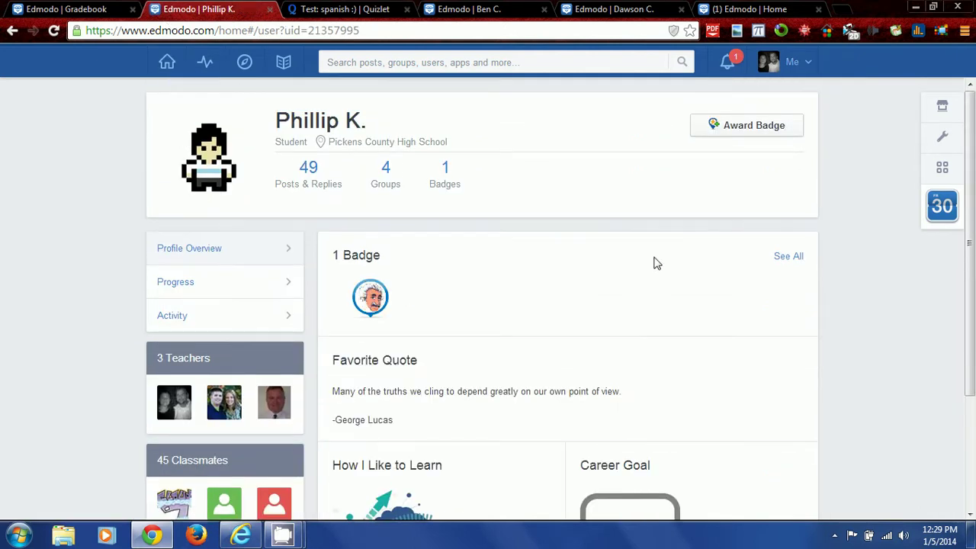
{"action": "scroll", "coordinate": [654, 263], "scroll_direction": "down", "scroll_amount": 3}
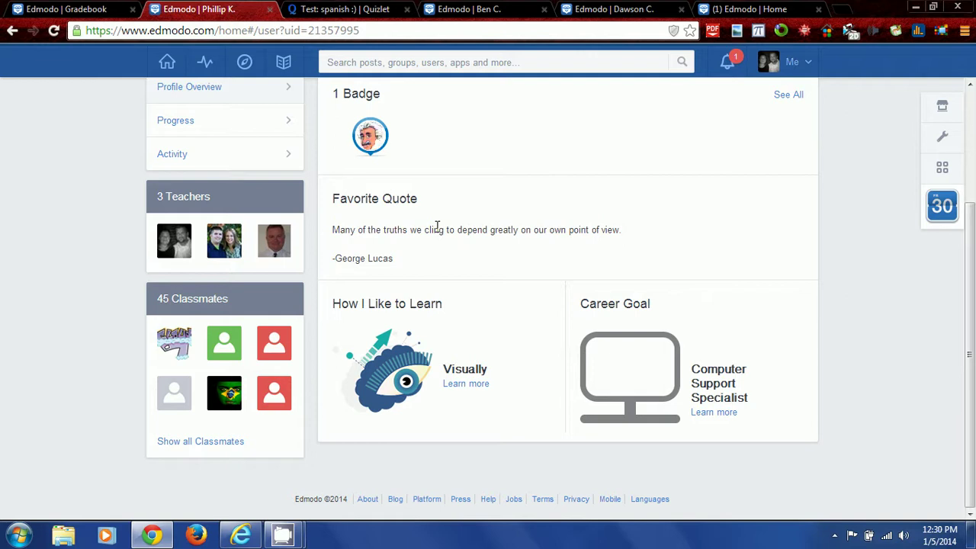
Minimize the Internet Explorer sign-up window and review the student's badge, favorite quote, learning style and career goal in Chrome.
{"action": "left_click", "coordinate": [241, 536]}
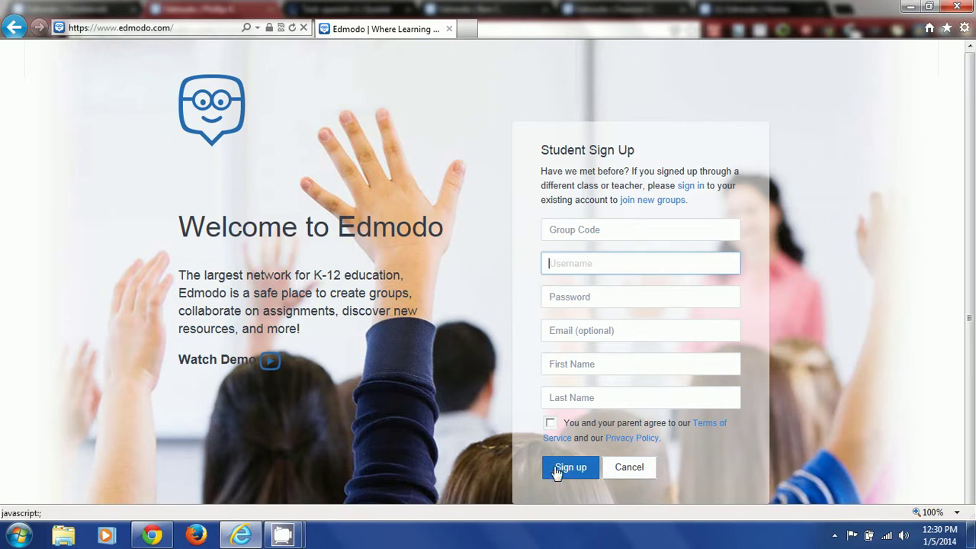
{"action": "left_click", "coordinate": [908, 7]}
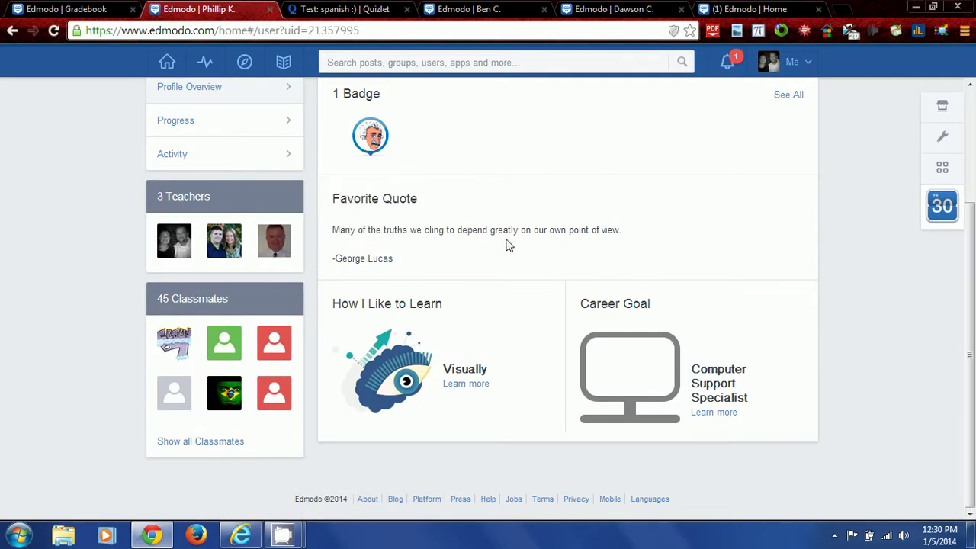
{"action": "scroll", "coordinate": [549, 268], "scroll_direction": "up", "scroll_amount": 2}
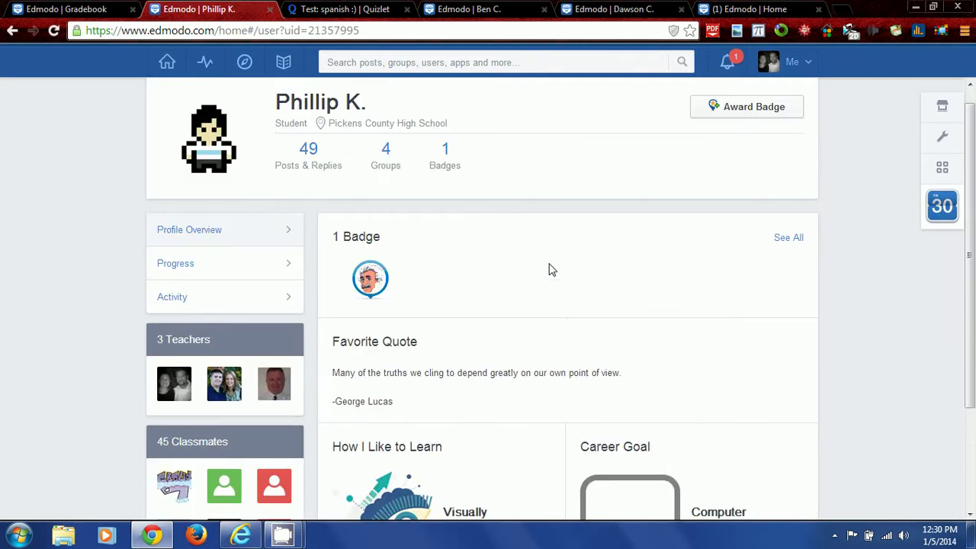
{"action": "scroll", "coordinate": [480, 281], "scroll_direction": "down", "scroll_amount": 2}
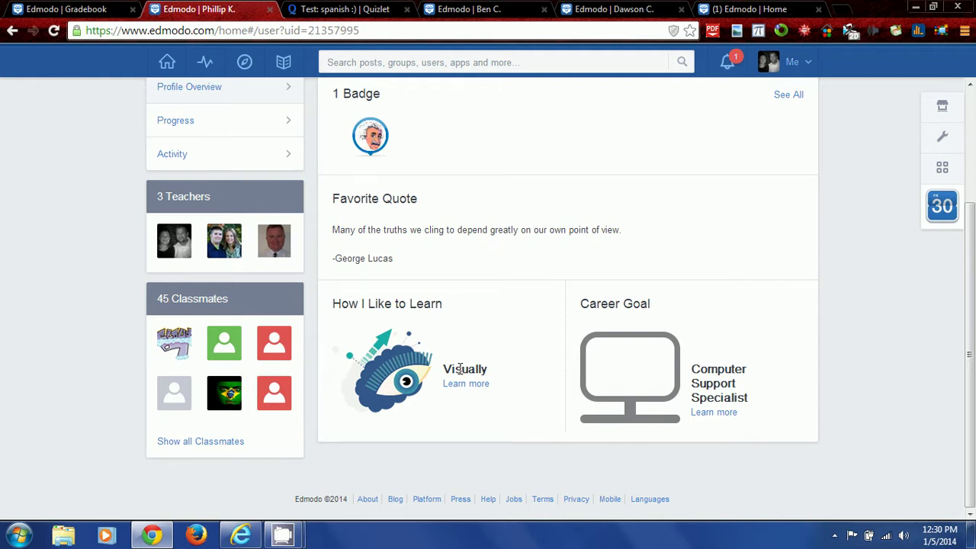
{"action": "scroll", "coordinate": [551, 315], "scroll_direction": "up", "scroll_amount": 2}
{"action": "scroll", "coordinate": [551, 315], "scroll_direction": "up", "scroll_amount": 1}
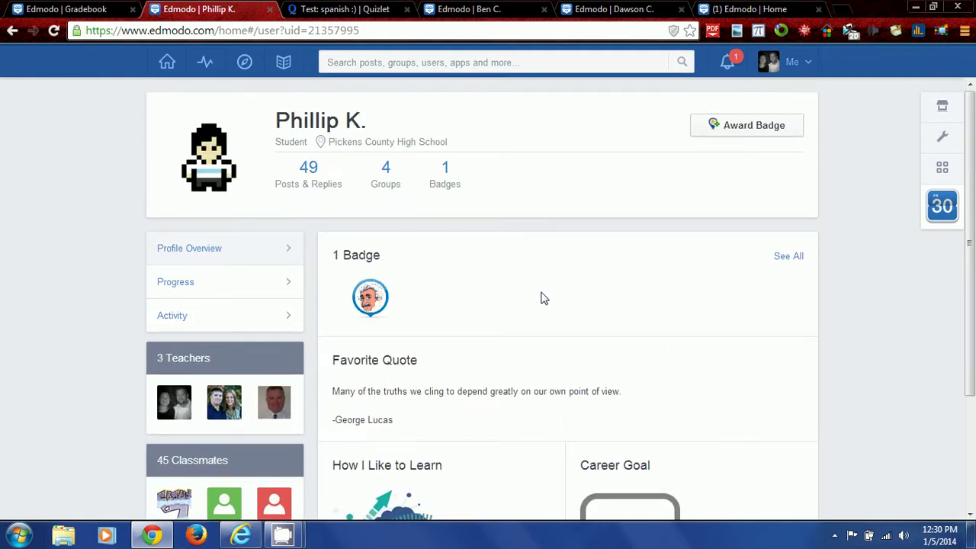
Leave the gradebook for the home page and open the Introduction to Business and Technology Fourth Block group.
{"action": "left_click", "coordinate": [57, 9]}
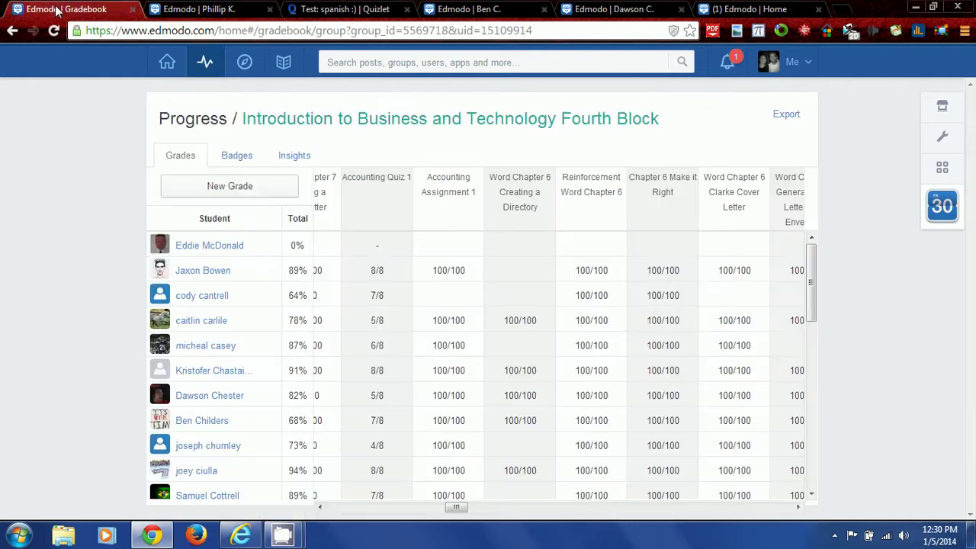
{"action": "left_click", "coordinate": [167, 62]}
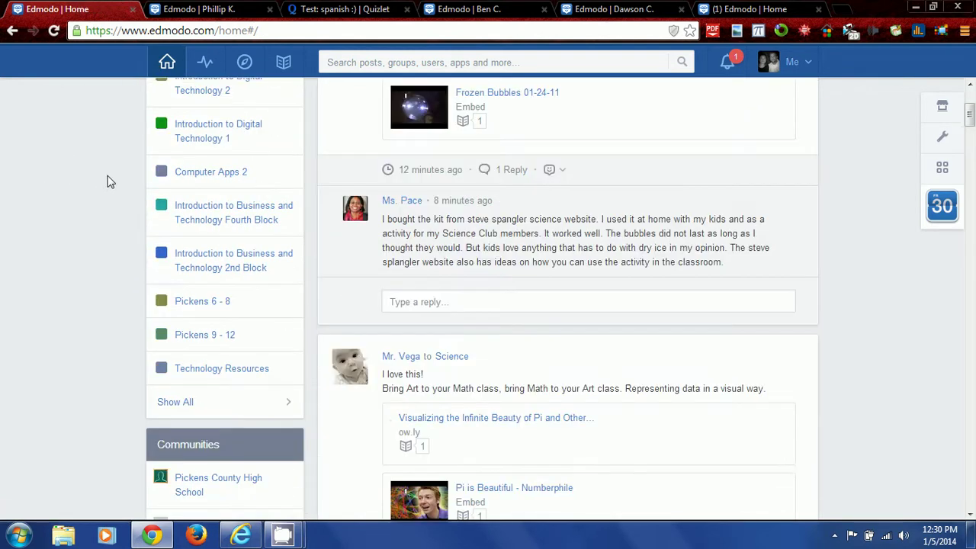
{"action": "left_click", "coordinate": [220, 218]}
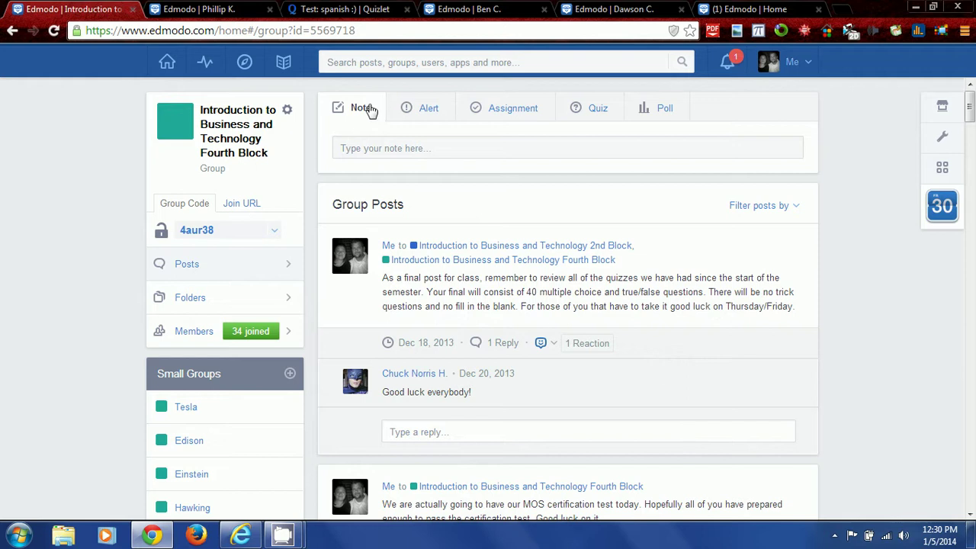
Look through the group's past notes and Gmetrix assignments, and return to the newest posts.
{"action": "scroll", "coordinate": [488, 262], "scroll_direction": "down", "scroll_amount": 12}
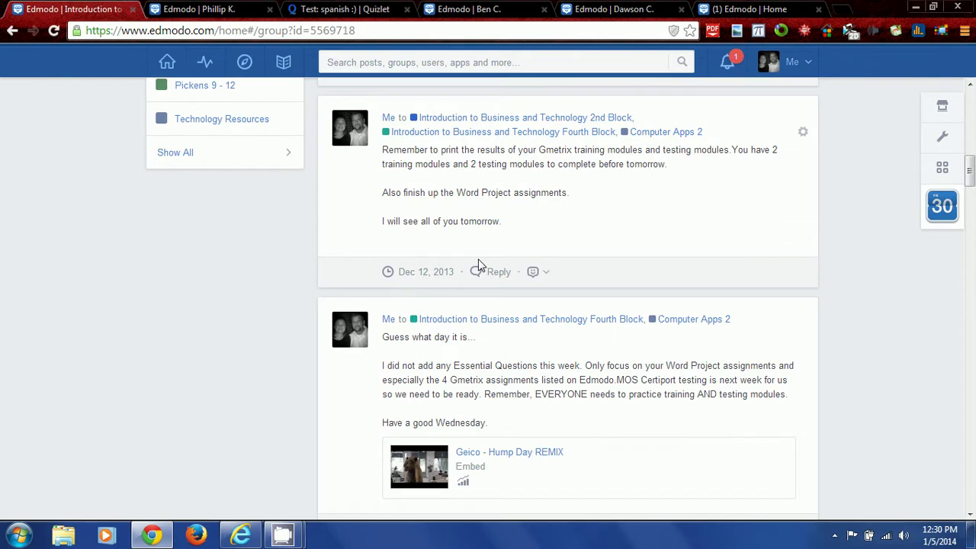
{"action": "scroll", "coordinate": [478, 264], "scroll_direction": "down", "scroll_amount": 4}
{"action": "scroll", "coordinate": [479, 264], "scroll_direction": "down", "scroll_amount": 15}
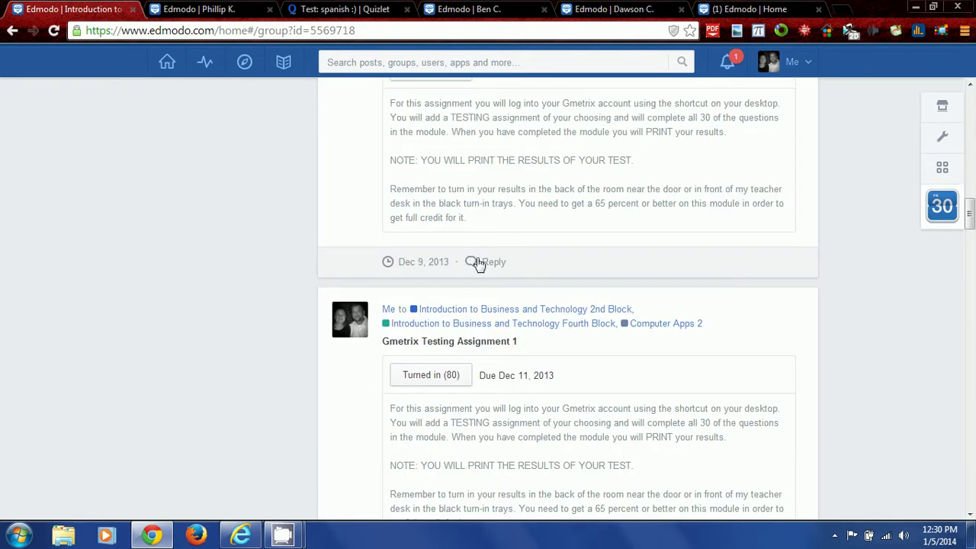
{"action": "scroll", "coordinate": [479, 258], "scroll_direction": "down", "scroll_amount": 5}
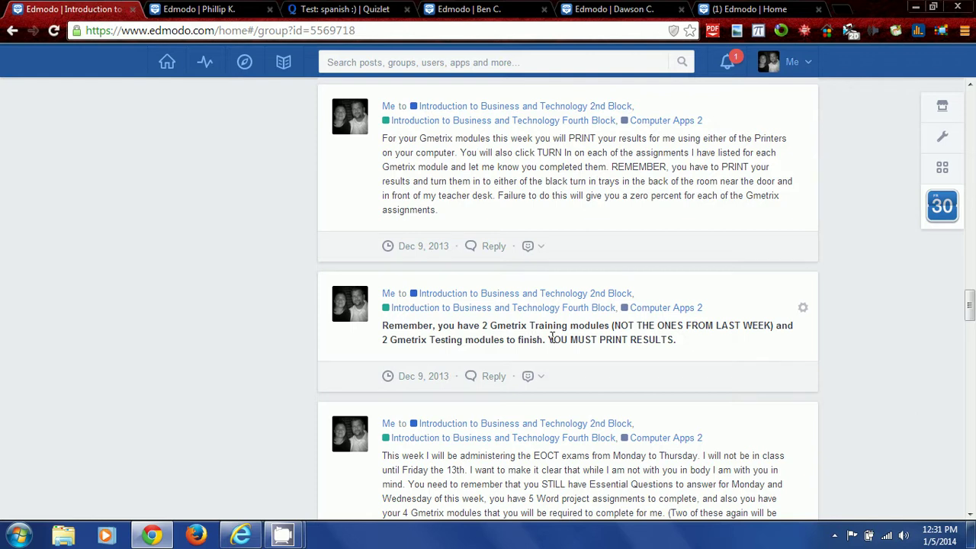
{"action": "scroll", "coordinate": [397, 212], "scroll_direction": "up", "scroll_amount": 5}
{"action": "scroll", "coordinate": [358, 187], "scroll_direction": "down", "scroll_amount": 4}
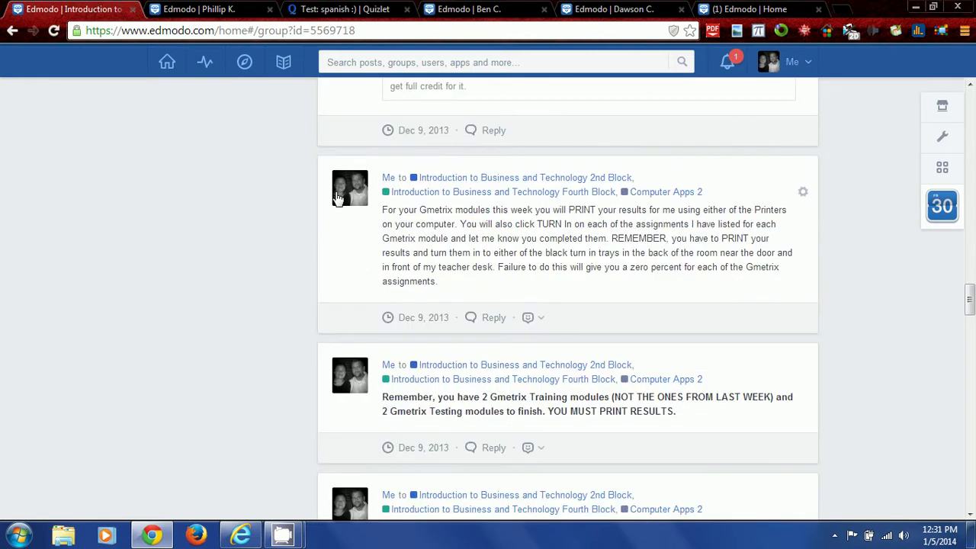
{"action": "scroll", "coordinate": [262, 213], "scroll_direction": "up", "scroll_amount": 10}
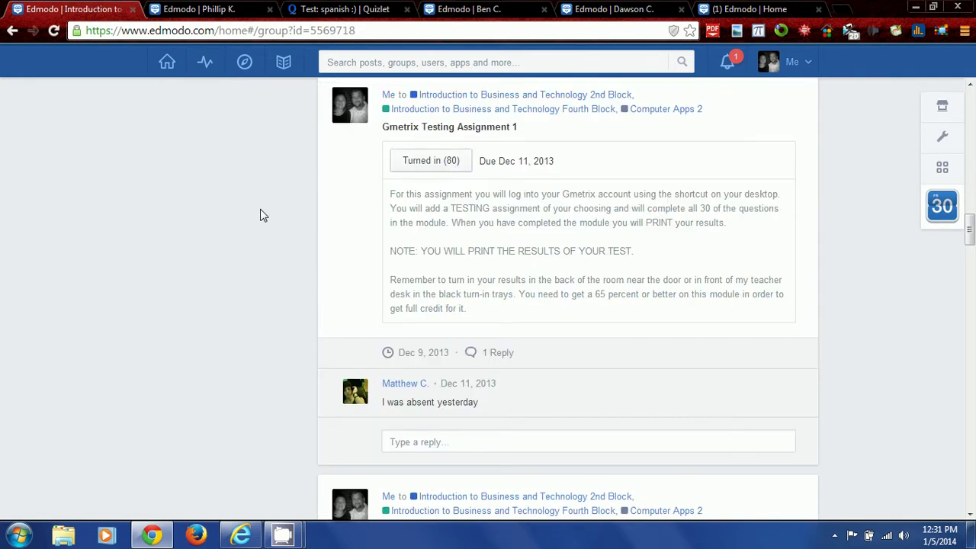
{"action": "scroll", "coordinate": [267, 204], "scroll_direction": "up", "scroll_amount": 10}
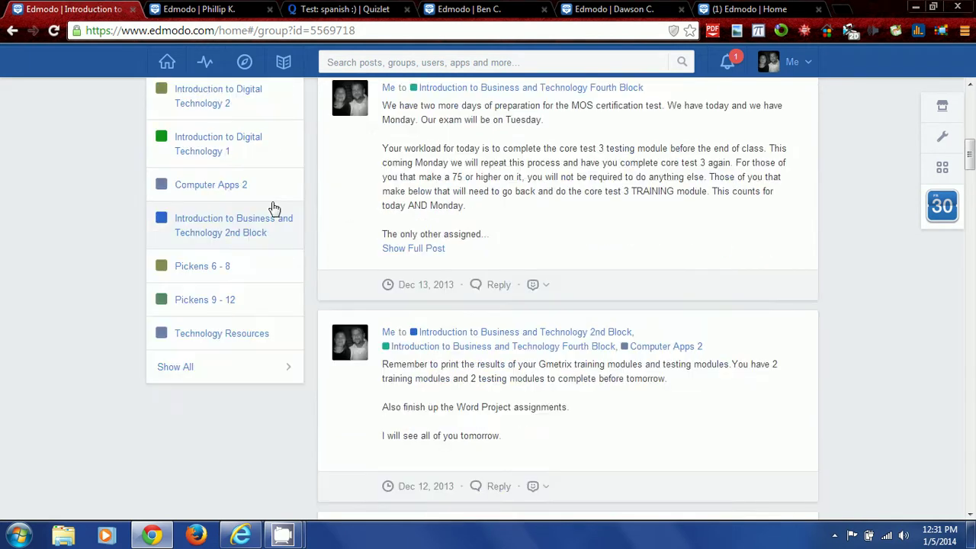
{"action": "scroll", "coordinate": [420, 168], "scroll_direction": "up", "scroll_amount": 2}
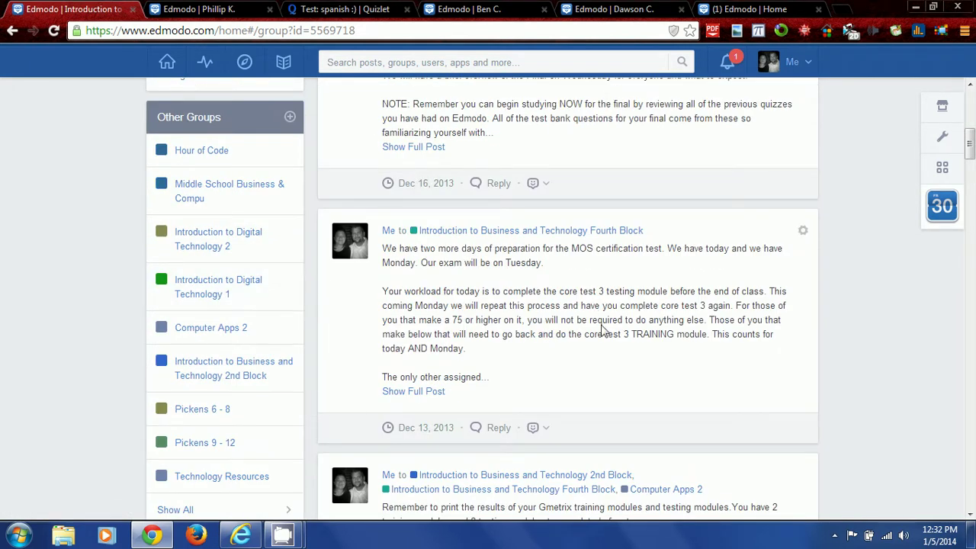
{"action": "scroll", "coordinate": [428, 232], "scroll_direction": "up", "scroll_amount": 3}
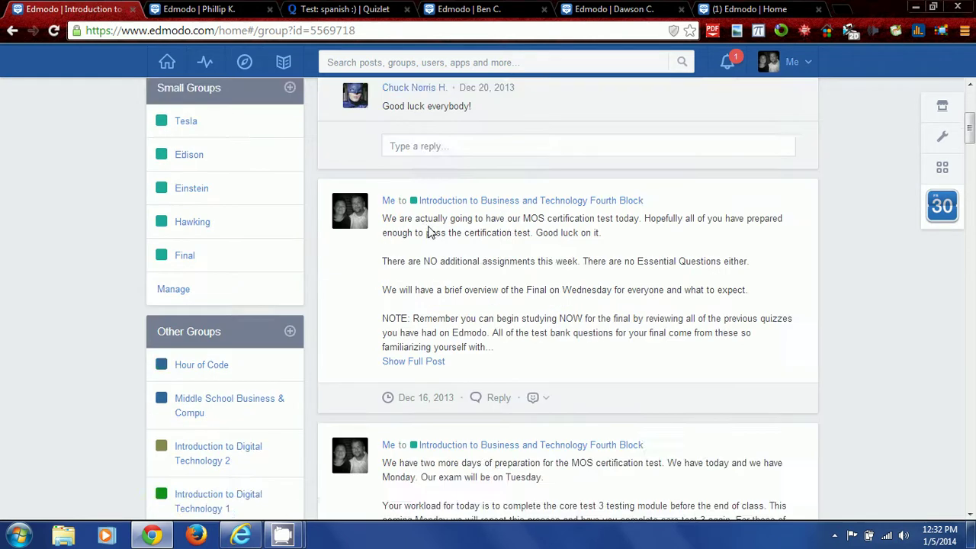
{"action": "scroll", "coordinate": [429, 232], "scroll_direction": "up", "scroll_amount": 1}
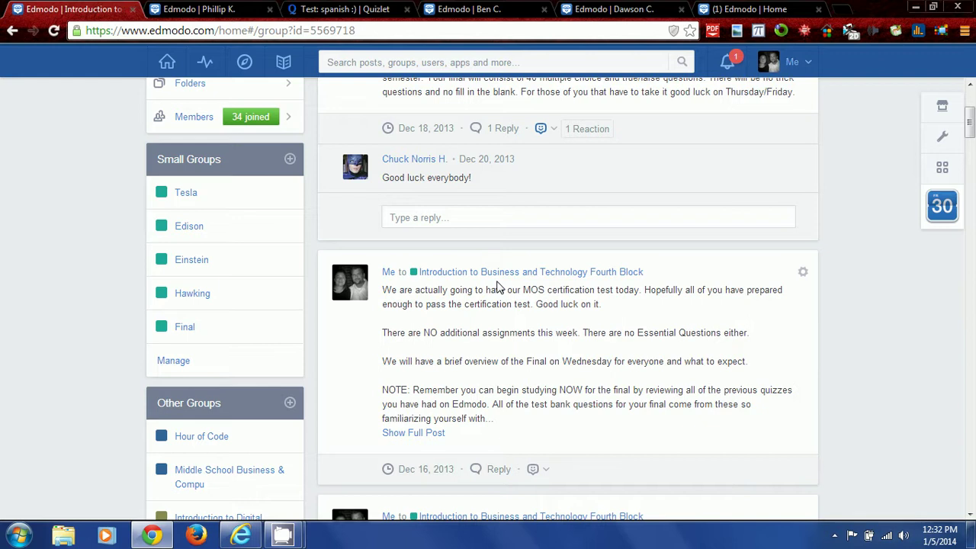
{"action": "scroll", "coordinate": [496, 286], "scroll_direction": "up", "scroll_amount": 3}
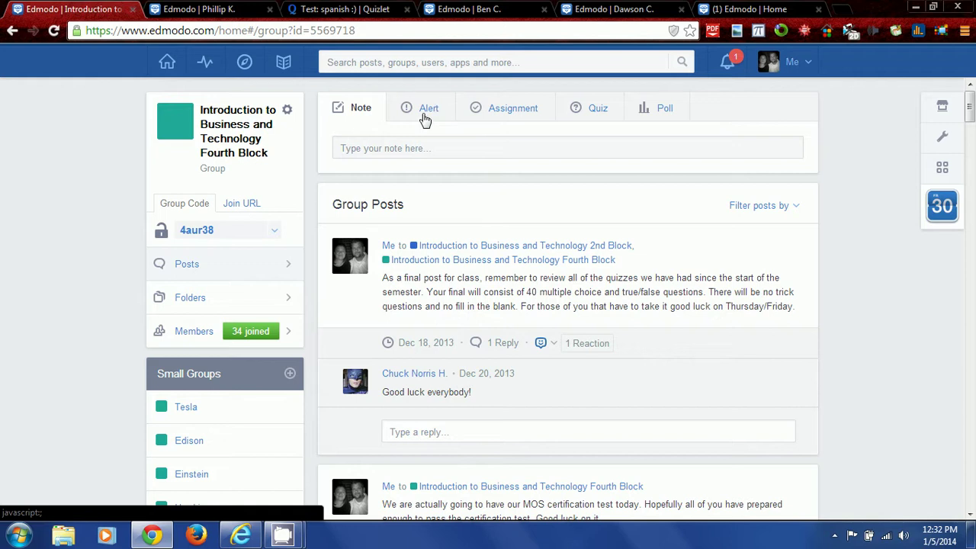
Open the note composer for the Fourth Block group and look at its recipient and attachment options.
{"action": "left_click", "coordinate": [448, 148]}
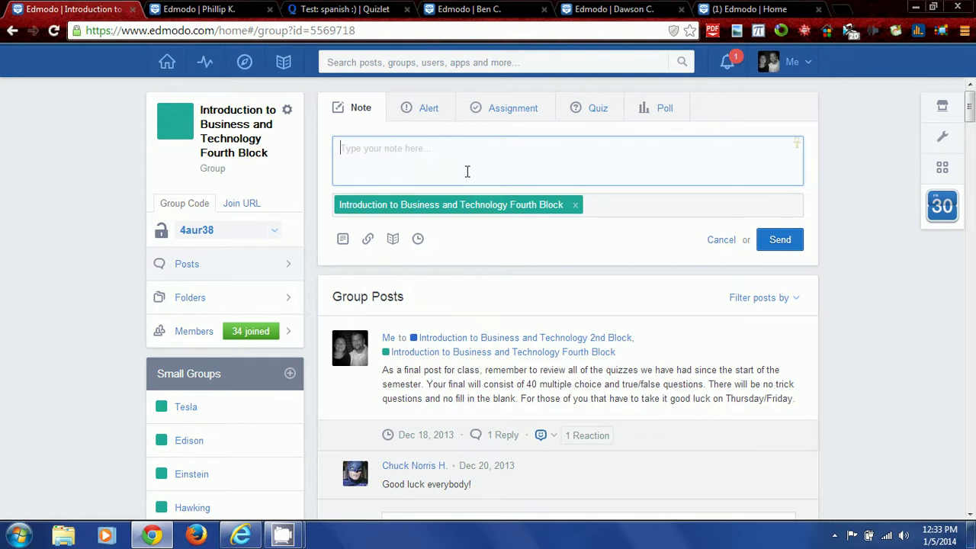
{"action": "scroll", "coordinate": [516, 298], "scroll_direction": "down", "scroll_amount": 4}
{"action": "scroll", "coordinate": [515, 298], "scroll_direction": "up", "scroll_amount": 4}
On the open profile of the student with the pixel-art avatar, view the activity posts and switch to the replies.
{"action": "left_click", "coordinate": [222, 13]}
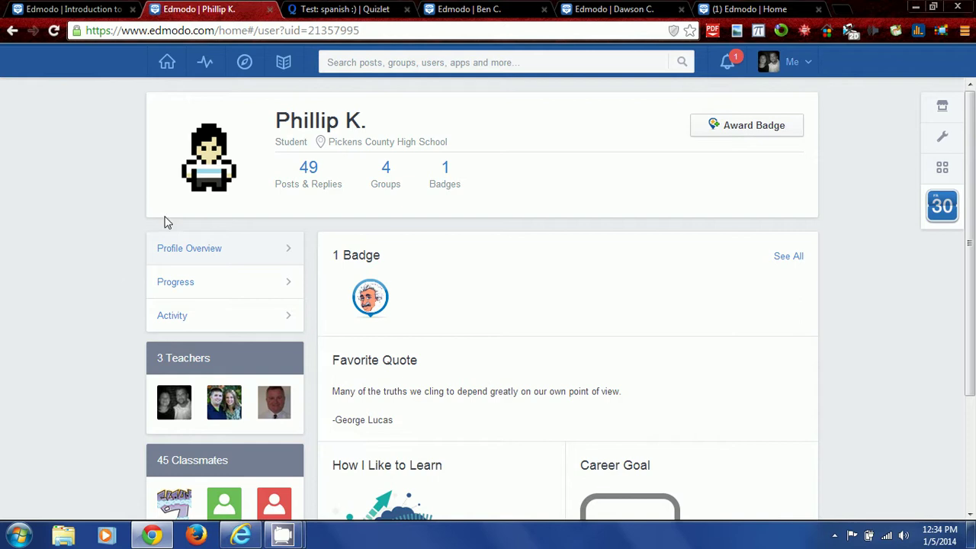
{"action": "scroll", "coordinate": [114, 221], "scroll_direction": "down", "scroll_amount": 1}
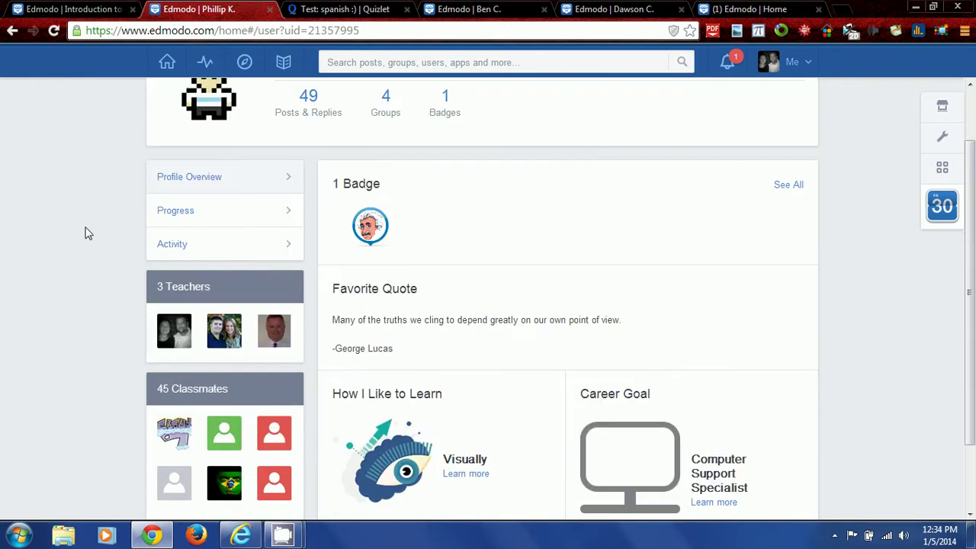
{"action": "left_click", "coordinate": [173, 245]}
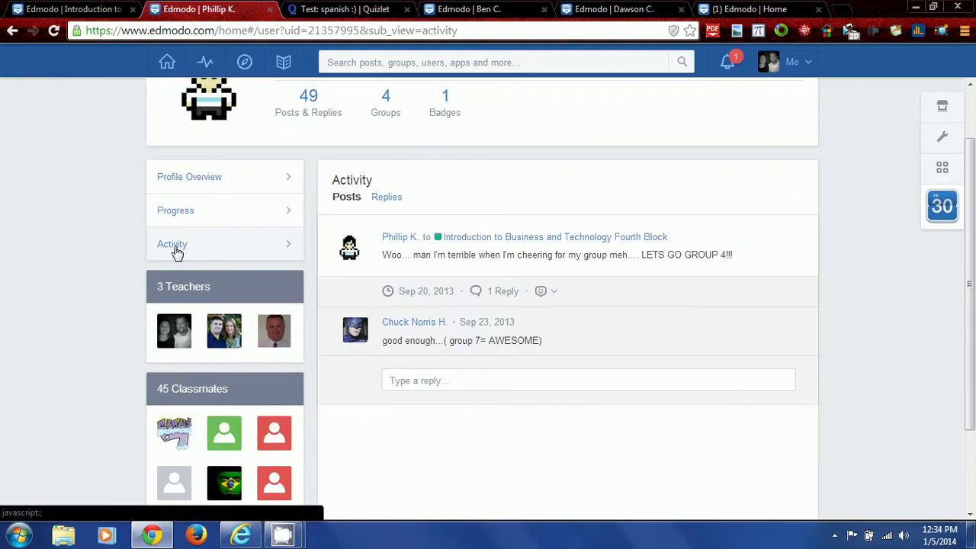
{"action": "left_click", "coordinate": [387, 199]}
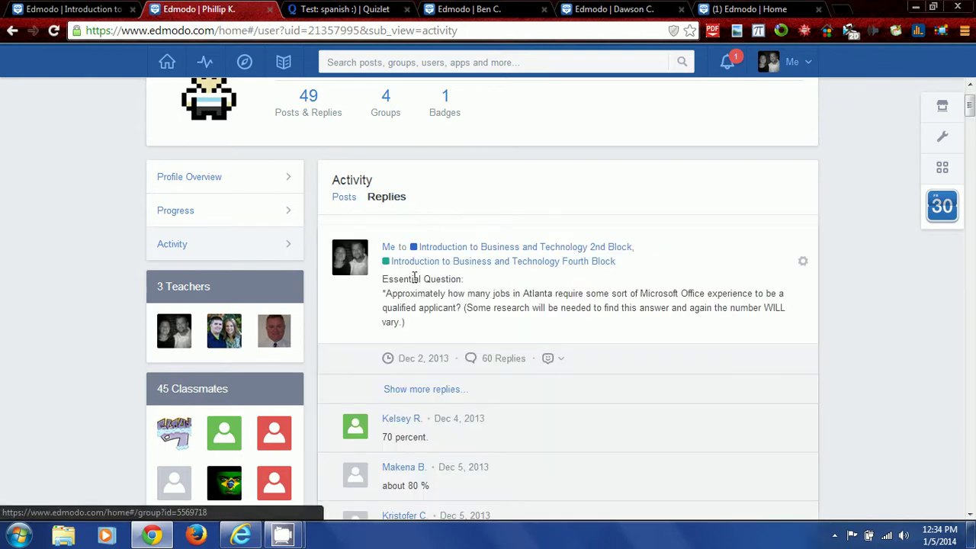
Examine the student's reply history on the Essential Question posts and the Reinforcement Word Chapter 7 assignment.
{"action": "scroll", "coordinate": [536, 279], "scroll_direction": "down", "scroll_amount": 6}
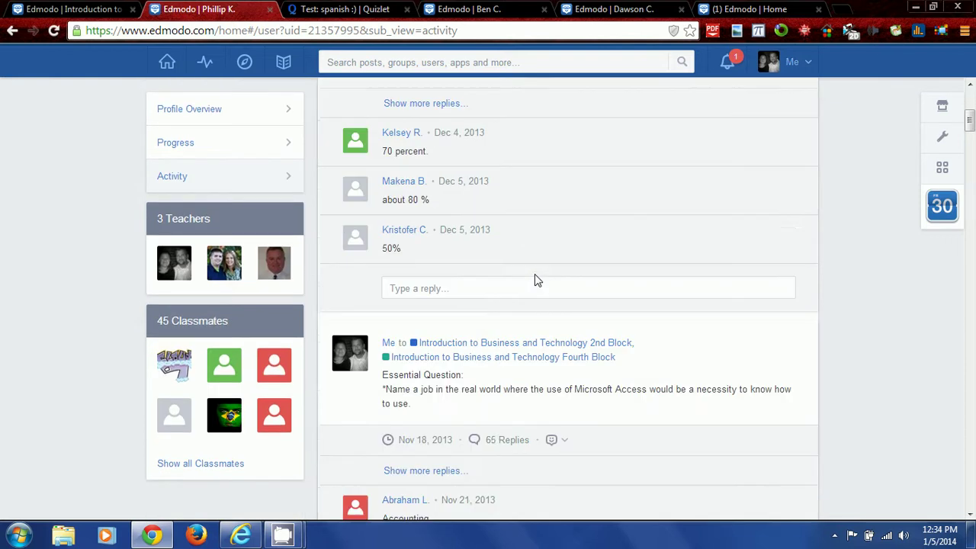
{"action": "scroll", "coordinate": [443, 247], "scroll_direction": "down", "scroll_amount": 5}
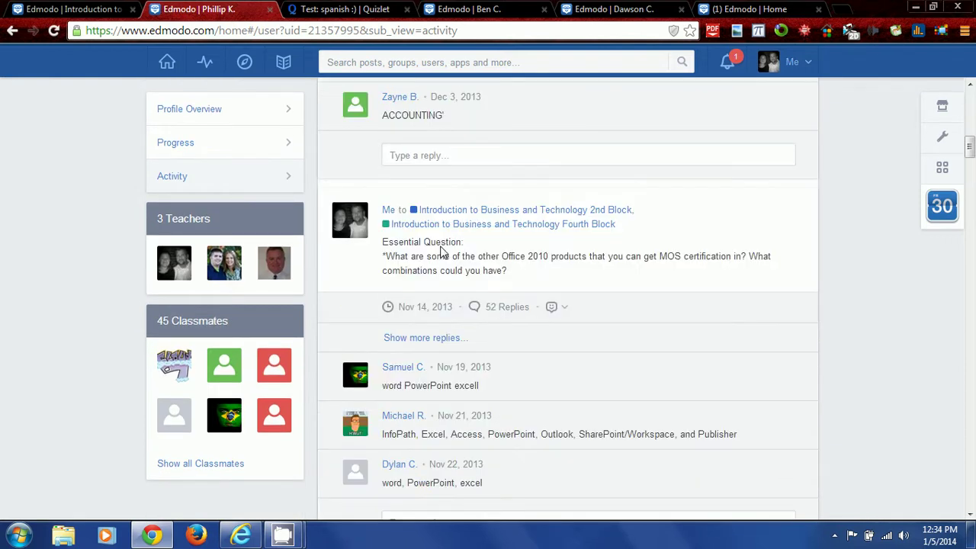
{"action": "scroll", "coordinate": [446, 260], "scroll_direction": "down", "scroll_amount": 3}
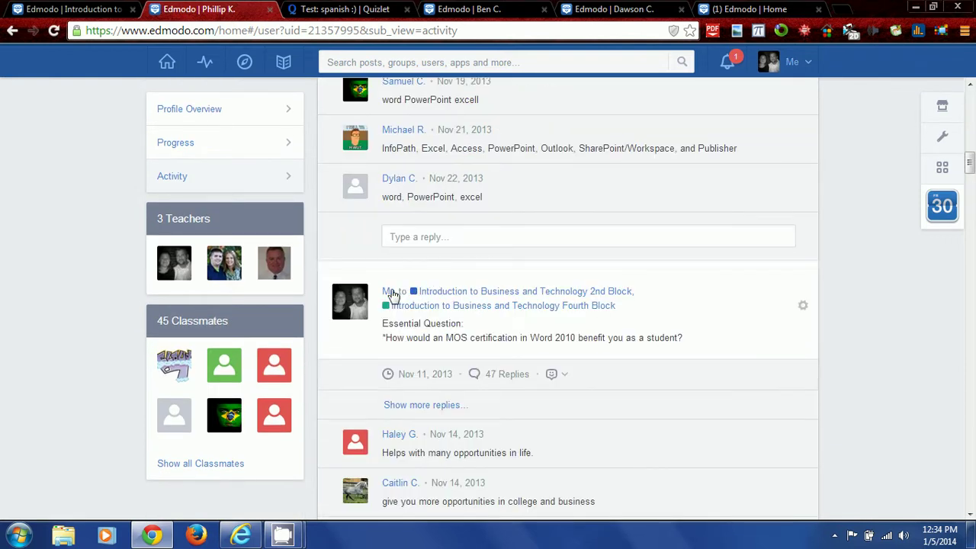
{"action": "scroll", "coordinate": [424, 313], "scroll_direction": "down", "scroll_amount": 2}
{"action": "scroll", "coordinate": [440, 279], "scroll_direction": "down", "scroll_amount": 3}
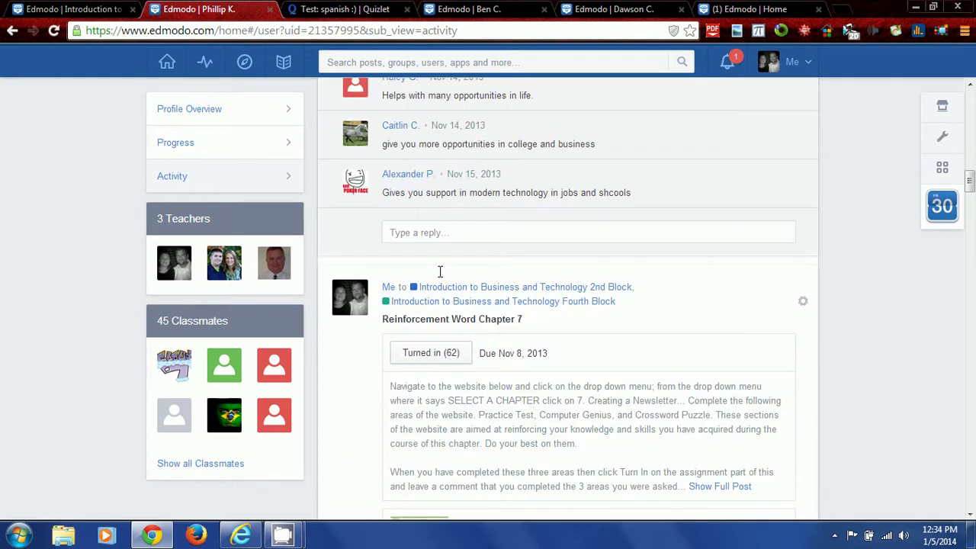
{"action": "scroll", "coordinate": [468, 207], "scroll_direction": "down", "scroll_amount": 3}
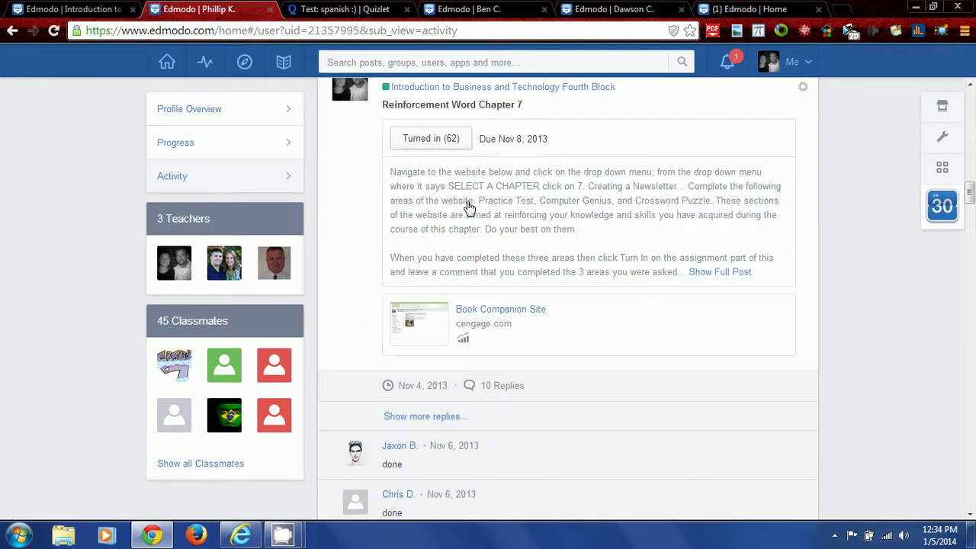
{"action": "scroll", "coordinate": [507, 232], "scroll_direction": "down", "scroll_amount": 2}
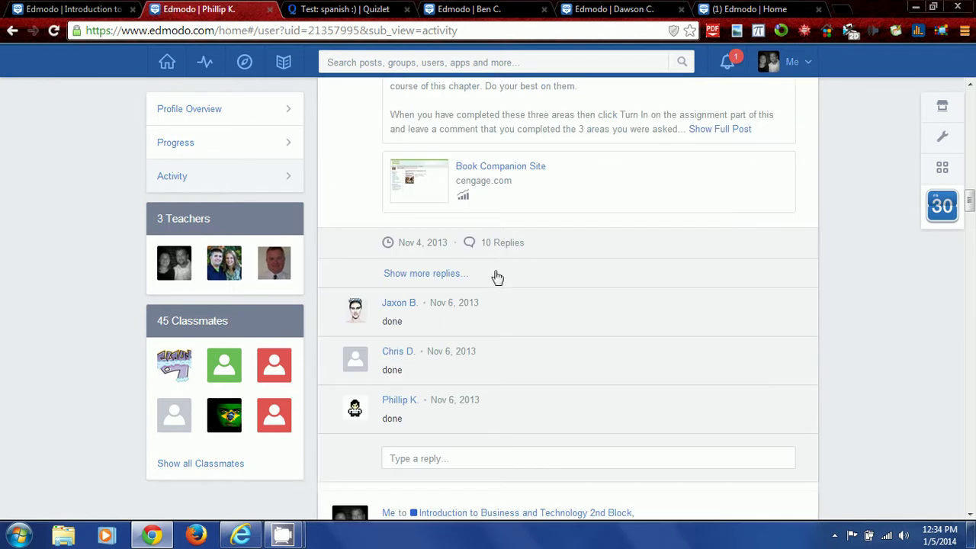
{"action": "scroll", "coordinate": [499, 290], "scroll_direction": "up", "scroll_amount": 4}
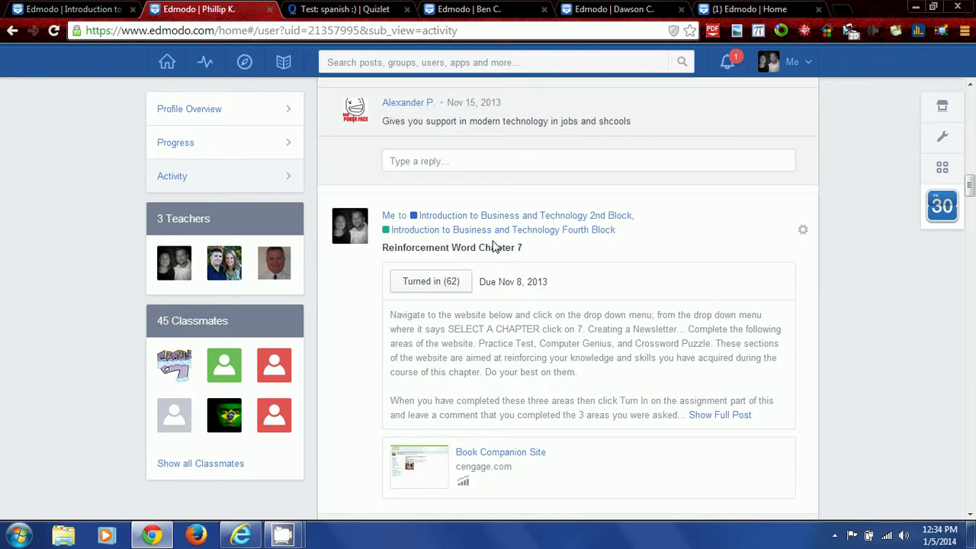
{"action": "scroll", "coordinate": [484, 244], "scroll_direction": "up", "scroll_amount": 15}
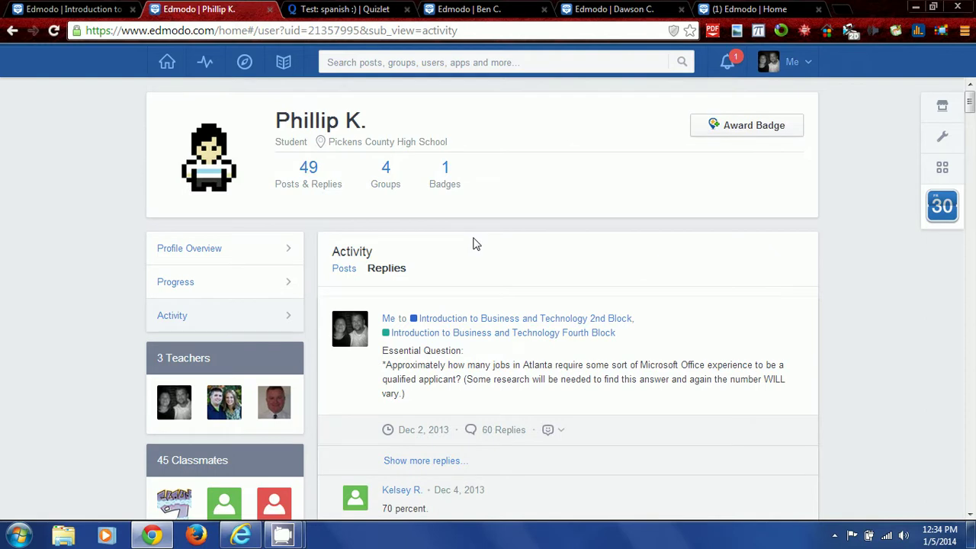
Return to the Edmodo home page and start creating a new quiz from the post composer.
{"action": "left_click", "coordinate": [171, 67]}
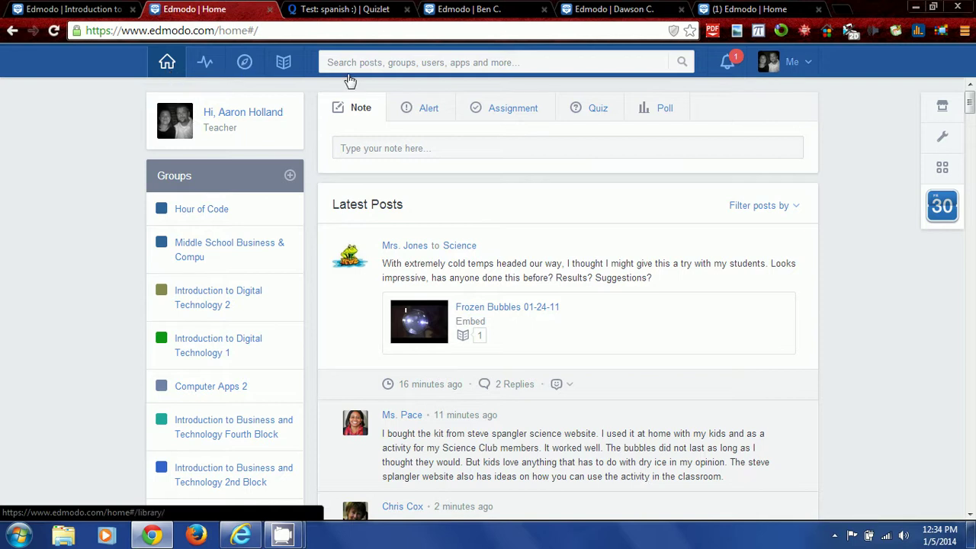
{"action": "scroll", "coordinate": [500, 211], "scroll_direction": "down", "scroll_amount": 4}
{"action": "scroll", "coordinate": [502, 214], "scroll_direction": "up", "scroll_amount": 4}
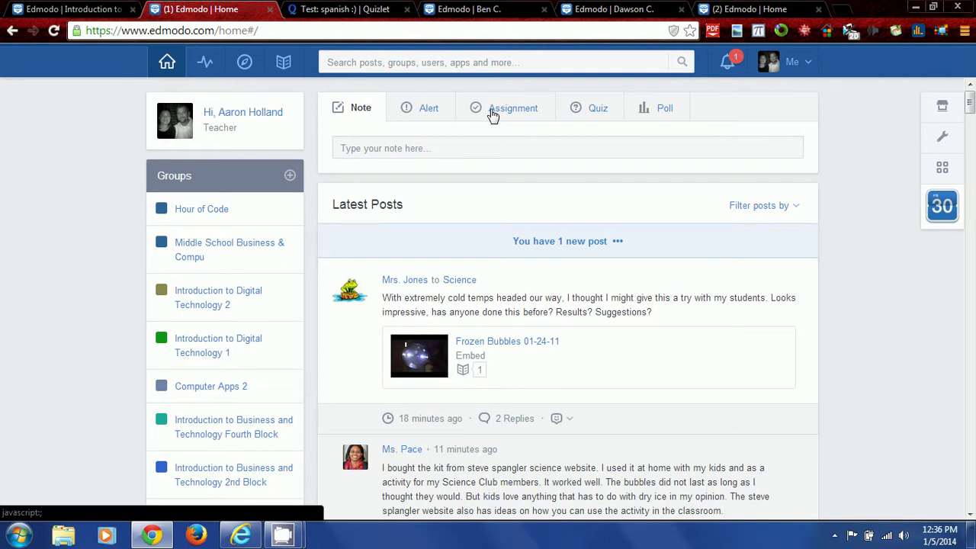
{"action": "left_click", "coordinate": [595, 112]}
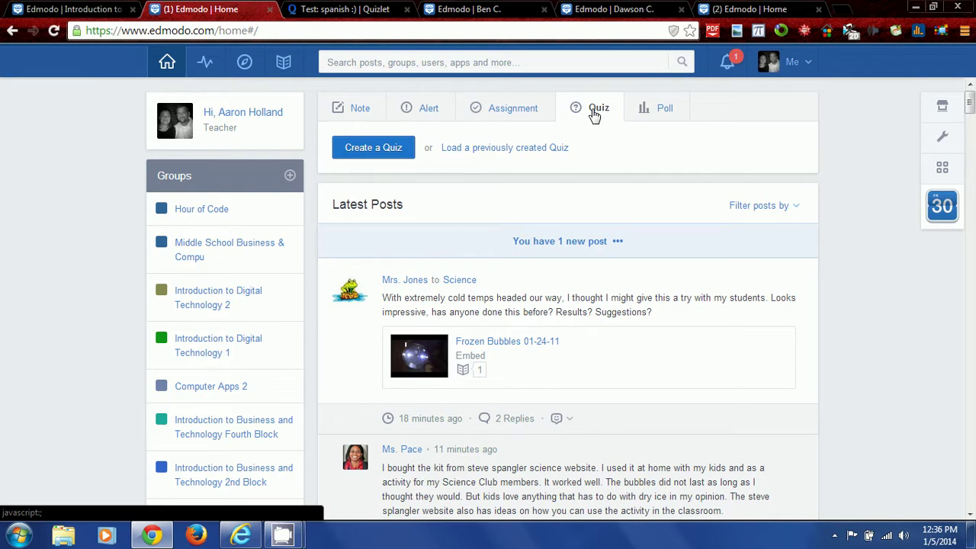
{"action": "left_click", "coordinate": [372, 148]}
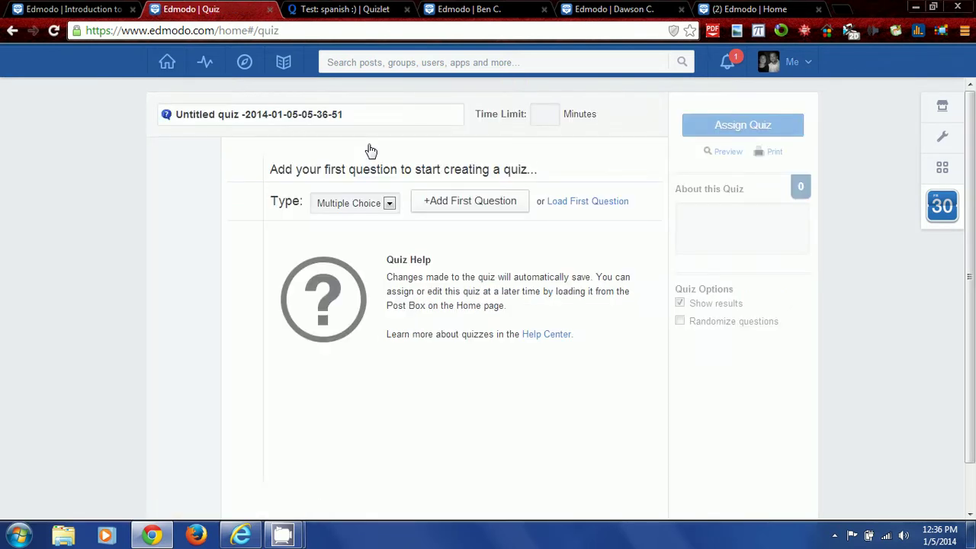
Look at the available quiz question types and browse the previously created questions, closing the list without loading one.
{"action": "left_click", "coordinate": [387, 203]}
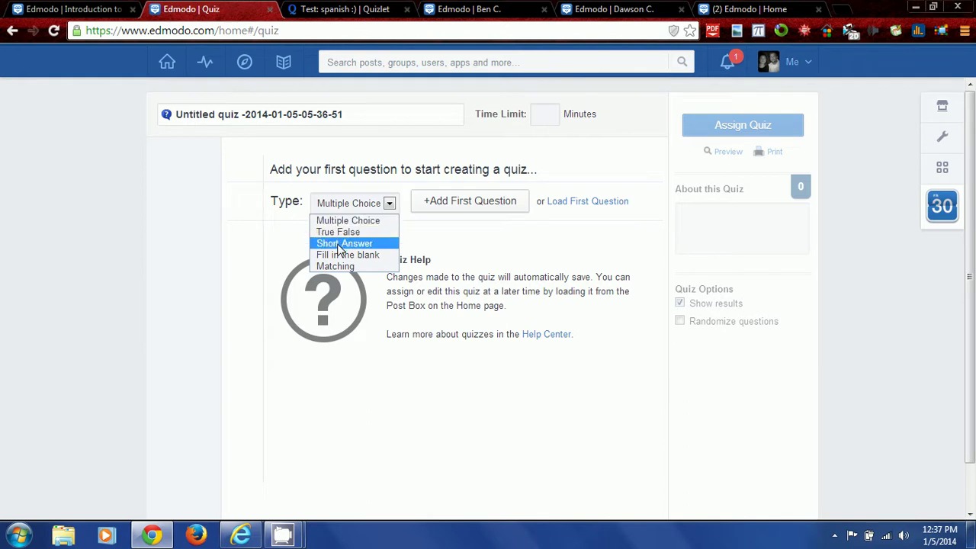
{"action": "left_click", "coordinate": [222, 229]}
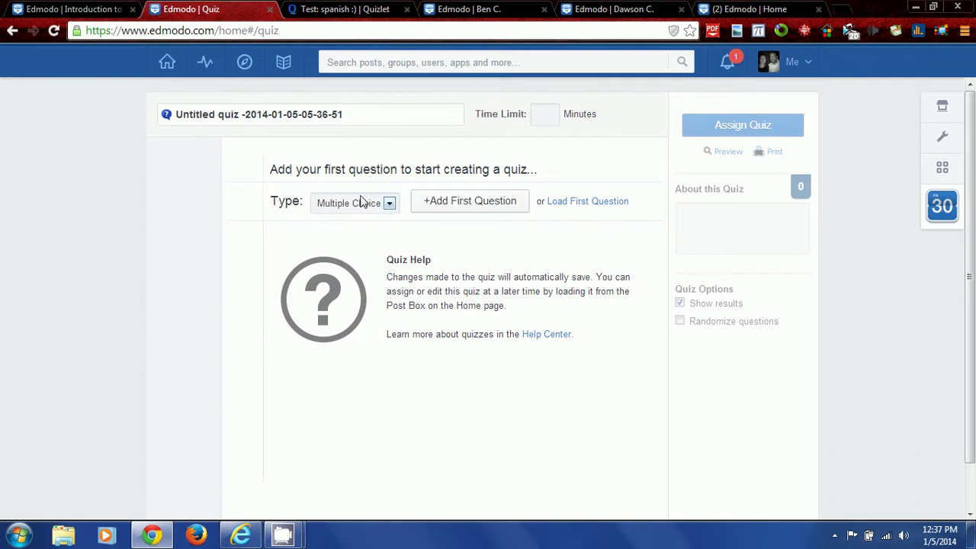
{"action": "left_click", "coordinate": [587, 206]}
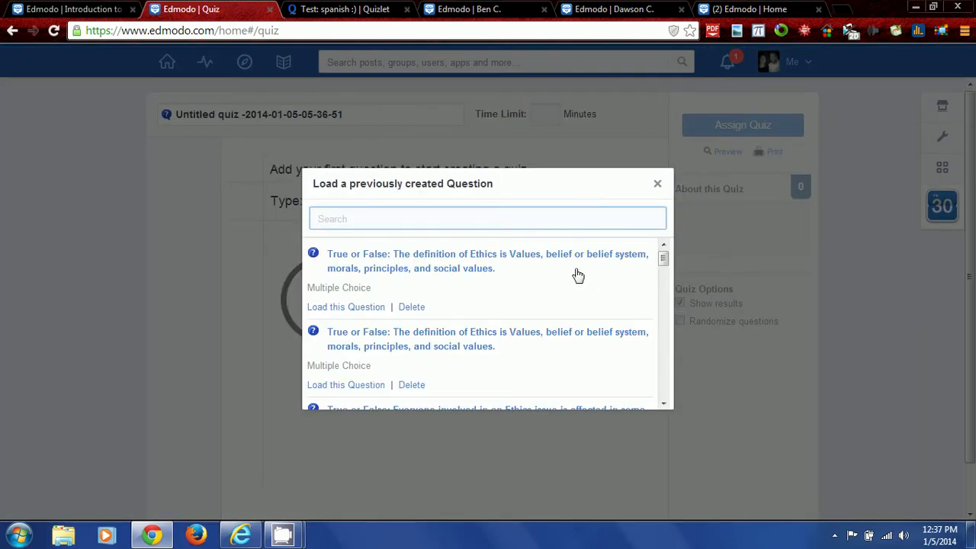
{"action": "scroll", "coordinate": [451, 281], "scroll_direction": "down", "scroll_amount": 5}
{"action": "scroll", "coordinate": [411, 339], "scroll_direction": "down", "scroll_amount": 5}
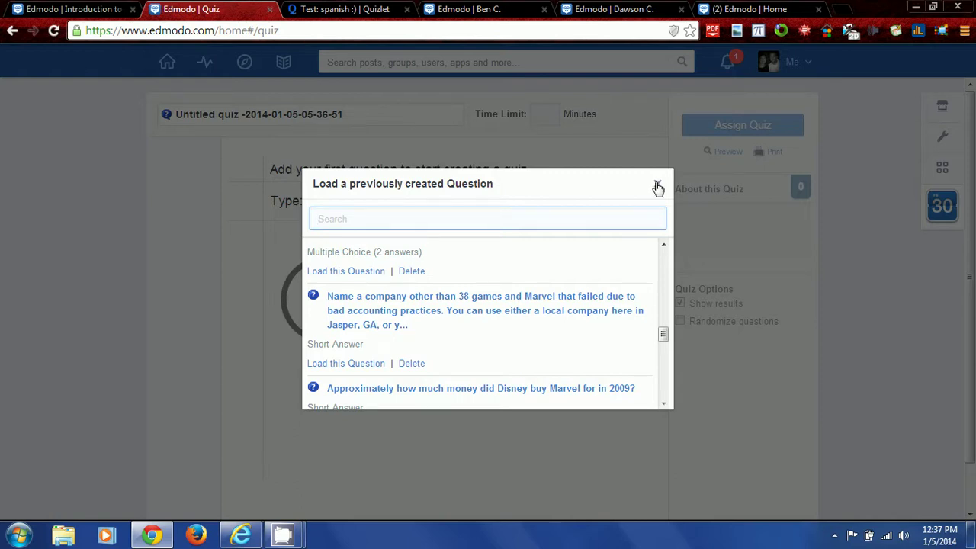
{"action": "left_click", "coordinate": [656, 185]}
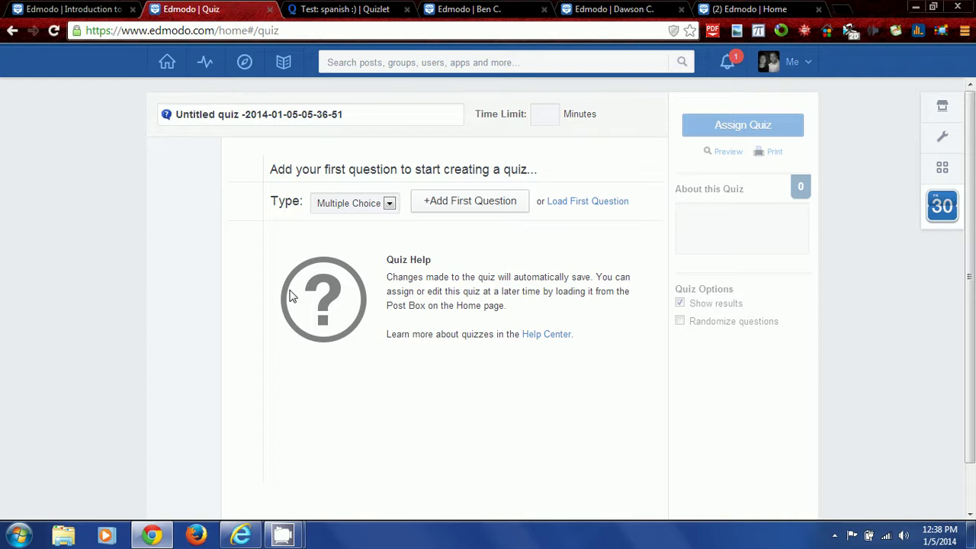
Switch to the Quizlet tab, go to the site's home page and open the Algebra subject under Math & Science.
{"action": "left_click", "coordinate": [336, 9]}
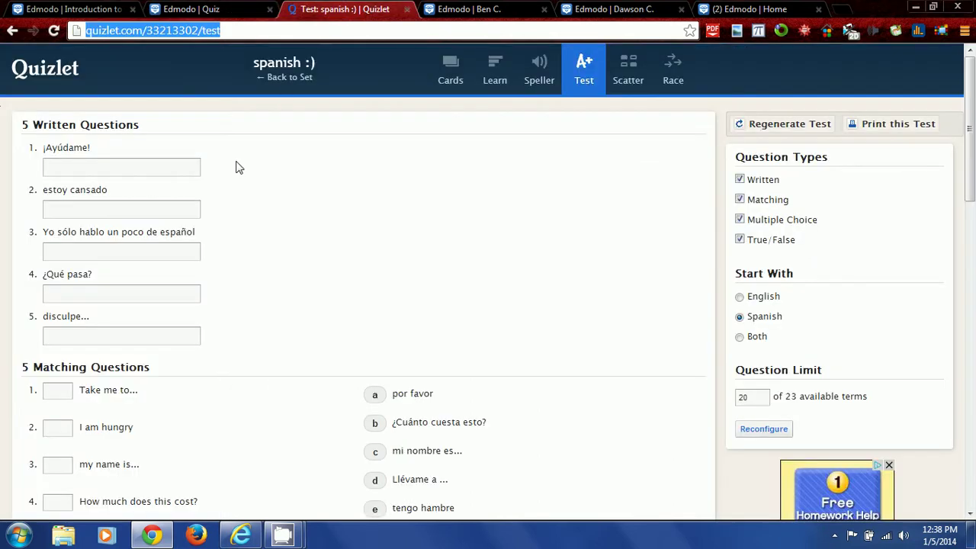
{"action": "left_click", "coordinate": [408, 204]}
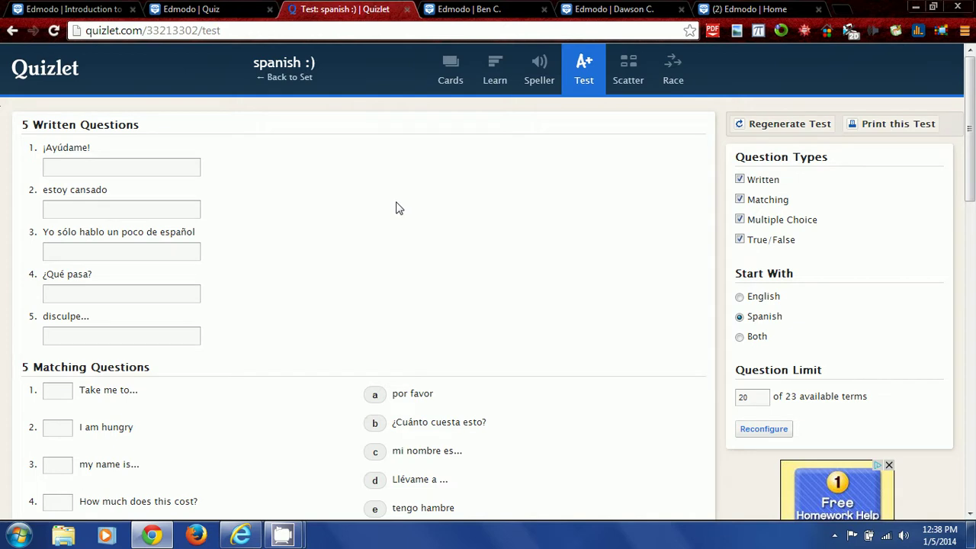
{"action": "left_click", "coordinate": [60, 69]}
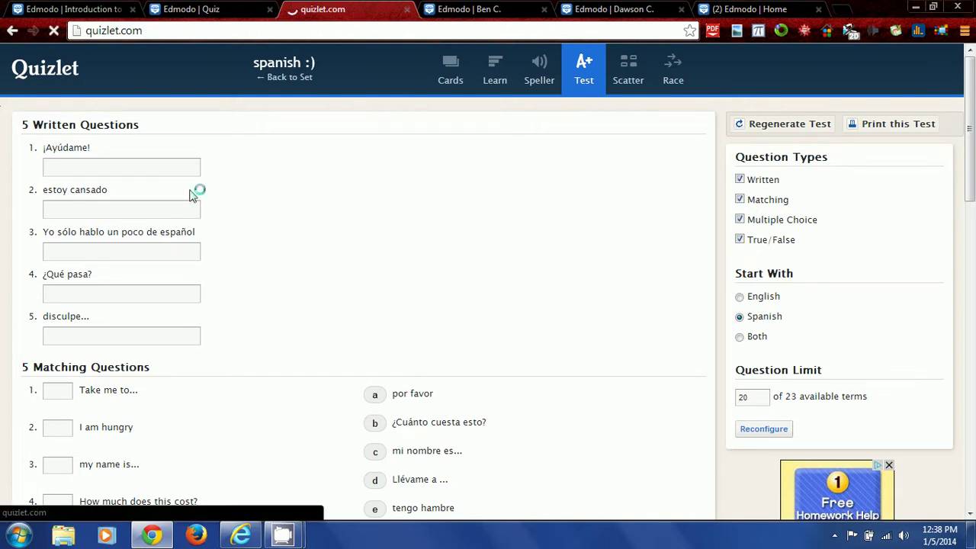
{"action": "scroll", "coordinate": [367, 259], "scroll_direction": "down", "scroll_amount": 10}
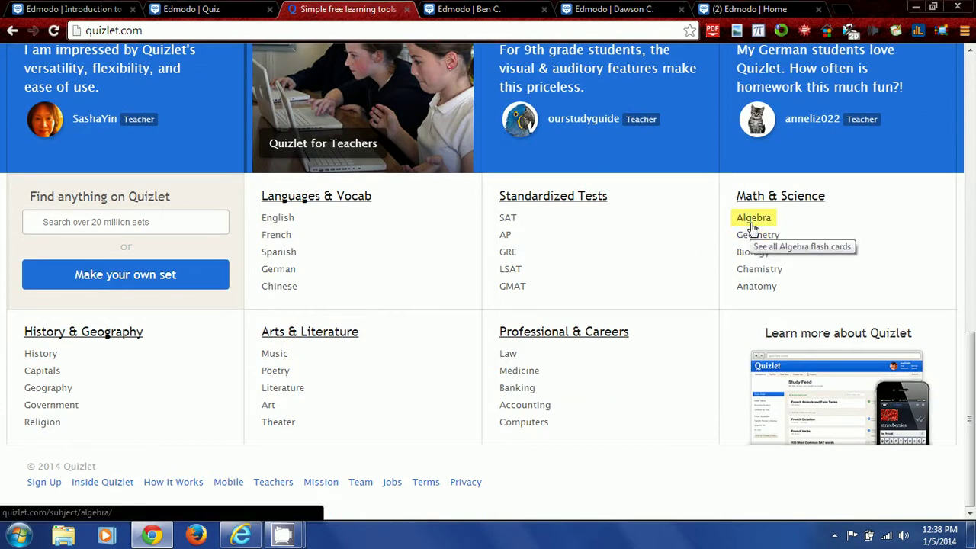
{"action": "left_click", "coordinate": [752, 219]}
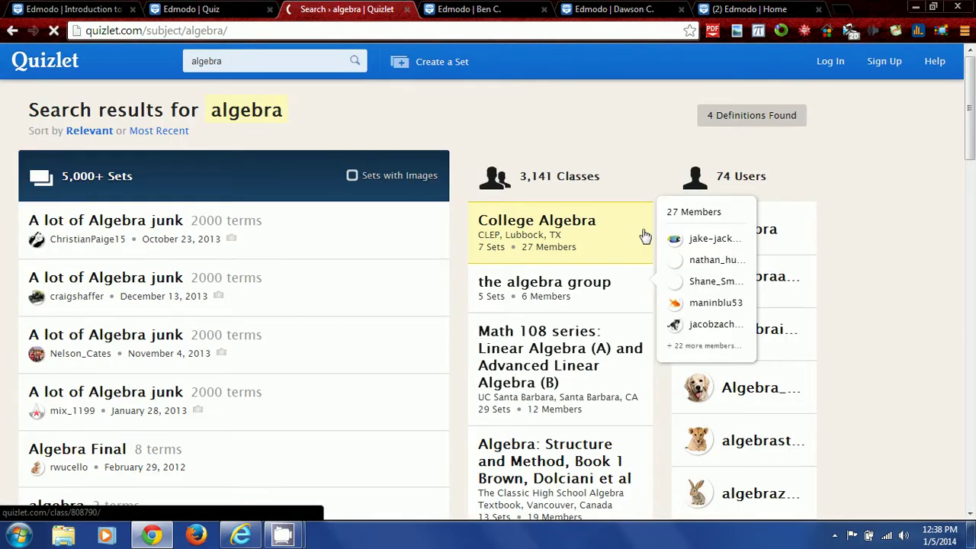
Browse the algebra set previews and open the "Algebra" set with 20 terms dated September 3, 2013.
{"action": "mouse_move", "coordinate": [302, 297]}
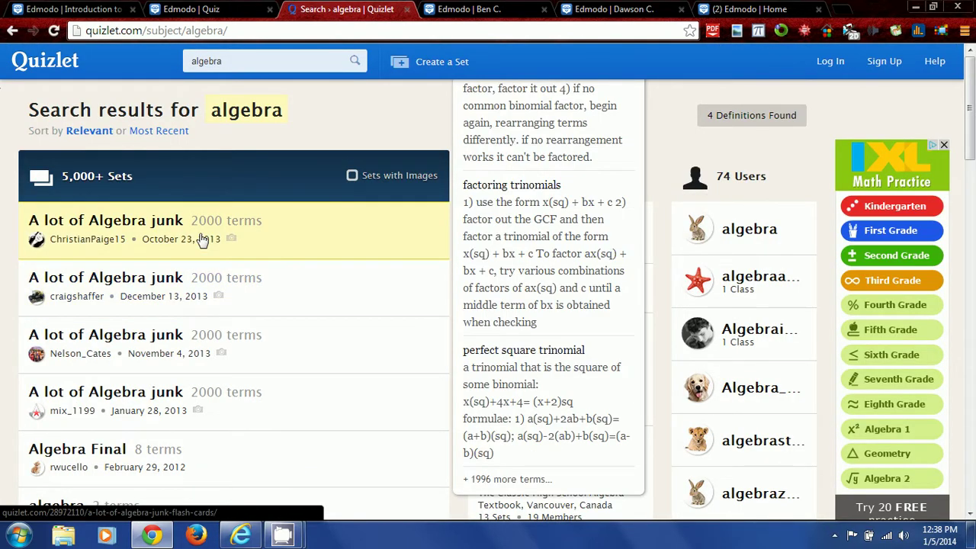
{"action": "scroll", "coordinate": [275, 302], "scroll_direction": "down", "scroll_amount": 3}
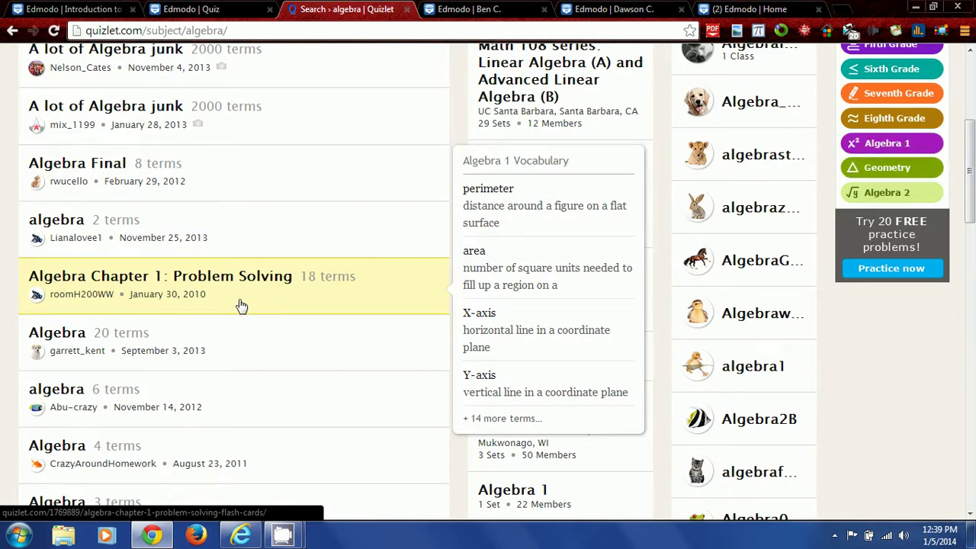
{"action": "scroll", "coordinate": [267, 303], "scroll_direction": "down", "scroll_amount": 2}
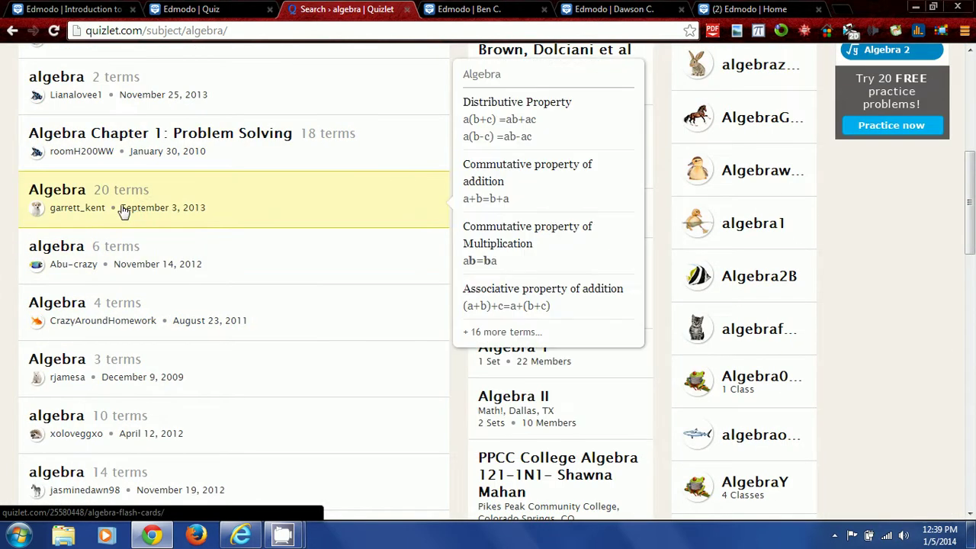
{"action": "left_click", "coordinate": [115, 206]}
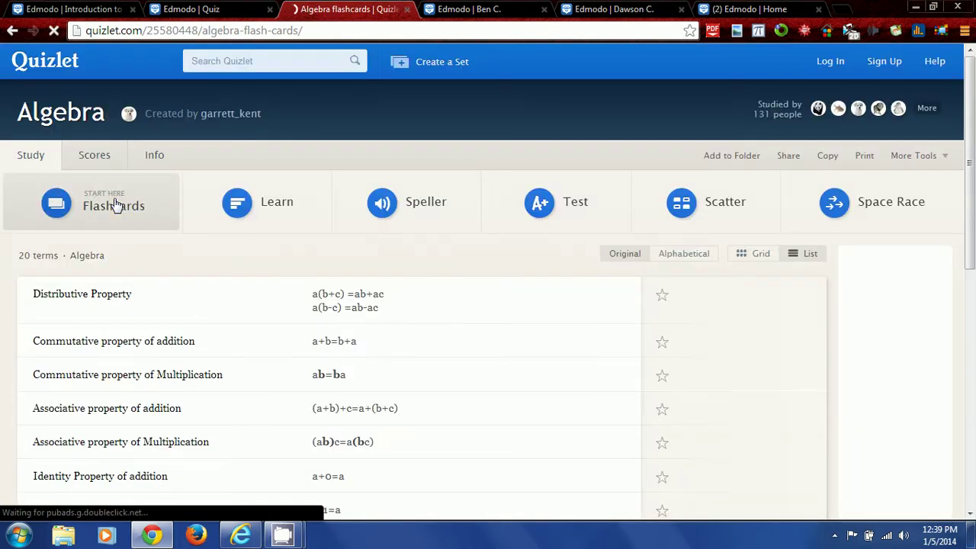
Generate a test from the Algebra set and look through its question sections.
{"action": "left_click", "coordinate": [539, 204]}
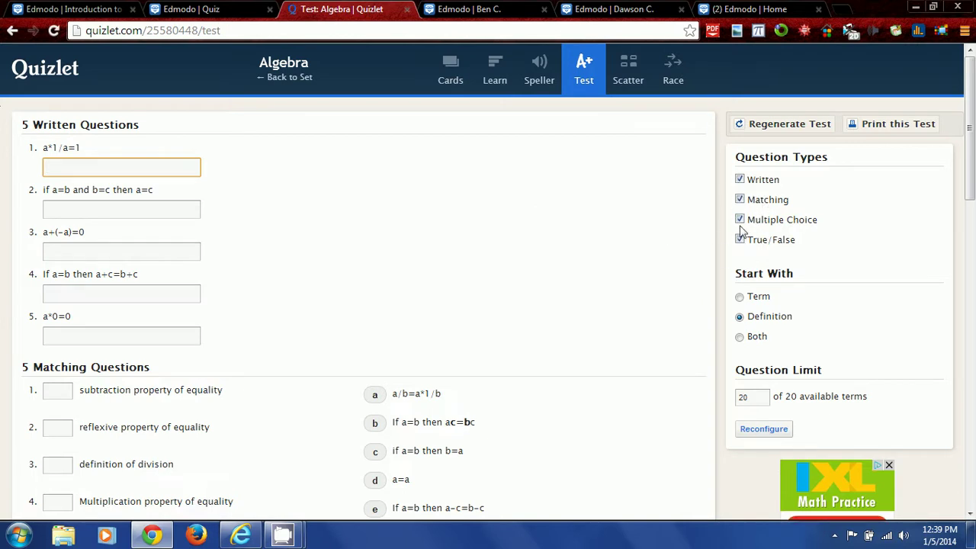
{"action": "scroll", "coordinate": [355, 234], "scroll_direction": "down", "scroll_amount": 5}
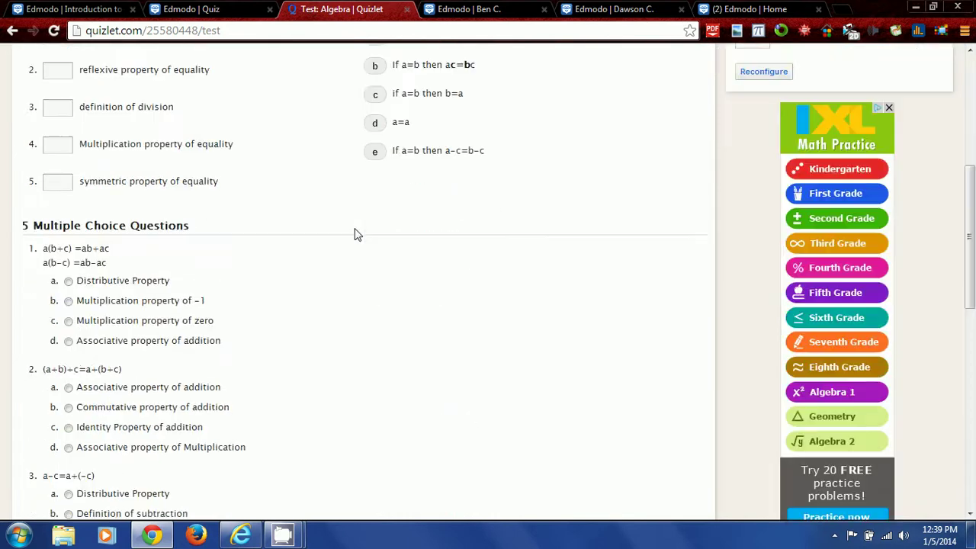
{"action": "scroll", "coordinate": [355, 234], "scroll_direction": "down", "scroll_amount": 8}
{"action": "scroll", "coordinate": [354, 234], "scroll_direction": "up", "scroll_amount": 13}
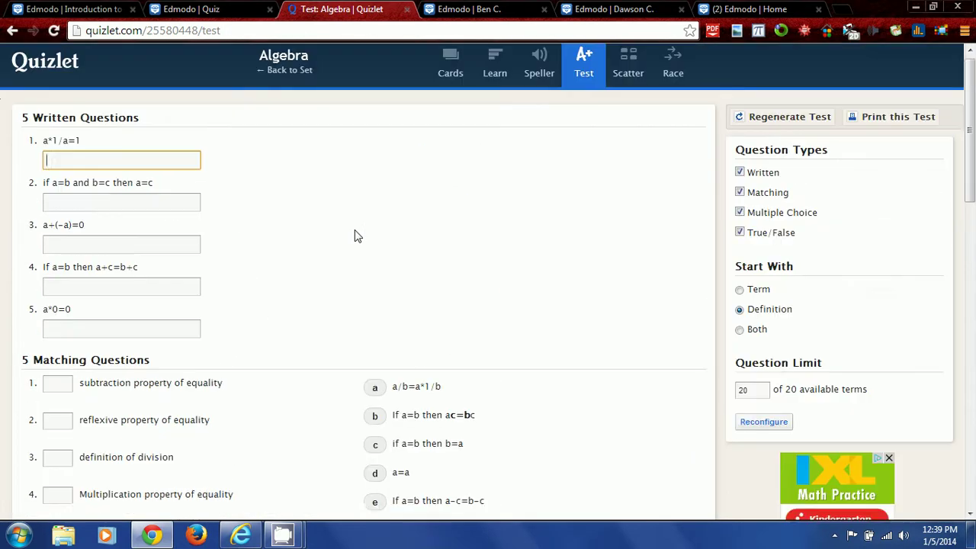
Copy the web address of the Algebra test page.
{"action": "left_click", "coordinate": [243, 31]}
{"action": "right_click", "coordinate": [241, 36]}
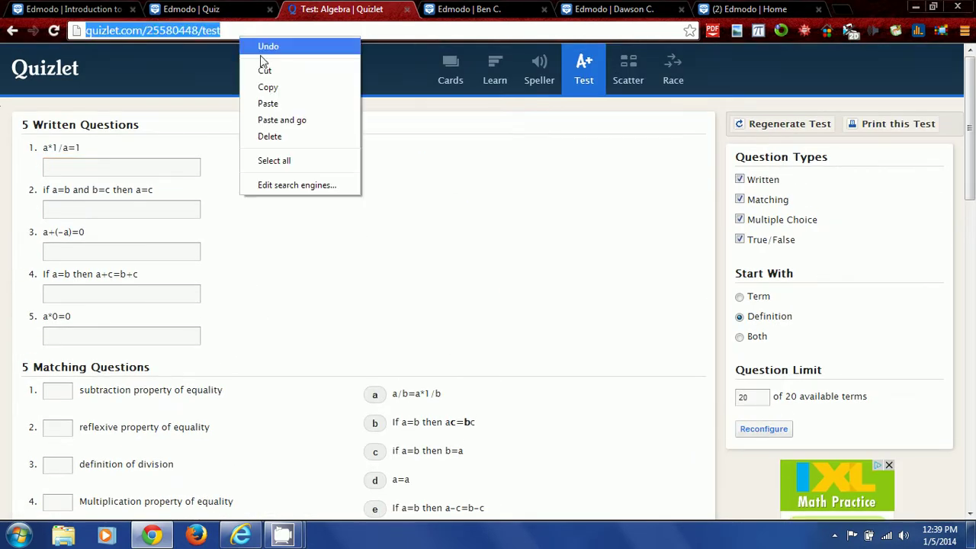
{"action": "left_click", "coordinate": [268, 87]}
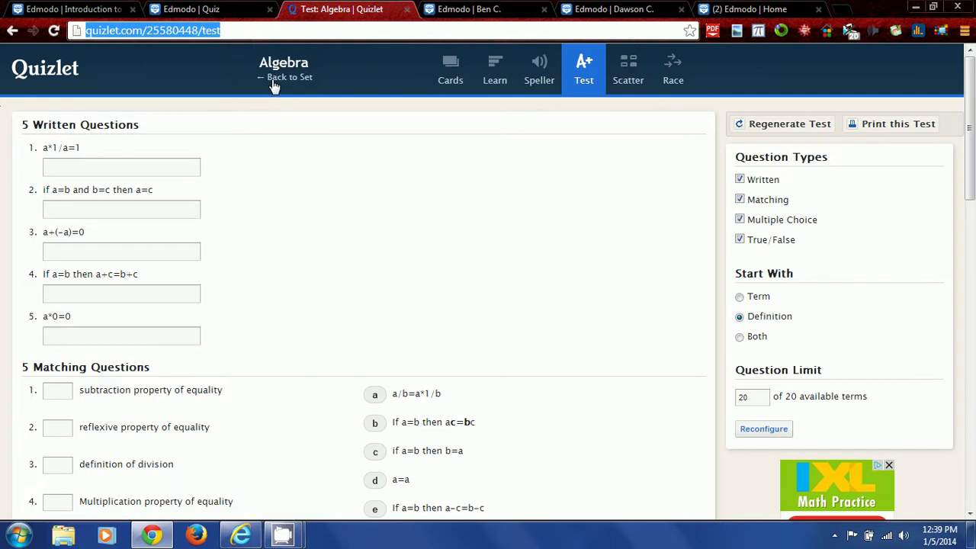
Return to the Edmodo tab, open the Technology Resources group from the home page and start a new note.
{"action": "left_click", "coordinate": [204, 14]}
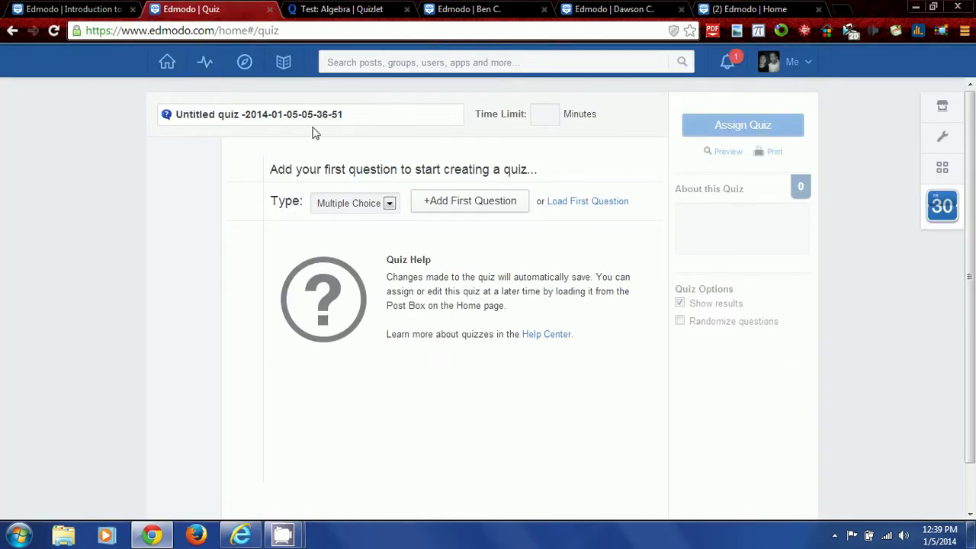
{"action": "left_click", "coordinate": [168, 62]}
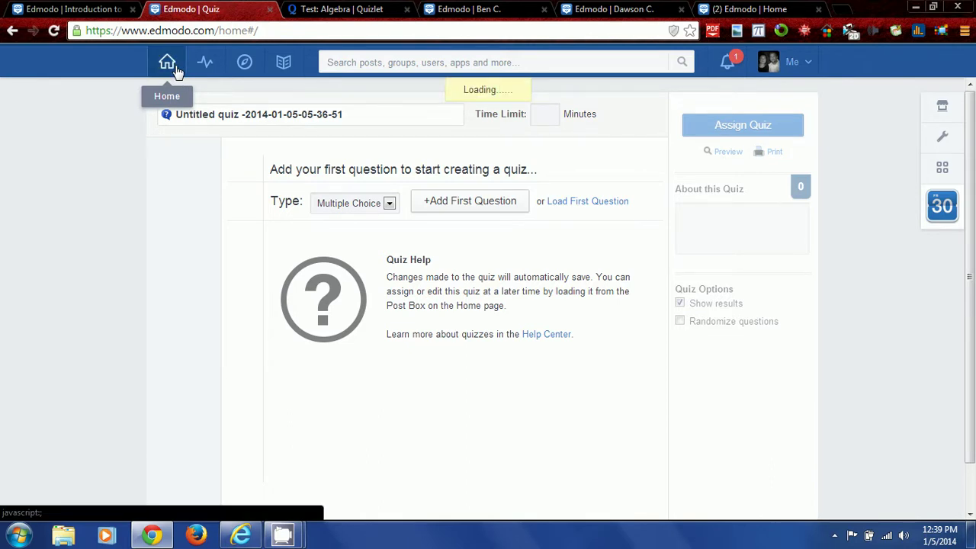
{"action": "scroll", "coordinate": [215, 422], "scroll_direction": "down", "scroll_amount": 1}
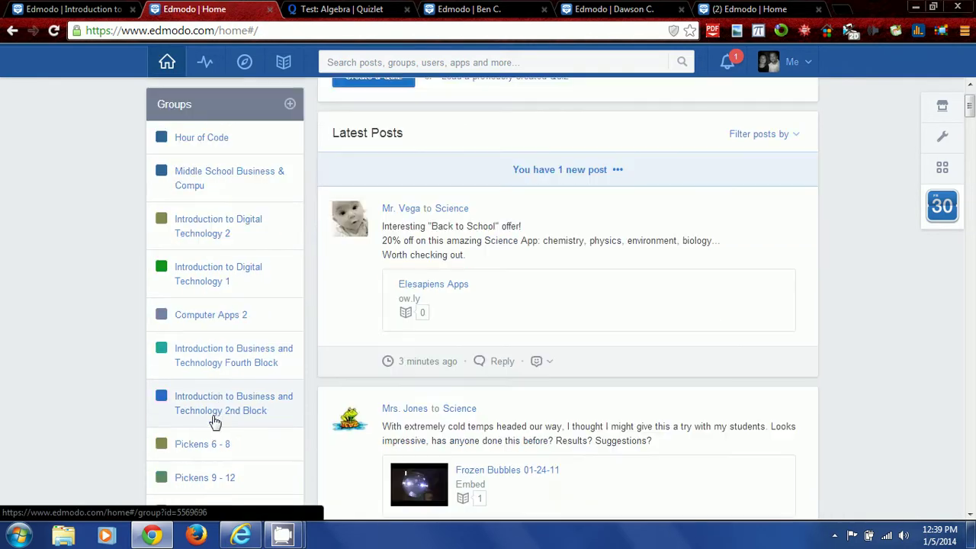
{"action": "scroll", "coordinate": [214, 422], "scroll_direction": "down", "scroll_amount": 4}
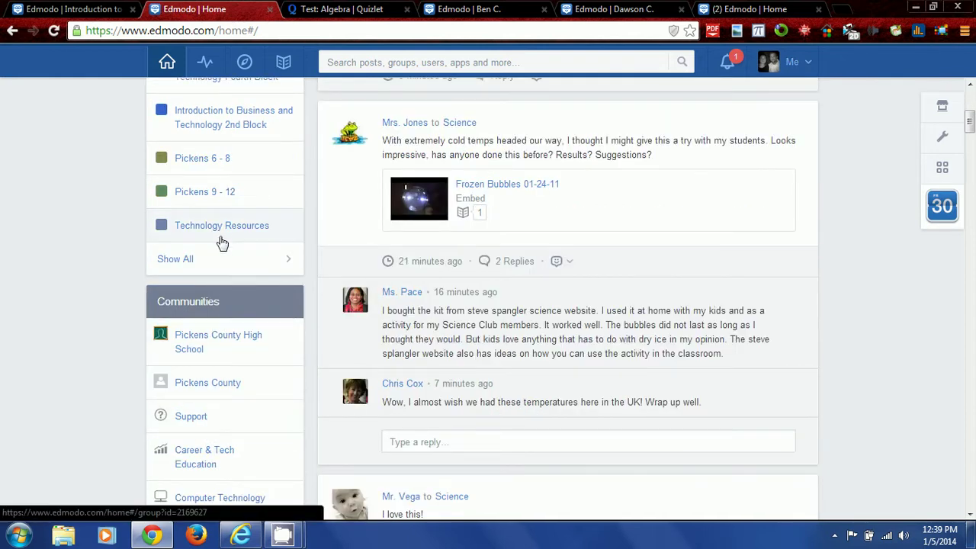
{"action": "left_click", "coordinate": [221, 241]}
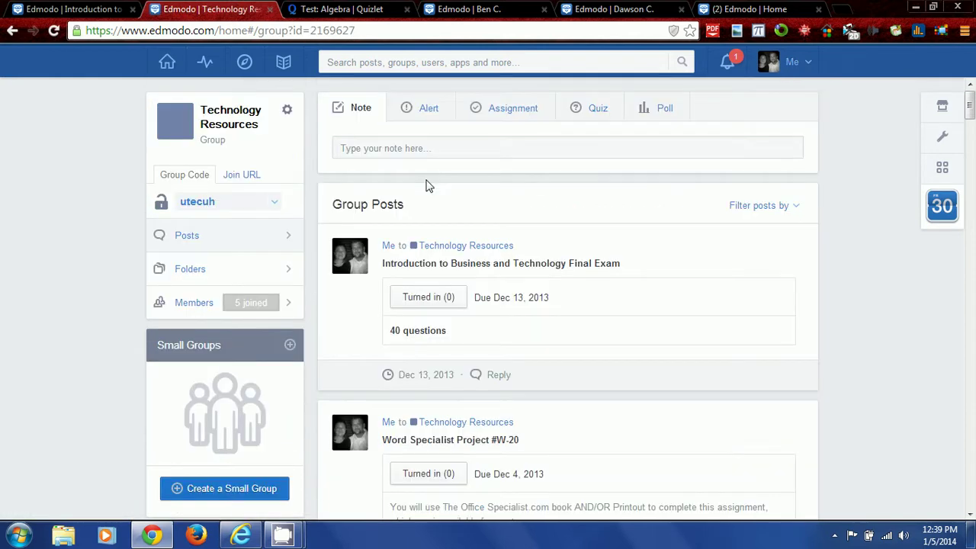
{"action": "left_click", "coordinate": [399, 149]}
{"action": "right_click", "coordinate": [398, 148]}
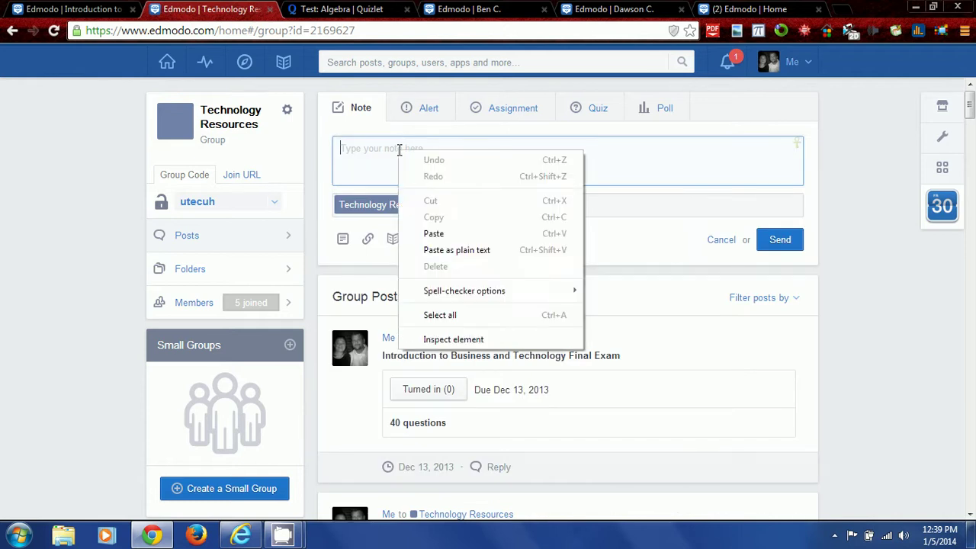
{"action": "left_click", "coordinate": [439, 232]}
{"action": "left_click_drag", "start_coordinate": [496, 152], "coordinate": [271, 159]}
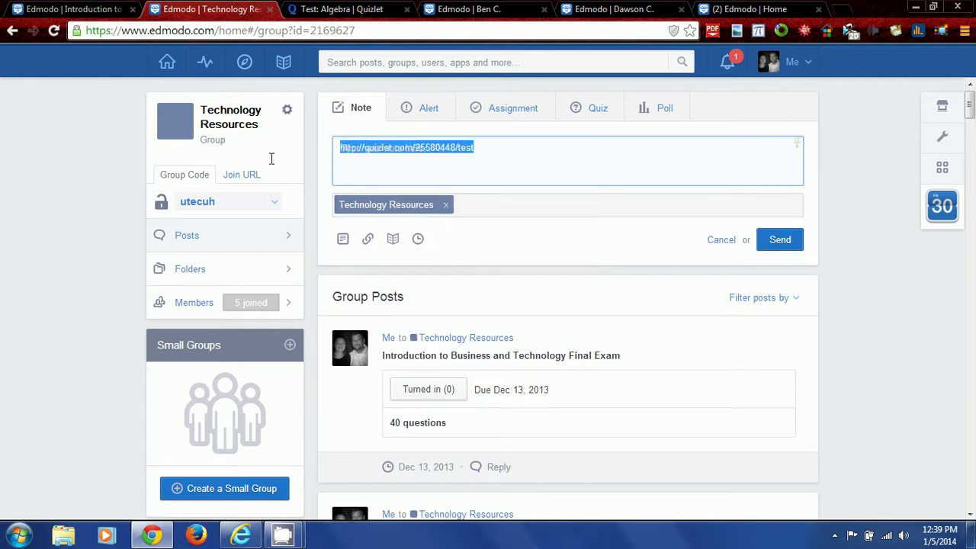
{"action": "key", "text": "ctrl+x"}
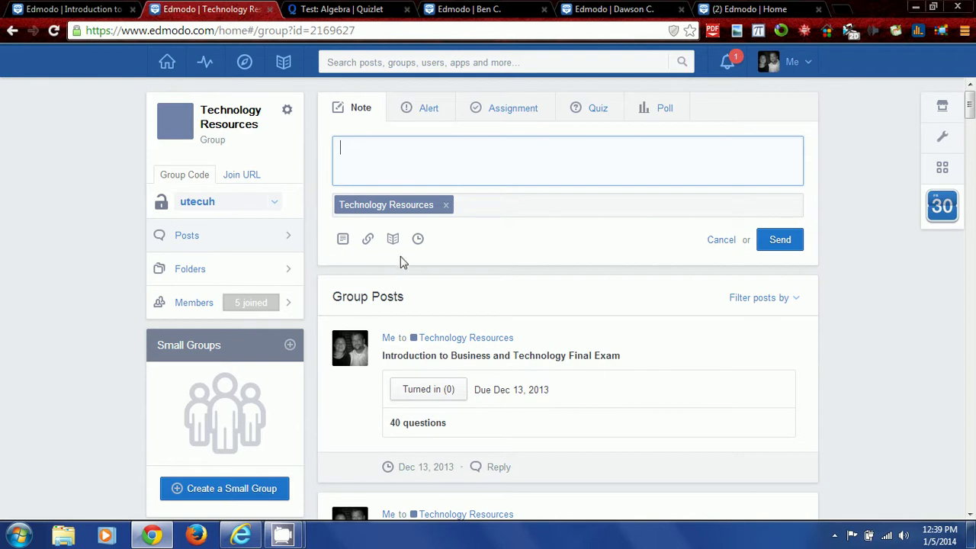
{"action": "left_click", "coordinate": [368, 241]}
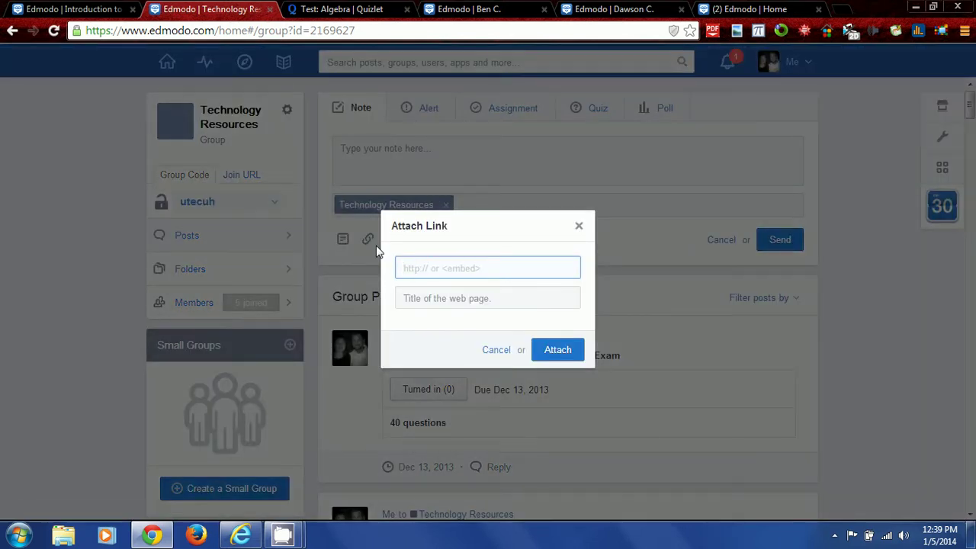
{"action": "right_click", "coordinate": [424, 268]}
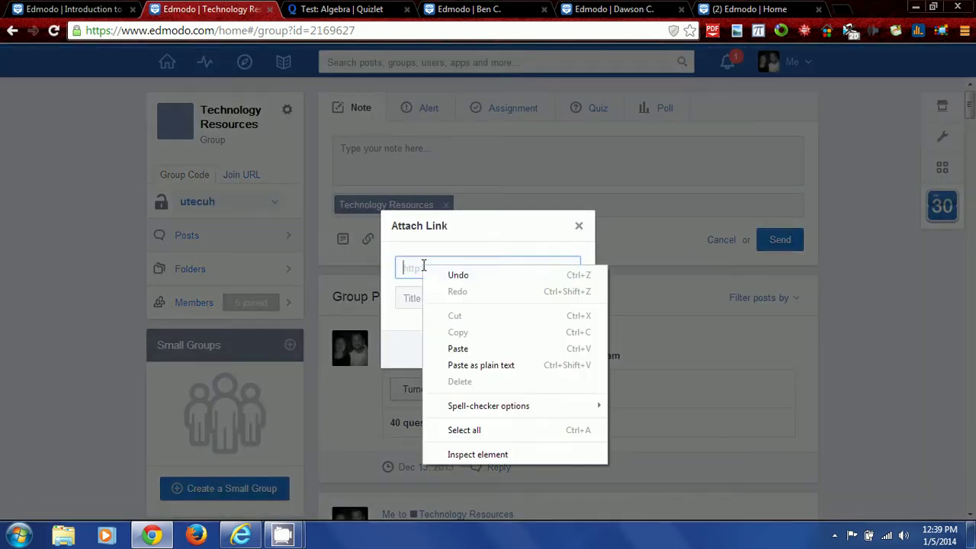
{"action": "left_click", "coordinate": [456, 347]}
{"action": "left_click", "coordinate": [483, 299]}
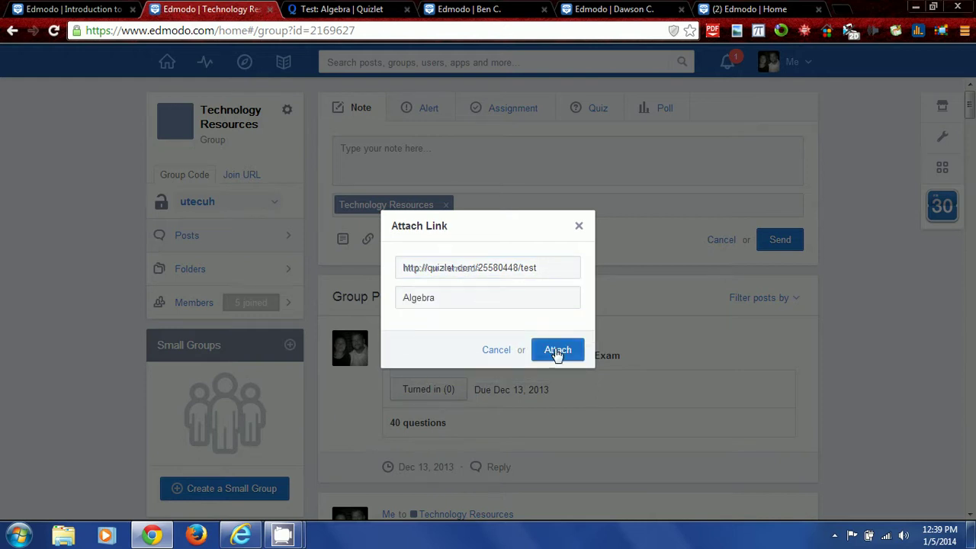
{"action": "left_click", "coordinate": [558, 350]}
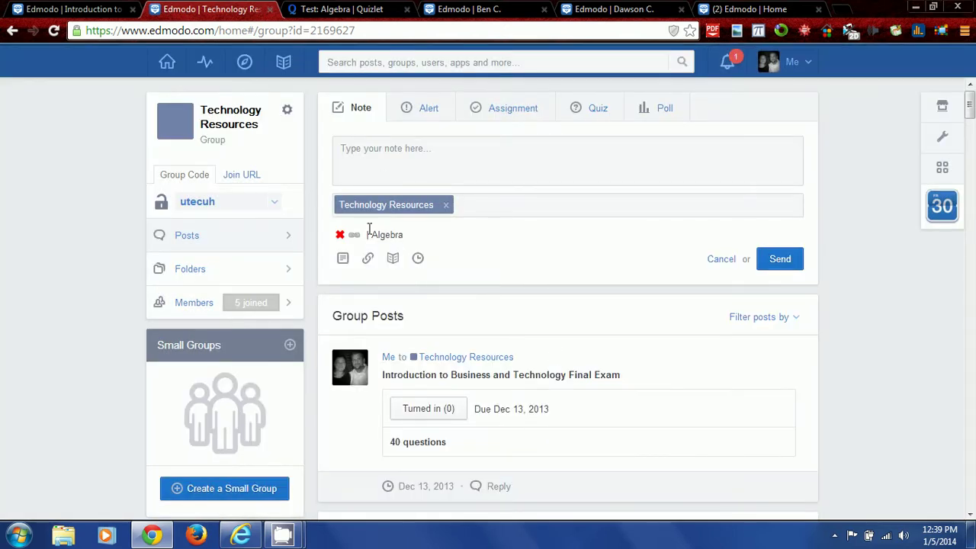
Switch to the Quizlet tab and review the Algebra test from the written questions through the True/False section.
{"action": "left_click", "coordinate": [393, 157]}
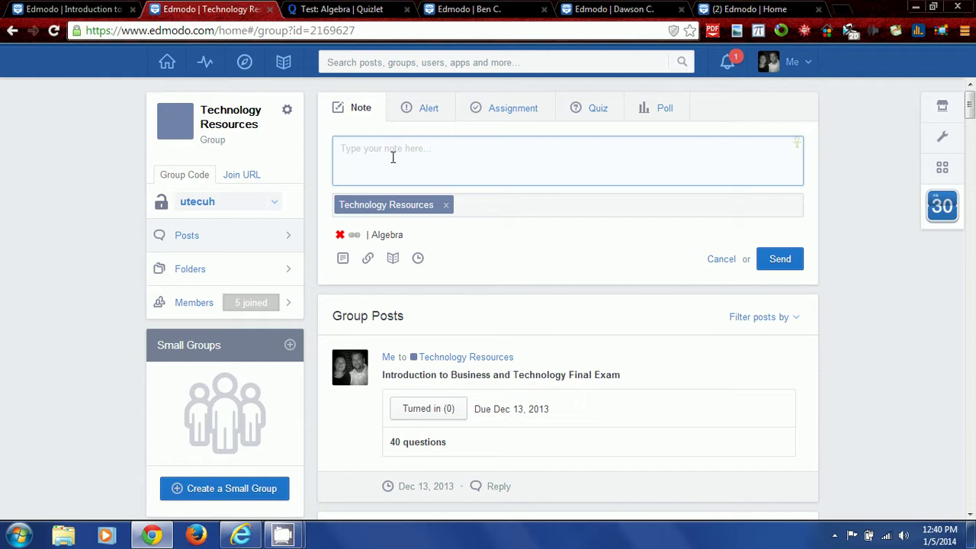
{"action": "left_click", "coordinate": [348, 9]}
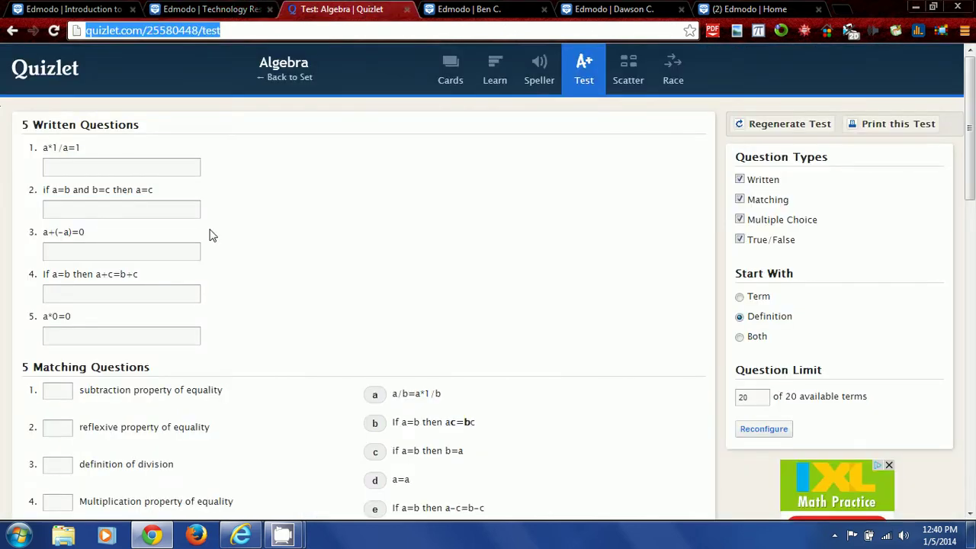
{"action": "scroll", "coordinate": [212, 234], "scroll_direction": "down", "scroll_amount": 20}
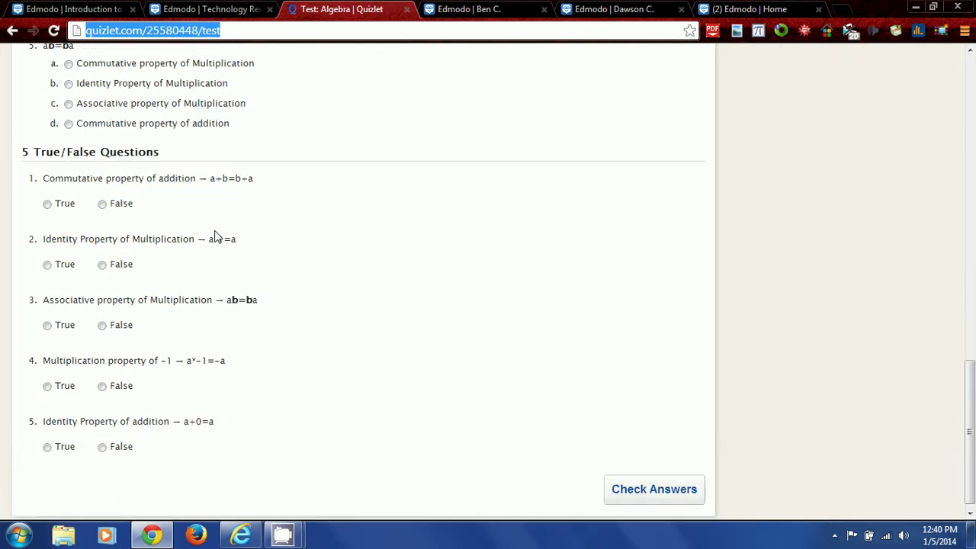
{"action": "scroll", "coordinate": [214, 236], "scroll_direction": "up", "scroll_amount": 20}
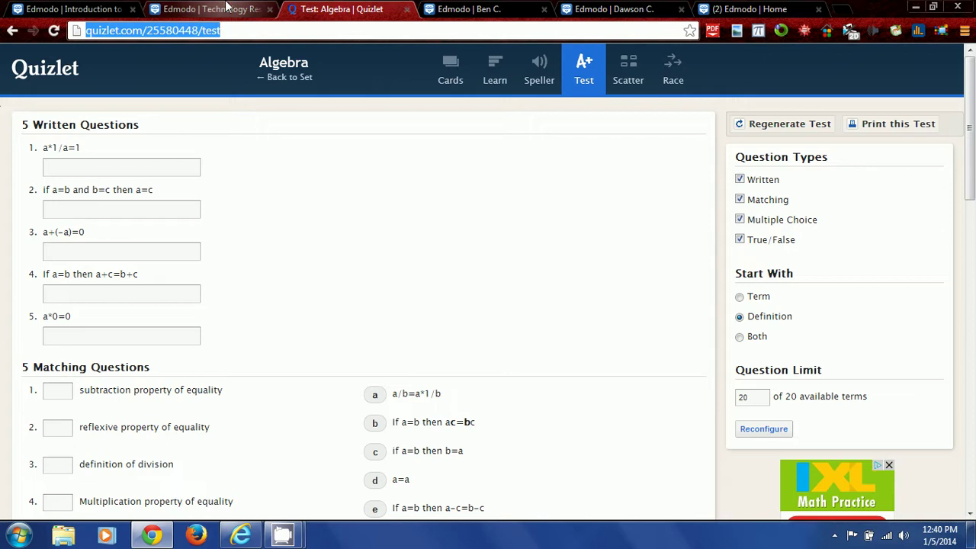
Return to the Technology Resources note and write "Have this completed by Friday the 17th.", checking the system calendar for the date.
{"action": "left_click", "coordinate": [222, 7]}
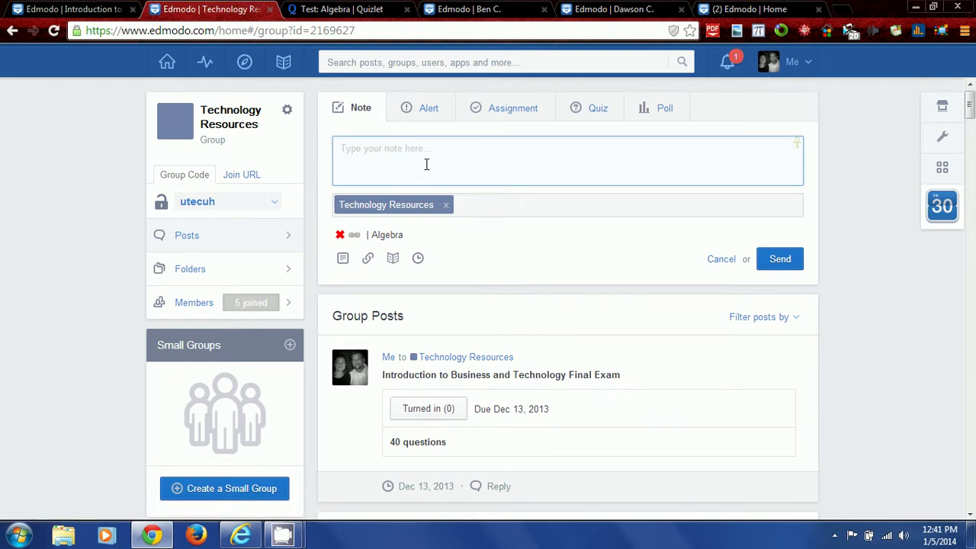
{"action": "type", "text": "Have this comp"}
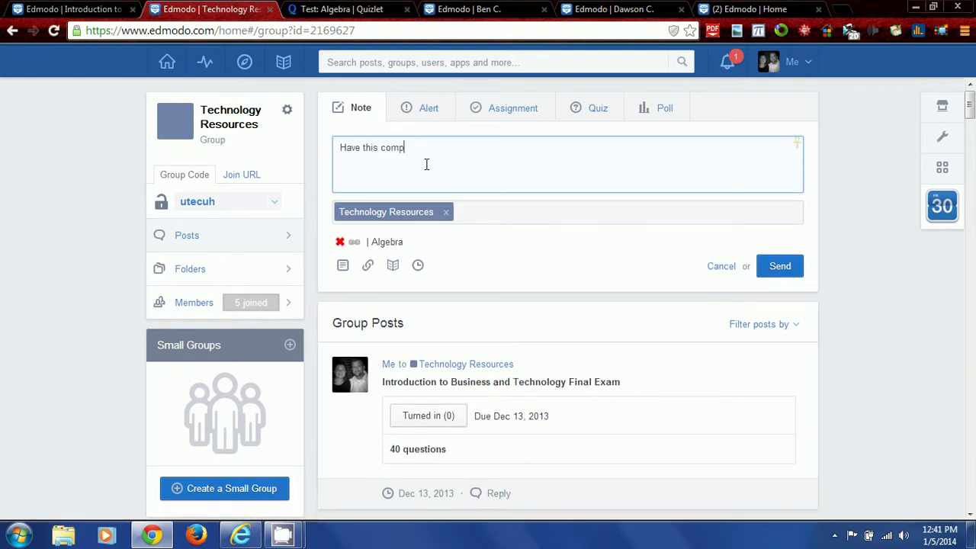
{"action": "type", "text": "leted by Friday the"}
{"action": "left_click", "coordinate": [938, 535]}
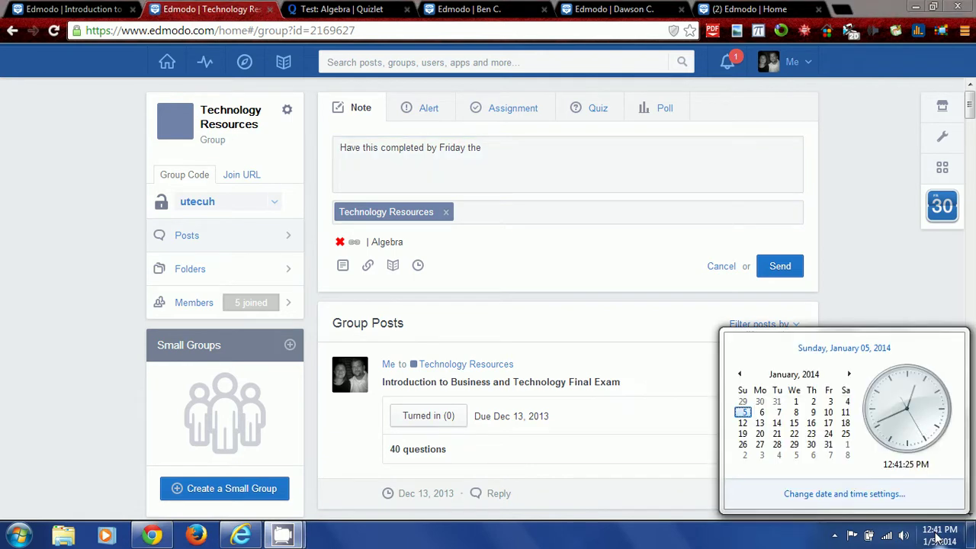
{"action": "left_click", "coordinate": [548, 150]}
{"action": "type", "text": "17th."}
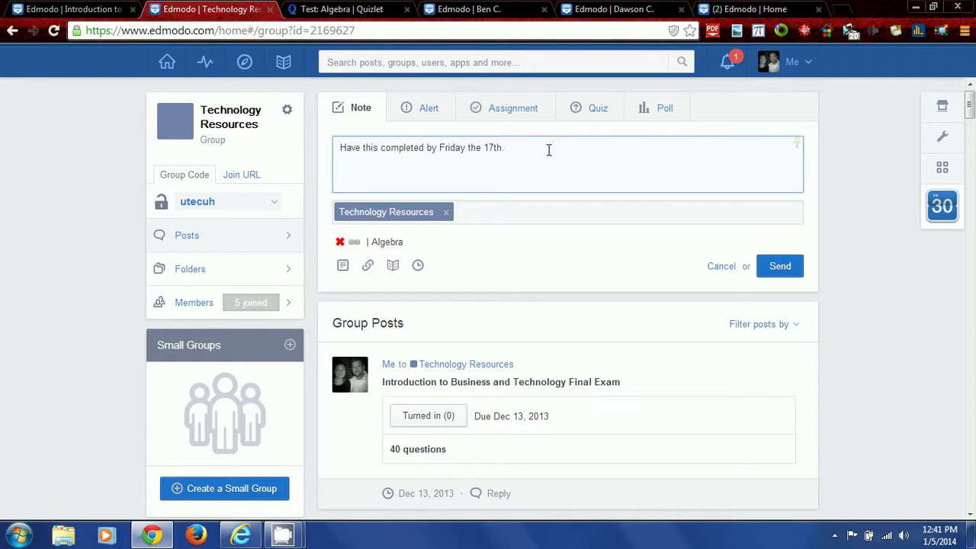
Schedule the Technology Resources note with the Algebra link for 01/13/2014 at 8:00 AM and send it.
{"action": "left_click", "coordinate": [420, 266]}
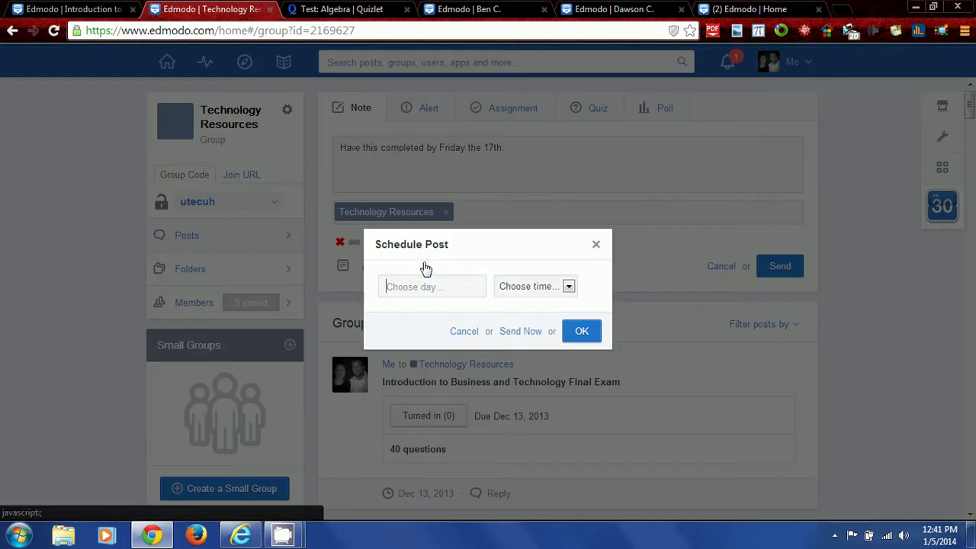
{"action": "left_click", "coordinate": [444, 284]}
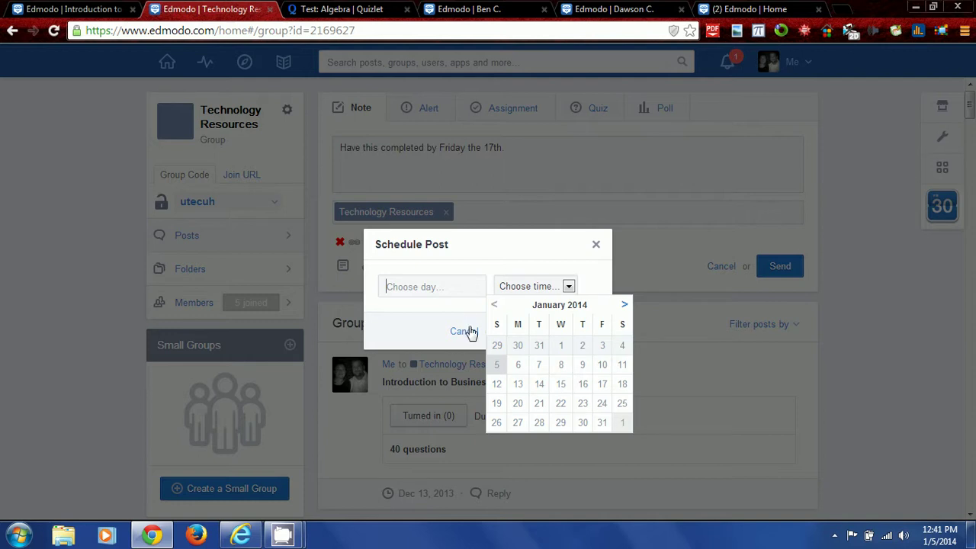
{"action": "left_click", "coordinate": [518, 385]}
{"action": "left_click", "coordinate": [543, 286]}
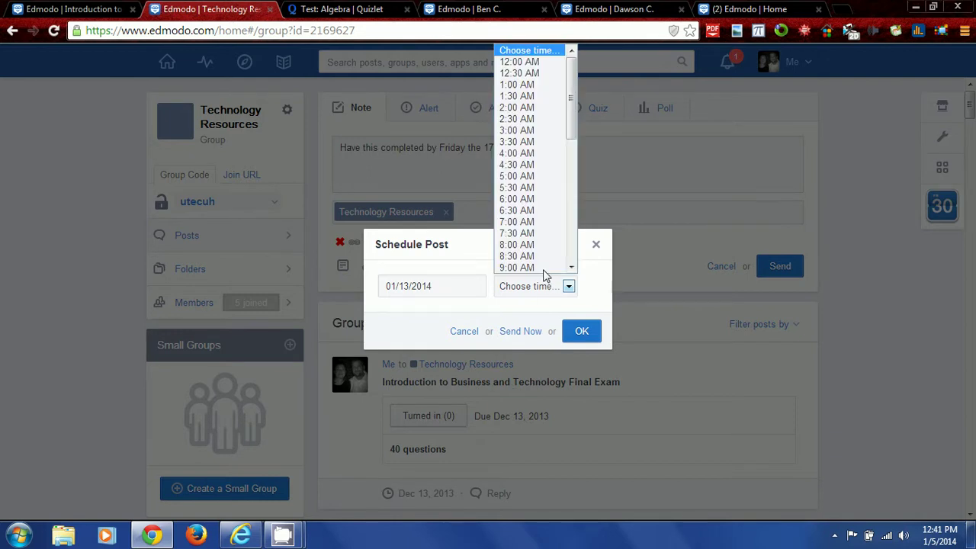
{"action": "left_click", "coordinate": [534, 244]}
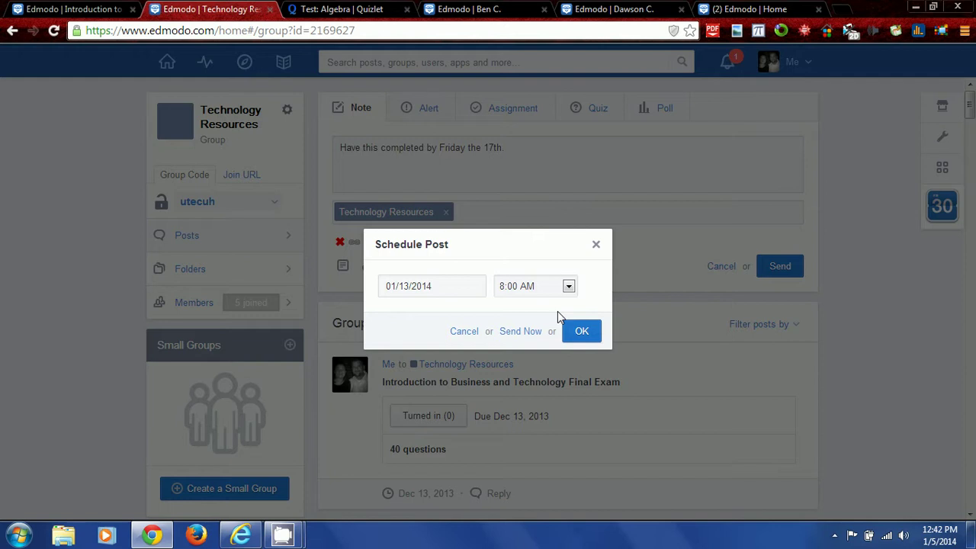
{"action": "left_click", "coordinate": [580, 333]}
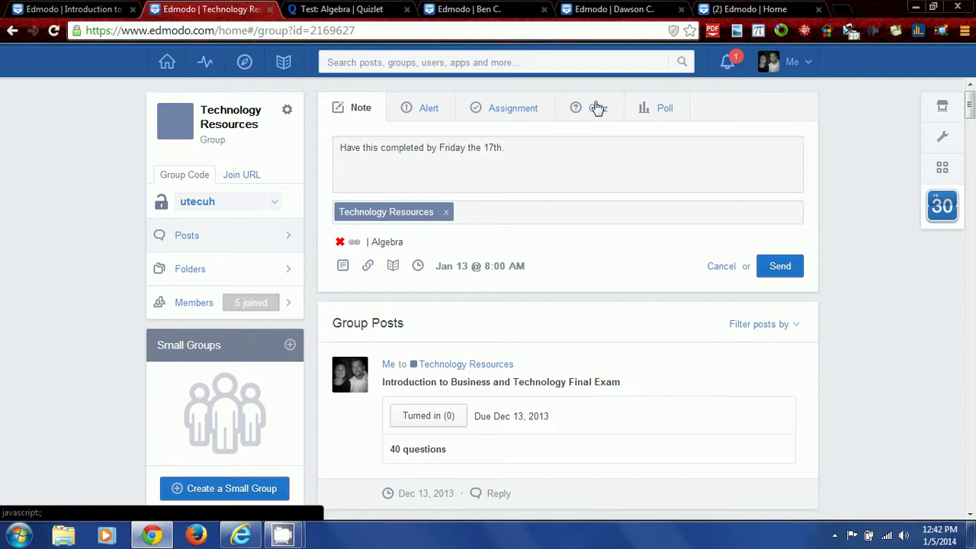
{"action": "left_click", "coordinate": [800, 276]}
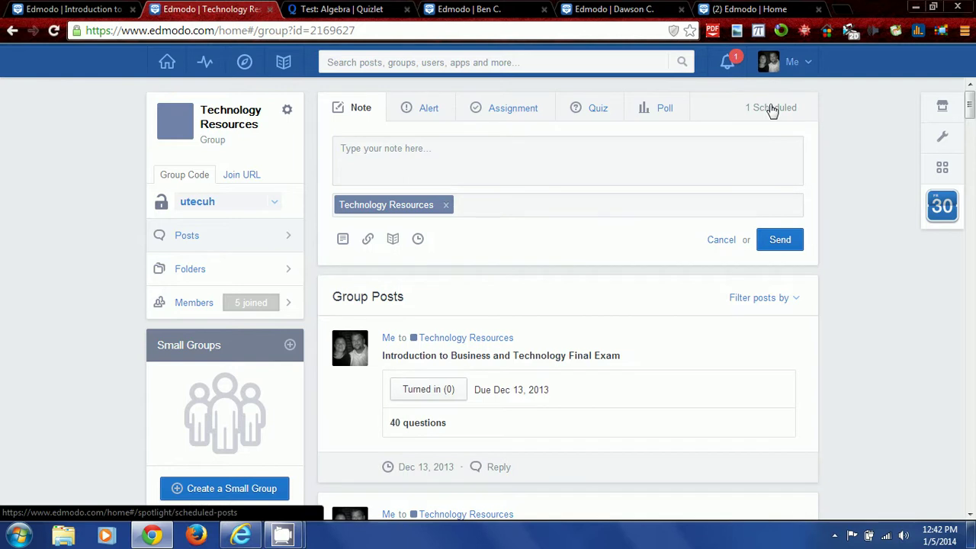
Open the list of scheduled posts and look at the management options available for the Algebra note.
{"action": "left_click", "coordinate": [773, 110]}
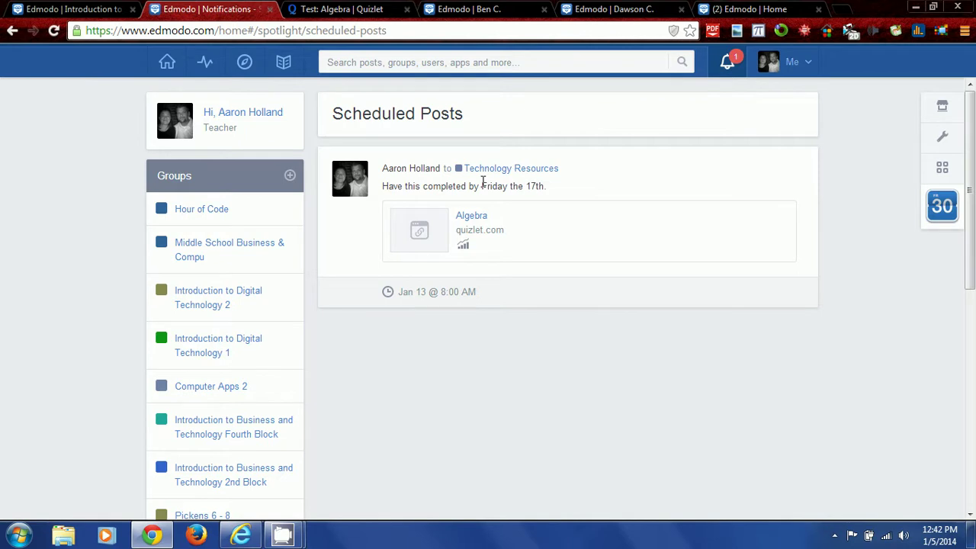
{"action": "mouse_move", "coordinate": [468, 183]}
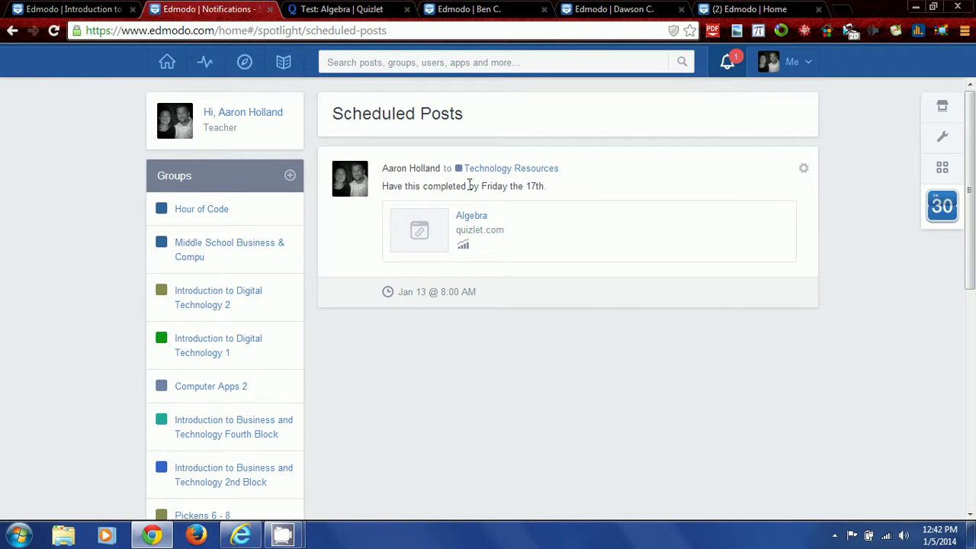
{"action": "left_click", "coordinate": [804, 171]}
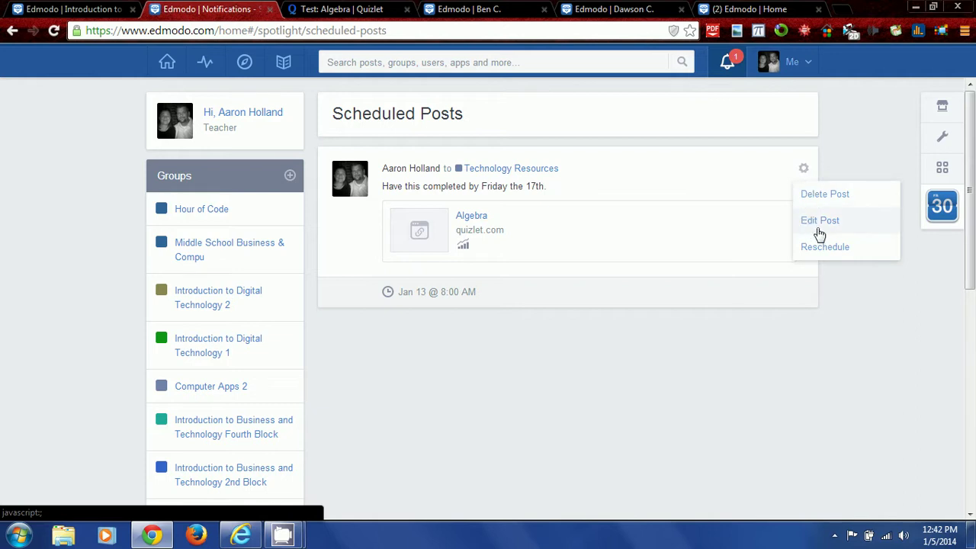
{"action": "left_click", "coordinate": [674, 177]}
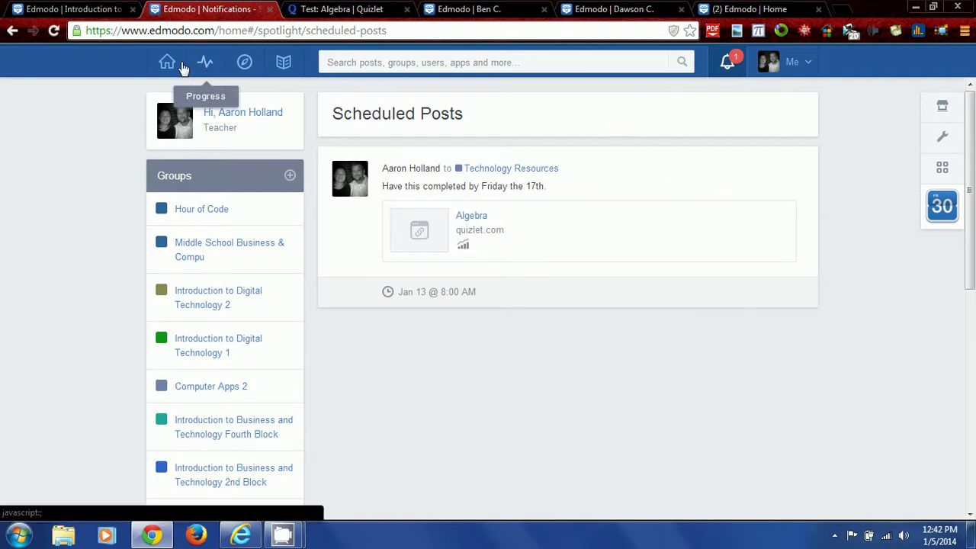
Return to the Technology Resources group and load the previously created quiz "Entrepreneur Quiz 1".
{"action": "left_click", "coordinate": [511, 168]}
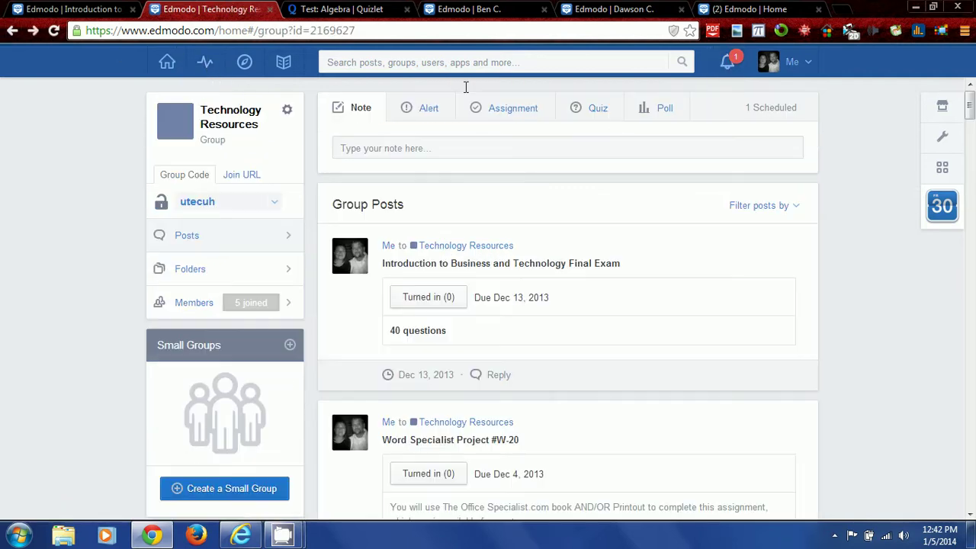
{"action": "left_click", "coordinate": [595, 107]}
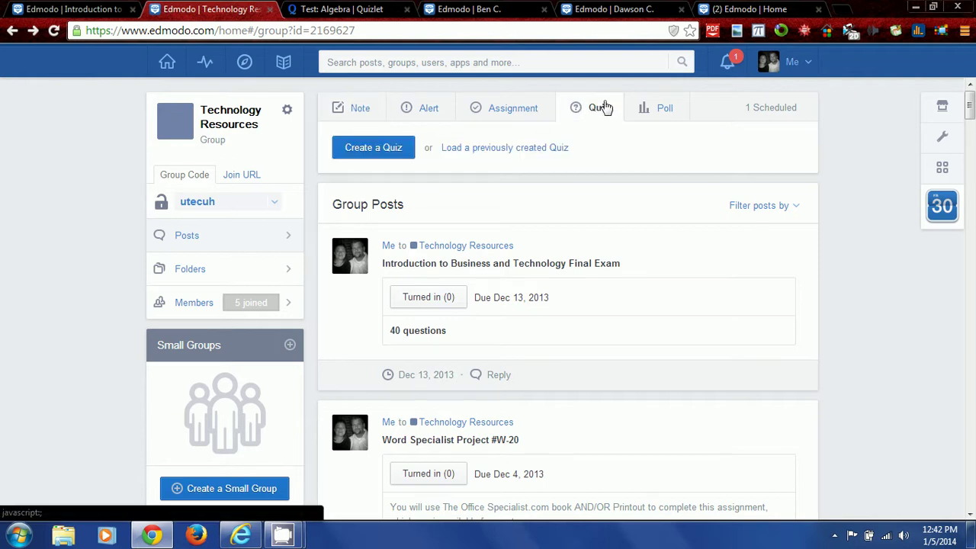
{"action": "left_click", "coordinate": [497, 150]}
{"action": "scroll", "coordinate": [360, 274], "scroll_direction": "down", "scroll_amount": 2}
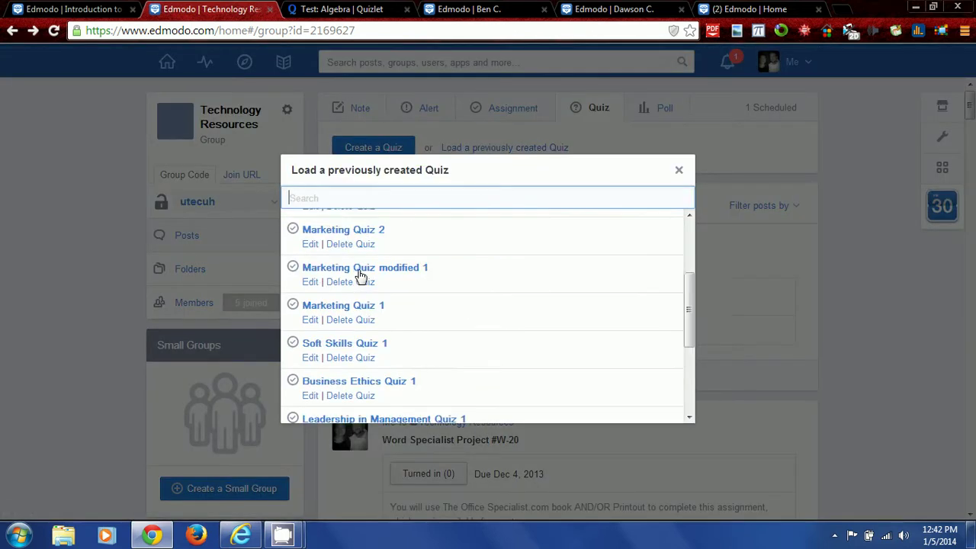
{"action": "scroll", "coordinate": [361, 275], "scroll_direction": "down", "scroll_amount": 3}
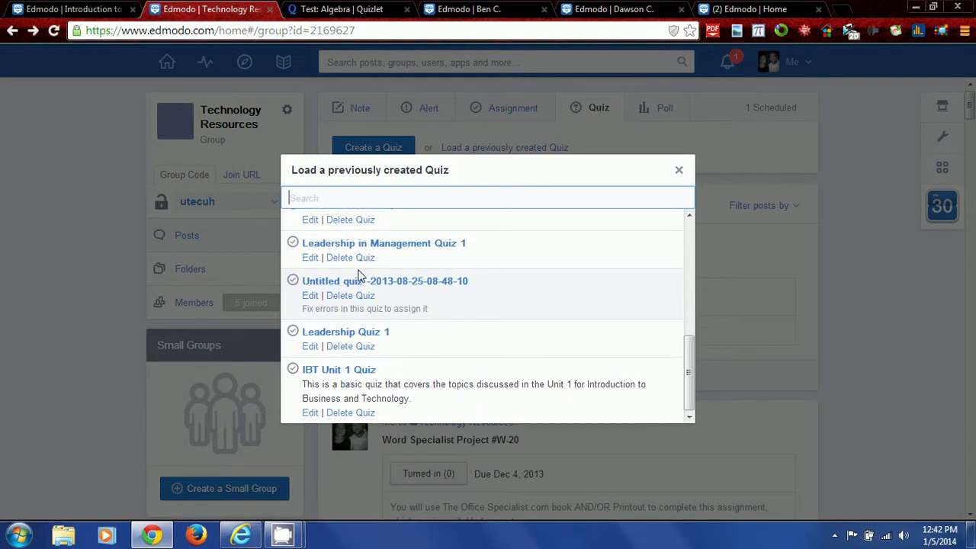
{"action": "scroll", "coordinate": [361, 275], "scroll_direction": "up", "scroll_amount": 5}
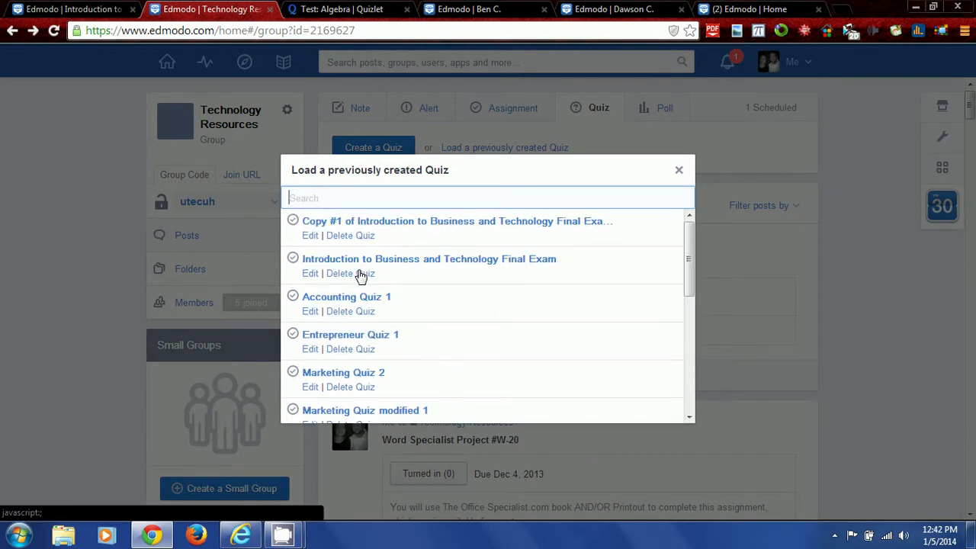
{"action": "scroll", "coordinate": [360, 275], "scroll_direction": "down", "scroll_amount": 5}
{"action": "scroll", "coordinate": [361, 274], "scroll_direction": "up", "scroll_amount": 3}
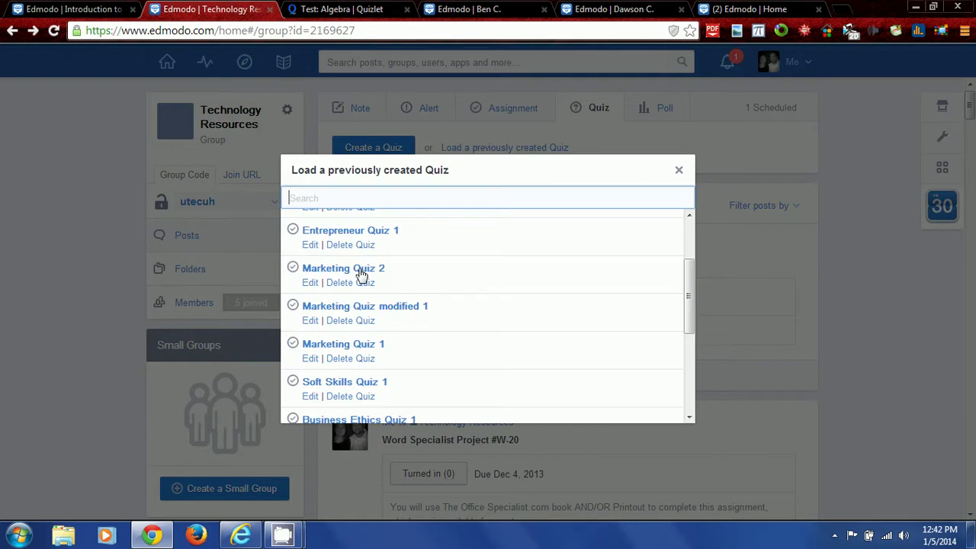
{"action": "scroll", "coordinate": [360, 275], "scroll_direction": "up", "scroll_amount": 3}
{"action": "scroll", "coordinate": [361, 274], "scroll_direction": "down", "scroll_amount": 2}
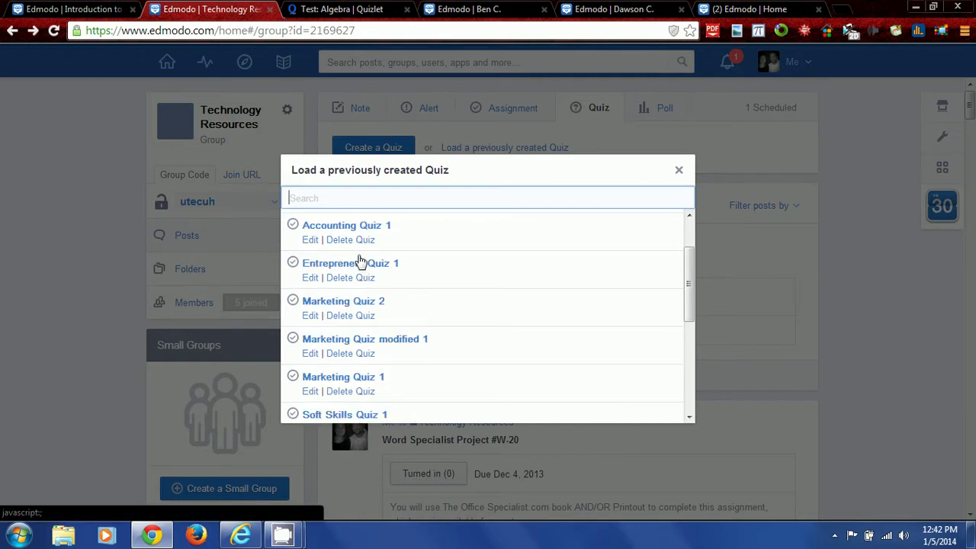
{"action": "left_click", "coordinate": [359, 263]}
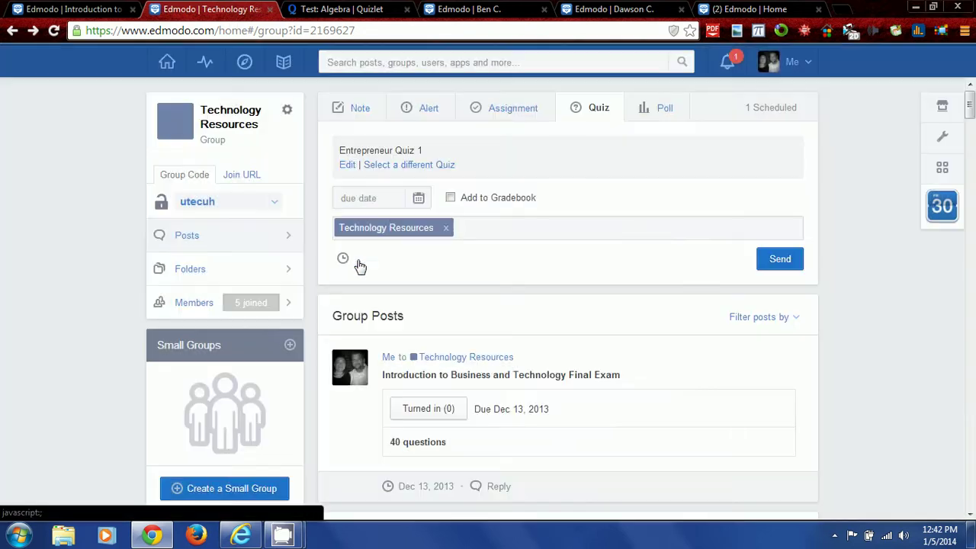
Set the due date of Entrepreneur Quiz 1 to 01/17/2014 and include it in the gradebook.
{"action": "left_click", "coordinate": [420, 199]}
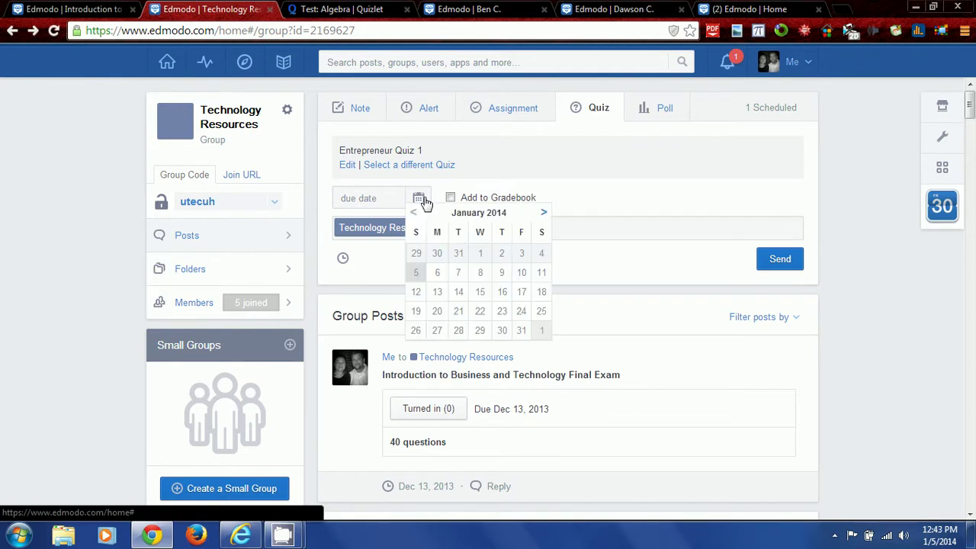
{"action": "left_click", "coordinate": [518, 292]}
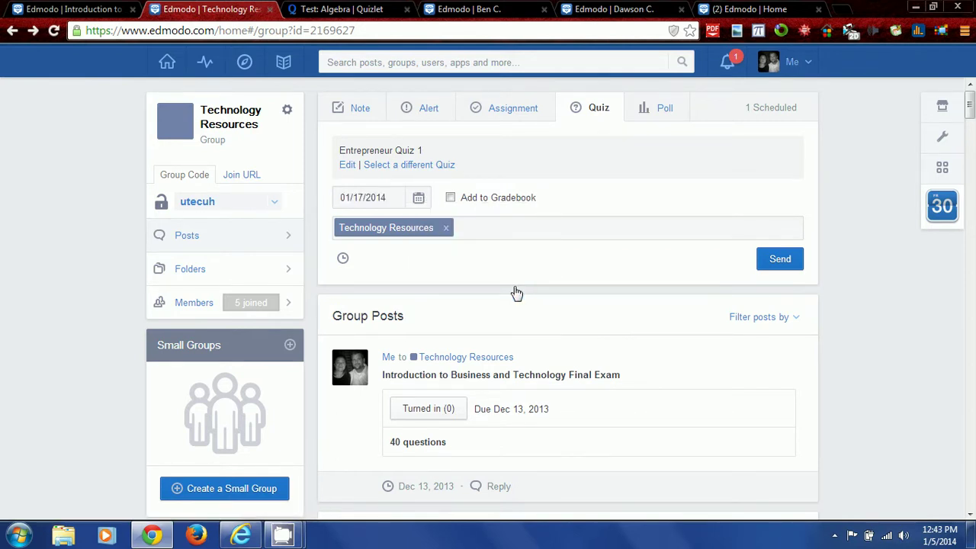
{"action": "left_click", "coordinate": [450, 197]}
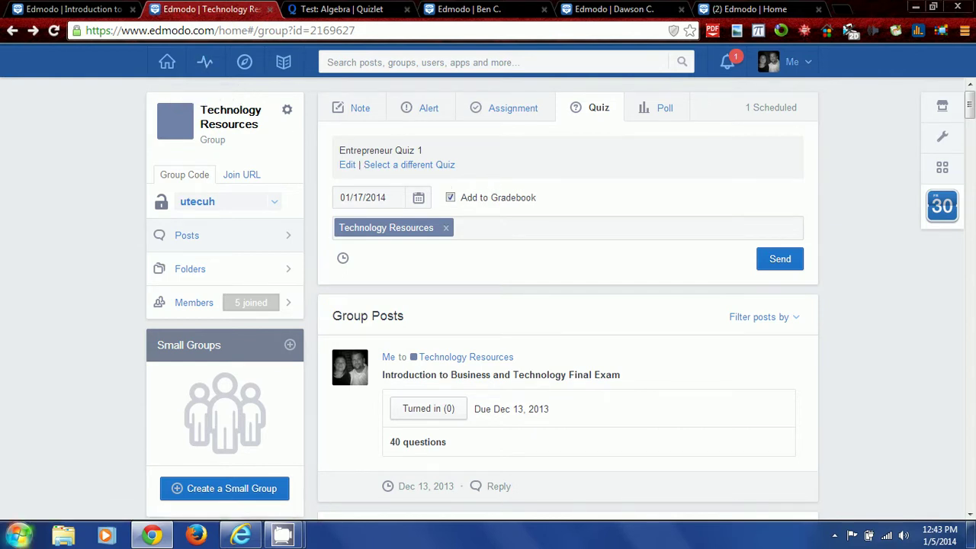
Schedule the Entrepreneur Quiz 1 post for 01/13/2014 at 8:00 AM and send it.
{"action": "left_click", "coordinate": [342, 259]}
{"action": "left_click", "coordinate": [461, 278]}
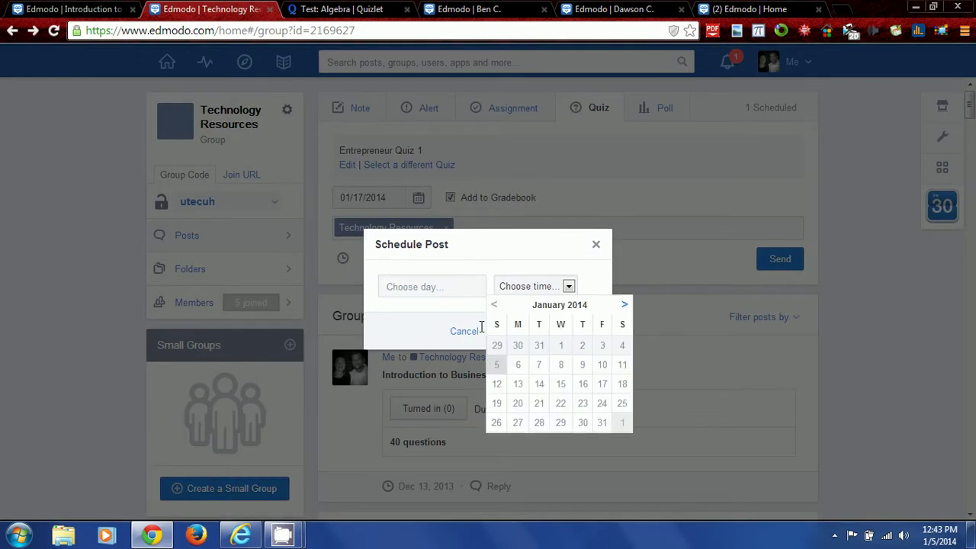
{"action": "left_click", "coordinate": [517, 385]}
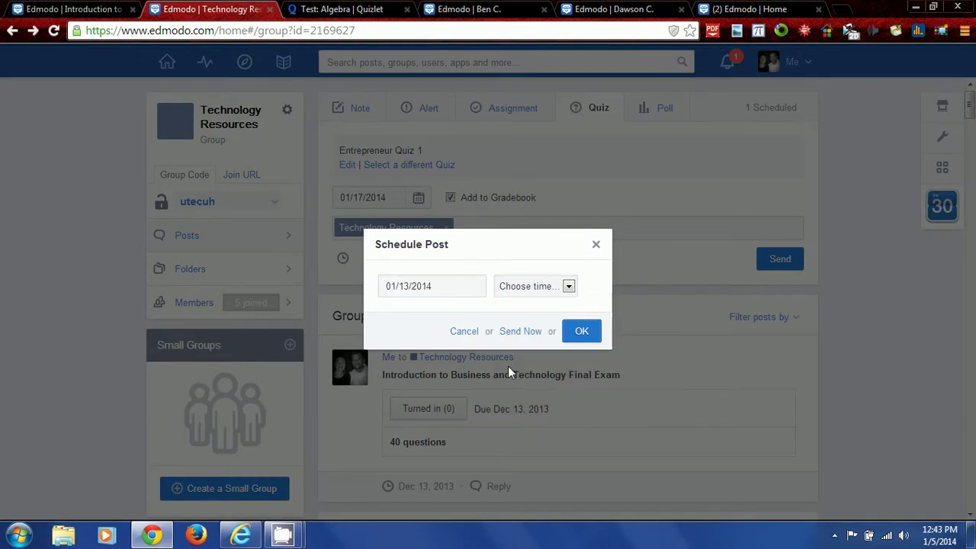
{"action": "left_click", "coordinate": [548, 288]}
{"action": "left_click", "coordinate": [525, 245]}
{"action": "left_click", "coordinate": [580, 331]}
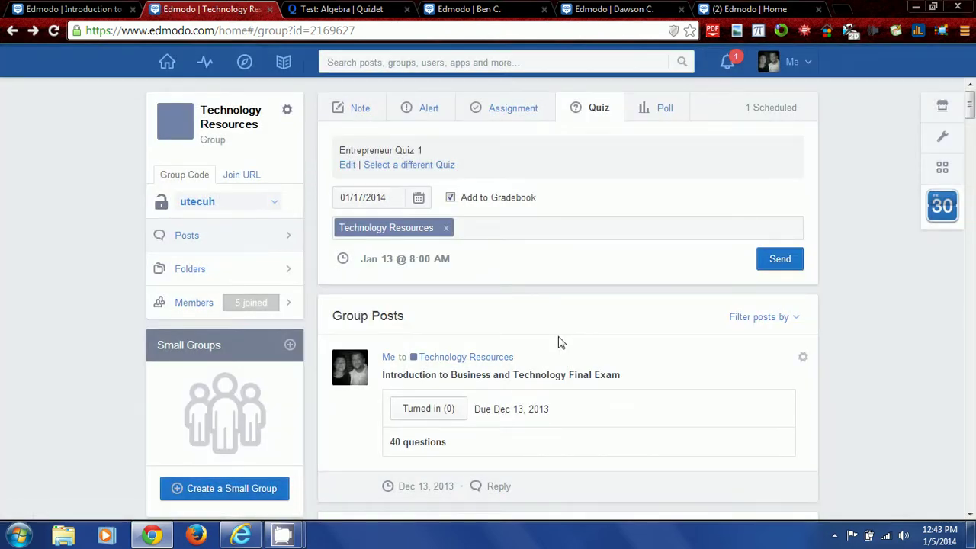
{"action": "left_click", "coordinate": [791, 272]}
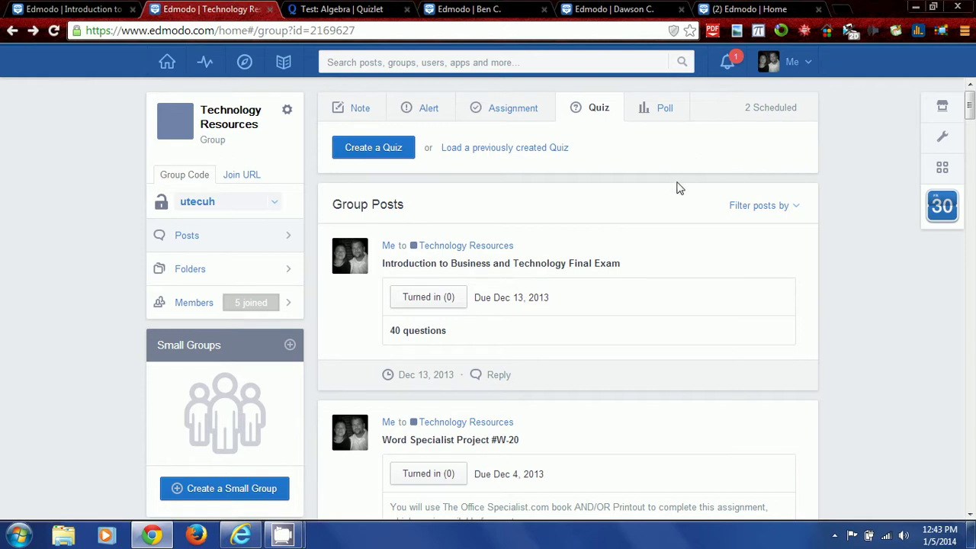
Start a new note in the group and add "Introduction to Business and Technology 2nd Block" as a recipient.
{"action": "left_click", "coordinate": [352, 111]}
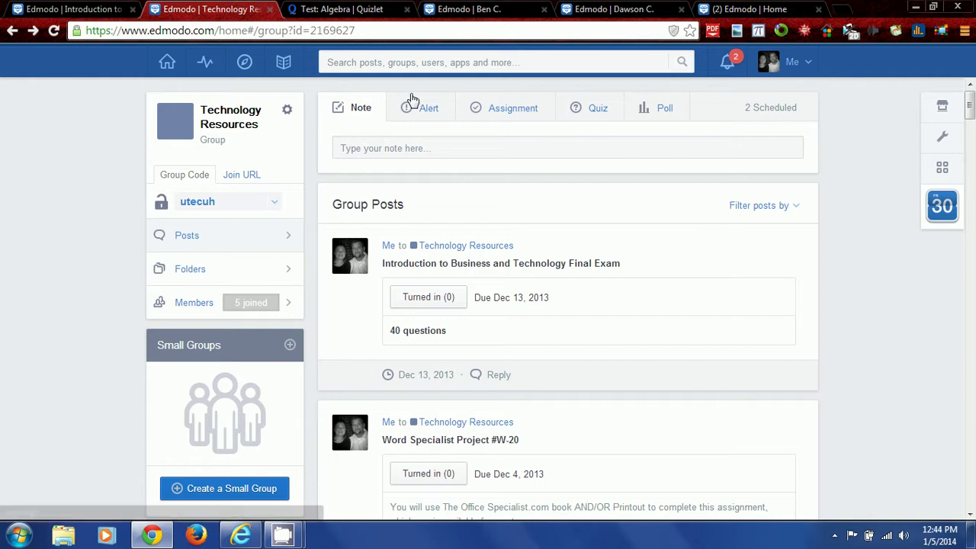
{"action": "left_click", "coordinate": [361, 152]}
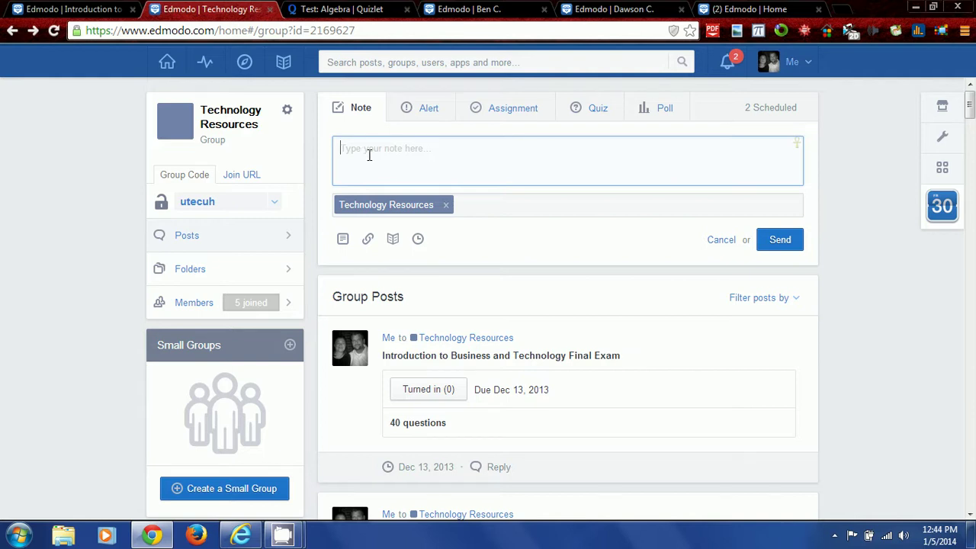
{"action": "left_click", "coordinate": [505, 203]}
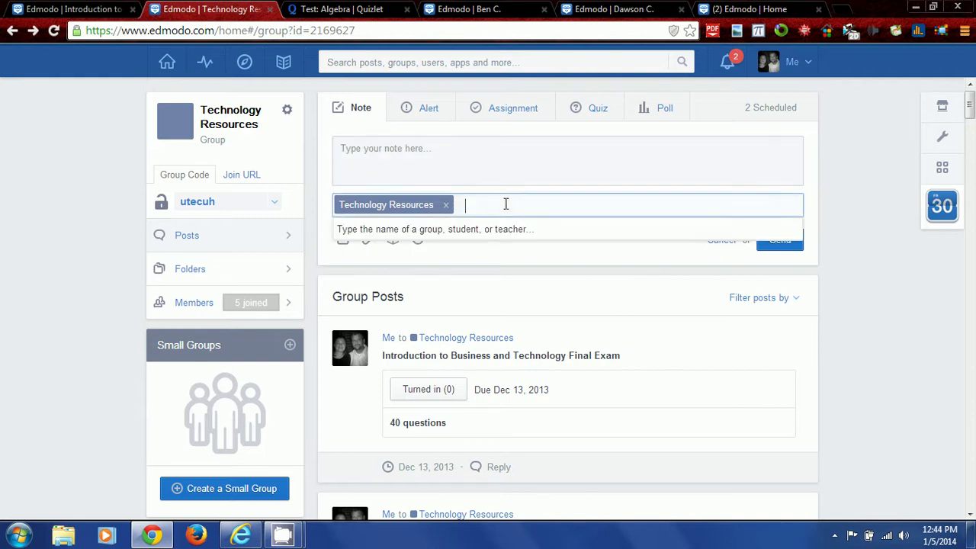
{"action": "type", "text": "intro"}
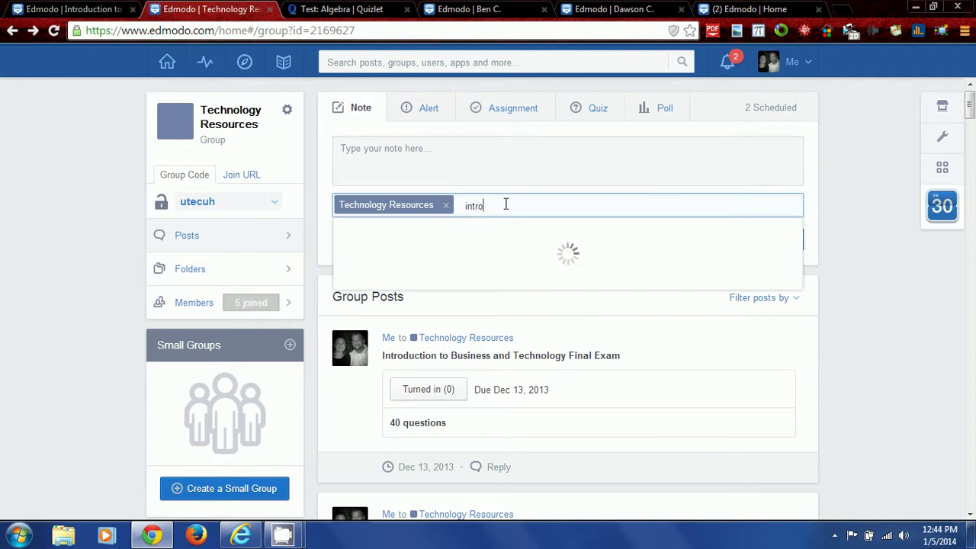
{"action": "left_click", "coordinate": [509, 228]}
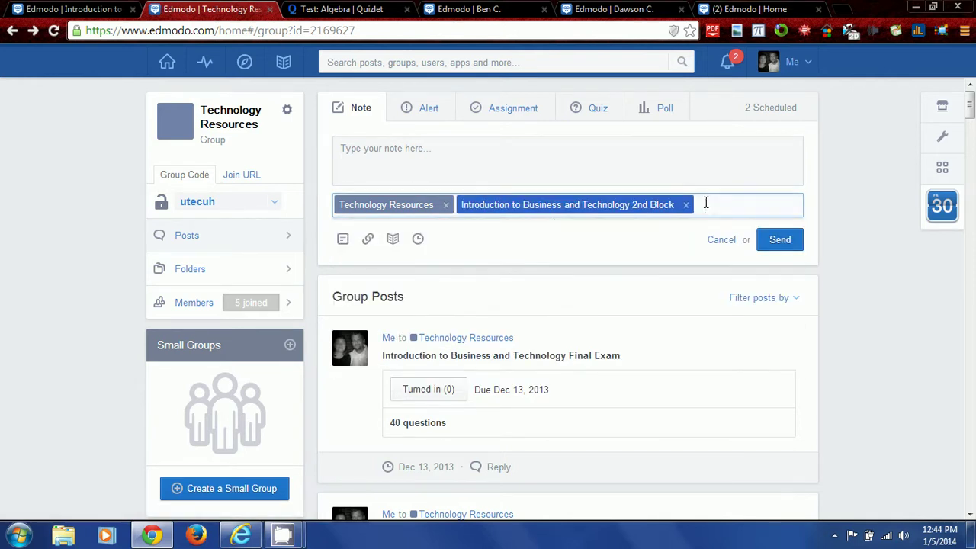
Add "Introduction to Business and Technology 2nd Block (Parents)" to the note's recipients and remove it again.
{"action": "type", "text": "intro"}
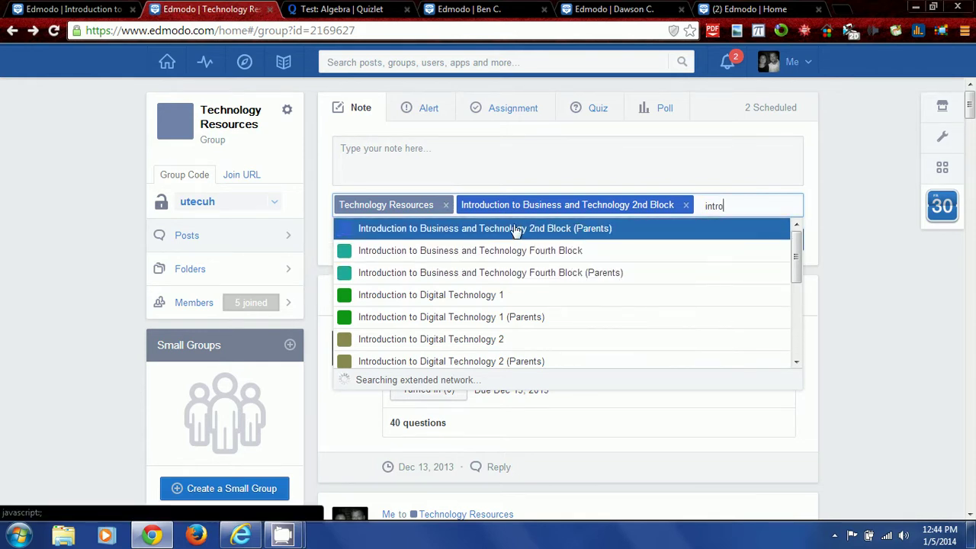
{"action": "left_click", "coordinate": [473, 232]}
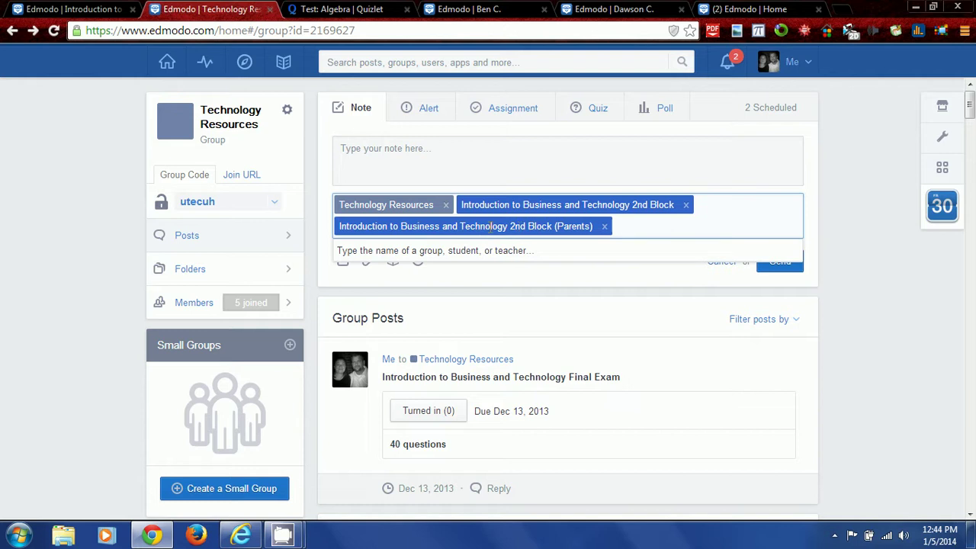
{"action": "left_click", "coordinate": [604, 227]}
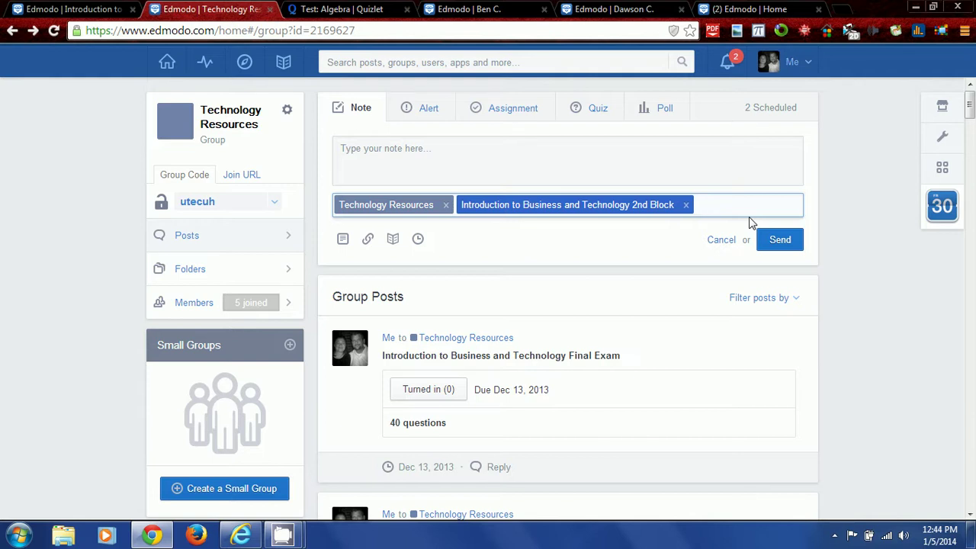
Add "Introduction to Business and Technology Fourth Block" to the note's recipients.
{"action": "type", "text": "intro"}
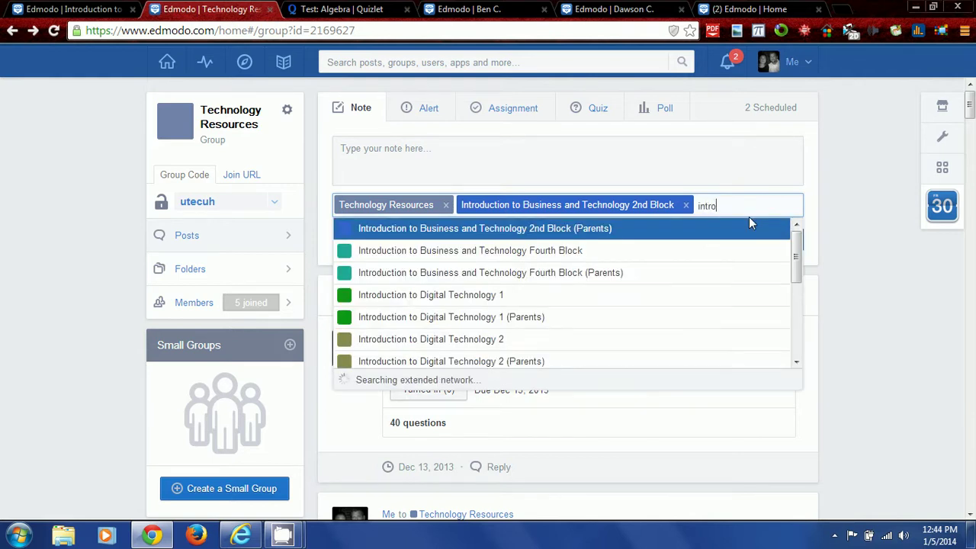
{"action": "left_click", "coordinate": [643, 251]}
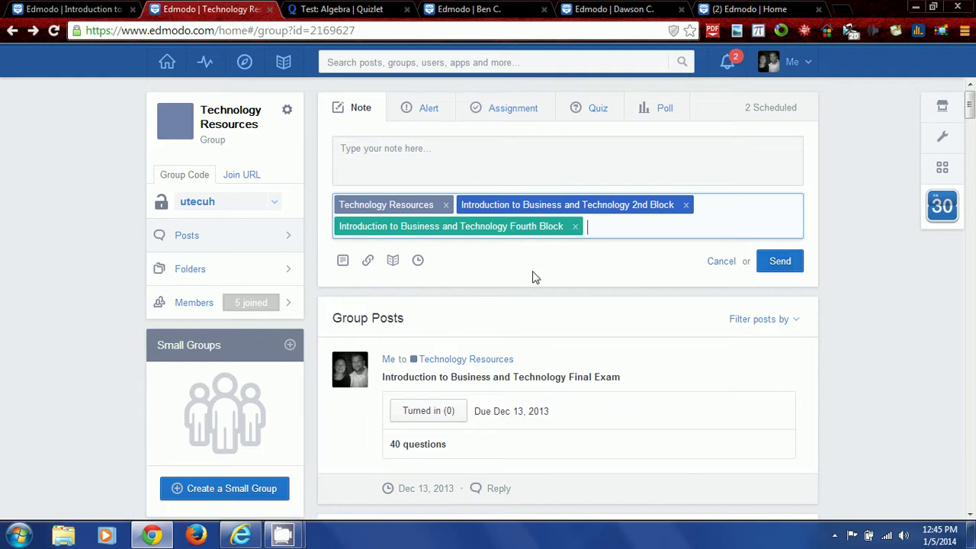
Write "Wonderful life is on right now." as the text of the note.
{"action": "left_click", "coordinate": [445, 165]}
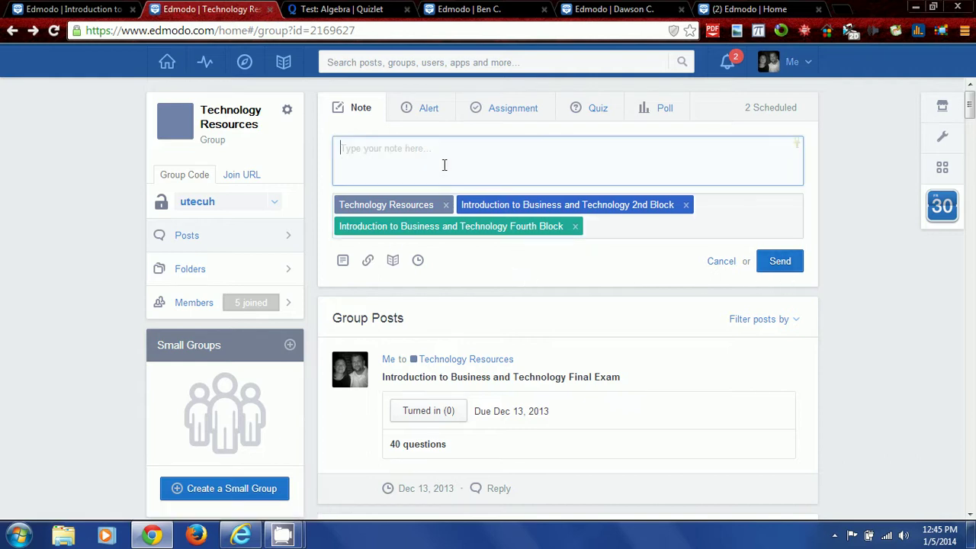
{"action": "type", "text": "Wonderf"}
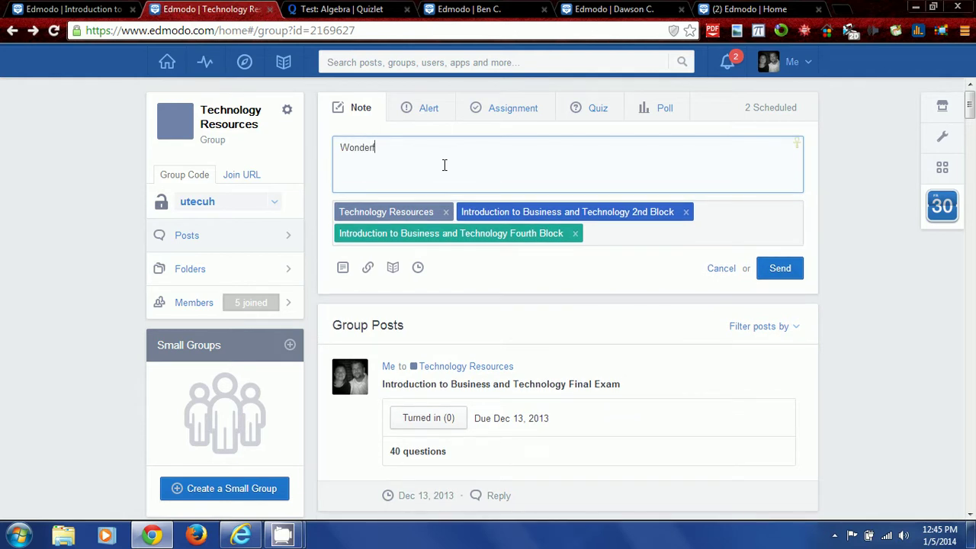
{"action": "type", "text": "ul life is on right now."}
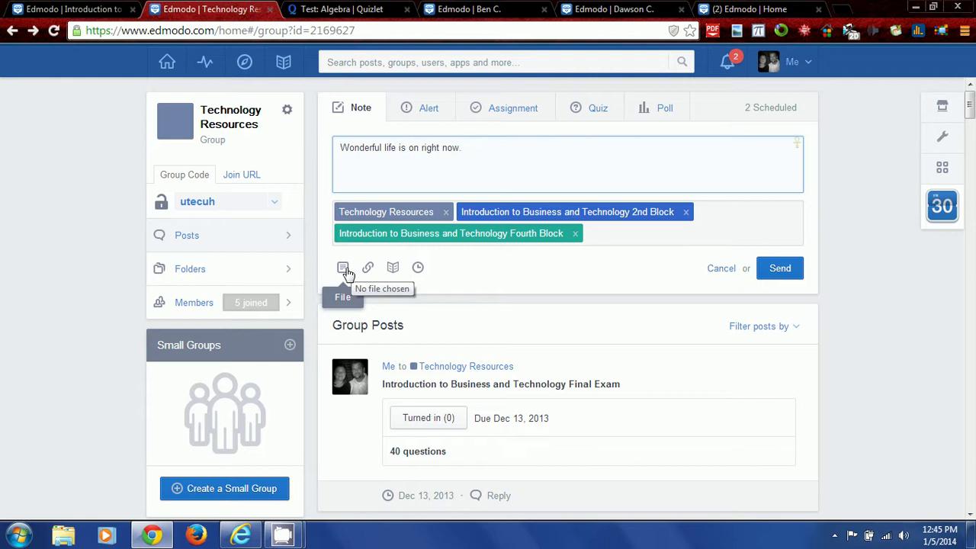
Browse the library items and attach "Gray Tree Edmodo.docx" to the note.
{"action": "left_click", "coordinate": [394, 281]}
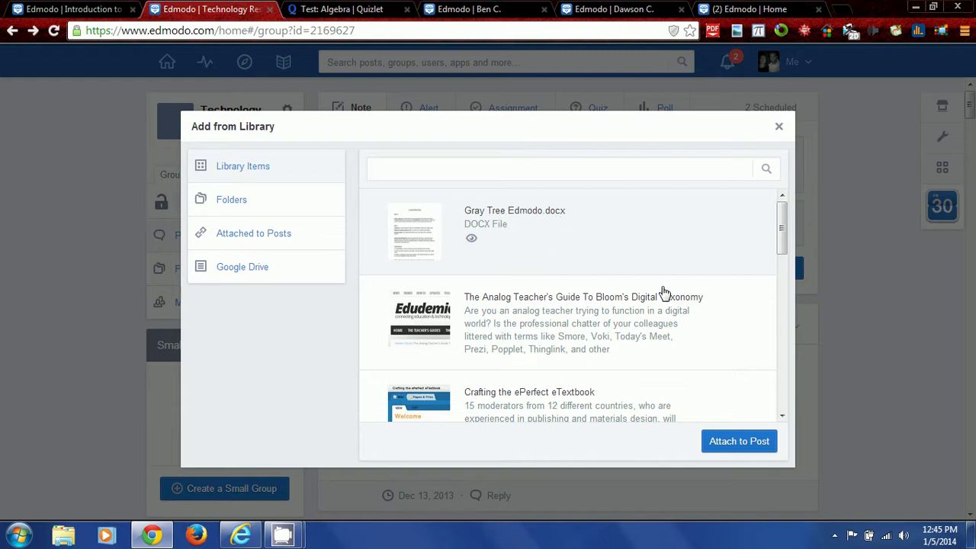
{"action": "scroll", "coordinate": [614, 305], "scroll_direction": "down", "scroll_amount": 5}
{"action": "scroll", "coordinate": [610, 304], "scroll_direction": "down", "scroll_amount": 2}
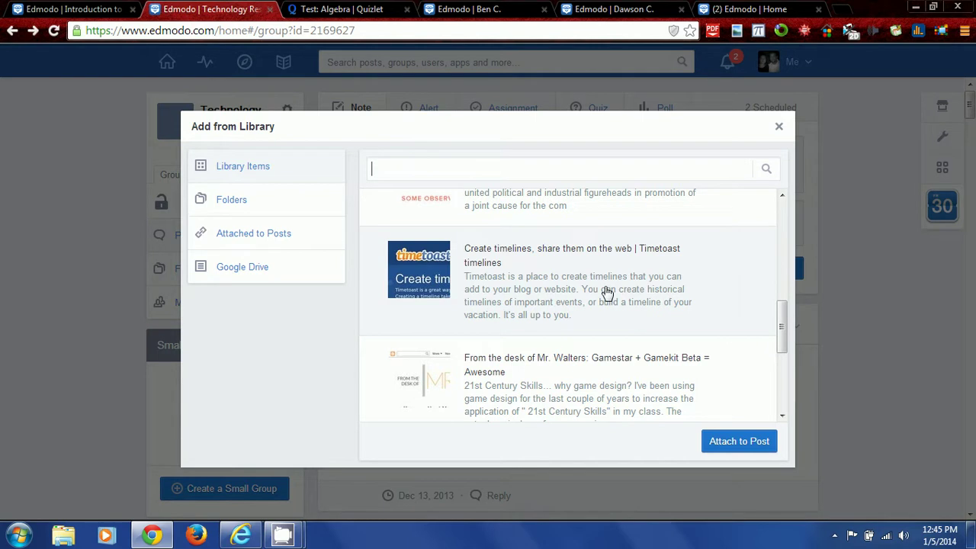
{"action": "scroll", "coordinate": [602, 301], "scroll_direction": "down", "scroll_amount": 5}
{"action": "scroll", "coordinate": [595, 304], "scroll_direction": "up", "scroll_amount": 12}
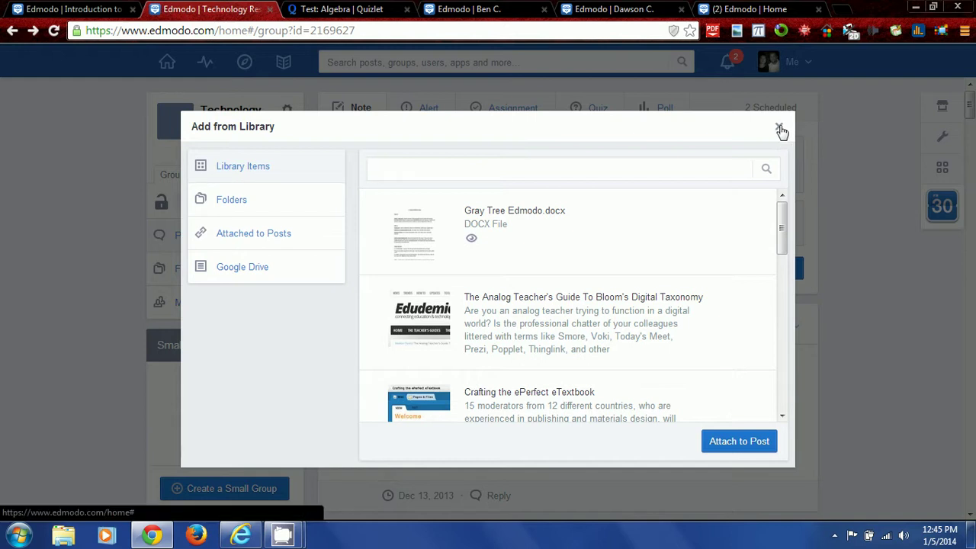
{"action": "left_click", "coordinate": [492, 220]}
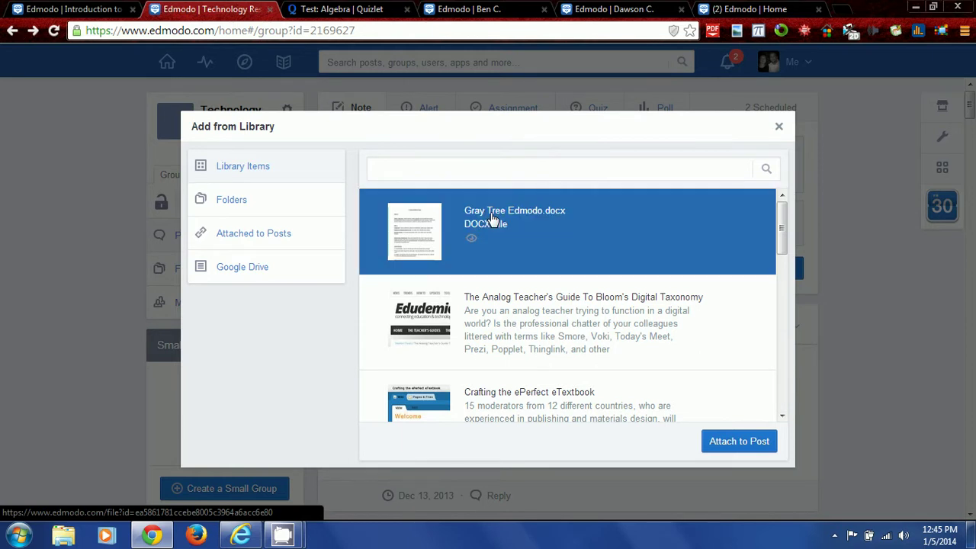
{"action": "left_click", "coordinate": [737, 440]}
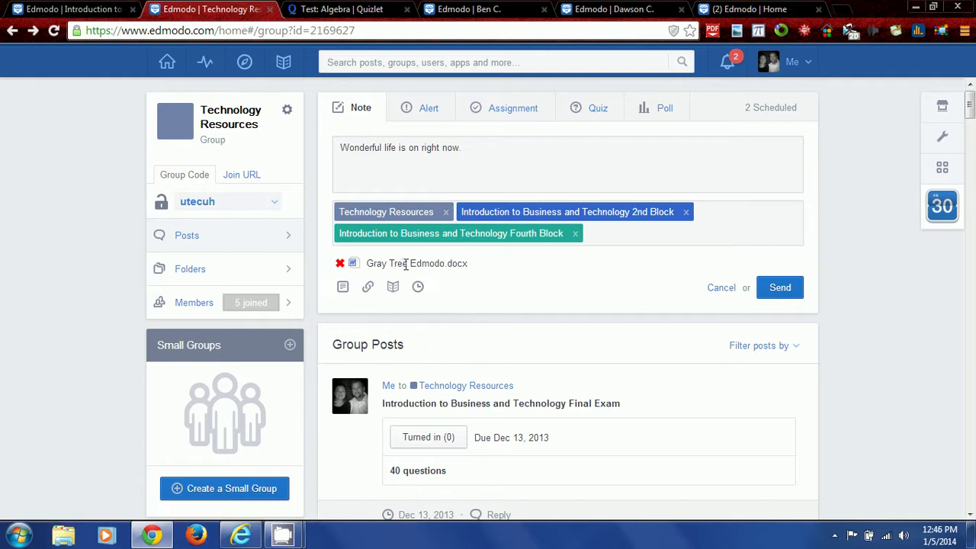
{"action": "left_click", "coordinate": [369, 288]}
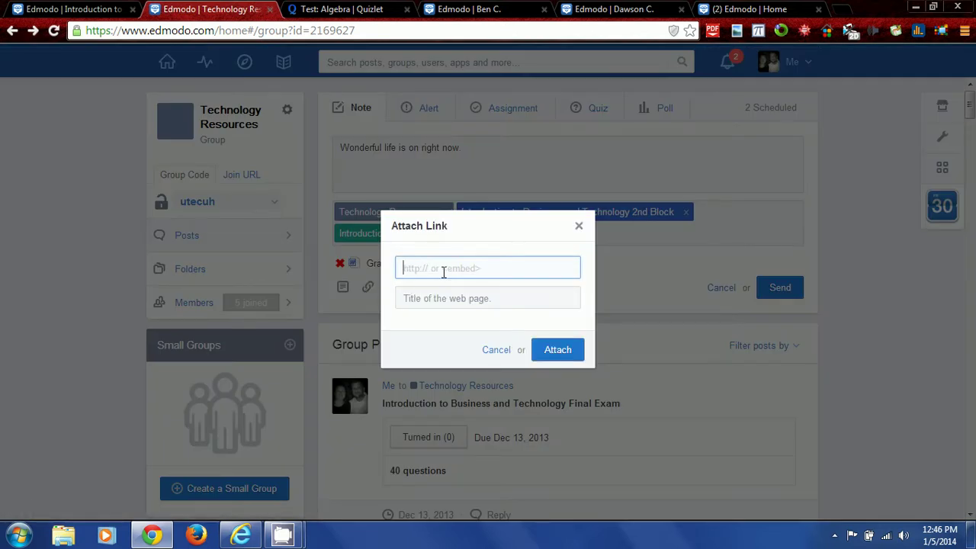
{"action": "left_click", "coordinate": [496, 349]}
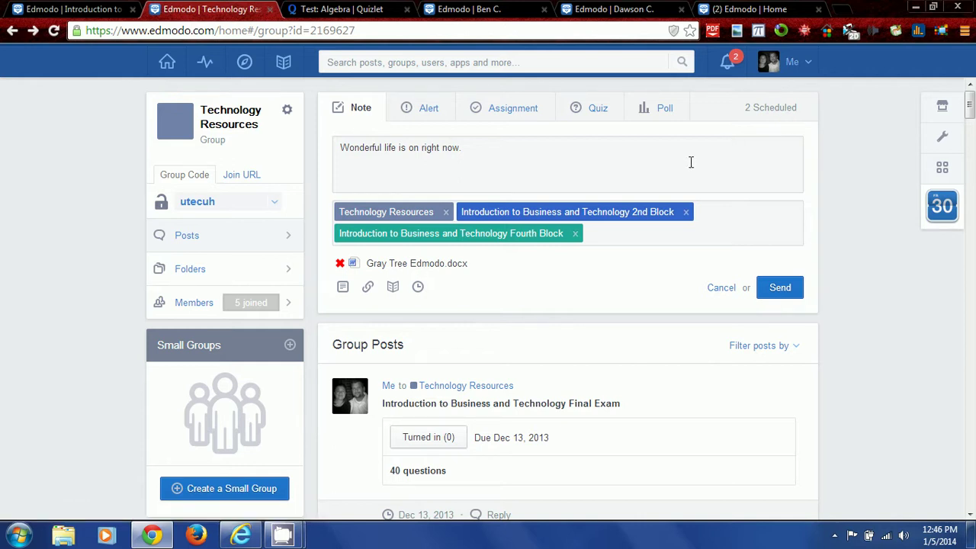
{"action": "scroll", "coordinate": [114, 229], "scroll_direction": "down", "scroll_amount": 2}
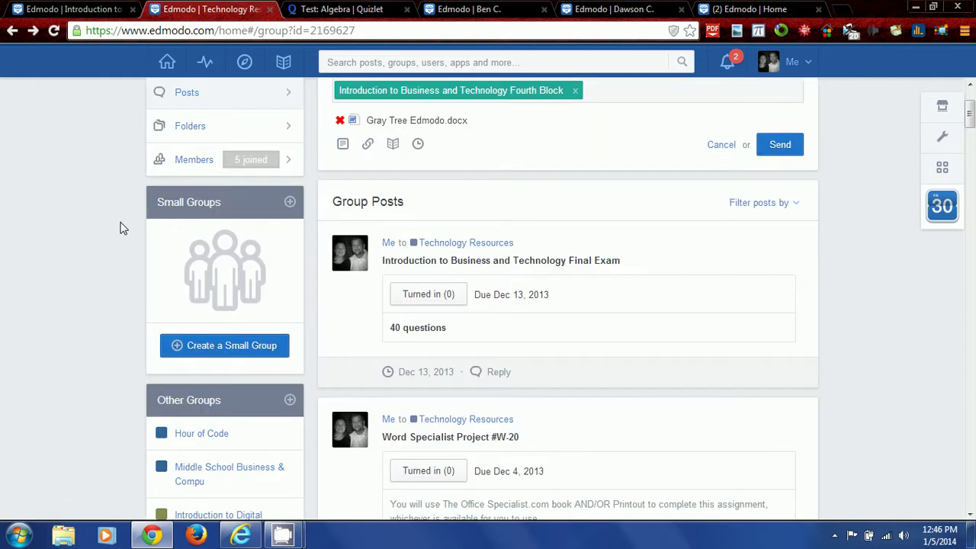
{"action": "scroll", "coordinate": [130, 228], "scroll_direction": "up", "scroll_amount": 2}
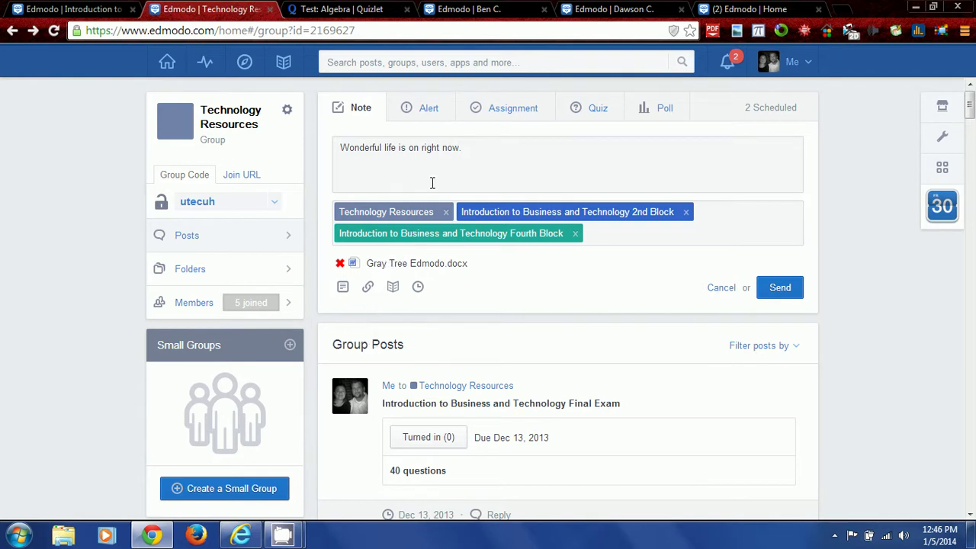
View the alert form and start a new assignment for the Technology Resources group.
{"action": "left_click", "coordinate": [424, 112]}
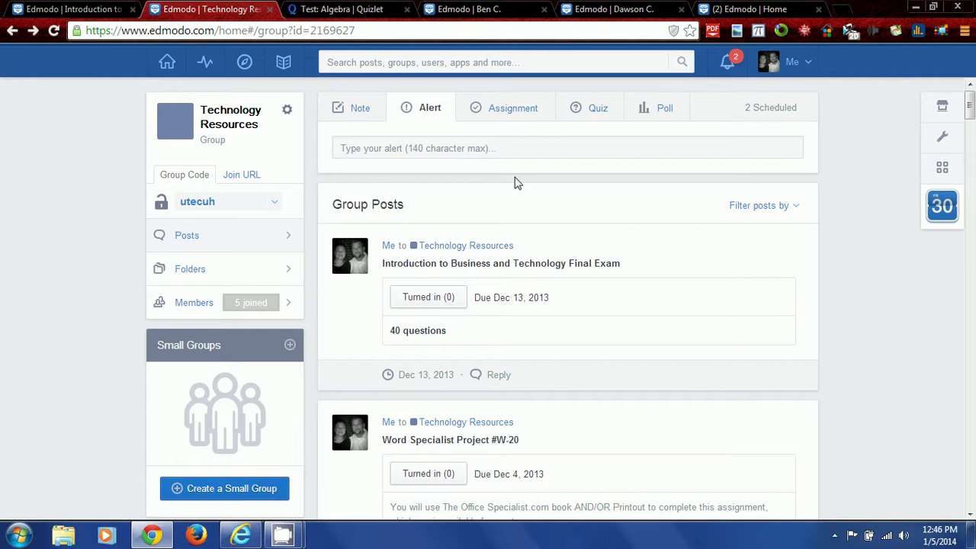
{"action": "left_click", "coordinate": [503, 113]}
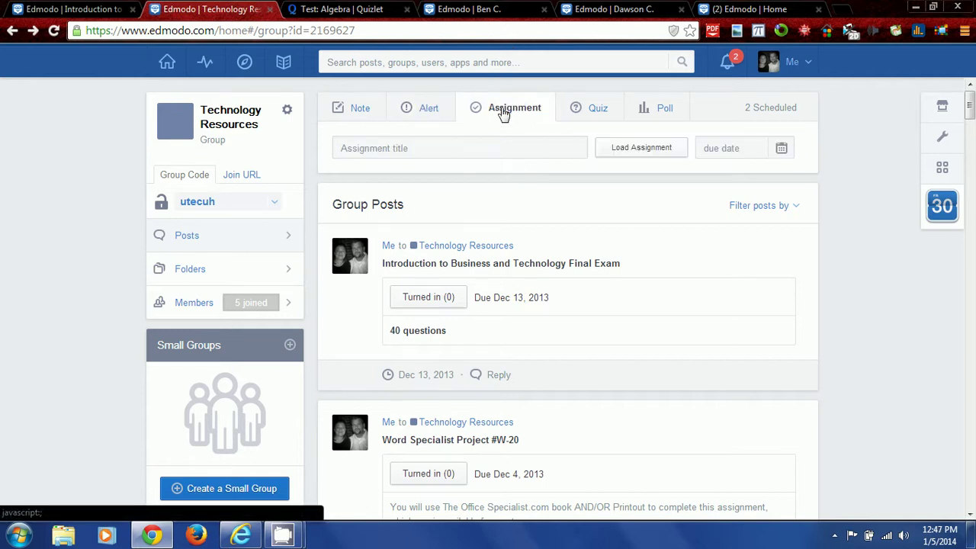
{"action": "left_click", "coordinate": [418, 148]}
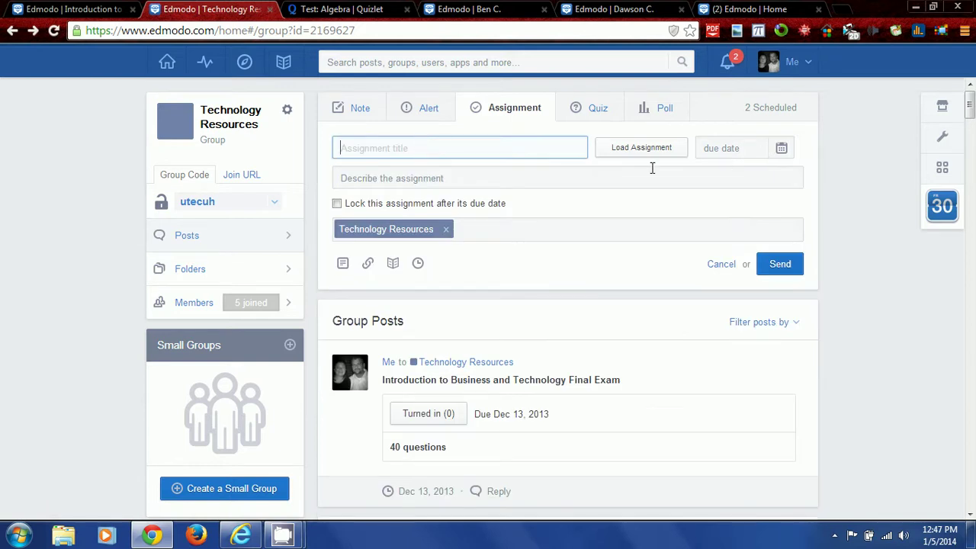
{"action": "left_click", "coordinate": [468, 177]}
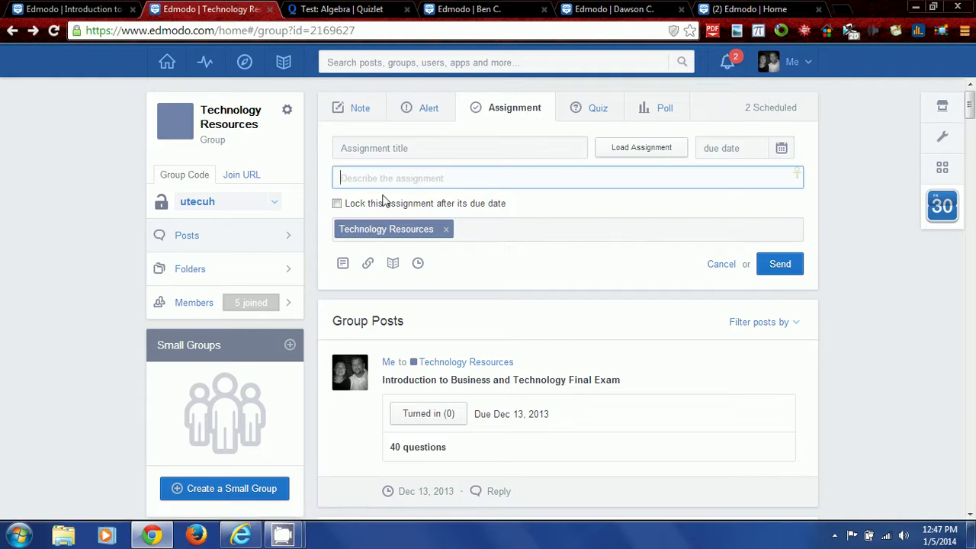
{"action": "left_click", "coordinate": [356, 152]}
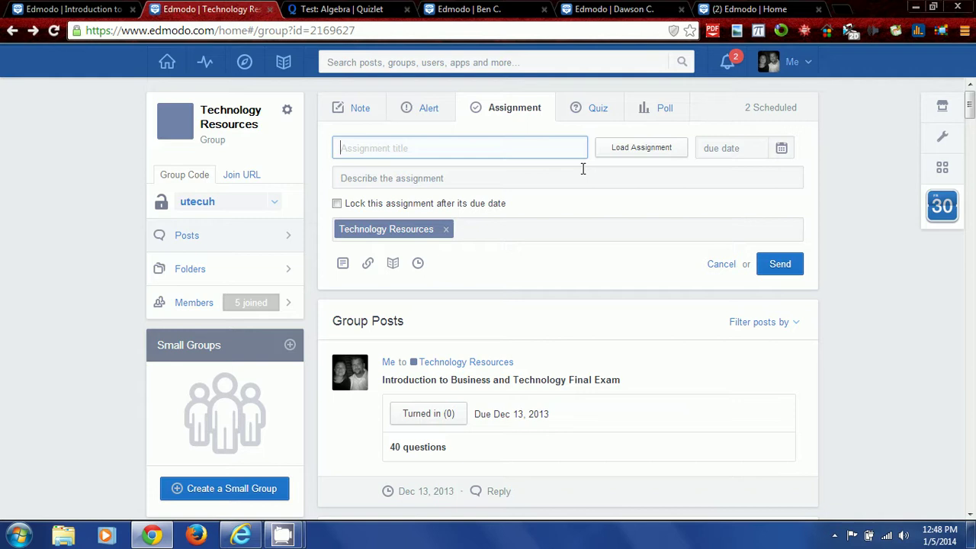
Expand the list of saved assignments and load "Make it Right Chapter 6" into the assignment form.
{"action": "left_click", "coordinate": [639, 148]}
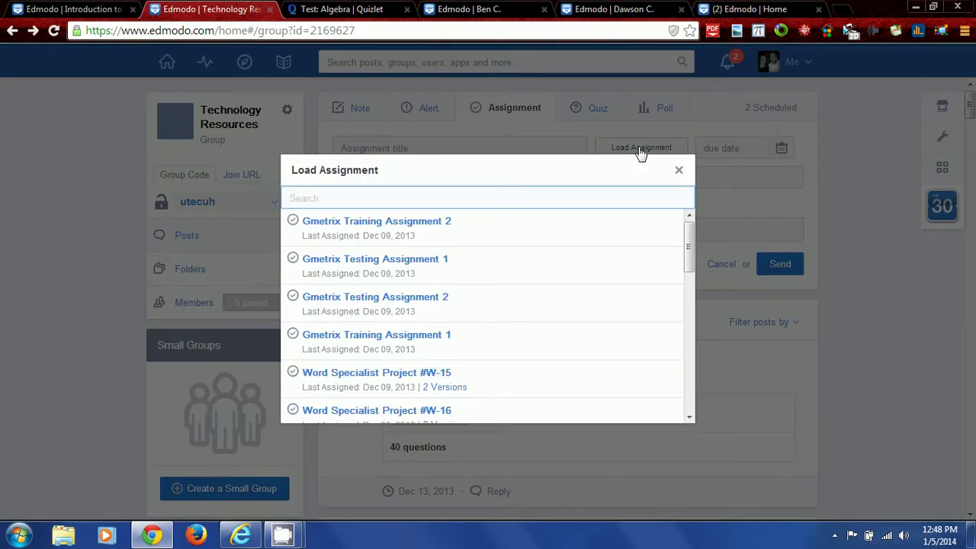
{"action": "left_click_drag", "start_coordinate": [688, 250], "coordinate": [566, 411]}
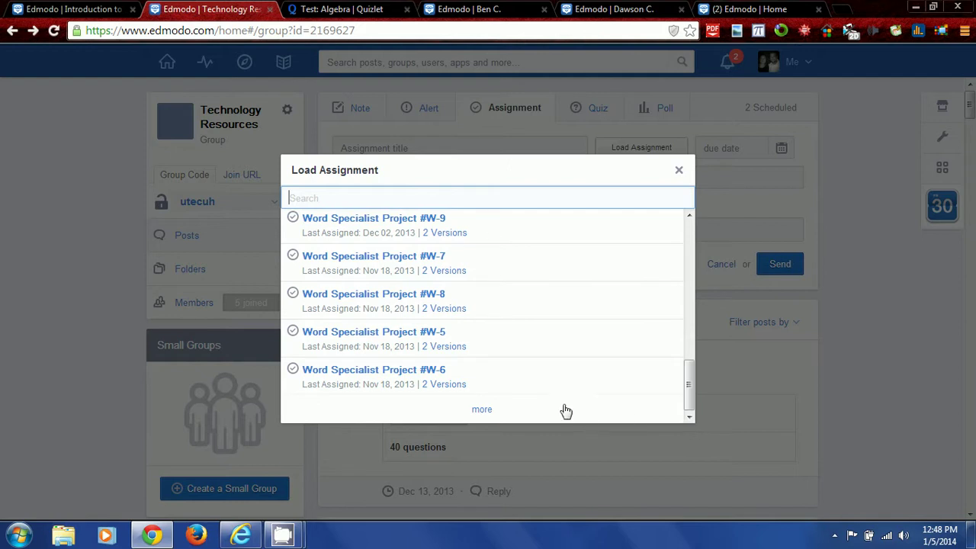
{"action": "left_click", "coordinate": [481, 410]}
{"action": "left_click_drag", "start_coordinate": [687, 305], "coordinate": [692, 413]}
{"action": "left_click", "coordinate": [482, 410]}
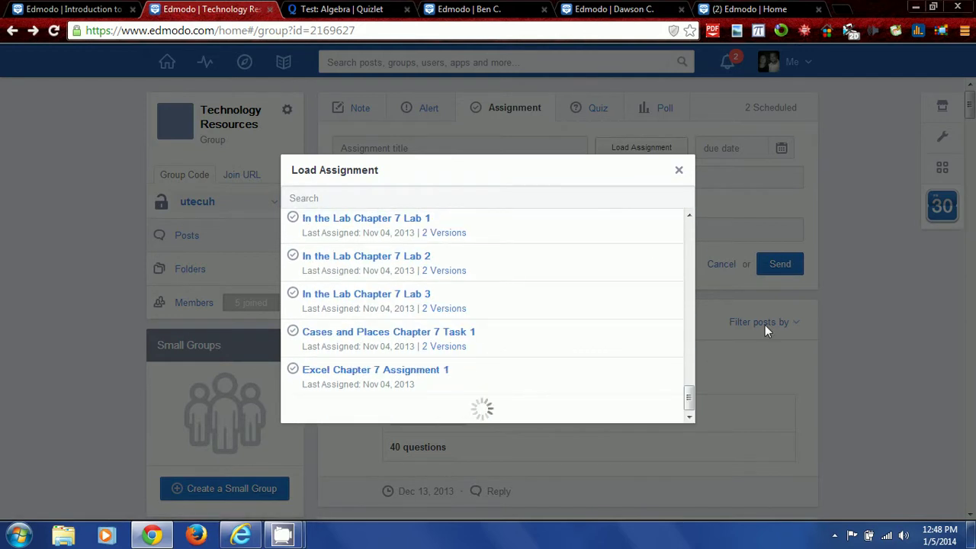
{"action": "left_click_drag", "start_coordinate": [693, 339], "coordinate": [692, 408]}
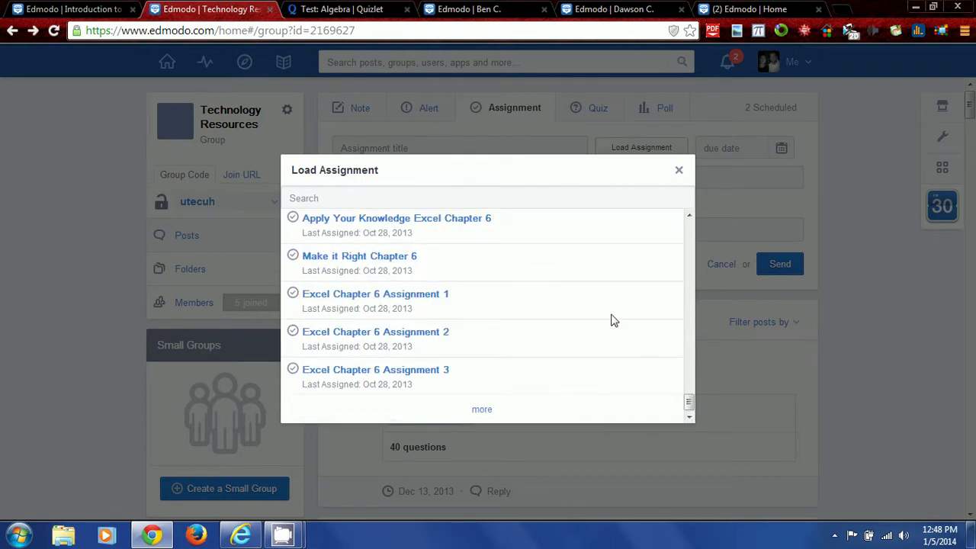
{"action": "left_click", "coordinate": [368, 258]}
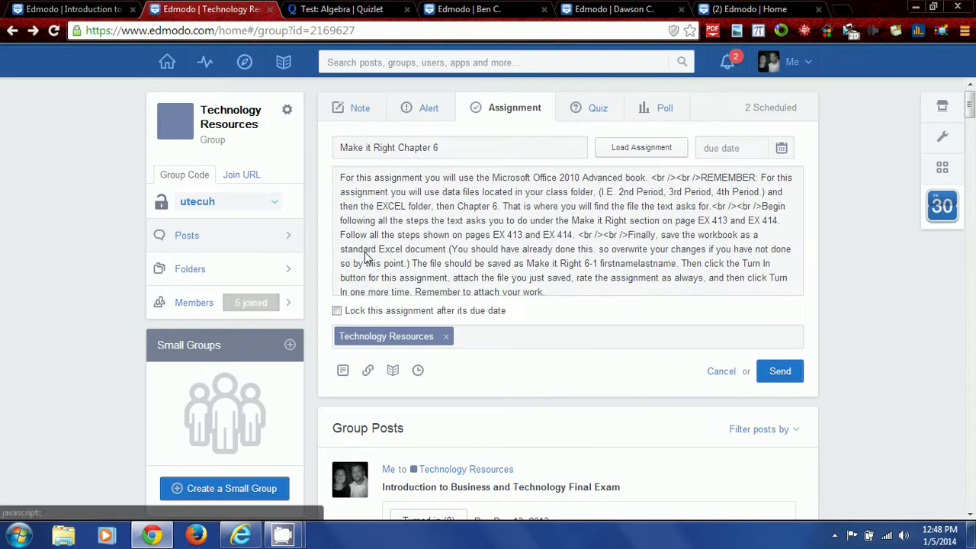
Set the assignment's due date to 01/17/2014.
{"action": "left_click", "coordinate": [561, 283]}
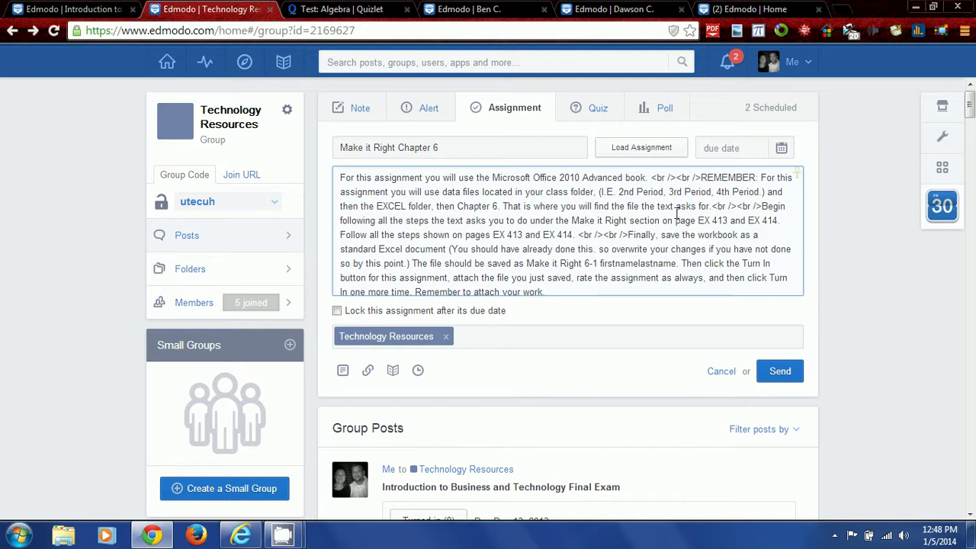
{"action": "left_click", "coordinate": [782, 150]}
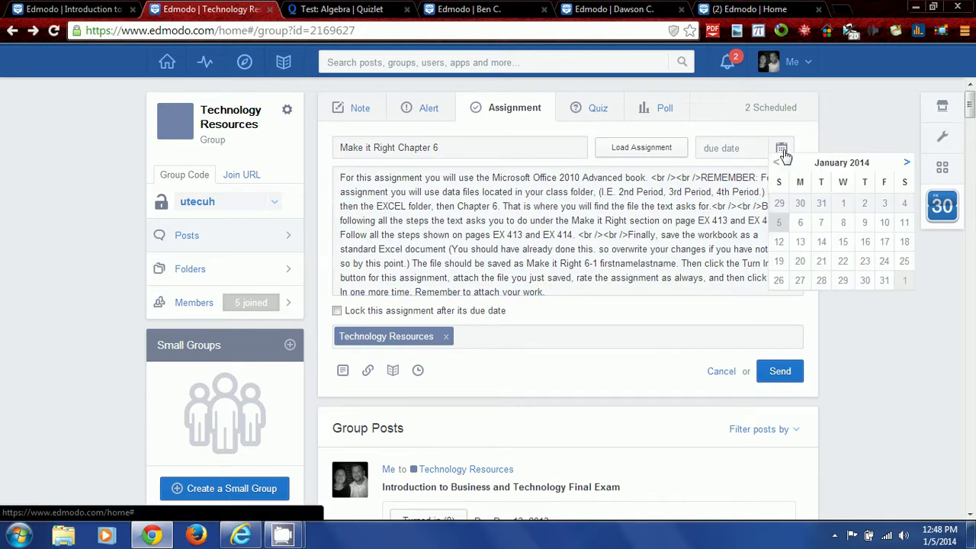
{"action": "left_click", "coordinate": [882, 242]}
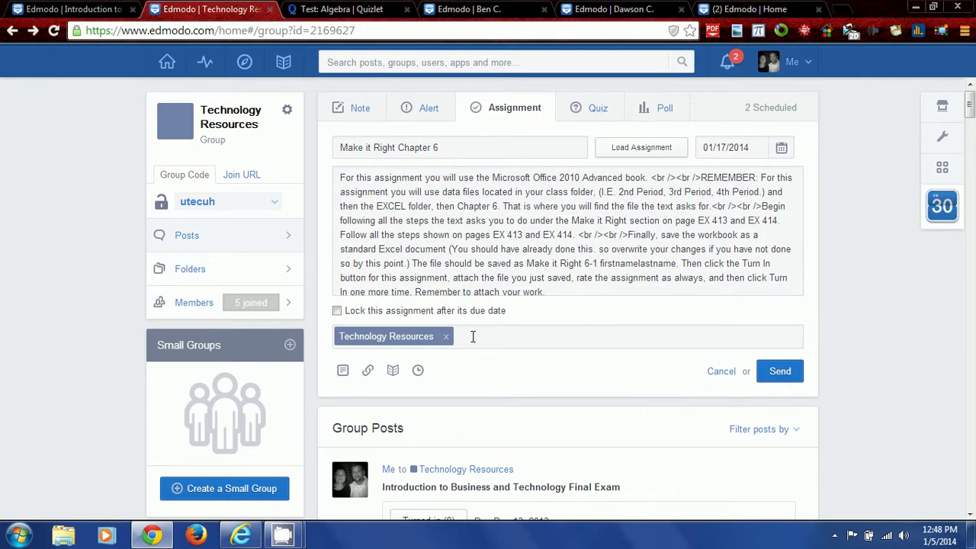
Schedule the Make it Right Chapter 6 assignment for 01/13/2014 at 8:00 AM and send it.
{"action": "left_click", "coordinate": [418, 371]}
{"action": "left_click", "coordinate": [431, 288]}
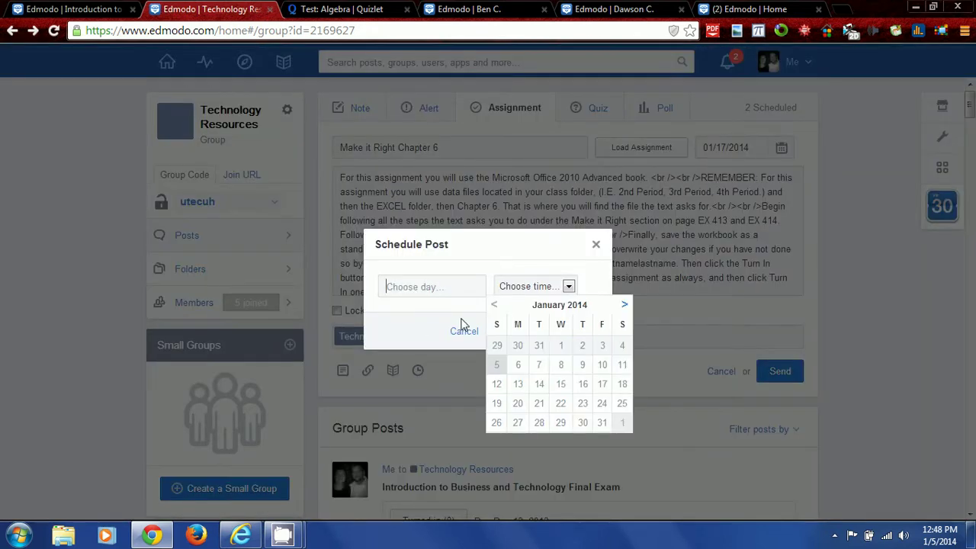
{"action": "left_click", "coordinate": [519, 383]}
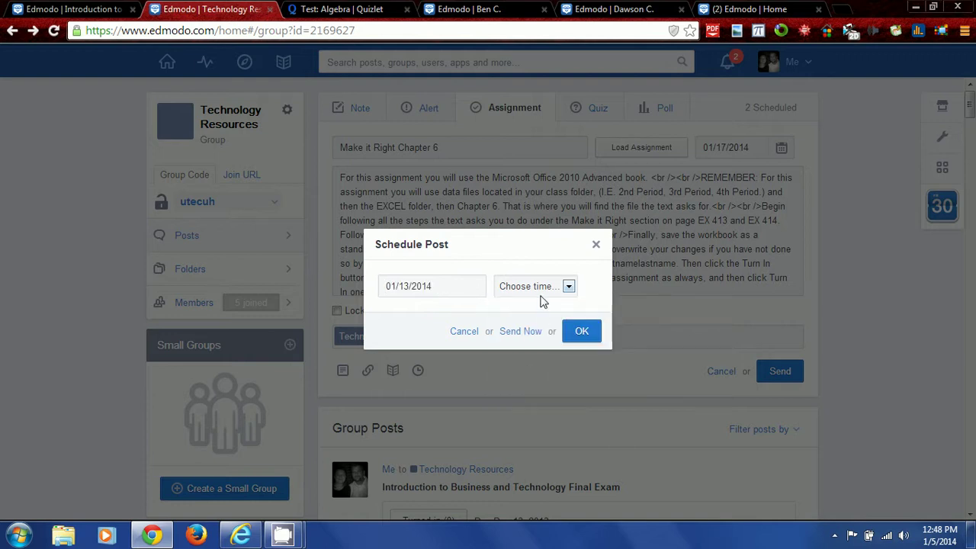
{"action": "left_click", "coordinate": [568, 287]}
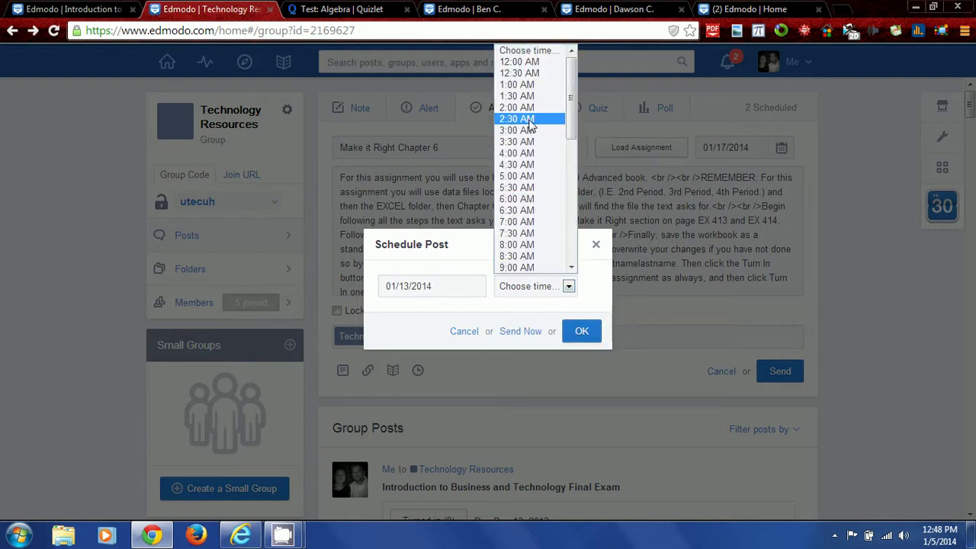
{"action": "left_click", "coordinate": [533, 245]}
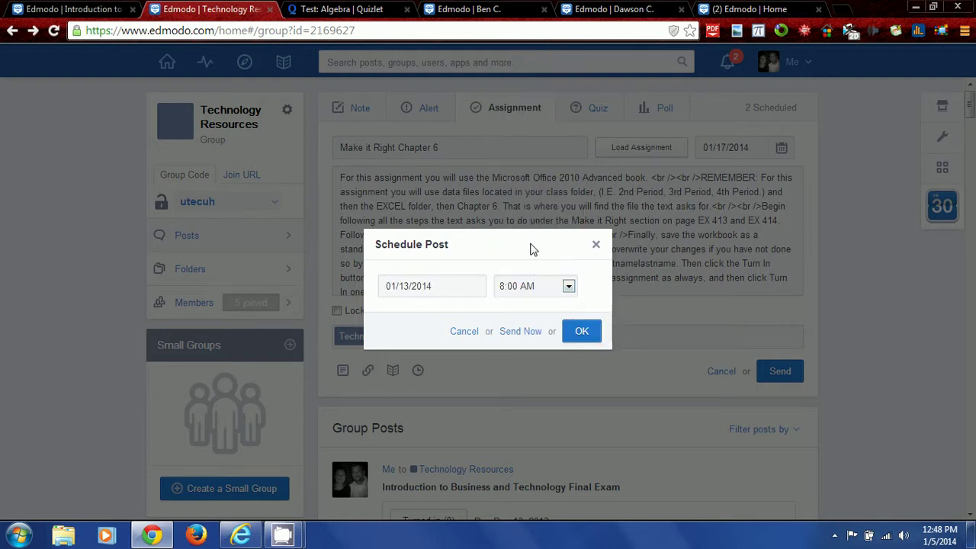
{"action": "left_click", "coordinate": [578, 333]}
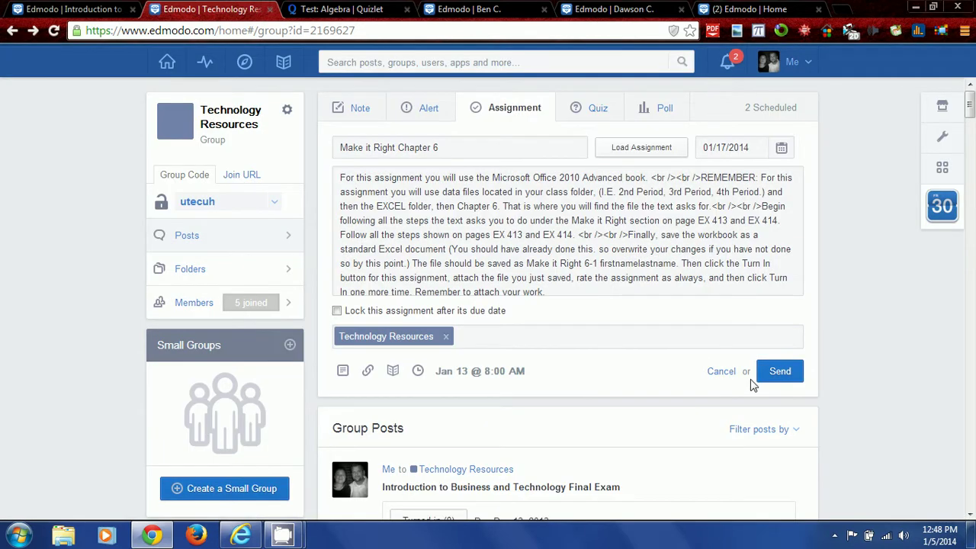
{"action": "left_click", "coordinate": [777, 375]}
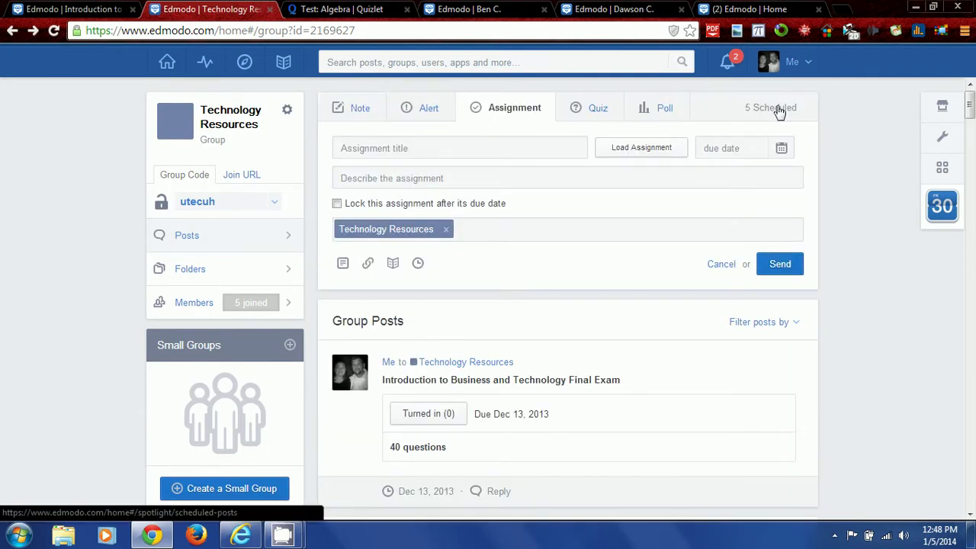
Open the scheduled posts and review the queued note, quiz and assignment.
{"action": "left_click", "coordinate": [778, 109]}
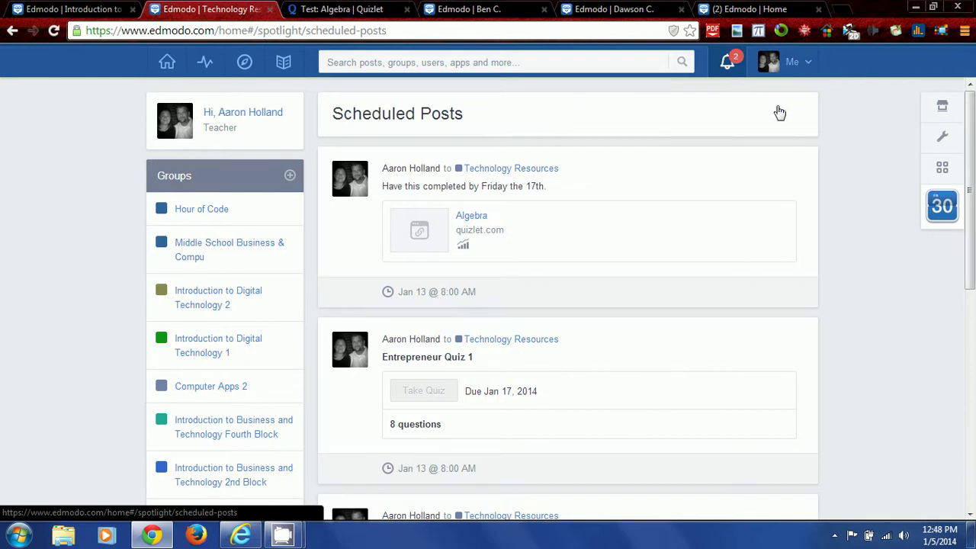
{"action": "scroll", "coordinate": [706, 216], "scroll_direction": "down", "scroll_amount": 5}
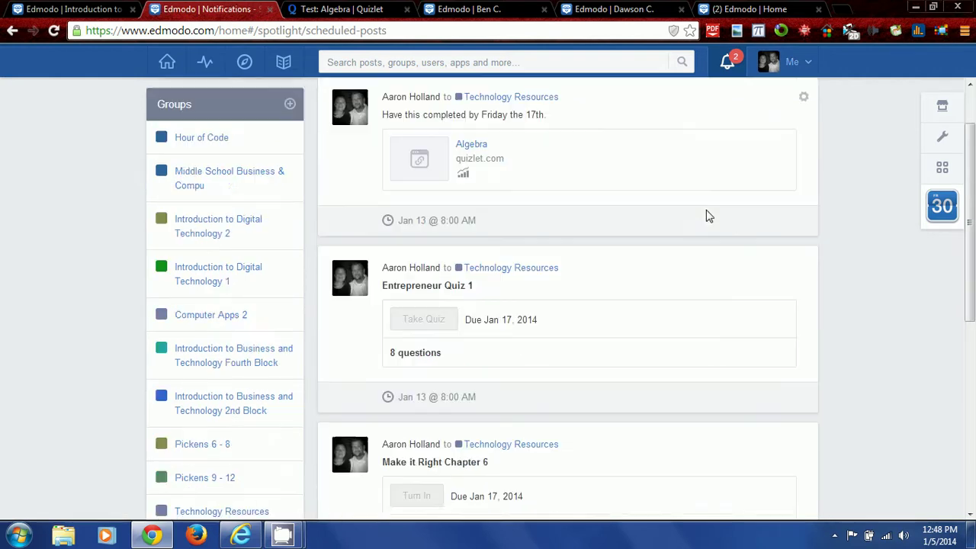
{"action": "scroll", "coordinate": [706, 217], "scroll_direction": "up", "scroll_amount": 1}
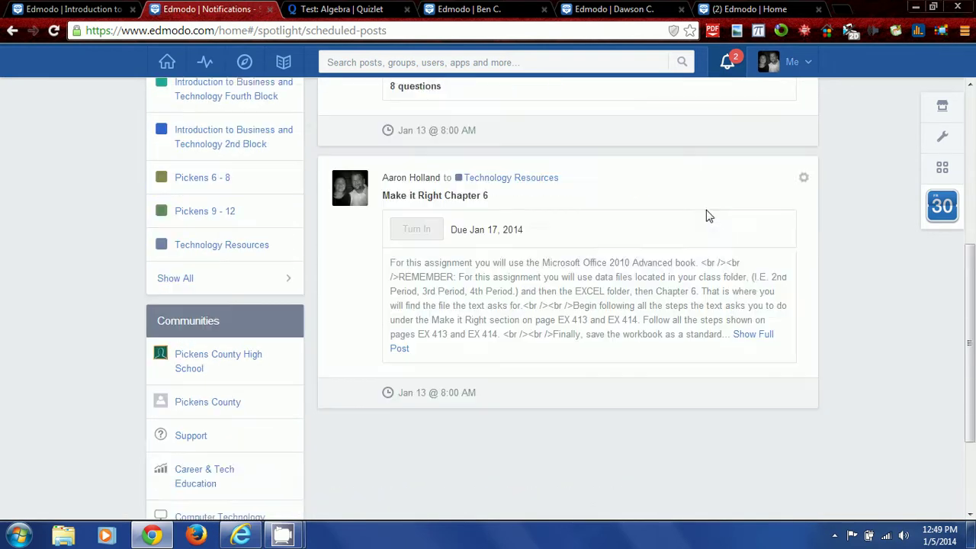
{"action": "scroll", "coordinate": [706, 216], "scroll_direction": "up", "scroll_amount": 3}
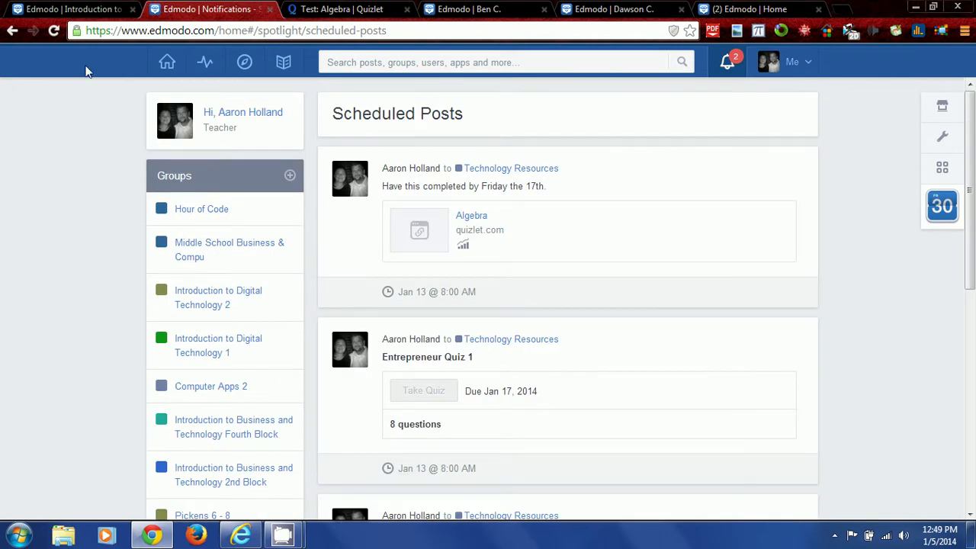
Open the Technology Resources group and look through its posted quizzes and assignments.
{"action": "scroll", "coordinate": [152, 348], "scroll_direction": "down", "scroll_amount": 3}
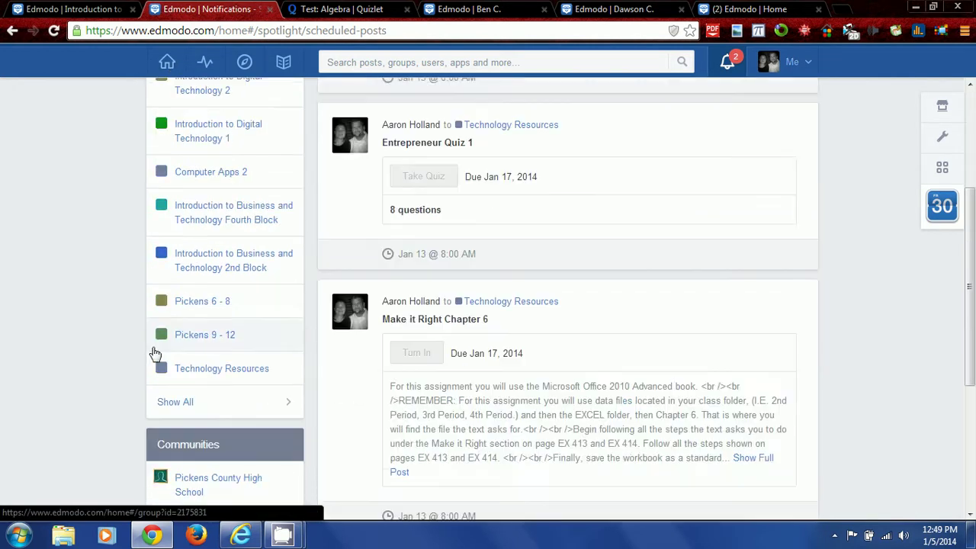
{"action": "left_click", "coordinate": [185, 371]}
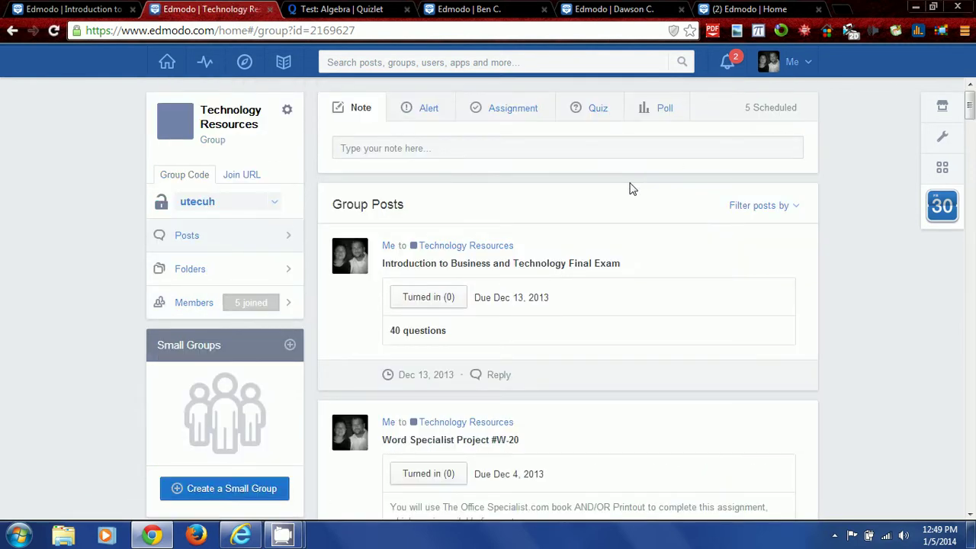
{"action": "scroll", "coordinate": [630, 188], "scroll_direction": "down", "scroll_amount": 4}
{"action": "scroll", "coordinate": [630, 188], "scroll_direction": "down", "scroll_amount": 1}
{"action": "scroll", "coordinate": [630, 189], "scroll_direction": "up", "scroll_amount": 5}
{"action": "scroll", "coordinate": [517, 158], "scroll_direction": "down", "scroll_amount": 4}
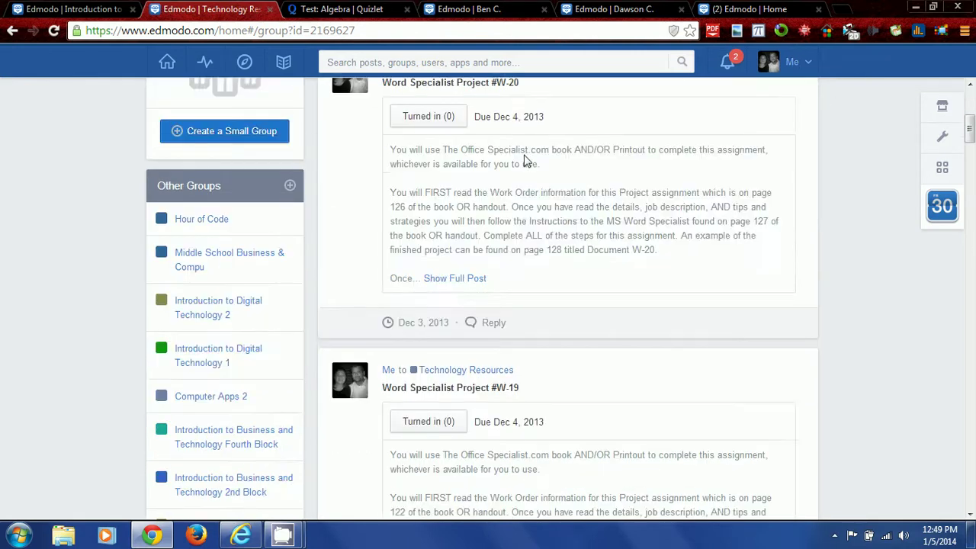
{"action": "scroll", "coordinate": [523, 159], "scroll_direction": "up", "scroll_amount": 4}
Reopen the scheduled posts from the group page and review the queued note, quiz and assignment.
{"action": "left_click", "coordinate": [754, 114]}
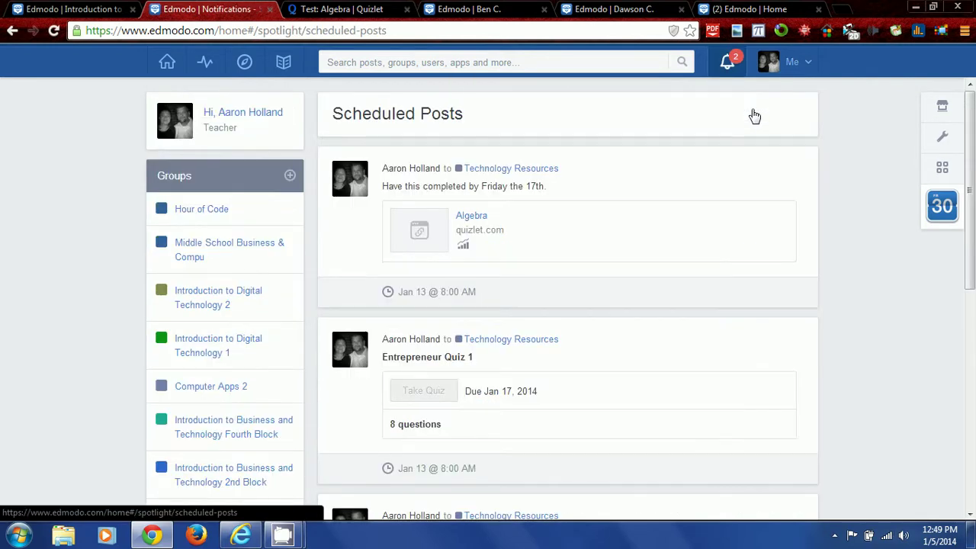
{"action": "scroll", "coordinate": [641, 168], "scroll_direction": "down", "scroll_amount": 3}
{"action": "scroll", "coordinate": [642, 168], "scroll_direction": "down", "scroll_amount": 3}
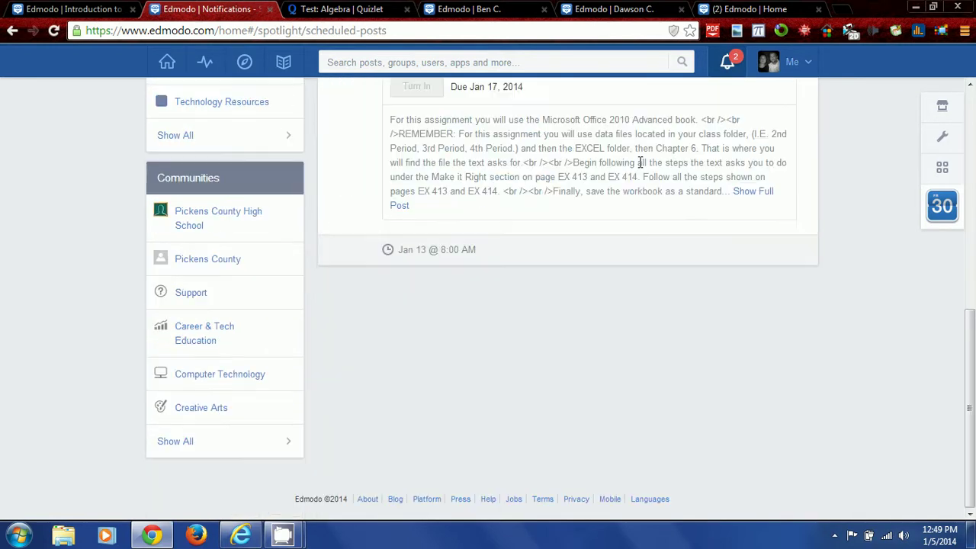
{"action": "scroll", "coordinate": [642, 166], "scroll_direction": "up", "scroll_amount": 5}
{"action": "scroll", "coordinate": [641, 167], "scroll_direction": "up", "scroll_amount": 1}
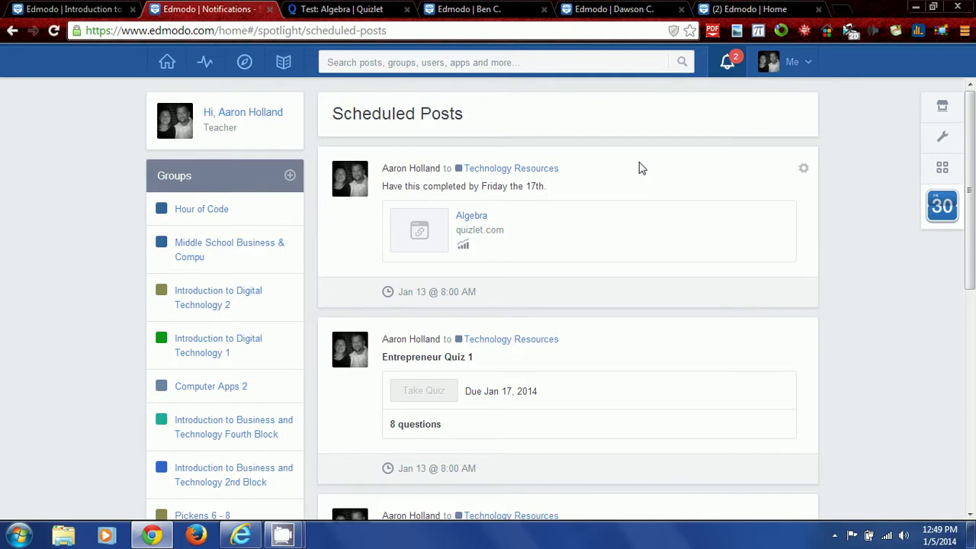
{"action": "scroll", "coordinate": [470, 321], "scroll_direction": "down", "scroll_amount": 3}
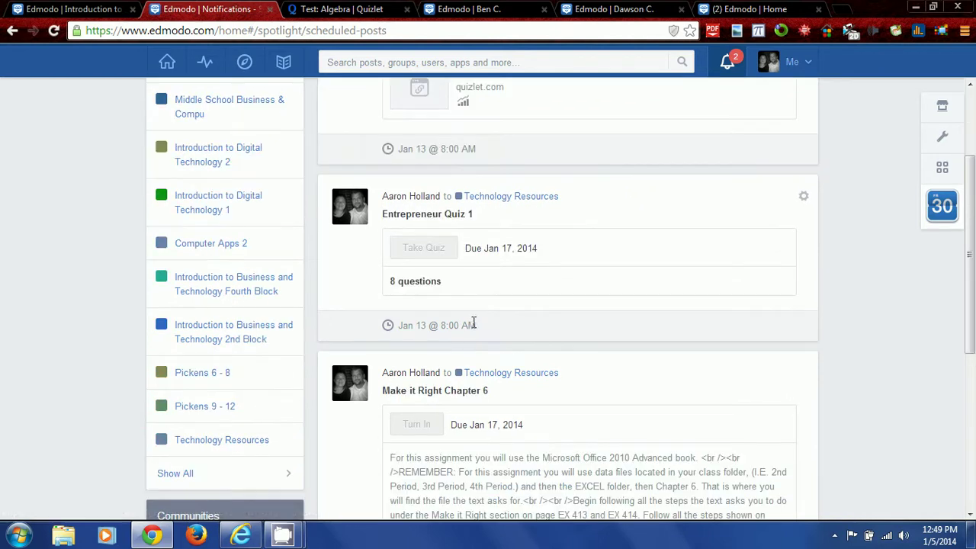
{"action": "scroll", "coordinate": [490, 344], "scroll_direction": "up", "scroll_amount": 3}
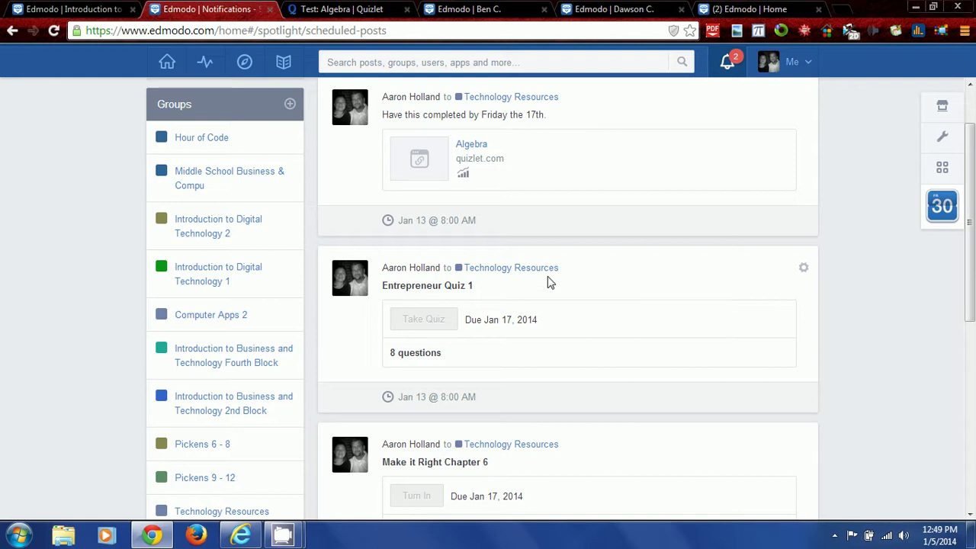
{"action": "scroll", "coordinate": [93, 279], "scroll_direction": "up", "scroll_amount": 1}
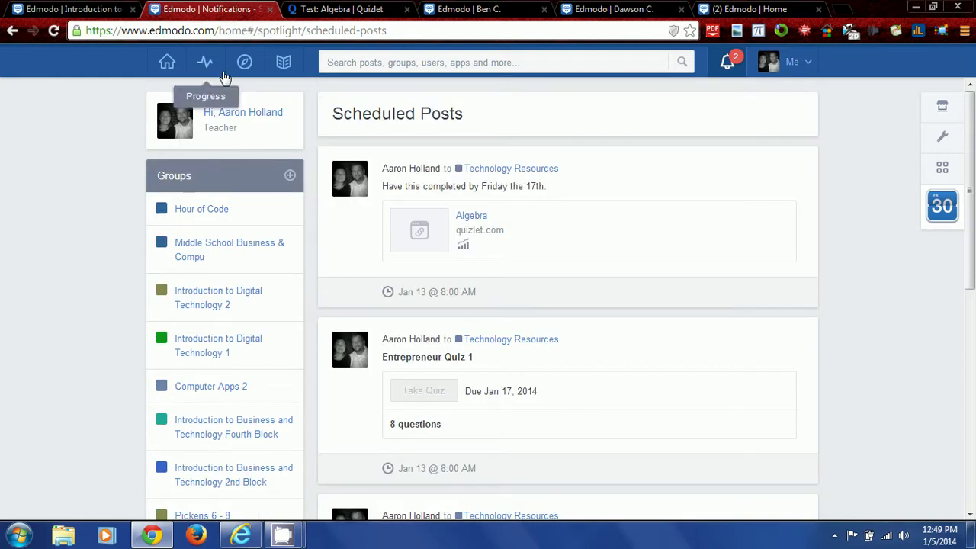
Open the Technology Resources gradebook, look across its assignment columns and view the second listed student's progress chart.
{"action": "left_click", "coordinate": [167, 61]}
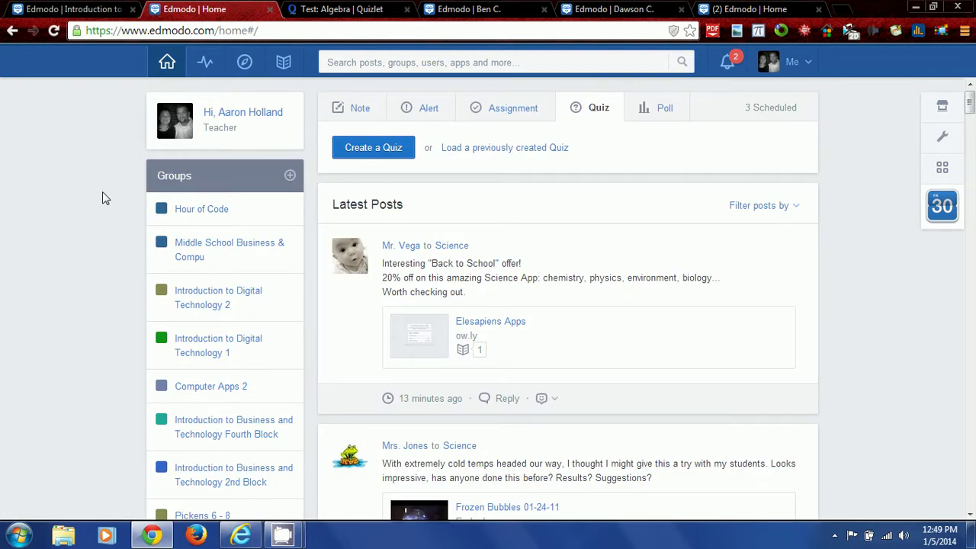
{"action": "left_click", "coordinate": [204, 64]}
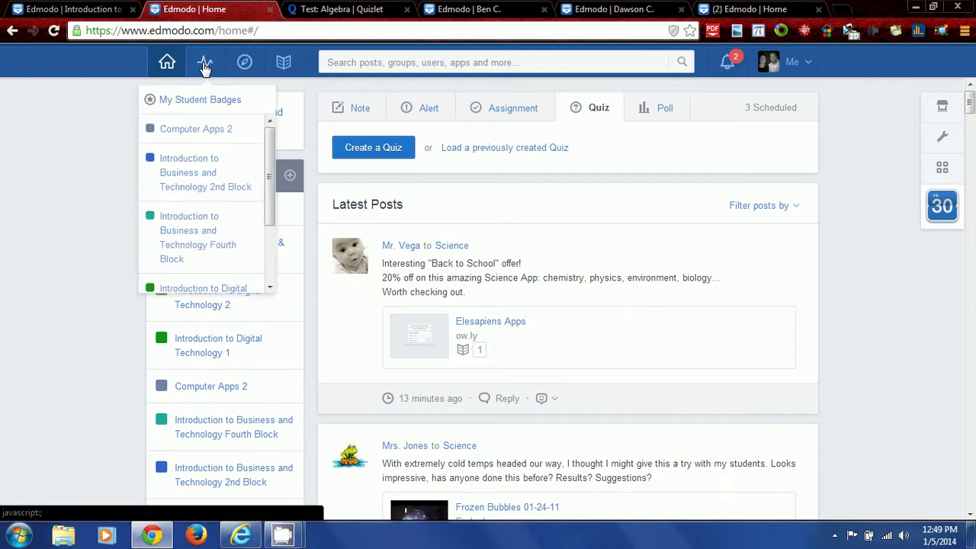
{"action": "scroll", "coordinate": [186, 206], "scroll_direction": "down", "scroll_amount": 3}
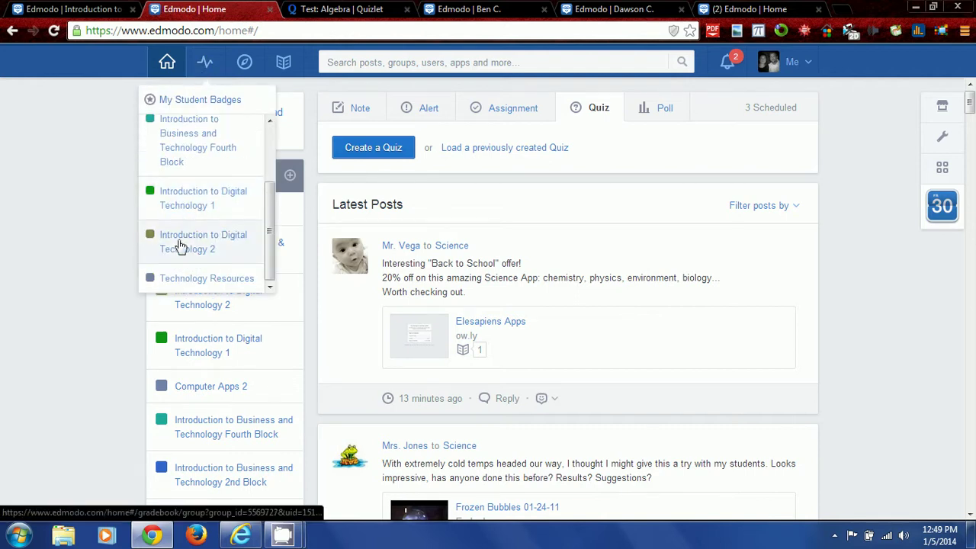
{"action": "left_click", "coordinate": [178, 277]}
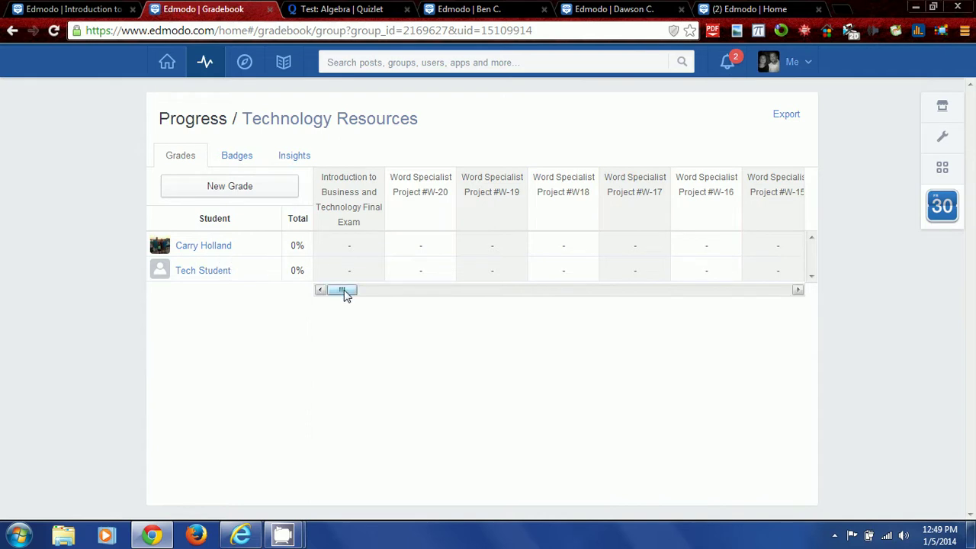
{"action": "left_click_drag", "start_coordinate": [344, 290], "coordinate": [725, 309]}
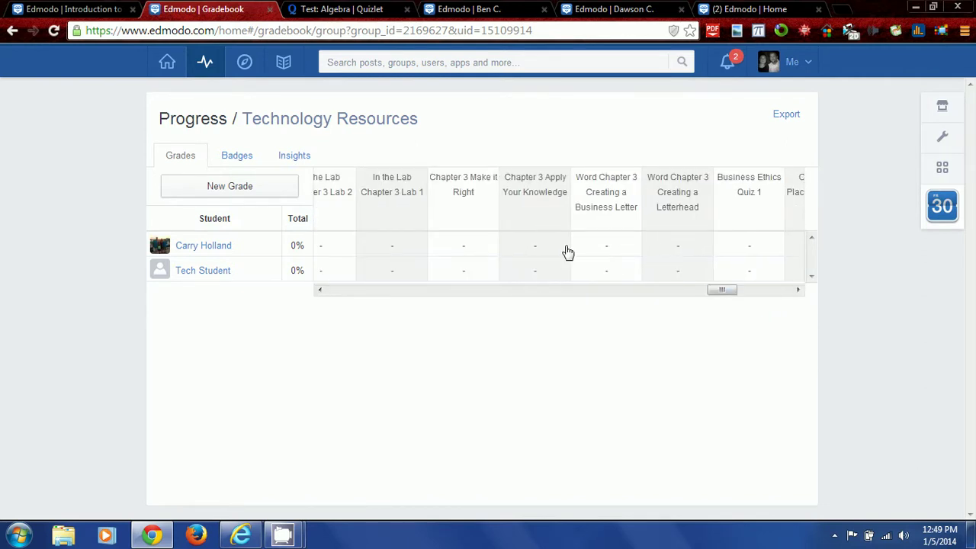
{"action": "left_click", "coordinate": [203, 272]}
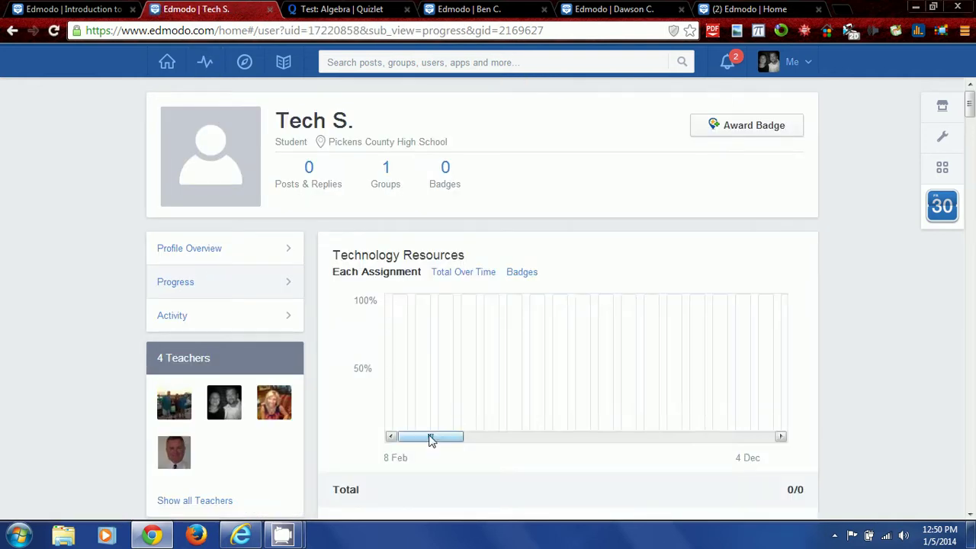
{"action": "mouse_move", "coordinate": [431, 440]}
{"action": "left_mouse_down"}
{"action": "mouse_move", "coordinate": [756, 460]}
{"action": "mouse_move", "coordinate": [427, 449]}
{"action": "left_mouse_up"}
Switch to the already open student profile next to the Quizlet page and review its progress, activity and profile overview.
{"action": "left_click", "coordinate": [480, 9]}
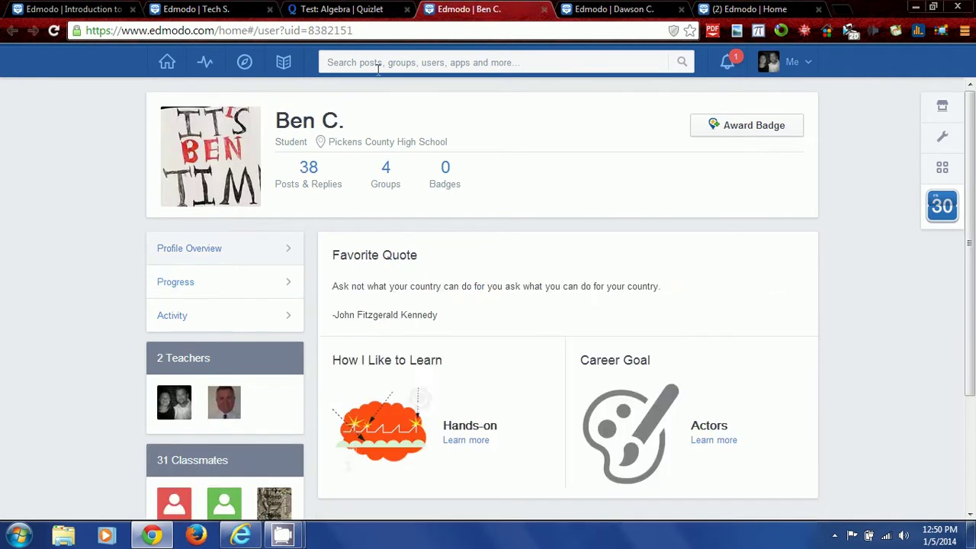
{"action": "left_click", "coordinate": [183, 288]}
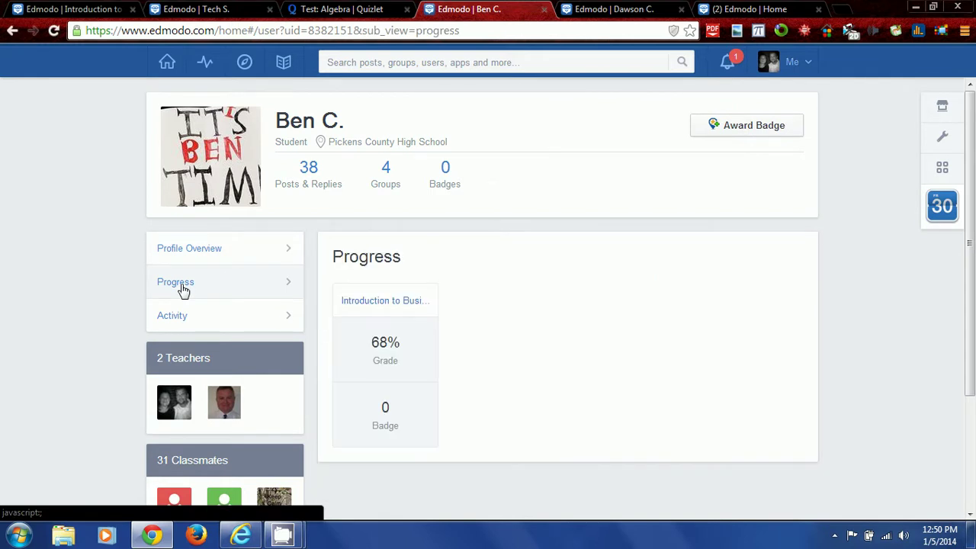
{"action": "left_click", "coordinate": [195, 255]}
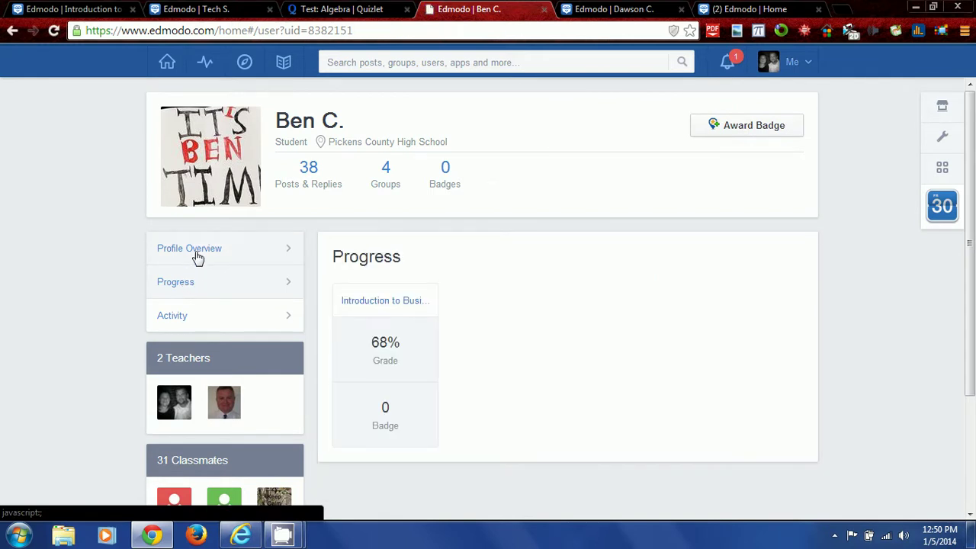
{"action": "left_click", "coordinate": [197, 319]}
{"action": "scroll", "coordinate": [161, 289], "scroll_direction": "down", "scroll_amount": 3}
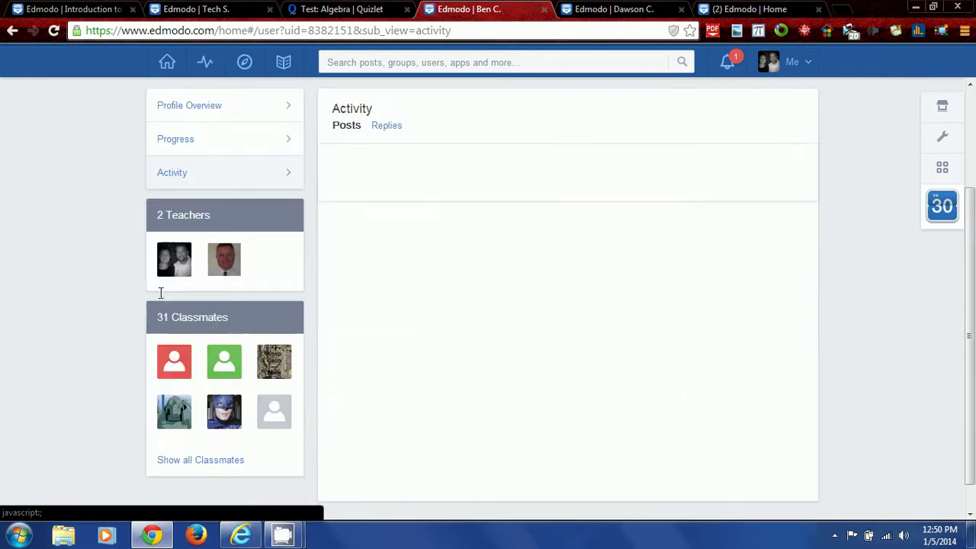
{"action": "scroll", "coordinate": [145, 290], "scroll_direction": "up", "scroll_amount": 3}
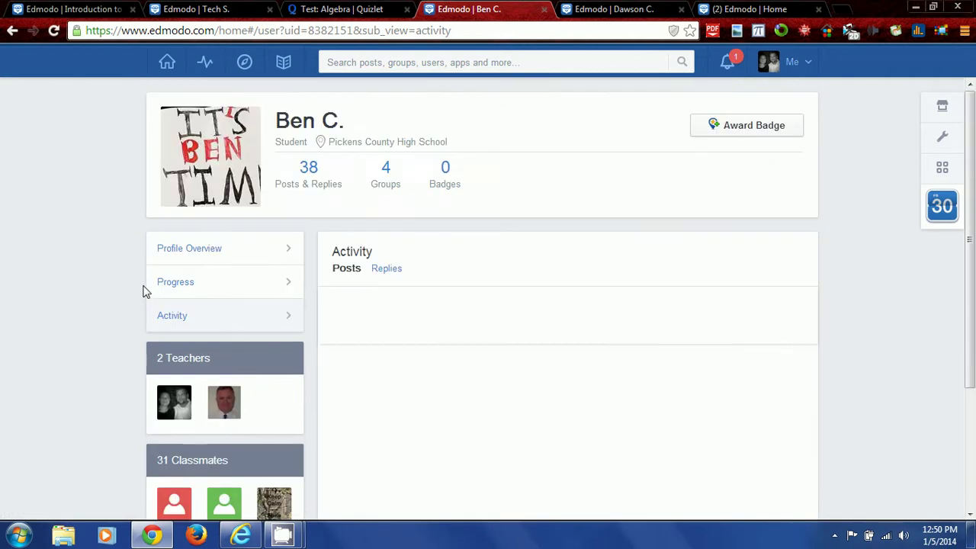
{"action": "left_click", "coordinate": [199, 257]}
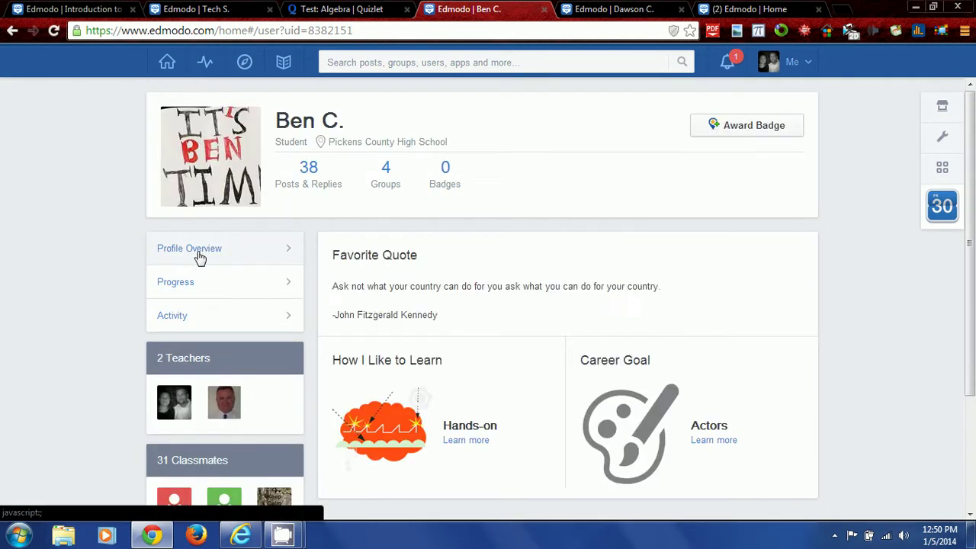
Open this student's progress for Introduction to Business and Technology Fourth Block and examine the grade chart for each assignment.
{"action": "left_click", "coordinate": [197, 282]}
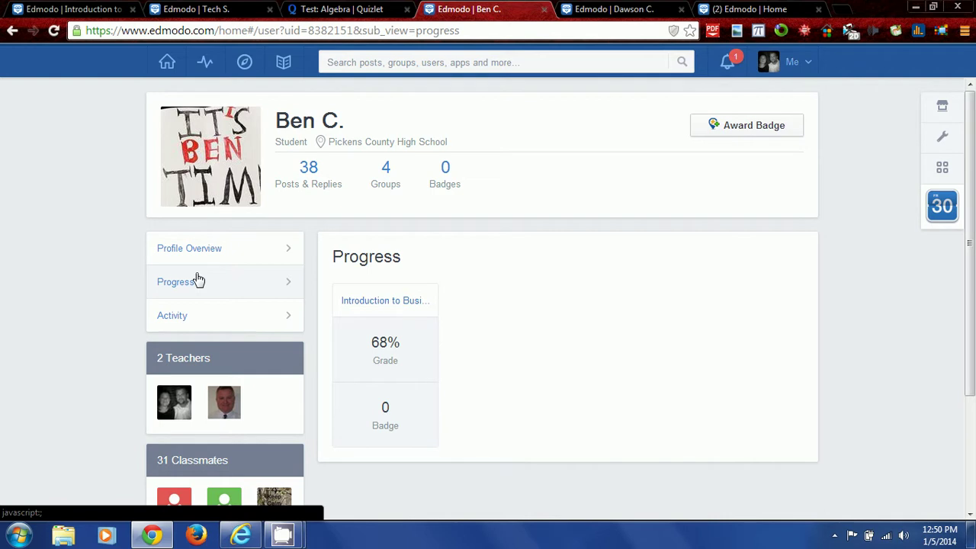
{"action": "left_click", "coordinate": [394, 312]}
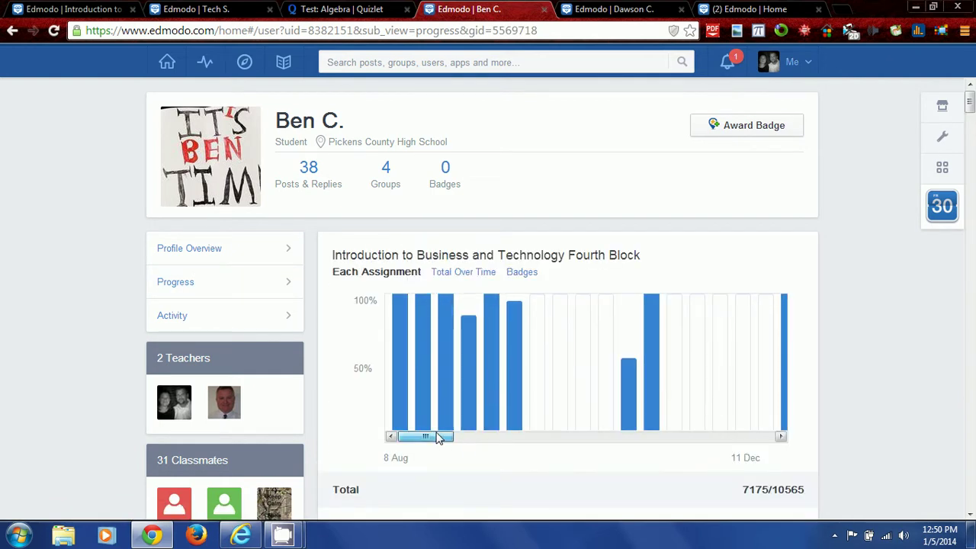
{"action": "left_click_drag", "start_coordinate": [442, 437], "coordinate": [559, 442]}
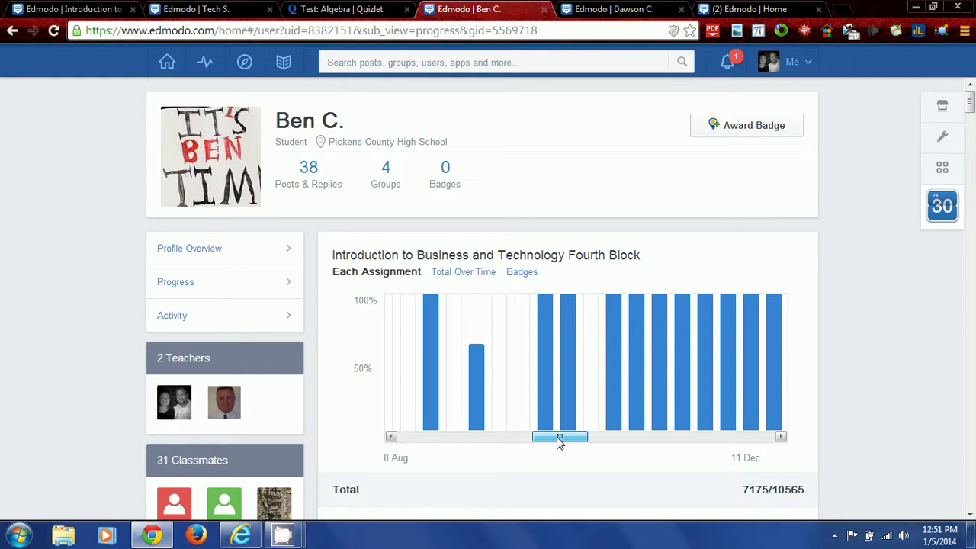
{"action": "left_click_drag", "start_coordinate": [559, 442], "coordinate": [561, 441]}
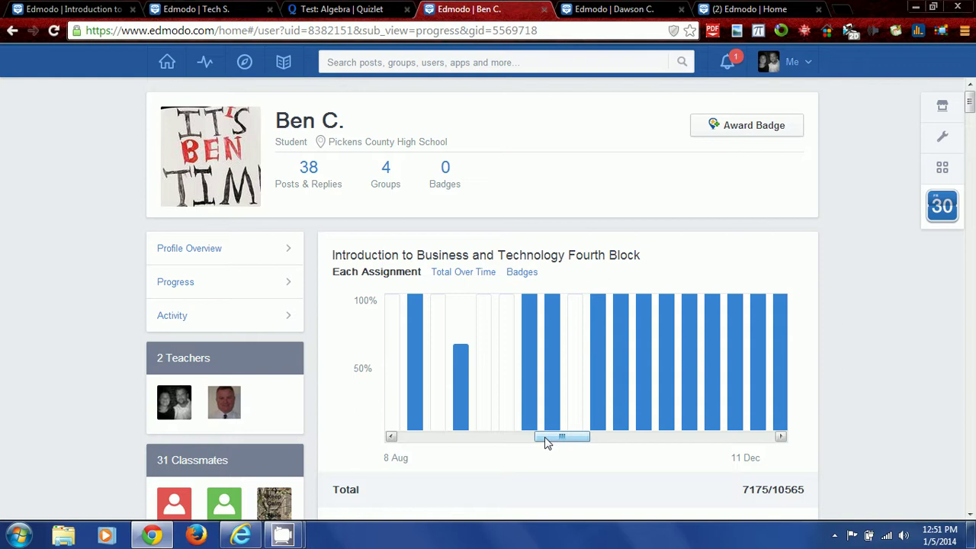
{"action": "left_click_drag", "start_coordinate": [546, 443], "coordinate": [526, 437]}
{"action": "left_click_drag", "start_coordinate": [517, 437], "coordinate": [397, 440]}
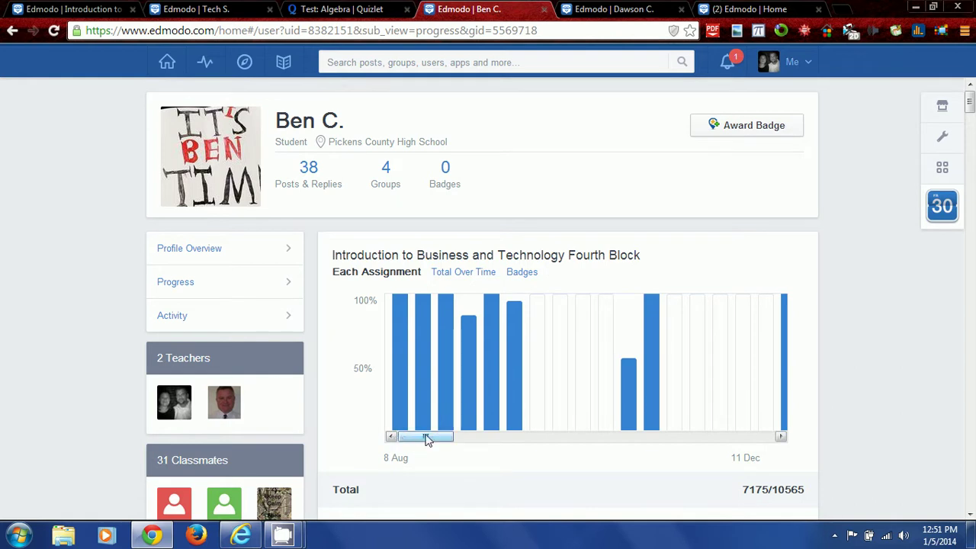
Open the Introduction to Business and Technology 2nd Block gradebook and look across the students' assignment grades.
{"action": "left_click", "coordinate": [205, 62]}
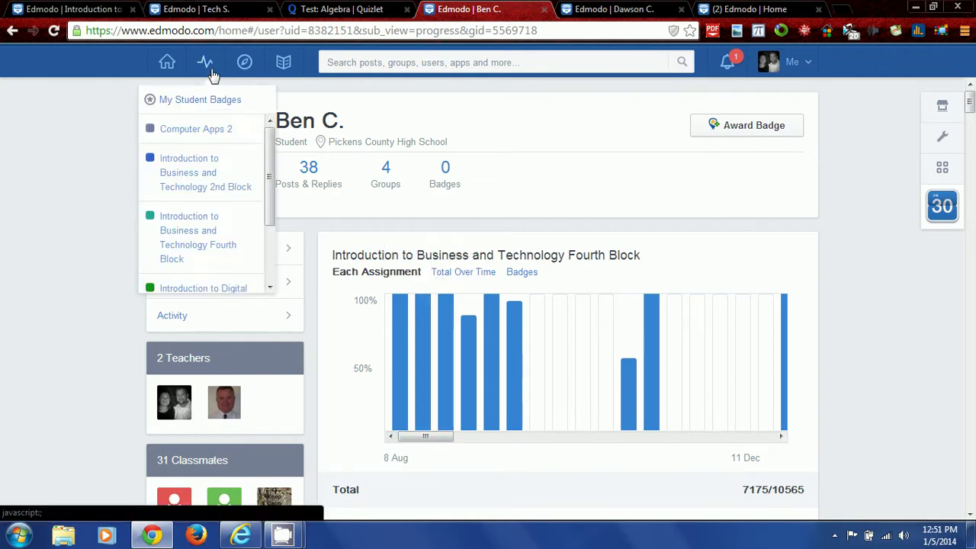
{"action": "left_click", "coordinate": [199, 168]}
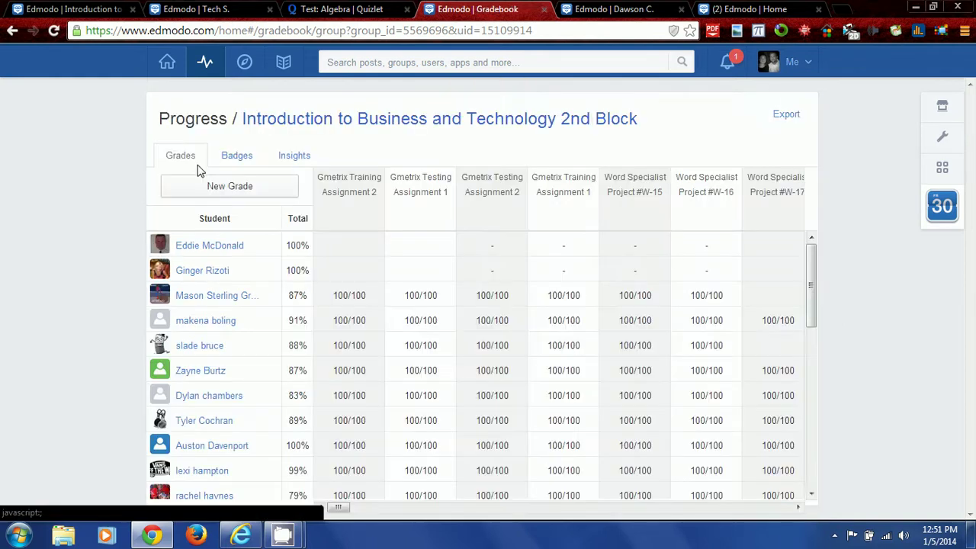
{"action": "left_click_drag", "start_coordinate": [345, 511], "coordinate": [744, 522]}
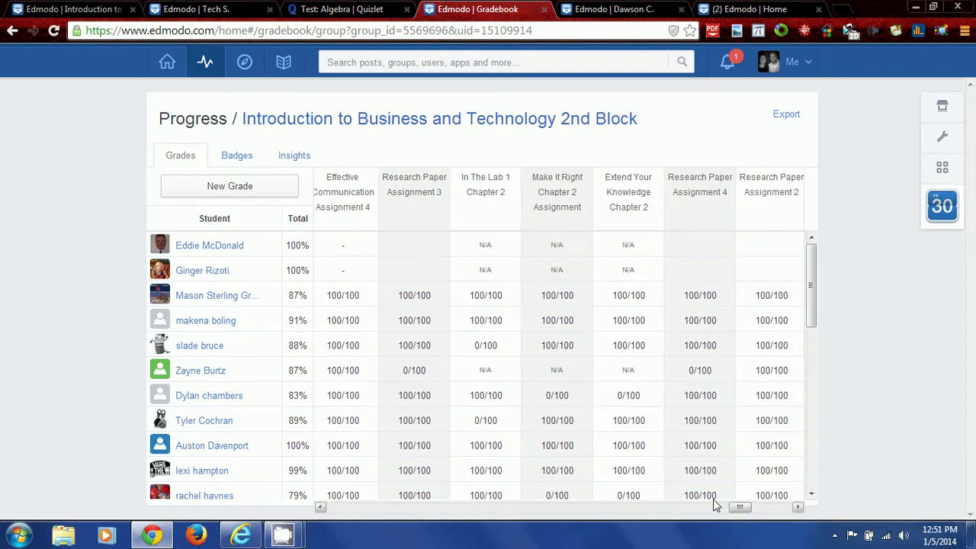
Return from the 2nd Block gradebook to the student's progress page and look through the Each Assignment chart.
{"action": "scroll", "coordinate": [709, 476], "scroll_direction": "down", "scroll_amount": 3}
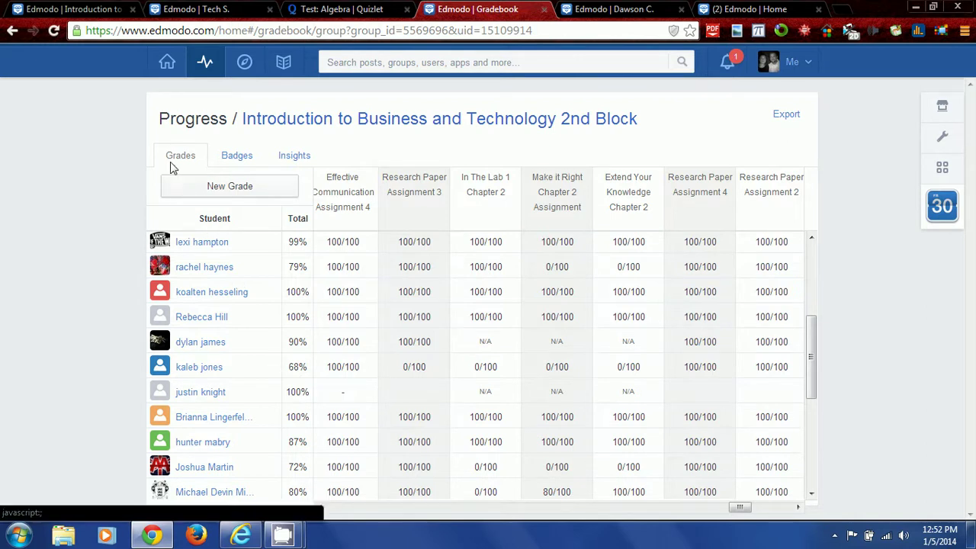
{"action": "scroll", "coordinate": [199, 305], "scroll_direction": "up", "scroll_amount": 3}
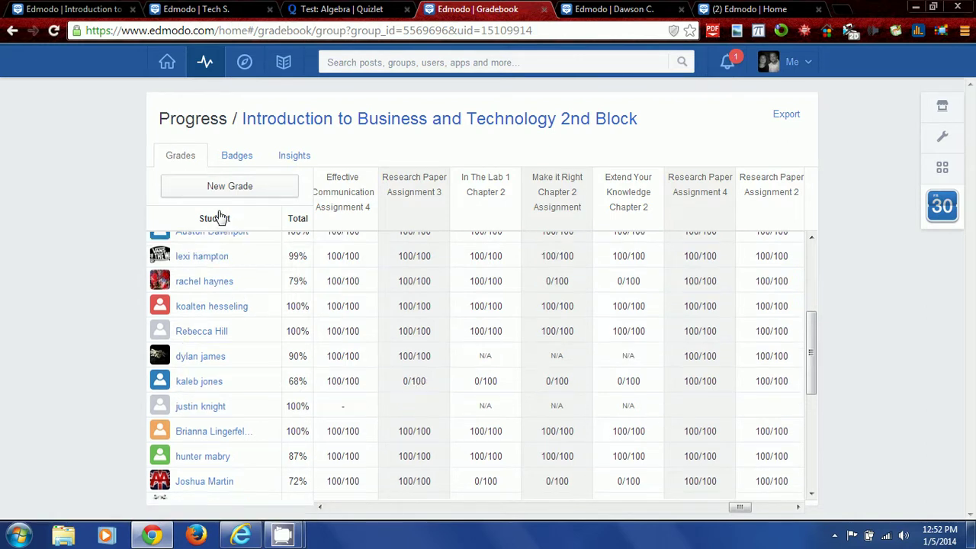
{"action": "left_click", "coordinate": [12, 30]}
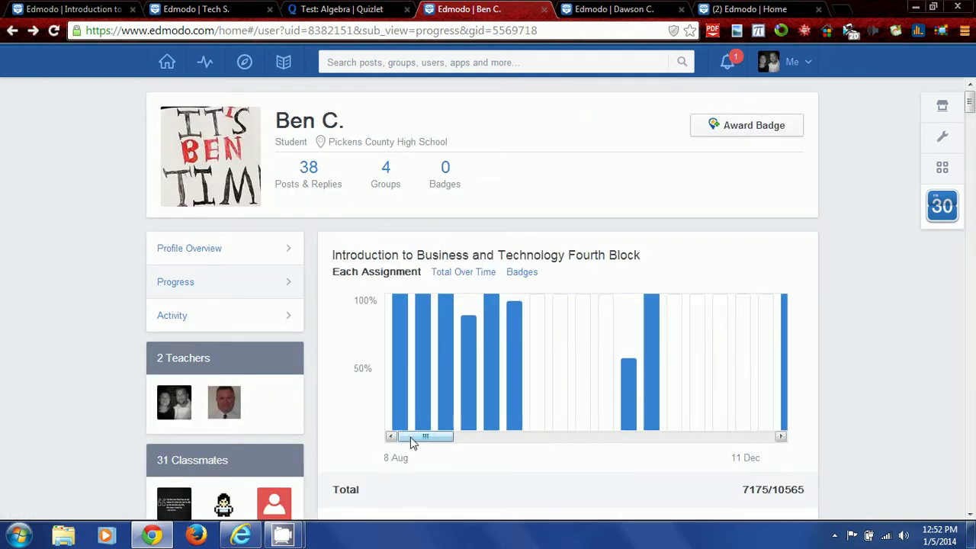
{"action": "left_click_drag", "start_coordinate": [418, 439], "coordinate": [633, 451]}
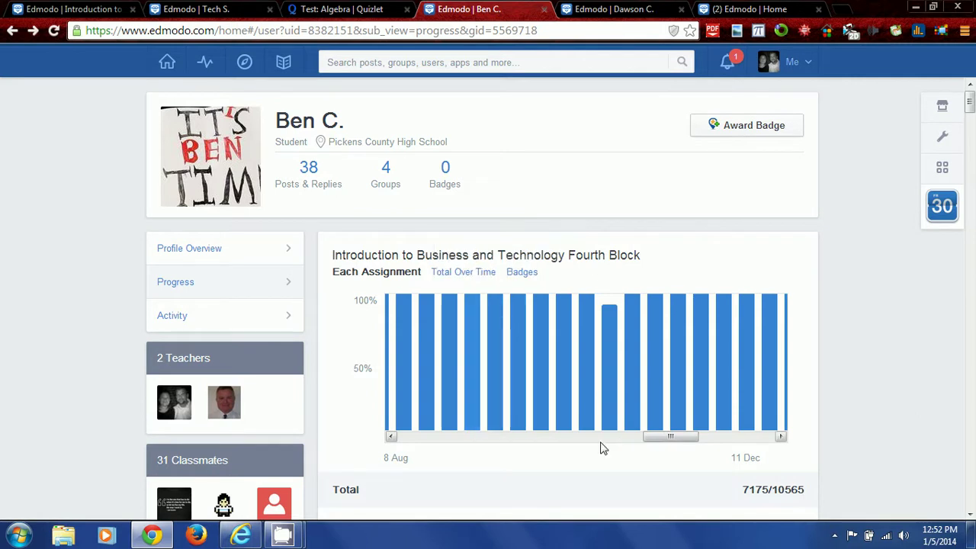
{"action": "left_click", "coordinate": [660, 437]}
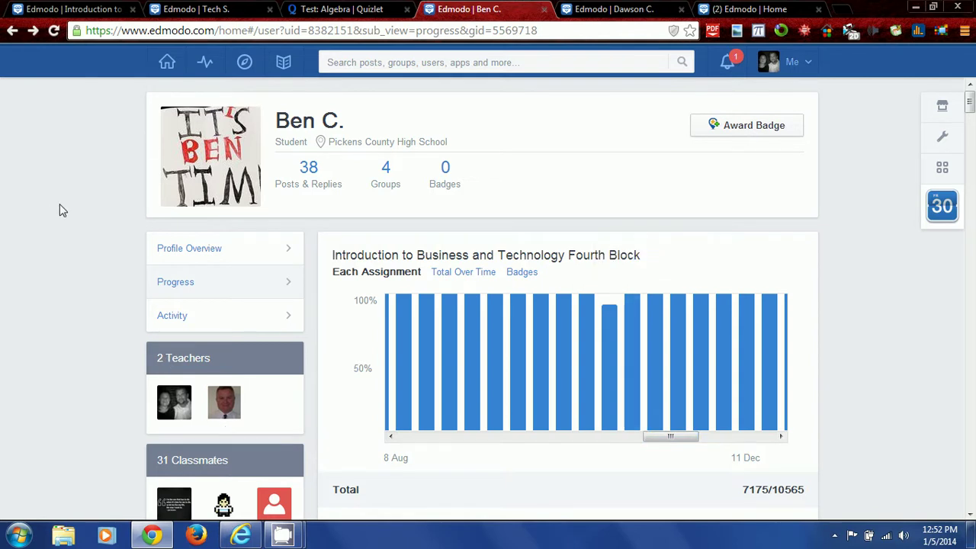
Bring up the Introduction to Business and Technology Fourth Block group page and examine its list of small groups.
{"action": "left_click", "coordinate": [335, 9]}
{"action": "left_click", "coordinate": [462, 10]}
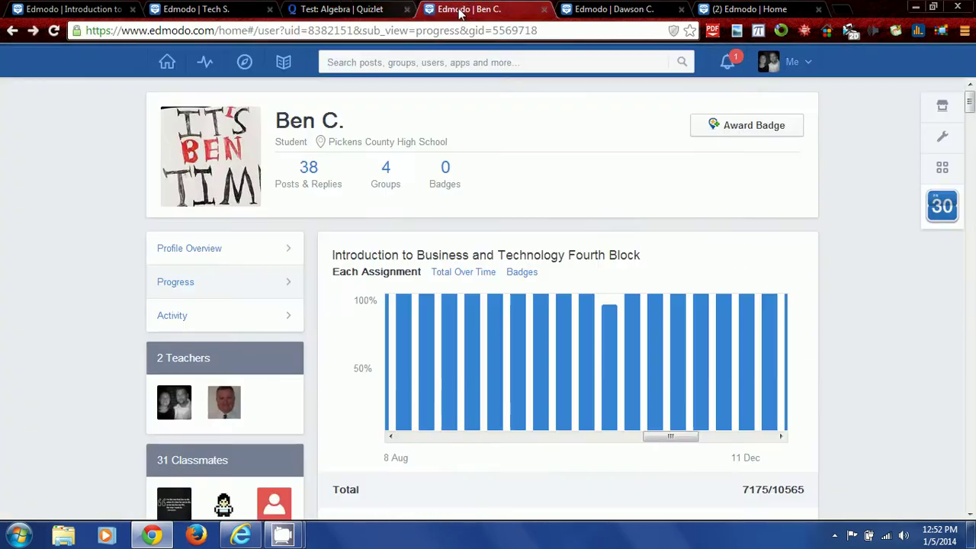
{"action": "left_click", "coordinate": [73, 9]}
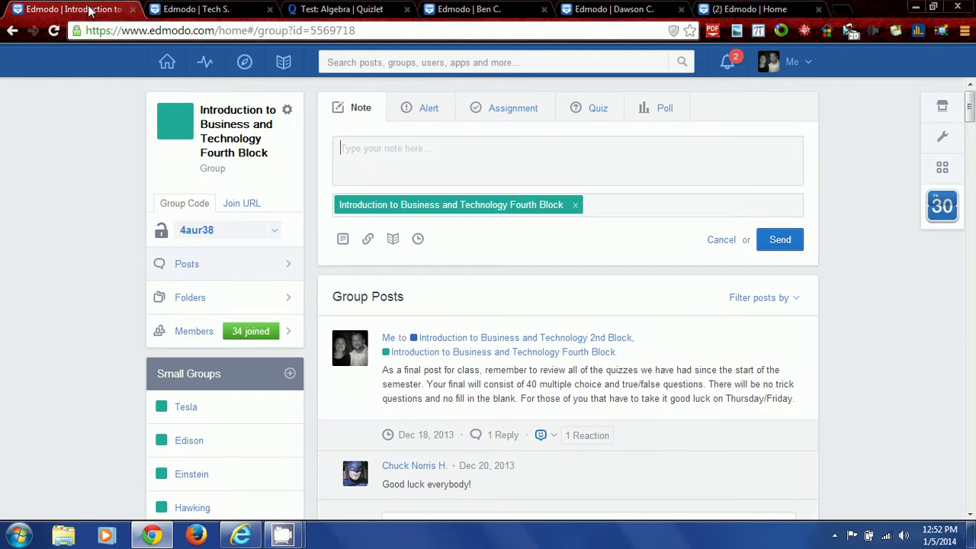
{"action": "scroll", "coordinate": [57, 163], "scroll_direction": "down", "scroll_amount": 3}
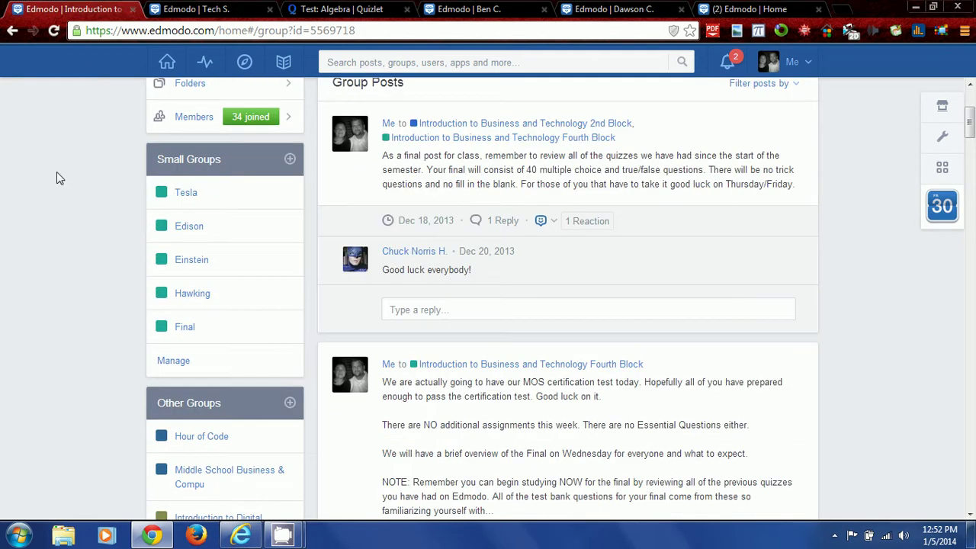
{"action": "scroll", "coordinate": [77, 175], "scroll_direction": "up", "scroll_amount": 3}
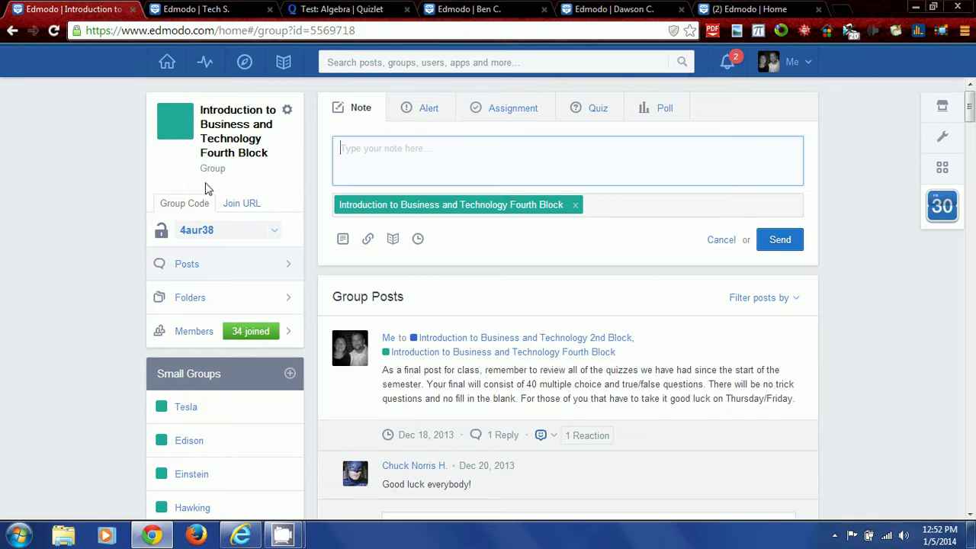
{"action": "scroll", "coordinate": [206, 189], "scroll_direction": "down", "scroll_amount": 1}
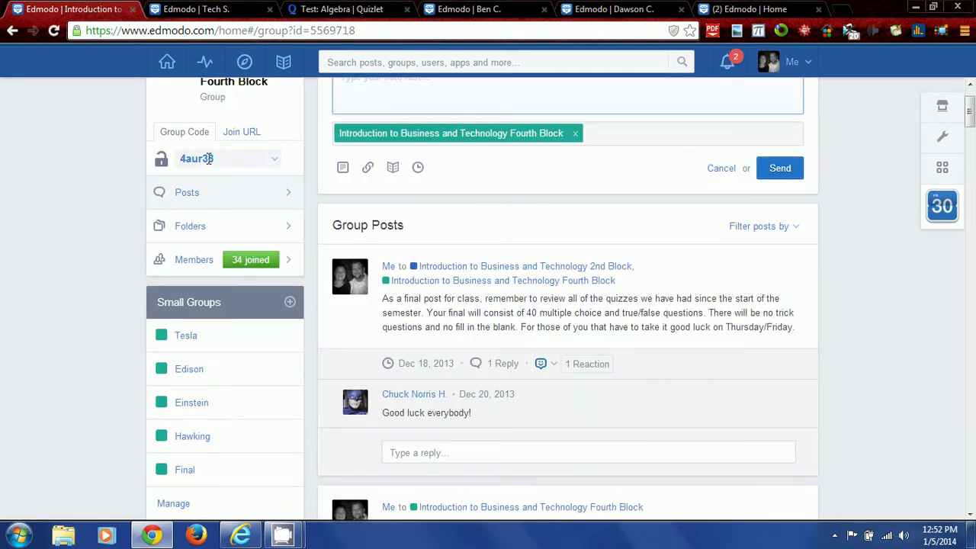
{"action": "scroll", "coordinate": [93, 234], "scroll_direction": "down", "scroll_amount": 2}
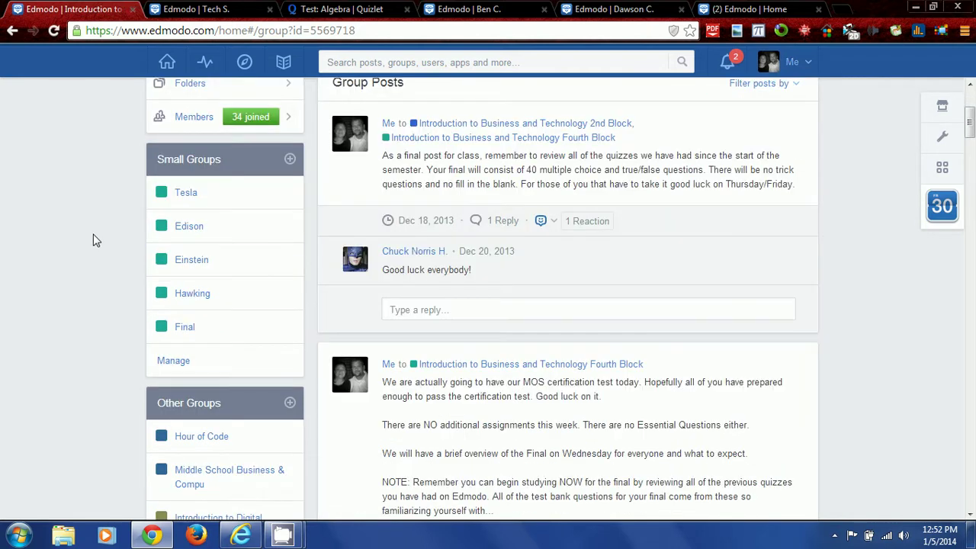
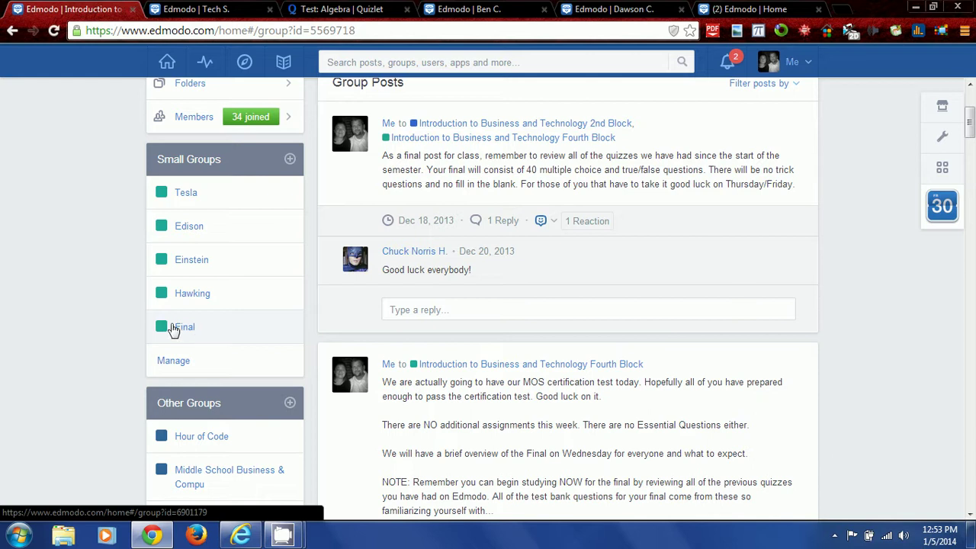
{"action": "scroll", "coordinate": [183, 327], "scroll_direction": "up", "scroll_amount": 3}
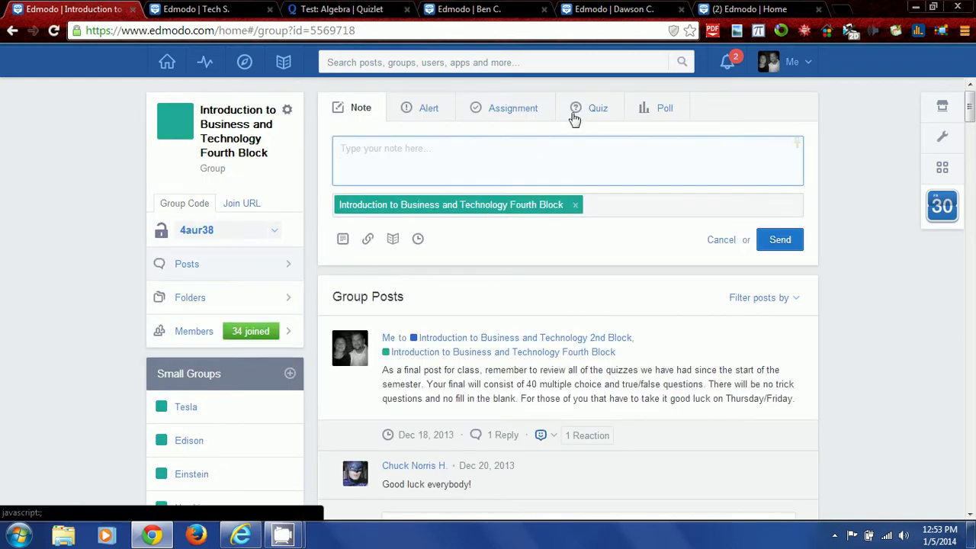
{"action": "scroll", "coordinate": [289, 313], "scroll_direction": "down", "scroll_amount": 3}
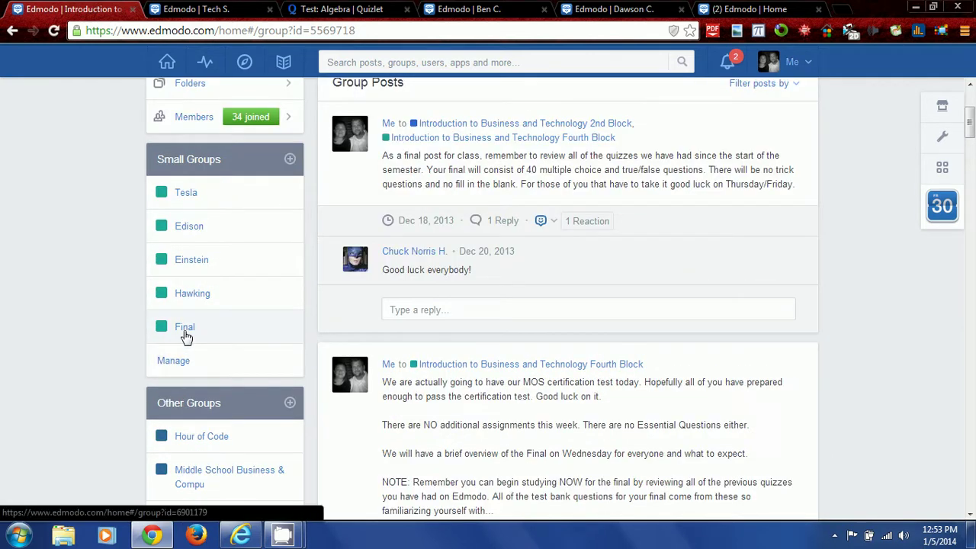
{"action": "scroll", "coordinate": [111, 294], "scroll_direction": "up", "scroll_amount": 3}
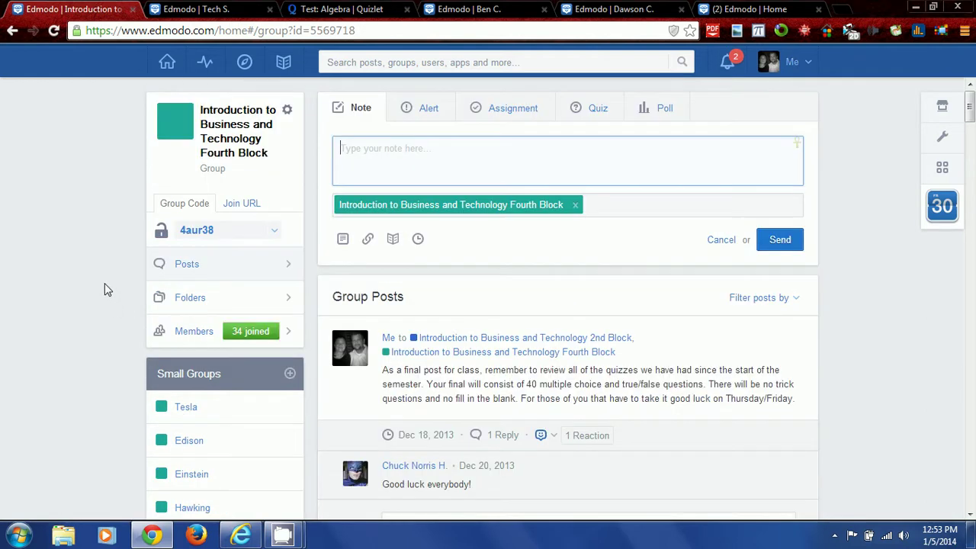
{"action": "scroll", "coordinate": [106, 290], "scroll_direction": "down", "scroll_amount": 2}
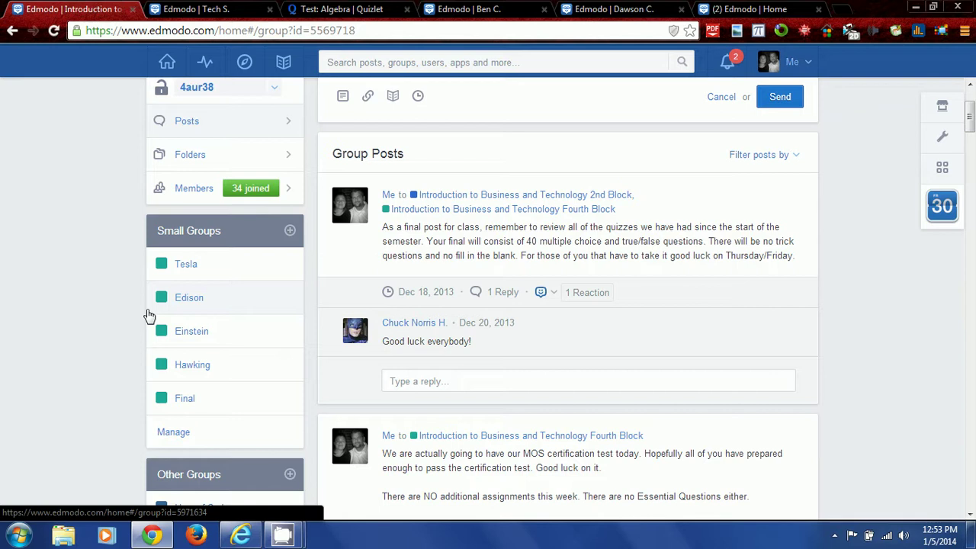
View the posts of the Fourth Block's Tesla small group and the assignment posts of its Edison small group.
{"action": "left_click", "coordinate": [189, 264]}
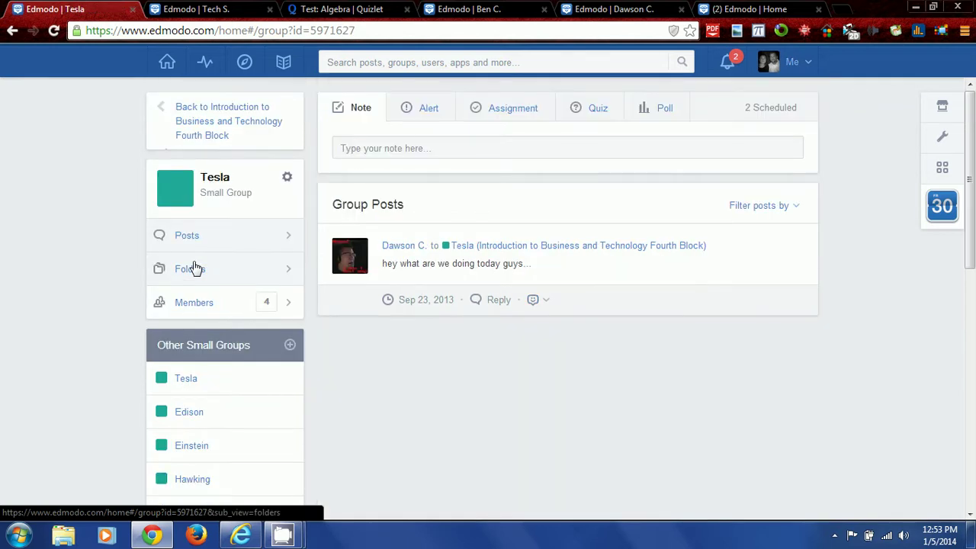
{"action": "scroll", "coordinate": [170, 300], "scroll_direction": "down", "scroll_amount": 3}
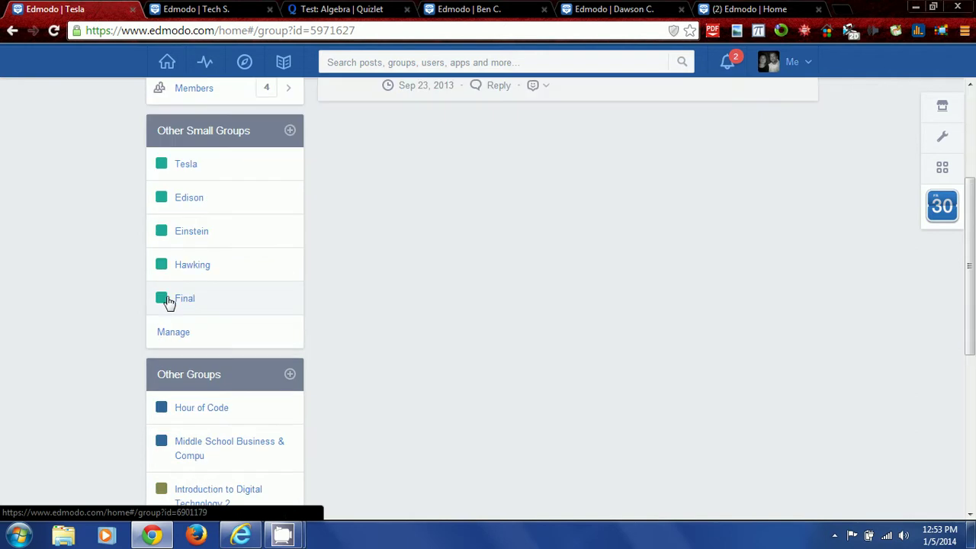
{"action": "left_click", "coordinate": [191, 204]}
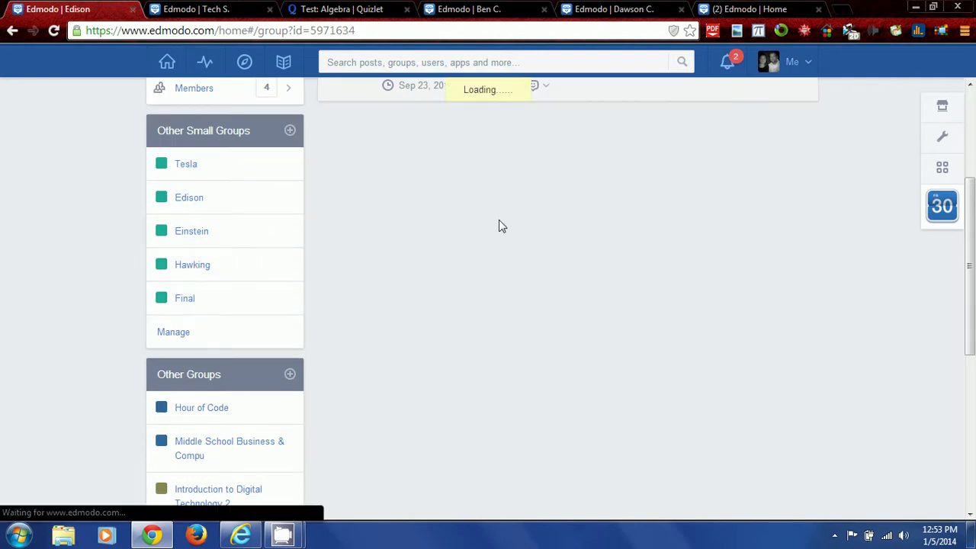
{"action": "scroll", "coordinate": [492, 238], "scroll_direction": "down", "scroll_amount": 11}
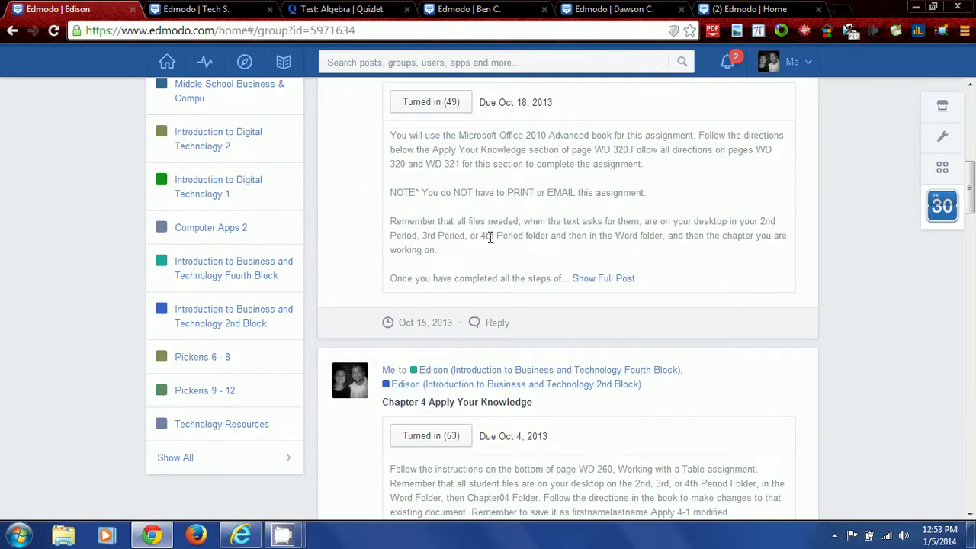
{"action": "scroll", "coordinate": [492, 243], "scroll_direction": "down", "scroll_amount": 20}
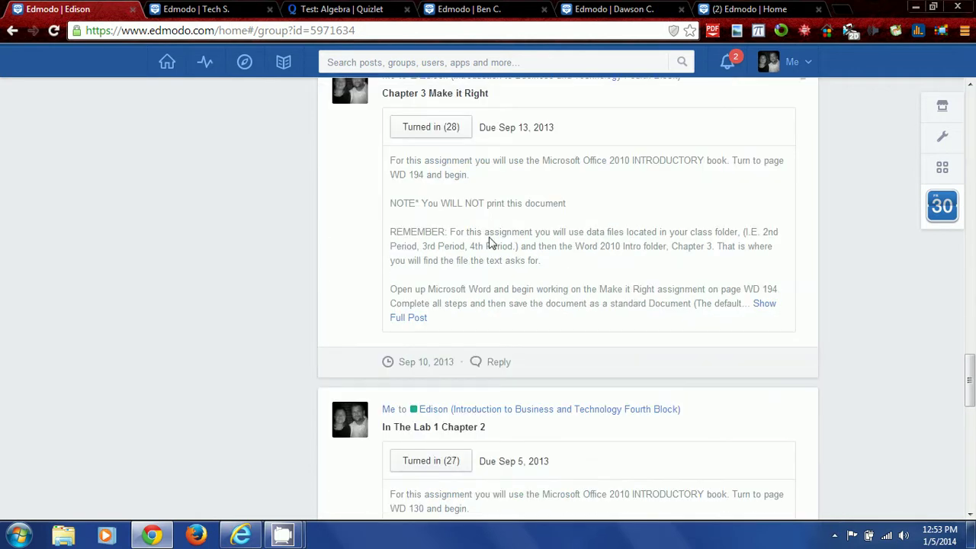
{"action": "scroll", "coordinate": [490, 238], "scroll_direction": "down", "scroll_amount": 5}
{"action": "scroll", "coordinate": [483, 239], "scroll_direction": "up", "scroll_amount": 14}
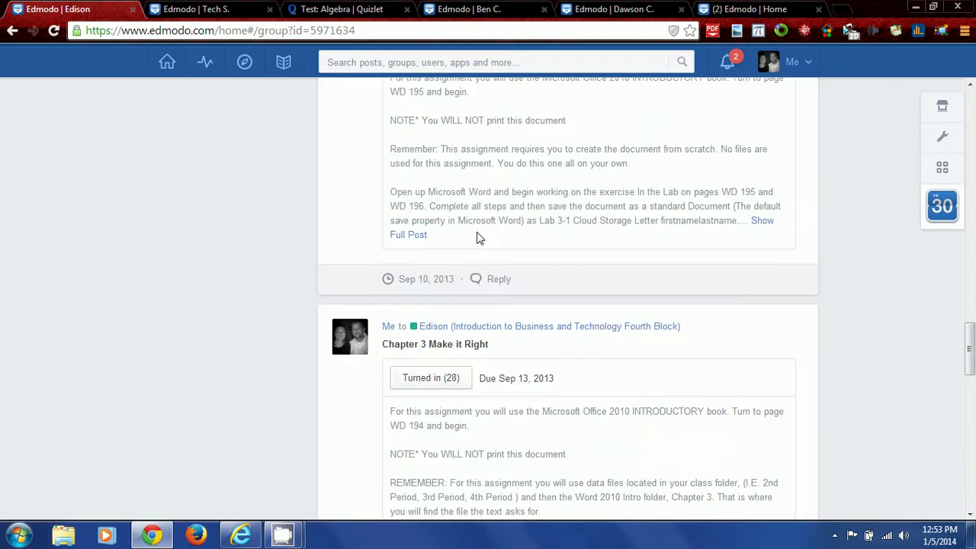
{"action": "scroll", "coordinate": [471, 221], "scroll_direction": "up", "scroll_amount": 12}
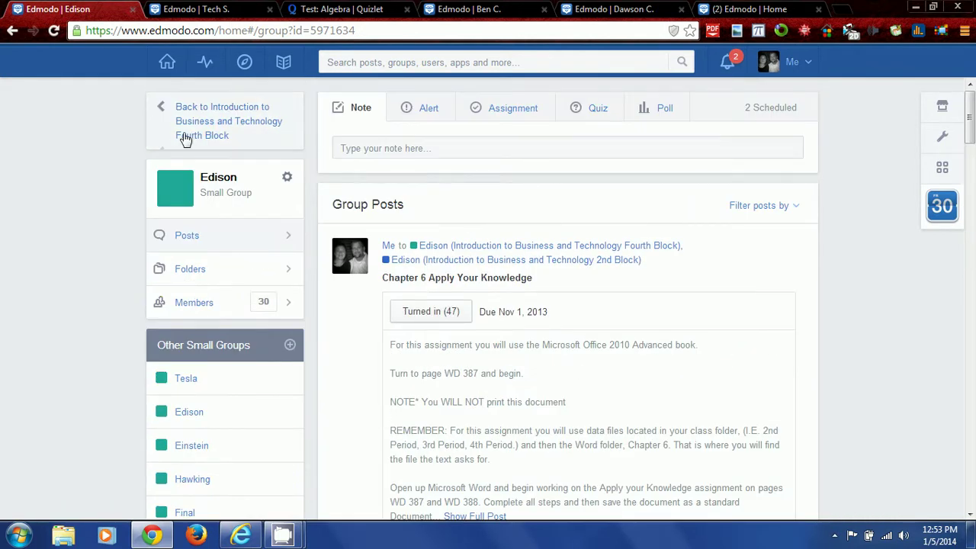
Open the Introduction to Business and Technology 2nd Block group page from the Edison small group.
{"action": "left_click", "coordinate": [205, 65]}
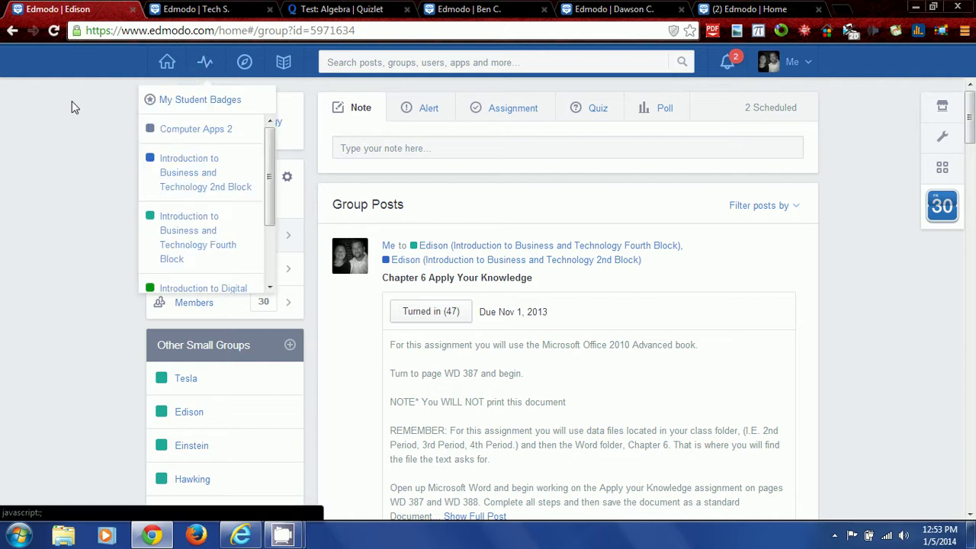
{"action": "left_click", "coordinate": [82, 212]}
{"action": "scroll", "coordinate": [101, 238], "scroll_direction": "down", "scroll_amount": 12}
{"action": "scroll", "coordinate": [104, 236], "scroll_direction": "up", "scroll_amount": 4}
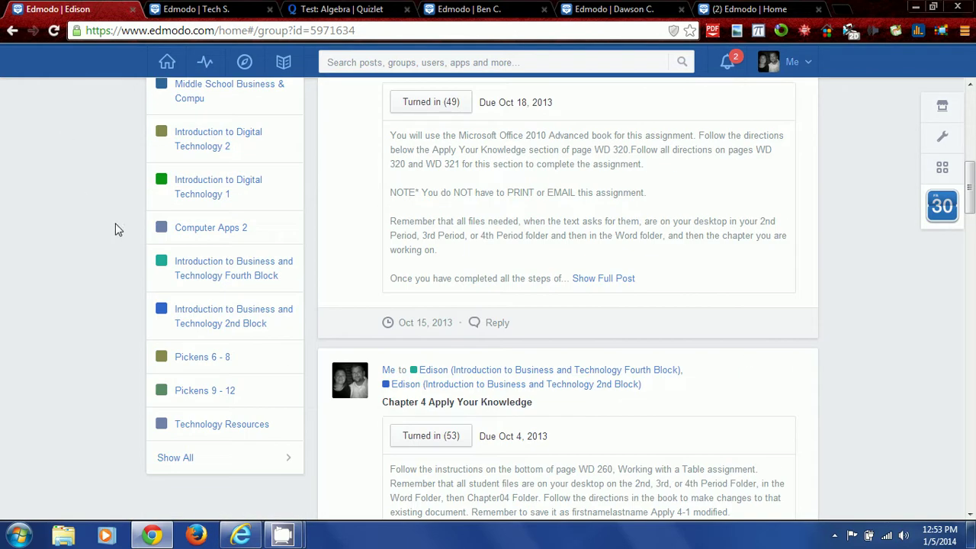
{"action": "left_click", "coordinate": [214, 310]}
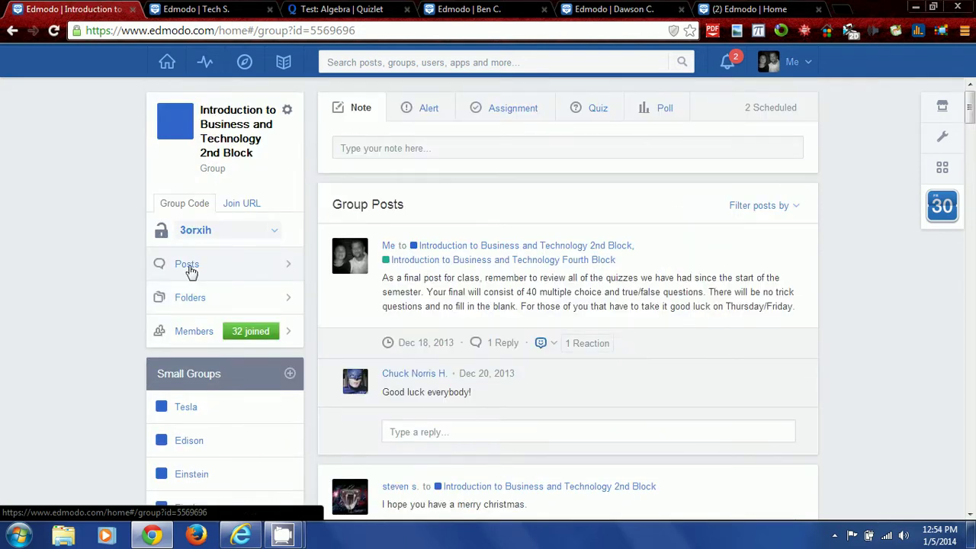
Open the 2nd Block's Tesla small group and examine its recap video assignments and other posts.
{"action": "scroll", "coordinate": [183, 295], "scroll_direction": "down", "scroll_amount": 3}
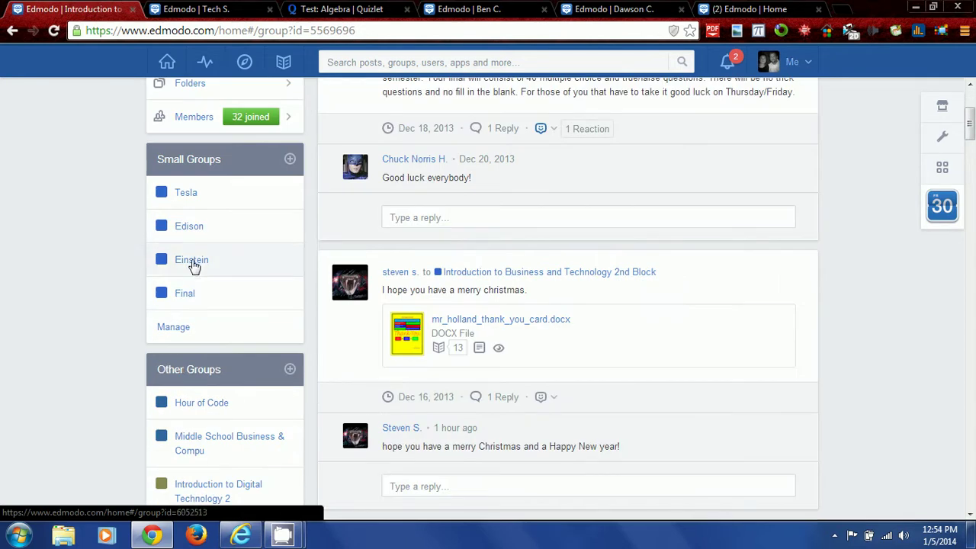
{"action": "left_click", "coordinate": [200, 202]}
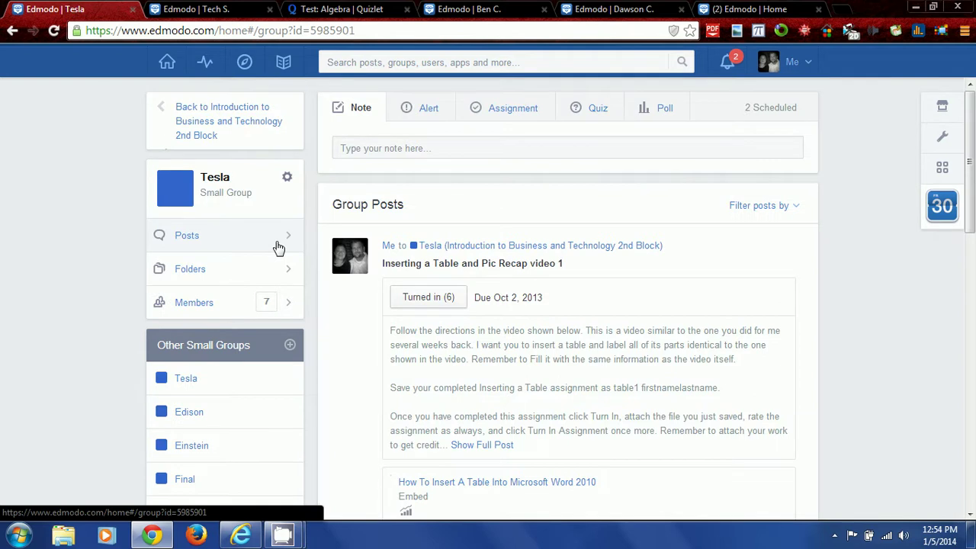
{"action": "scroll", "coordinate": [526, 328], "scroll_direction": "down", "scroll_amount": 2}
{"action": "scroll", "coordinate": [532, 327], "scroll_direction": "down", "scroll_amount": 1}
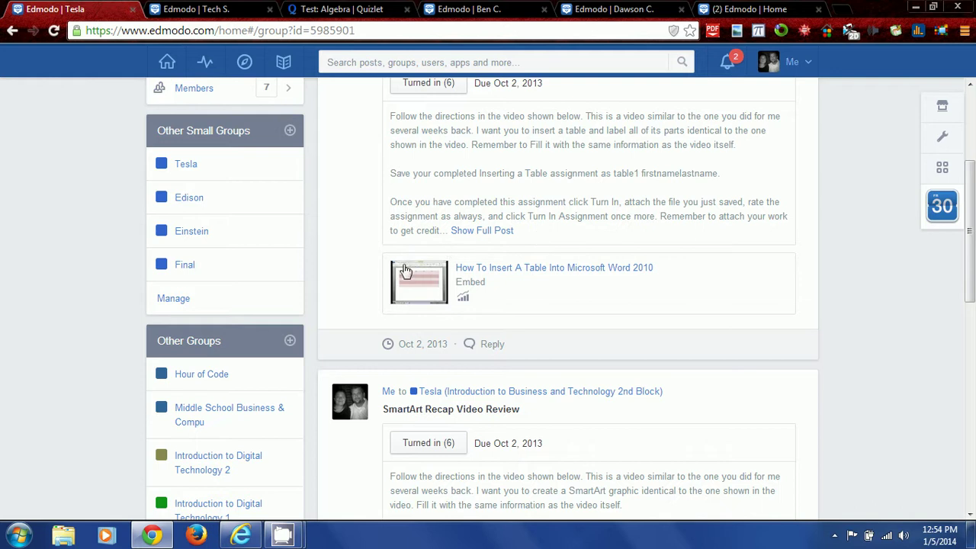
{"action": "scroll", "coordinate": [549, 290], "scroll_direction": "down", "scroll_amount": 4}
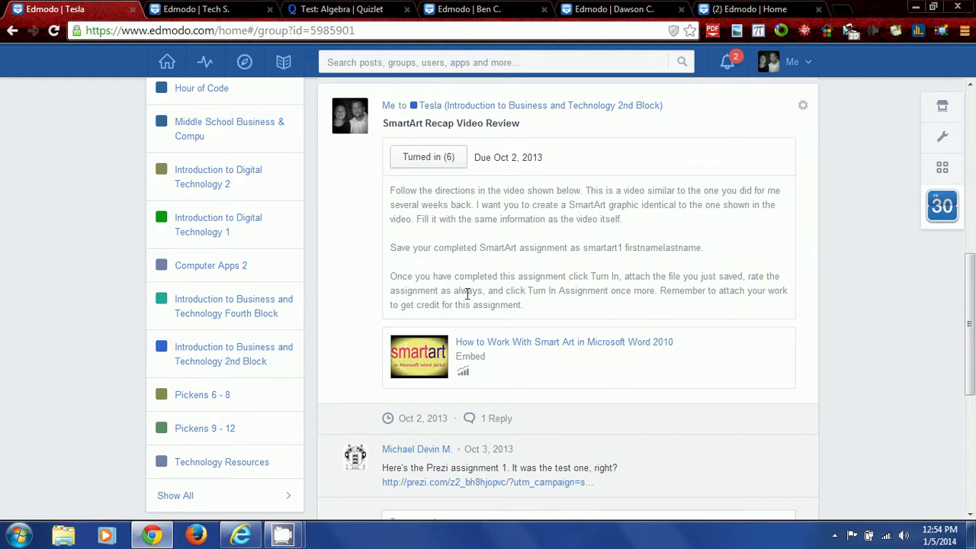
{"action": "scroll", "coordinate": [434, 343], "scroll_direction": "up", "scroll_amount": 3}
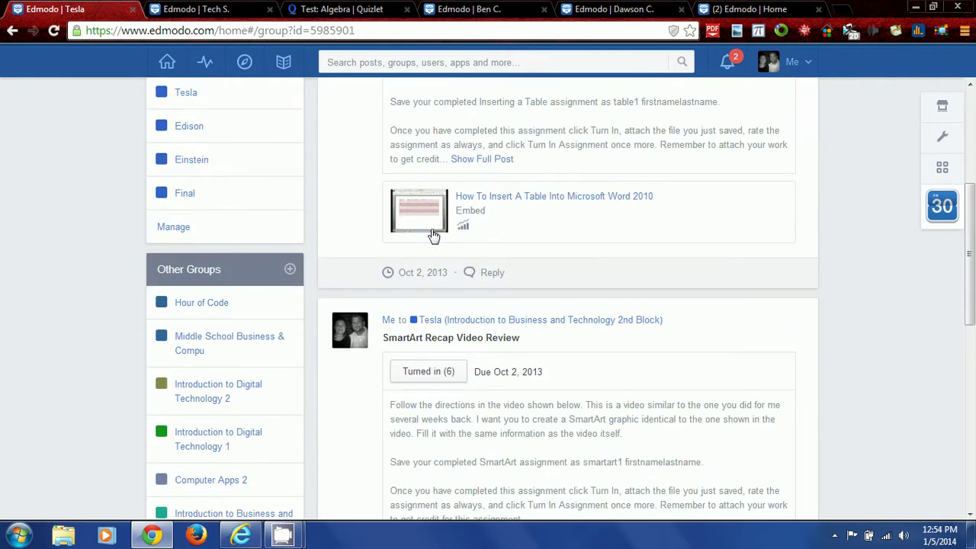
{"action": "scroll", "coordinate": [433, 236], "scroll_direction": "down", "scroll_amount": 10}
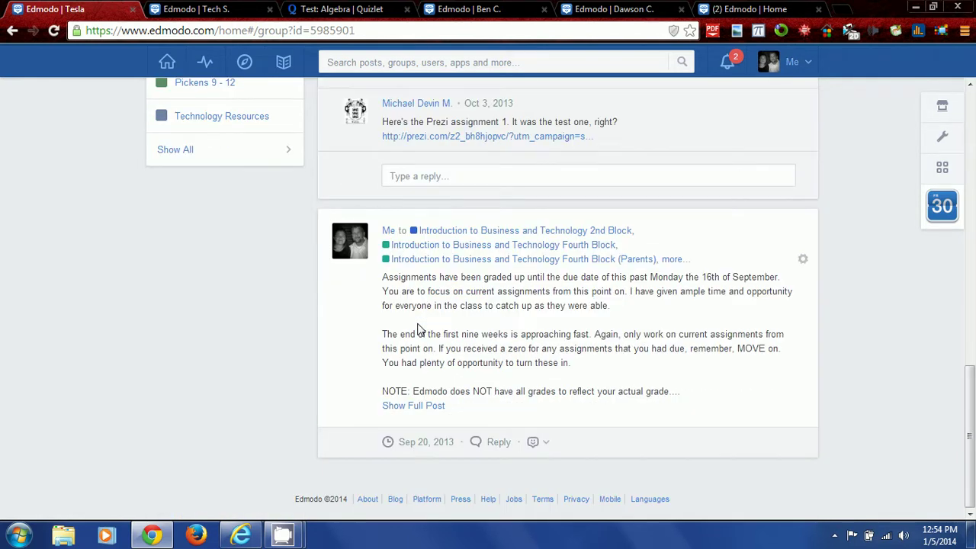
{"action": "scroll", "coordinate": [417, 330], "scroll_direction": "up", "scroll_amount": 15}
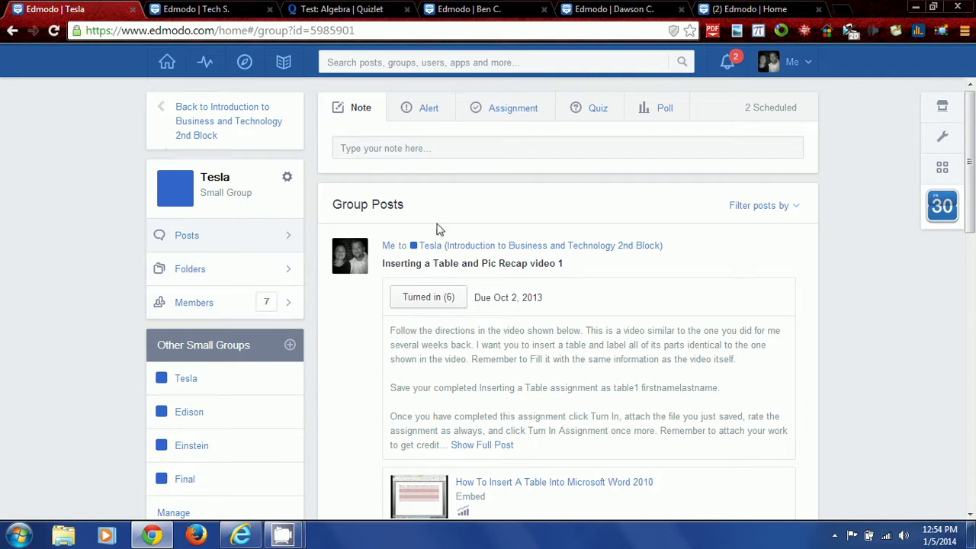
Open the 2nd Block's Edison small group.
{"action": "scroll", "coordinate": [119, 343], "scroll_direction": "down", "scroll_amount": 1}
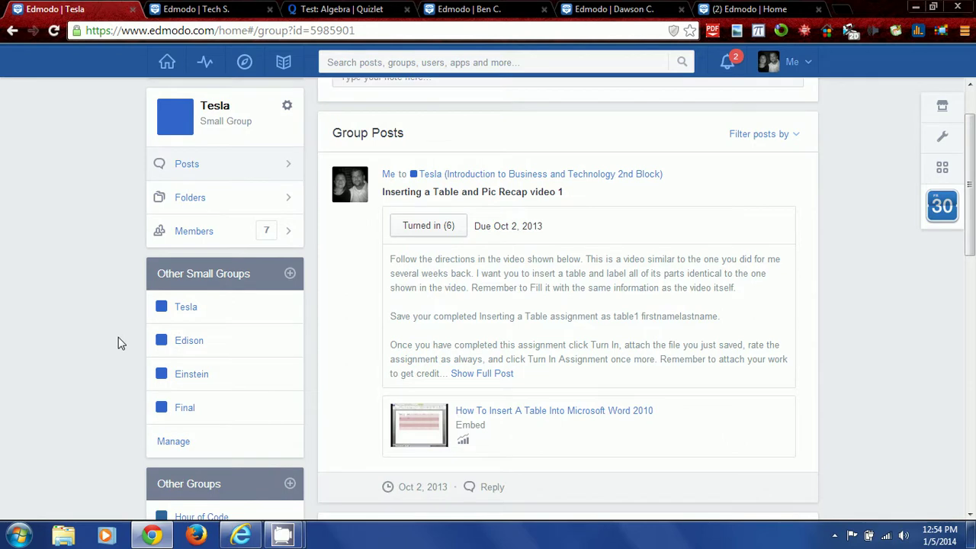
{"action": "left_click", "coordinate": [177, 347]}
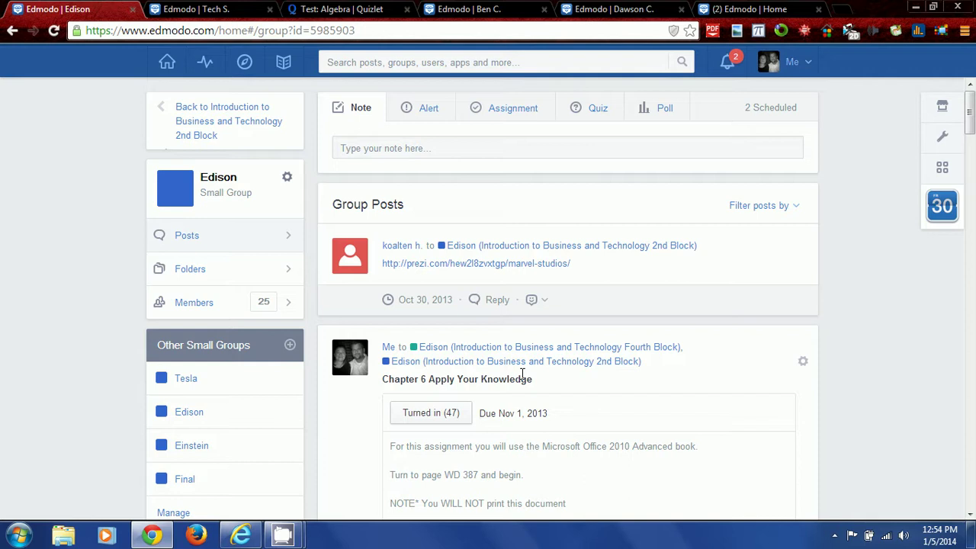
Examine the Microsoft Word chapter assignment posts in the 2nd Block's Edison small group.
{"action": "scroll", "coordinate": [582, 413], "scroll_direction": "down", "scroll_amount": 10}
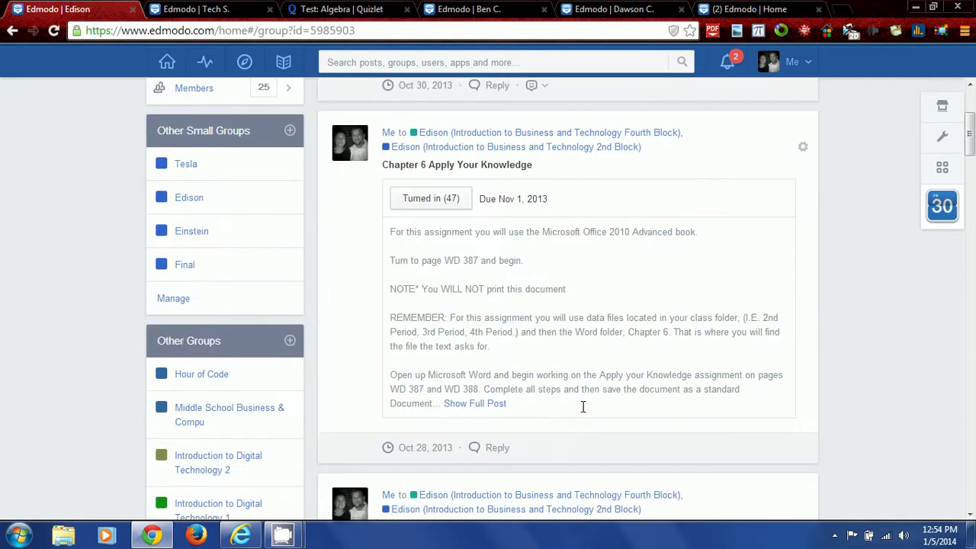
{"action": "scroll", "coordinate": [568, 412], "scroll_direction": "down", "scroll_amount": 4}
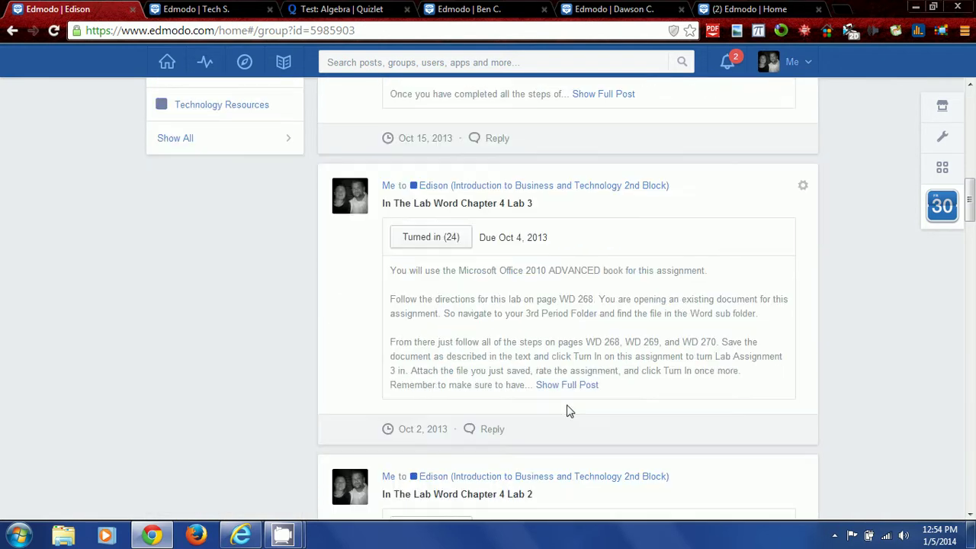
{"action": "scroll", "coordinate": [545, 413], "scroll_direction": "down", "scroll_amount": 1}
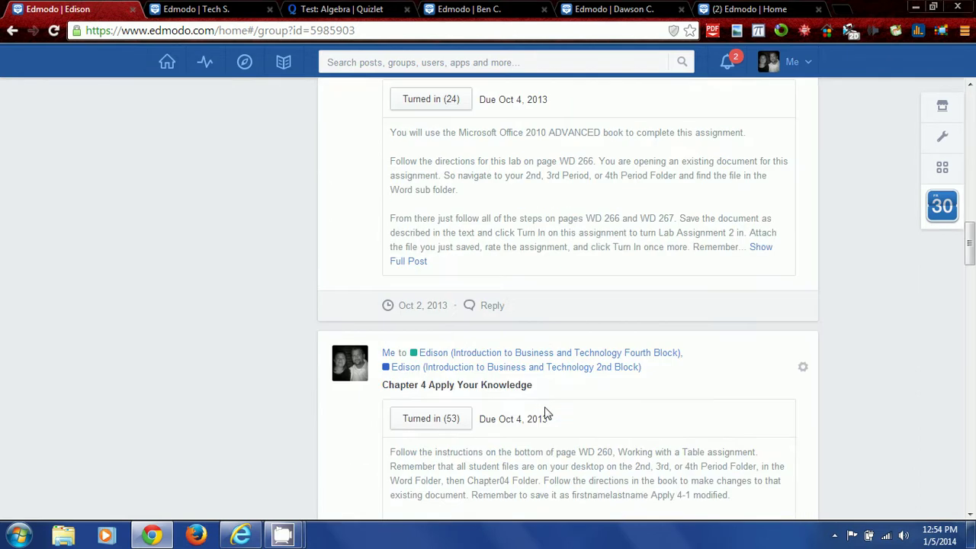
{"action": "scroll", "coordinate": [546, 413], "scroll_direction": "down", "scroll_amount": 1}
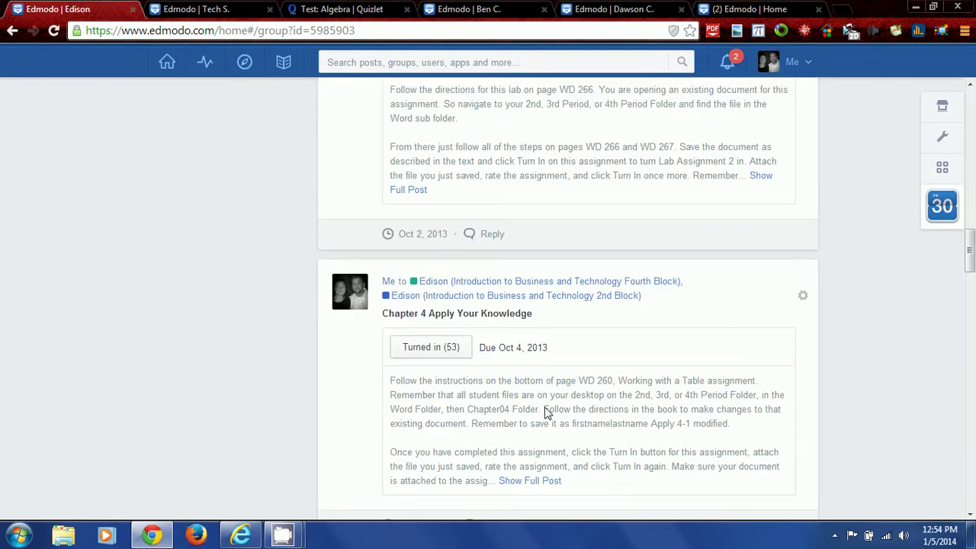
{"action": "scroll", "coordinate": [546, 413], "scroll_direction": "up", "scroll_amount": 15}
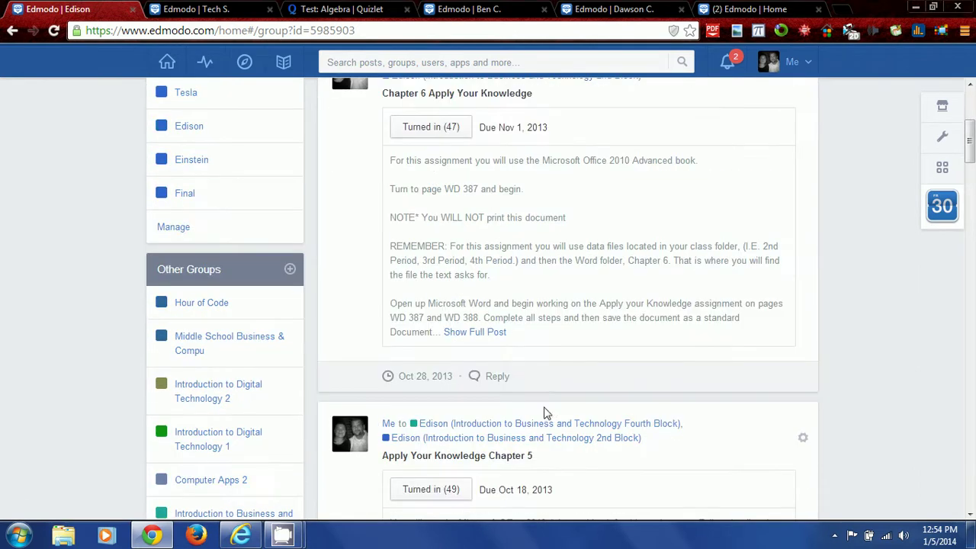
{"action": "scroll", "coordinate": [509, 415], "scroll_direction": "down", "scroll_amount": 3}
{"action": "scroll", "coordinate": [116, 420], "scroll_direction": "down", "scroll_amount": 2}
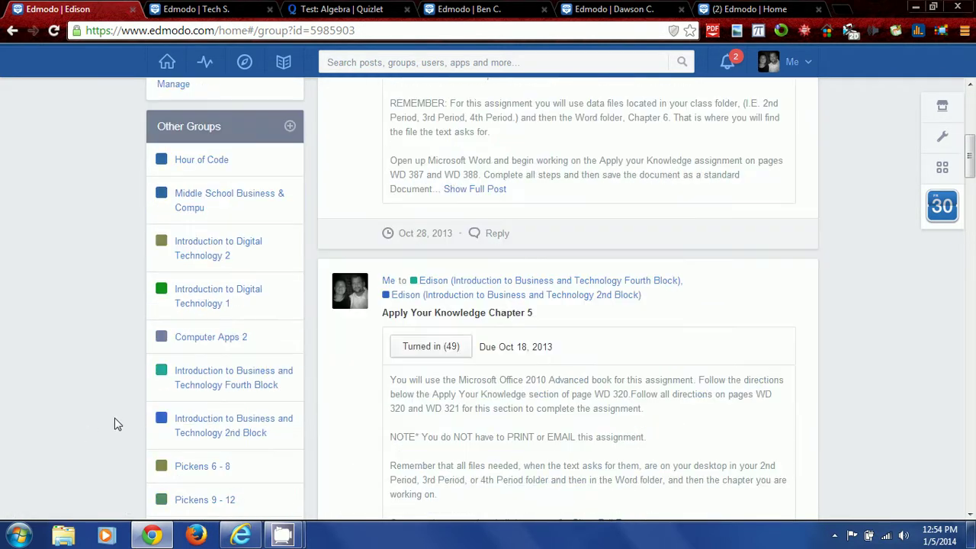
{"action": "scroll", "coordinate": [118, 421], "scroll_direction": "up", "scroll_amount": 3}
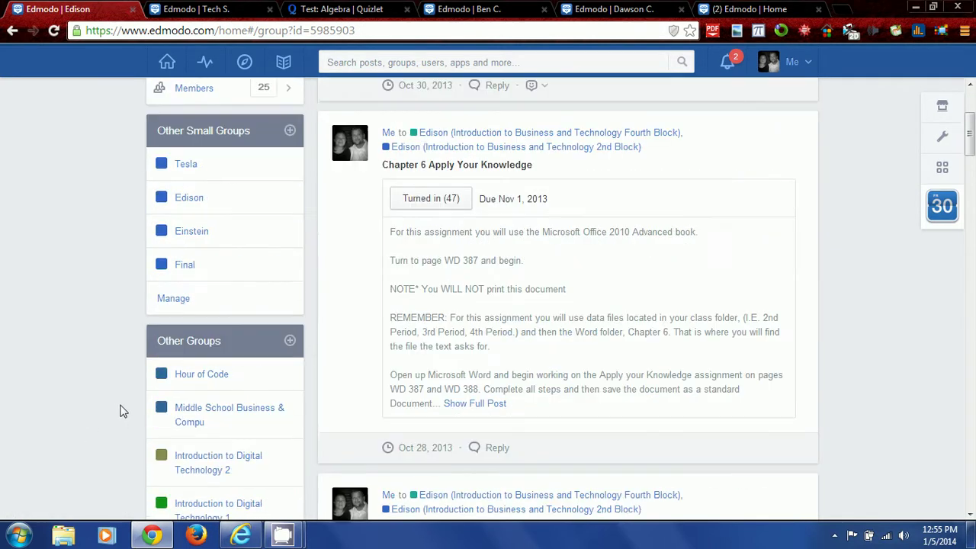
Open the 2nd Block's Einstein small group and examine its In the Lab Chapter 7 assignments.
{"action": "left_click", "coordinate": [198, 237]}
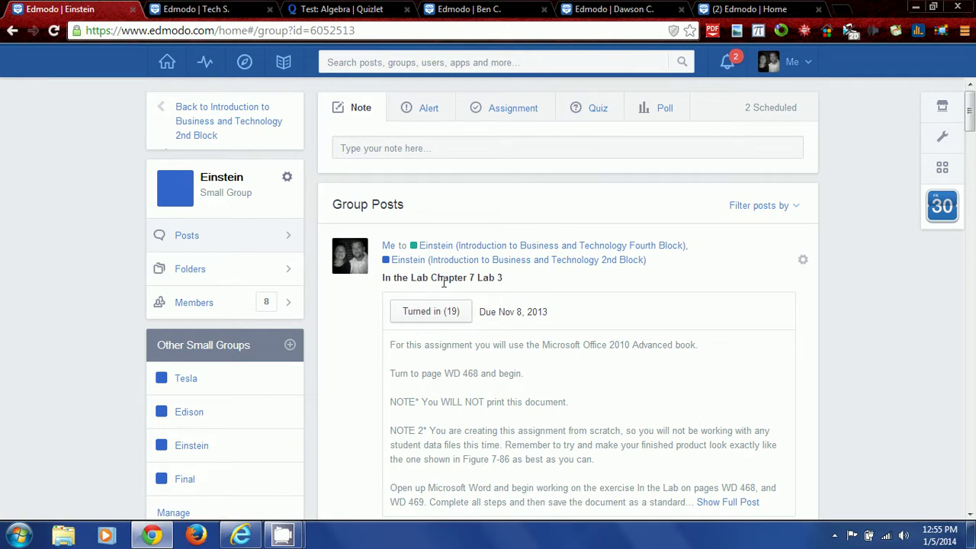
{"action": "scroll", "coordinate": [530, 396], "scroll_direction": "down", "scroll_amount": 2}
{"action": "scroll", "coordinate": [532, 389], "scroll_direction": "up", "scroll_amount": 1}
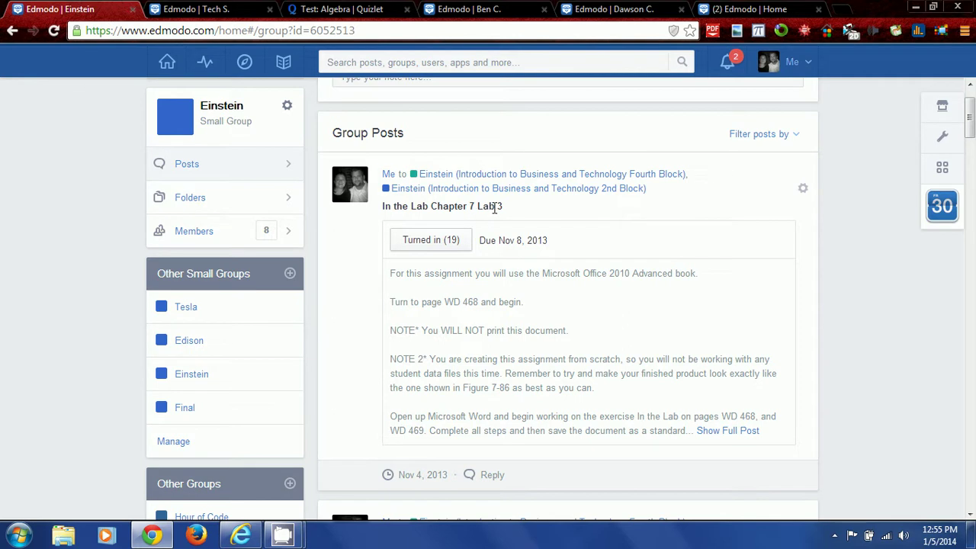
{"action": "scroll", "coordinate": [473, 352], "scroll_direction": "down", "scroll_amount": 7}
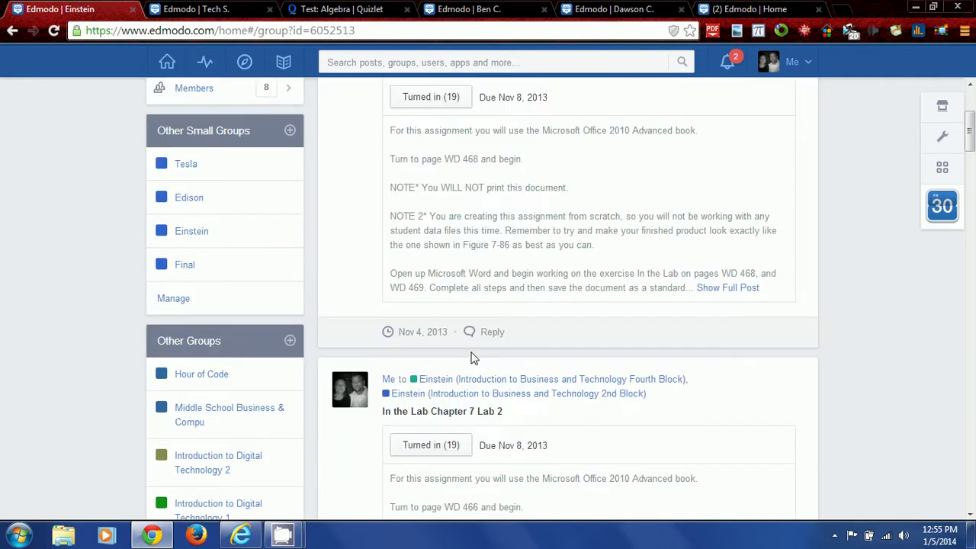
{"action": "scroll", "coordinate": [472, 353], "scroll_direction": "up", "scroll_amount": 8}
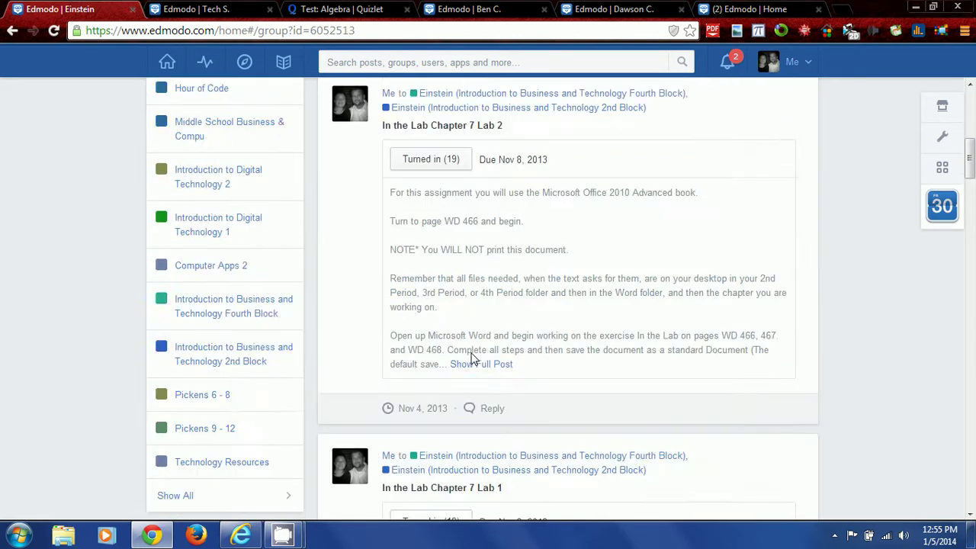
{"action": "scroll", "coordinate": [468, 355], "scroll_direction": "down", "scroll_amount": 1}
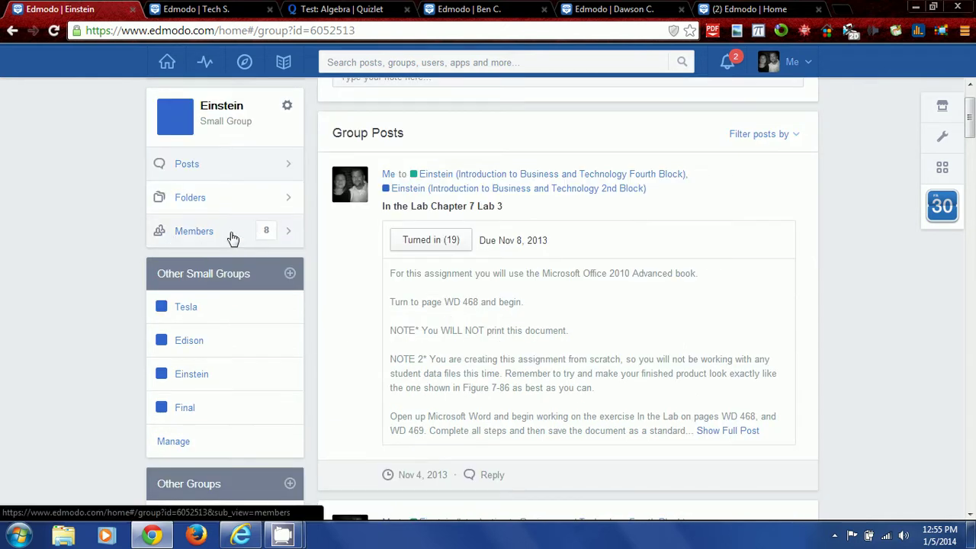
Return to the Edison small group, then open the Tesla small group and view its recap video assignment posts.
{"action": "left_click", "coordinate": [192, 345]}
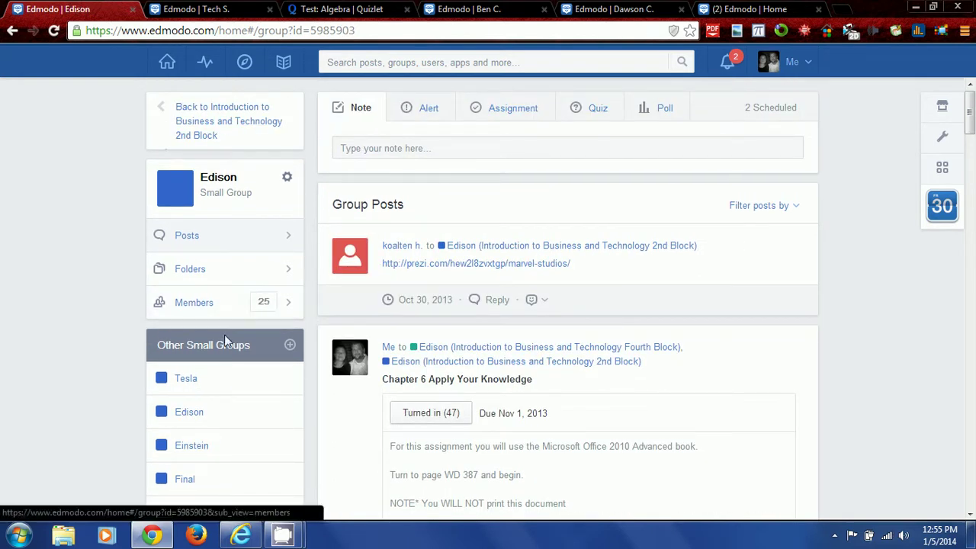
{"action": "left_click", "coordinate": [188, 379]}
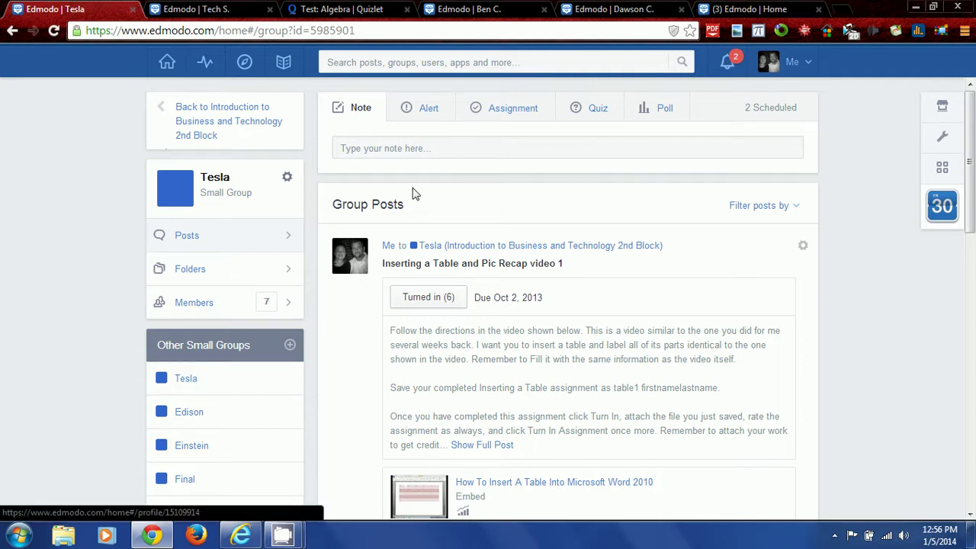
{"action": "scroll", "coordinate": [526, 297], "scroll_direction": "down", "scroll_amount": 3}
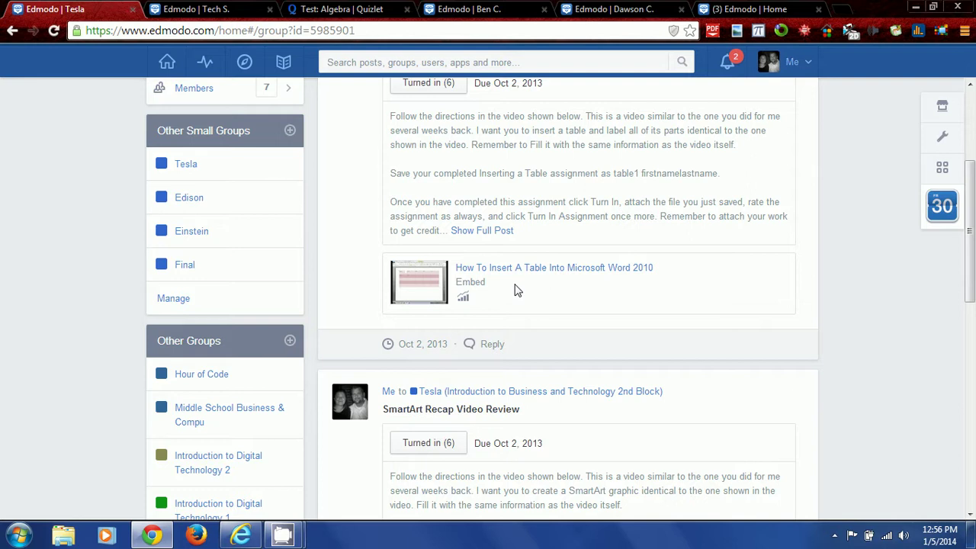
Open the new assignment form addressed to the 2nd Block's Tesla small group.
{"action": "scroll", "coordinate": [611, 283], "scroll_direction": "up", "scroll_amount": 3}
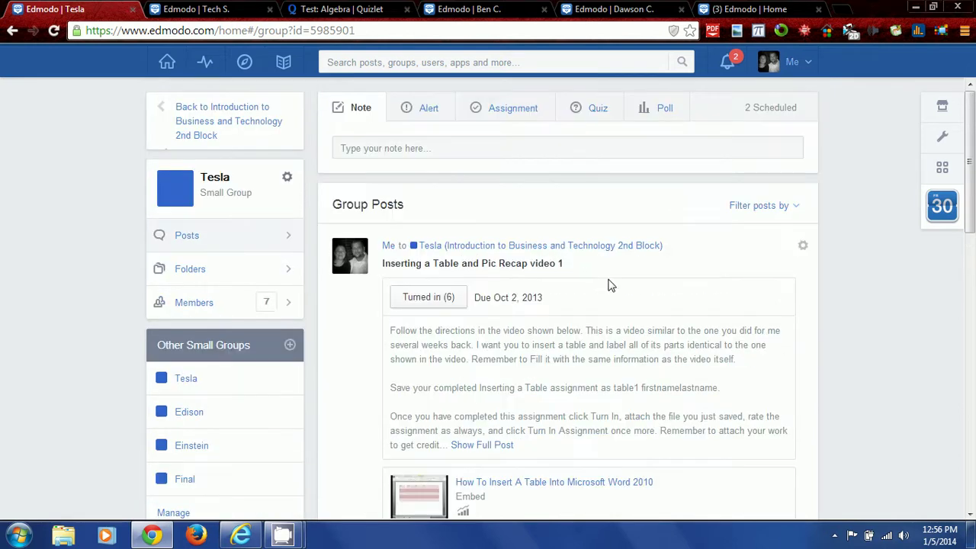
{"action": "left_click", "coordinate": [508, 113]}
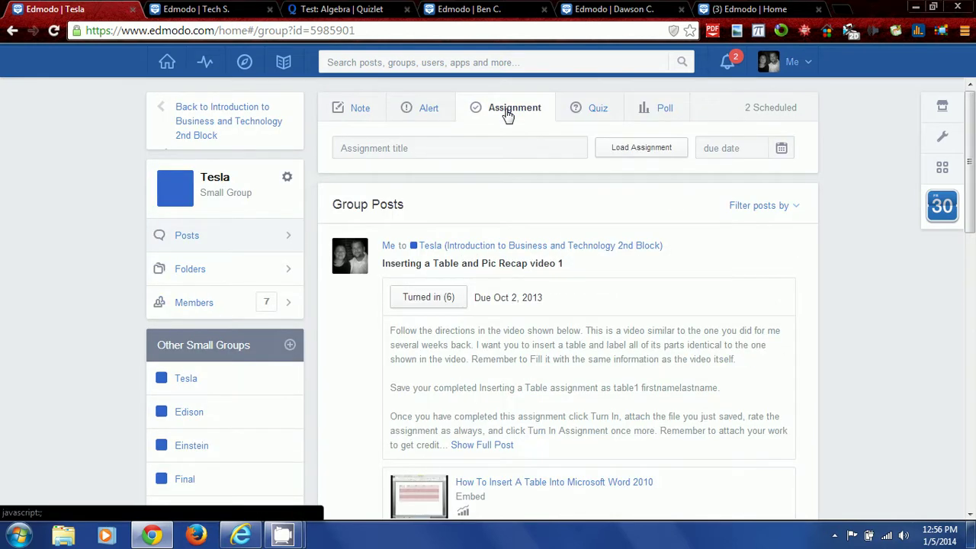
{"action": "left_click", "coordinate": [498, 143]}
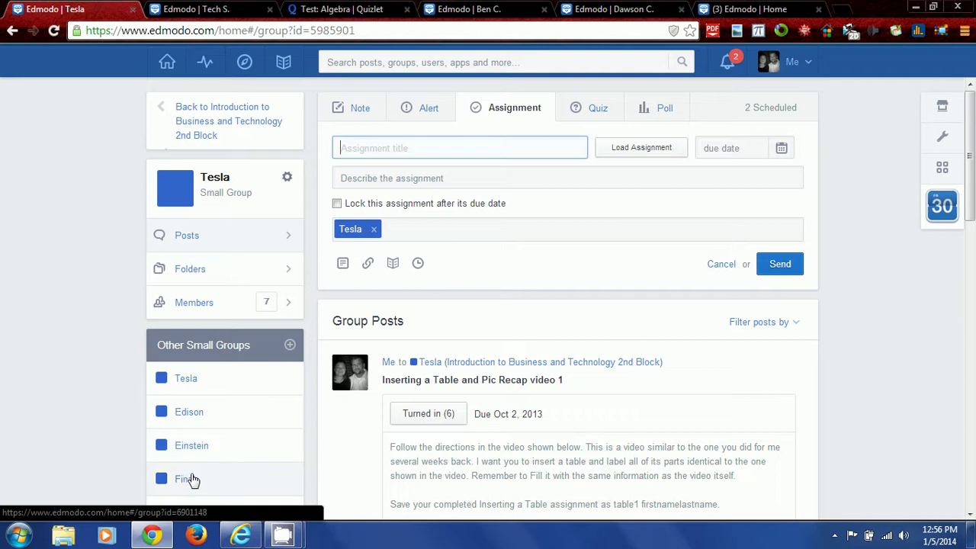
Return to the Introduction to Business and Technology 2nd Block group page and open its note form for the whole class.
{"action": "left_click", "coordinate": [218, 124]}
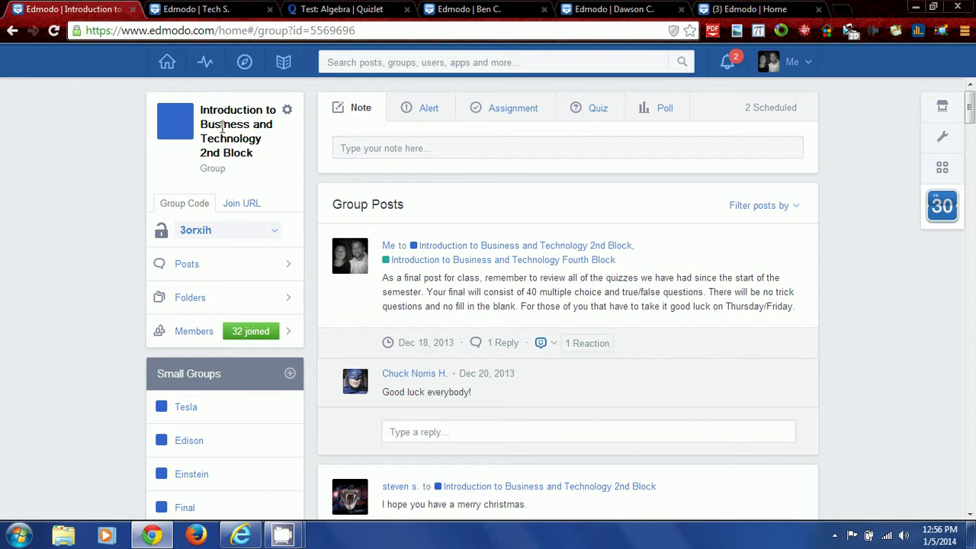
{"action": "scroll", "coordinate": [170, 331], "scroll_direction": "down", "scroll_amount": 3}
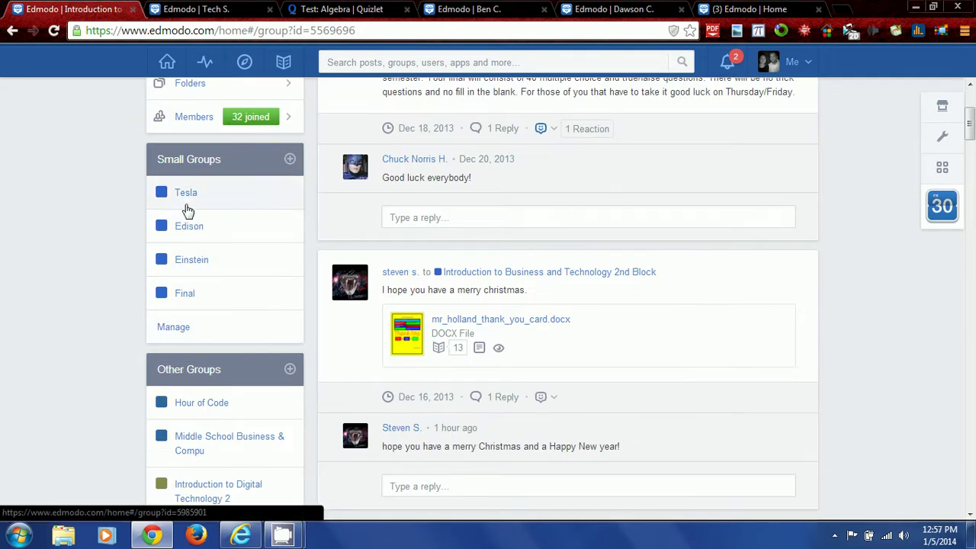
{"action": "scroll", "coordinate": [188, 218], "scroll_direction": "up", "scroll_amount": 3}
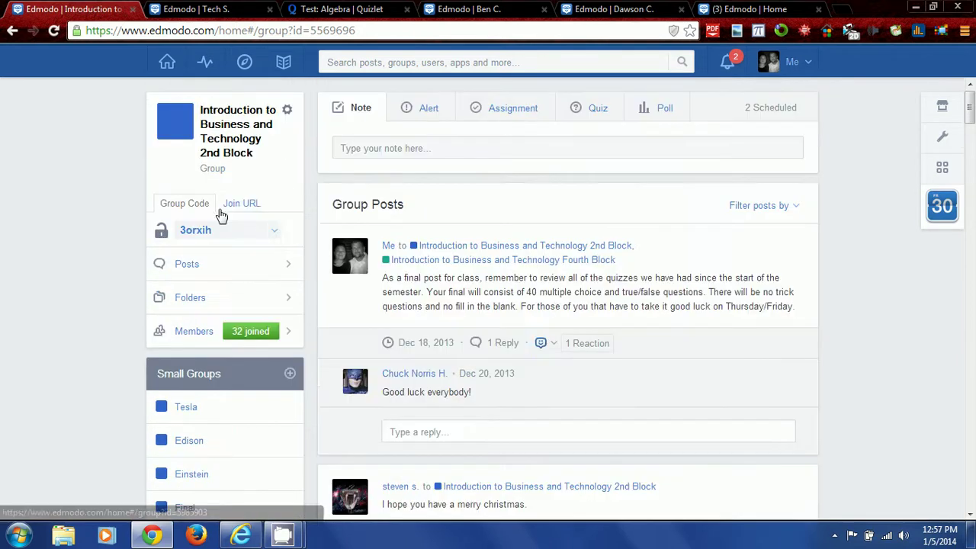
{"action": "left_click", "coordinate": [344, 148]}
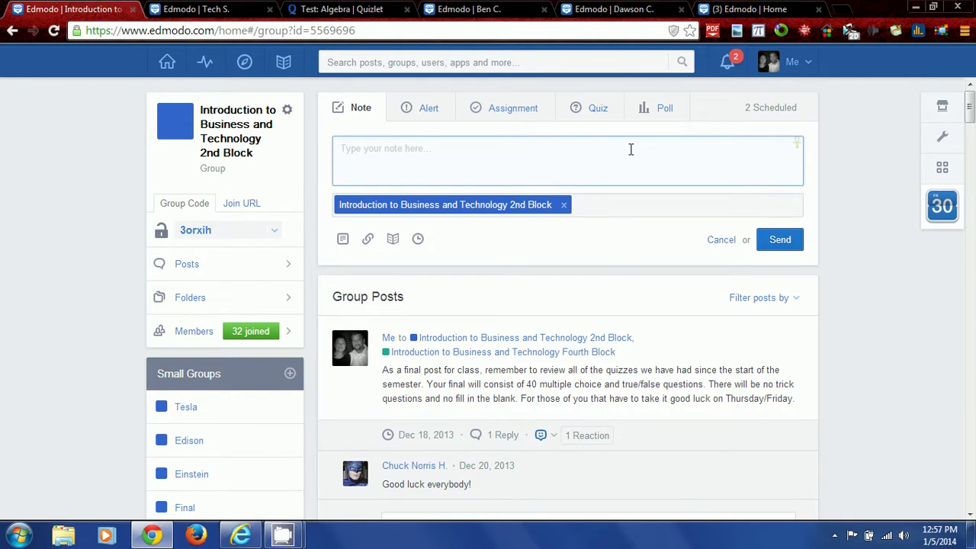
Examine the 2nd Block's list of small groups and the posts sent to the whole class.
{"action": "scroll", "coordinate": [302, 212], "scroll_direction": "down", "scroll_amount": 4}
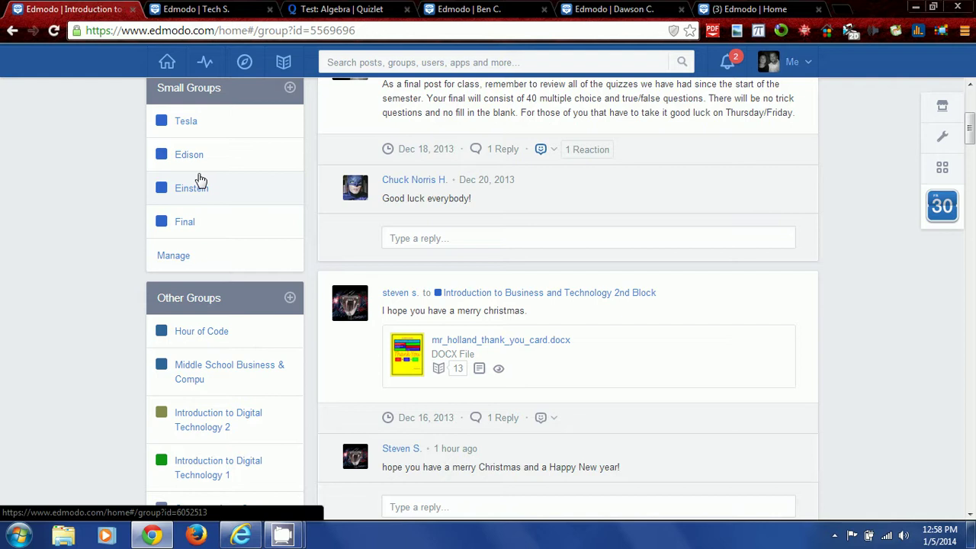
{"action": "scroll", "coordinate": [101, 150], "scroll_direction": "up", "scroll_amount": 4}
{"action": "scroll", "coordinate": [101, 149], "scroll_direction": "down", "scroll_amount": 2}
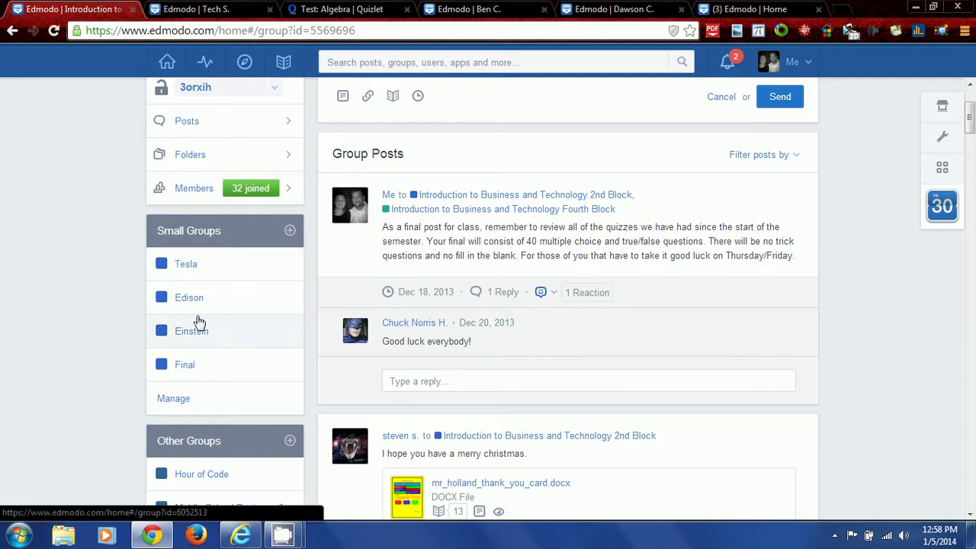
{"action": "scroll", "coordinate": [76, 262], "scroll_direction": "up", "scroll_amount": 2}
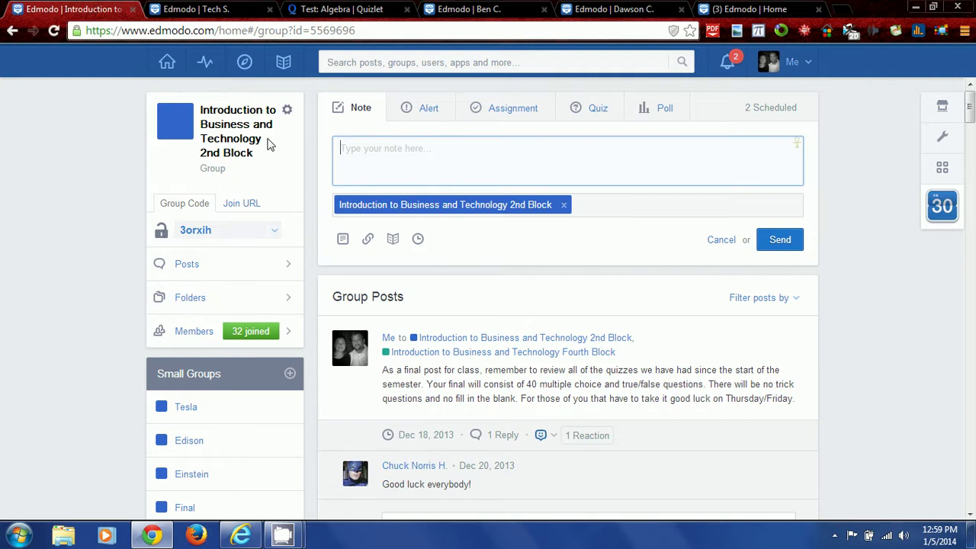
{"action": "scroll", "coordinate": [474, 284], "scroll_direction": "down", "scroll_amount": 5}
{"action": "scroll", "coordinate": [474, 284], "scroll_direction": "down", "scroll_amount": 8}
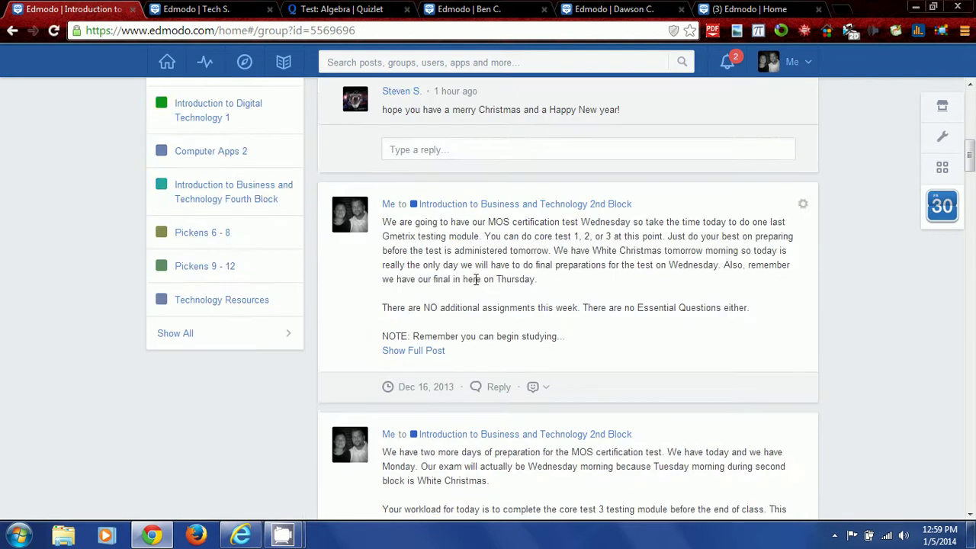
{"action": "scroll", "coordinate": [474, 284], "scroll_direction": "up", "scroll_amount": 11}
{"action": "scroll", "coordinate": [475, 284], "scroll_direction": "up", "scroll_amount": 3}
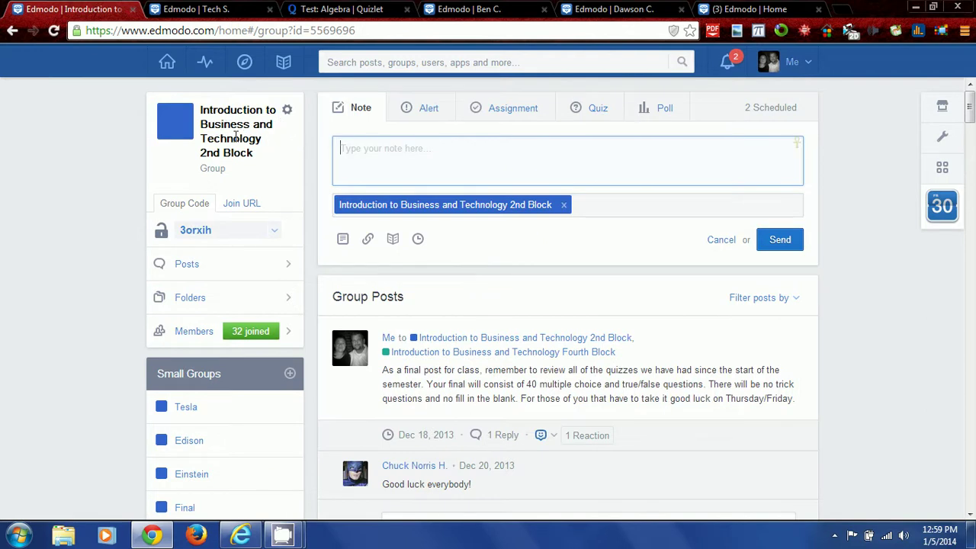
{"action": "left_click", "coordinate": [421, 161]}
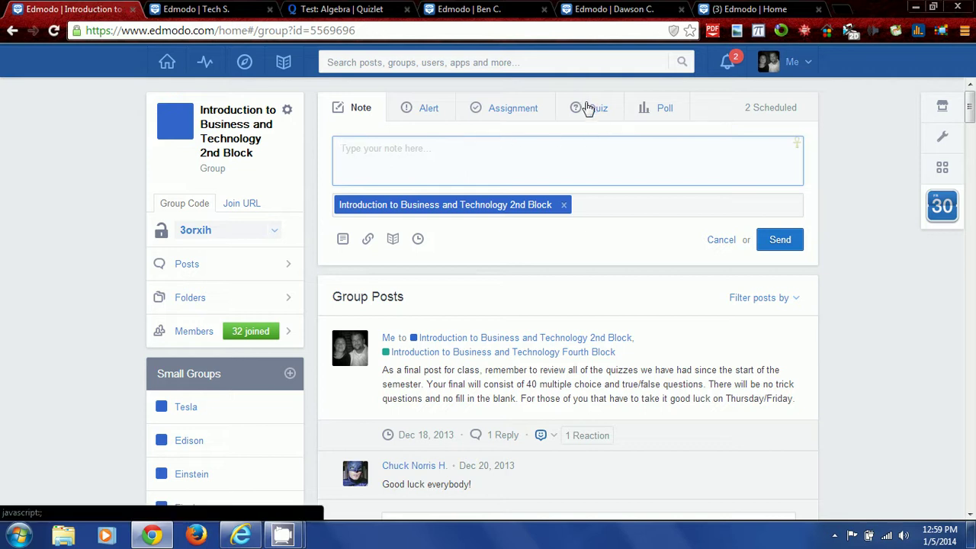
{"action": "scroll", "coordinate": [237, 331], "scroll_direction": "down", "scroll_amount": 4}
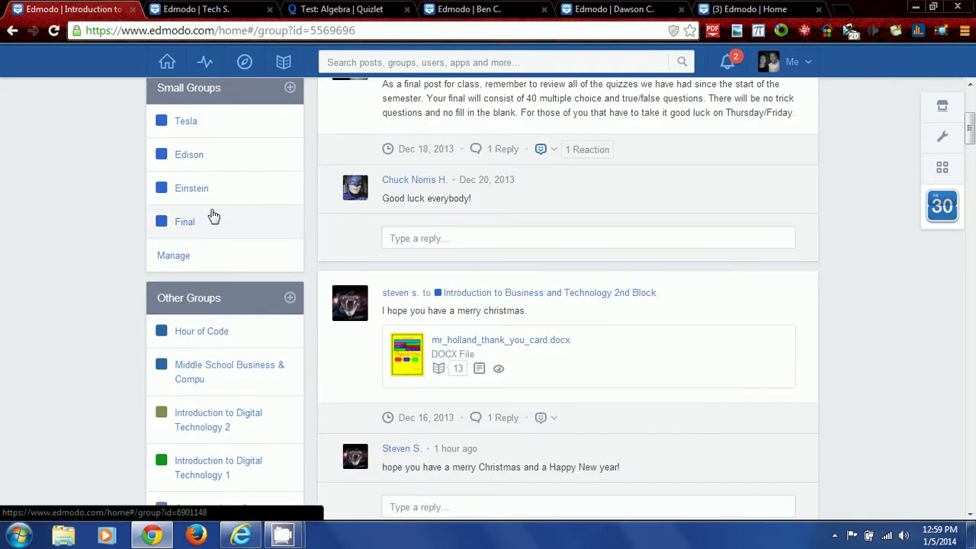
{"action": "scroll", "coordinate": [251, 214], "scroll_direction": "up", "scroll_amount": 4}
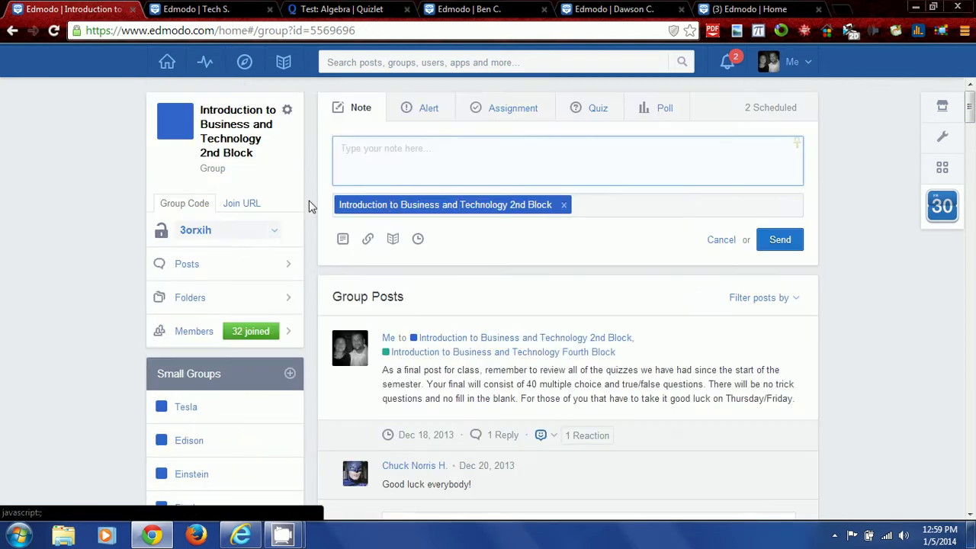
Load the previously created quiz "Introduction to Business and Technology Final Exam" and open it for editing.
{"action": "left_click", "coordinate": [600, 114]}
{"action": "left_click", "coordinate": [525, 149]}
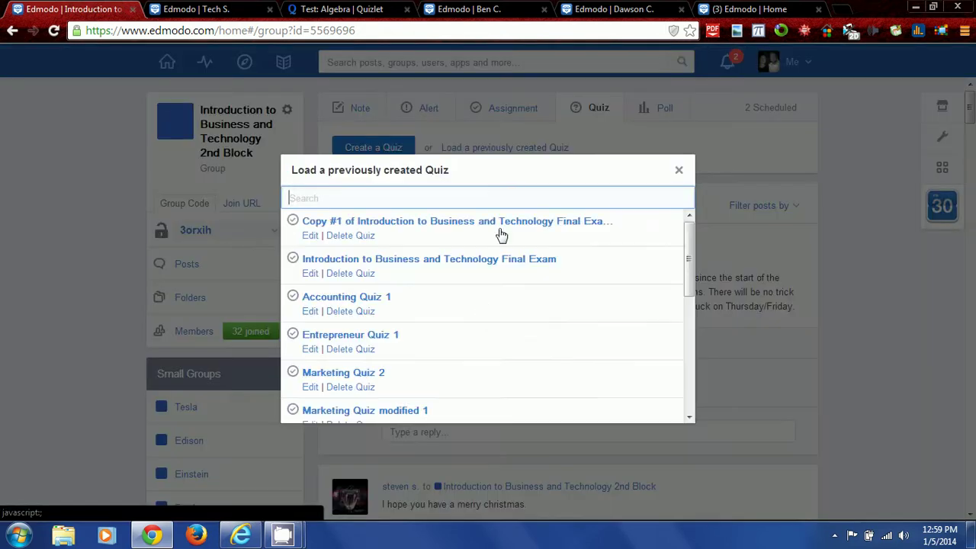
{"action": "left_click", "coordinate": [372, 259]}
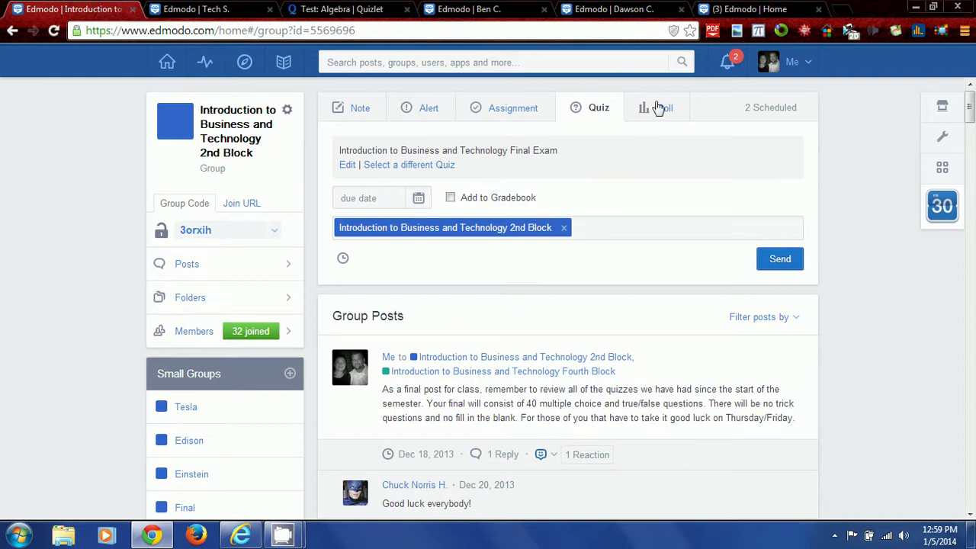
{"action": "left_click", "coordinate": [355, 168]}
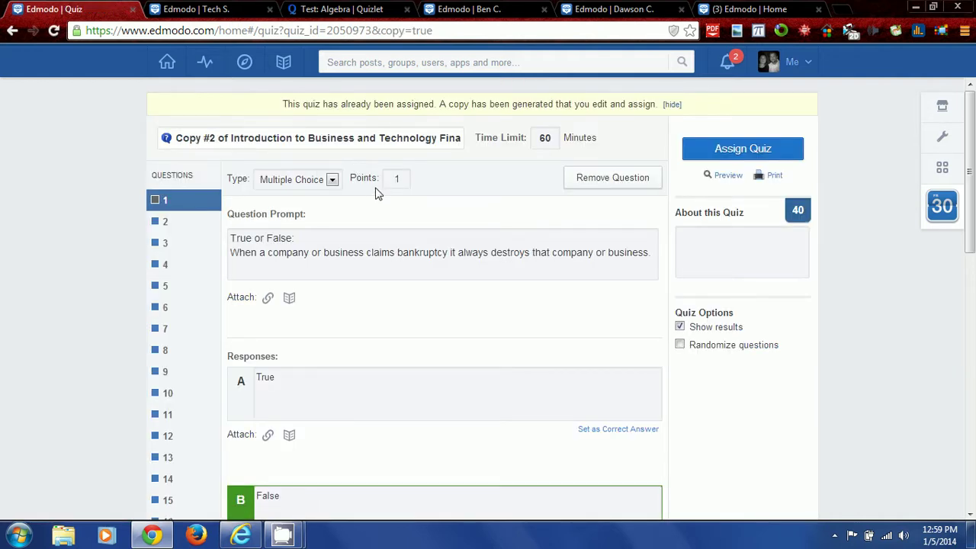
Set the final exam copy's time limit to 90 minutes and look over its first question.
{"action": "double_click", "coordinate": [550, 138]}
{"action": "type", "text": "90"}
{"action": "left_click", "coordinate": [478, 161]}
{"action": "scroll", "coordinate": [453, 159], "scroll_direction": "down", "scroll_amount": 10}
{"action": "scroll", "coordinate": [453, 159], "scroll_direction": "up", "scroll_amount": 10}
Assign the final exam copy, addressing it to the Tesla small group of Introduction to Business and Technology 2nd Block.
{"action": "left_click", "coordinate": [740, 152]}
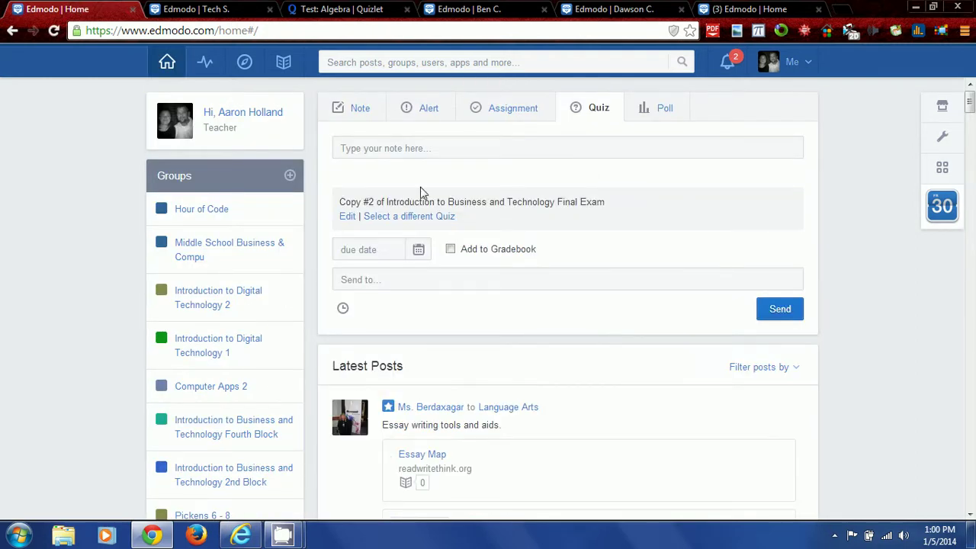
{"action": "left_click", "coordinate": [397, 279]}
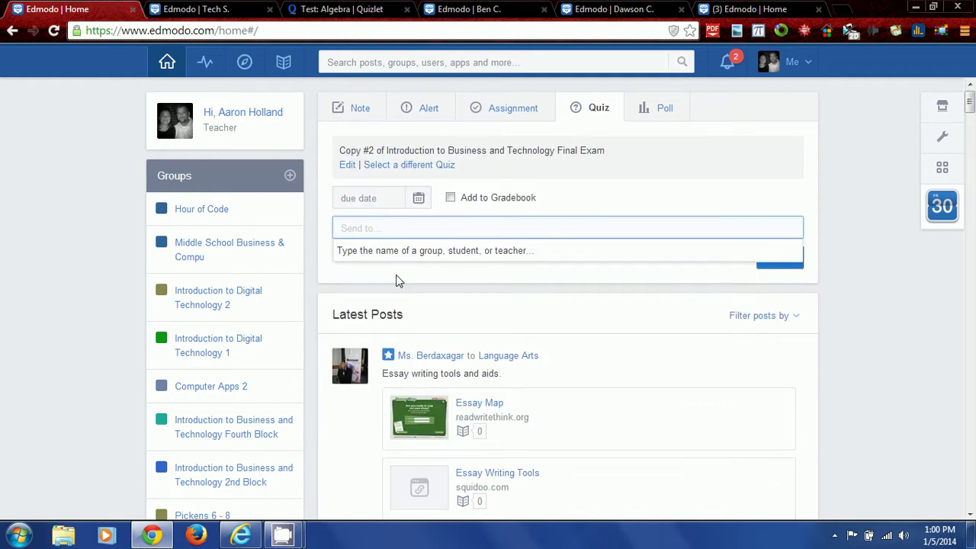
{"action": "scroll", "coordinate": [212, 270], "scroll_direction": "down", "scroll_amount": 7}
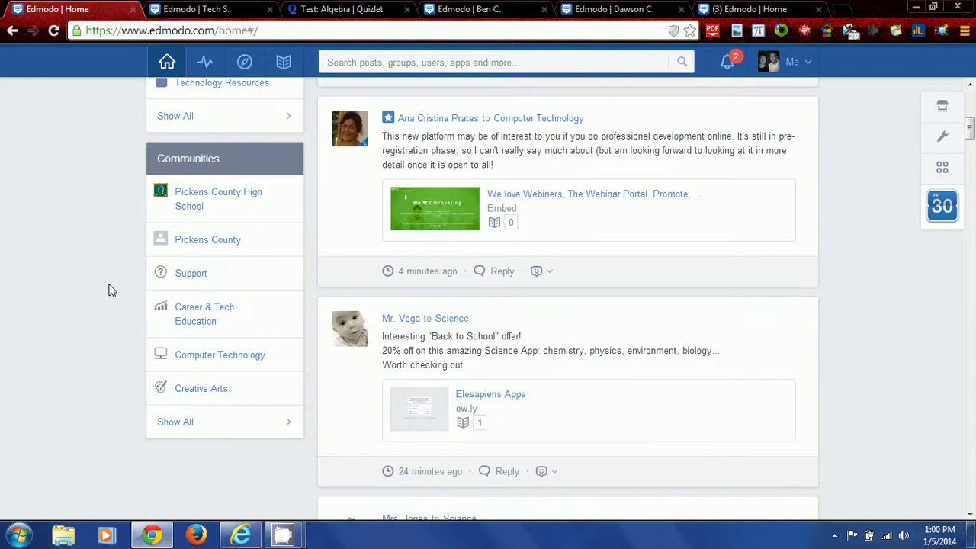
{"action": "scroll", "coordinate": [109, 290], "scroll_direction": "up", "scroll_amount": 7}
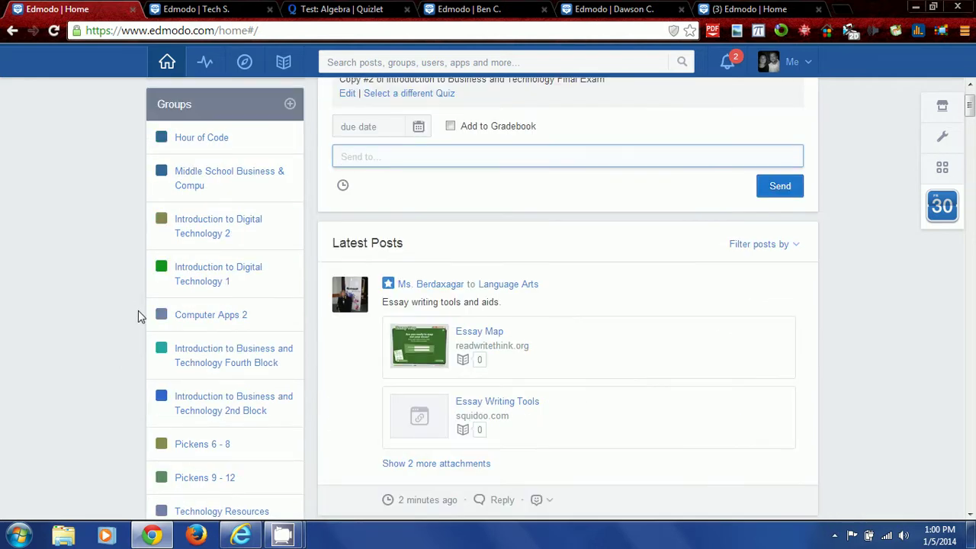
{"action": "type", "text": "tesla"}
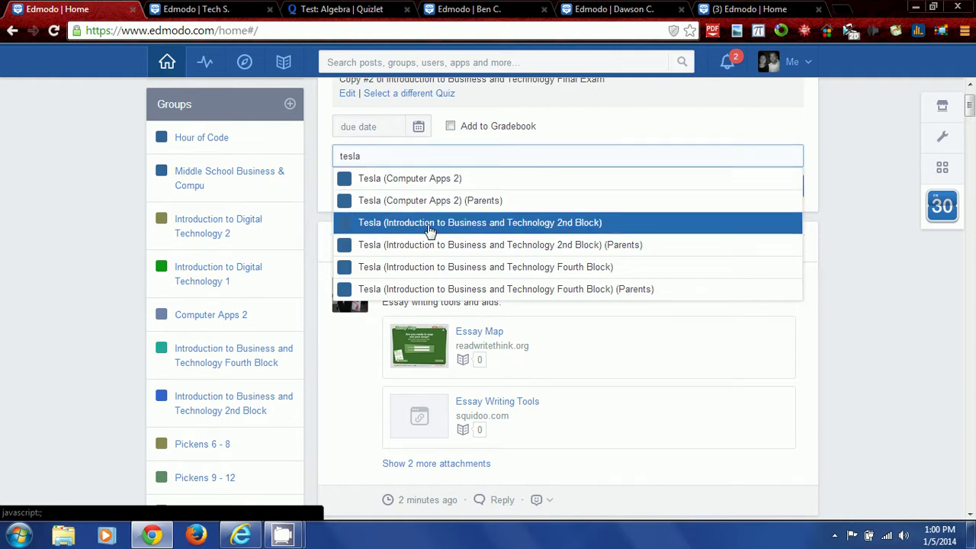
{"action": "left_click", "coordinate": [430, 230]}
{"action": "scroll", "coordinate": [530, 217], "scroll_direction": "up", "scroll_amount": 1}
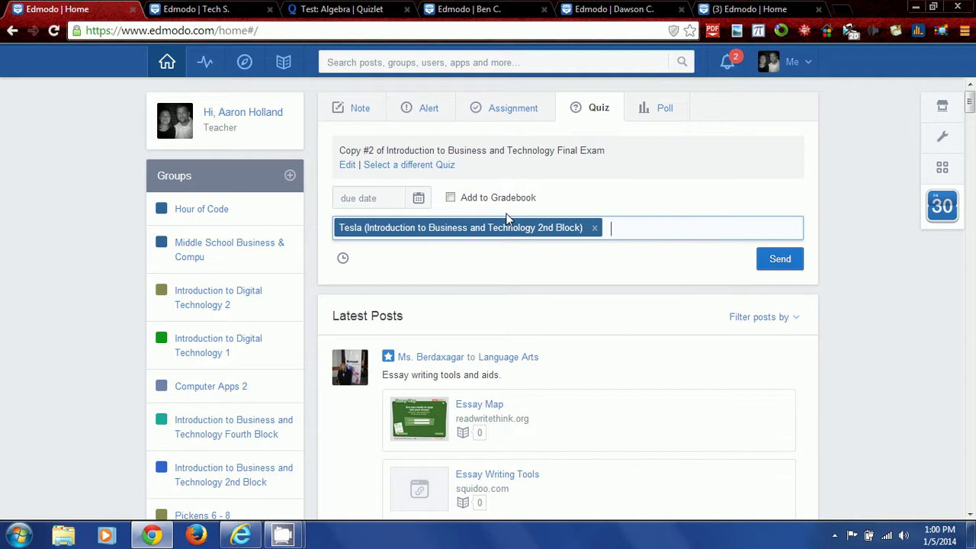
Add the quiz to the gradebook and set its due date to 01/17/2014.
{"action": "left_click", "coordinate": [453, 201]}
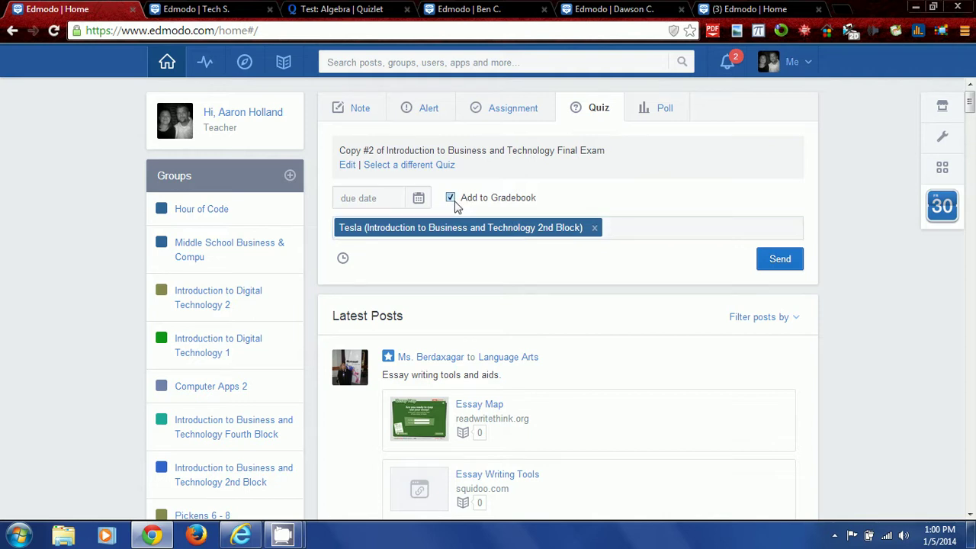
{"action": "left_click", "coordinate": [419, 198]}
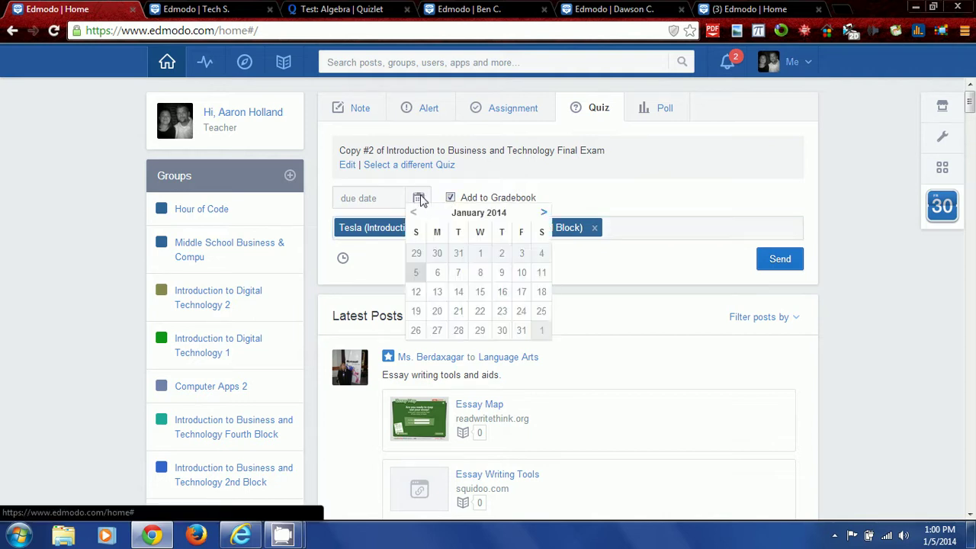
{"action": "left_click", "coordinate": [522, 293]}
Schedule the quiz post for January 13 at 8:00 AM.
{"action": "left_click", "coordinate": [342, 258]}
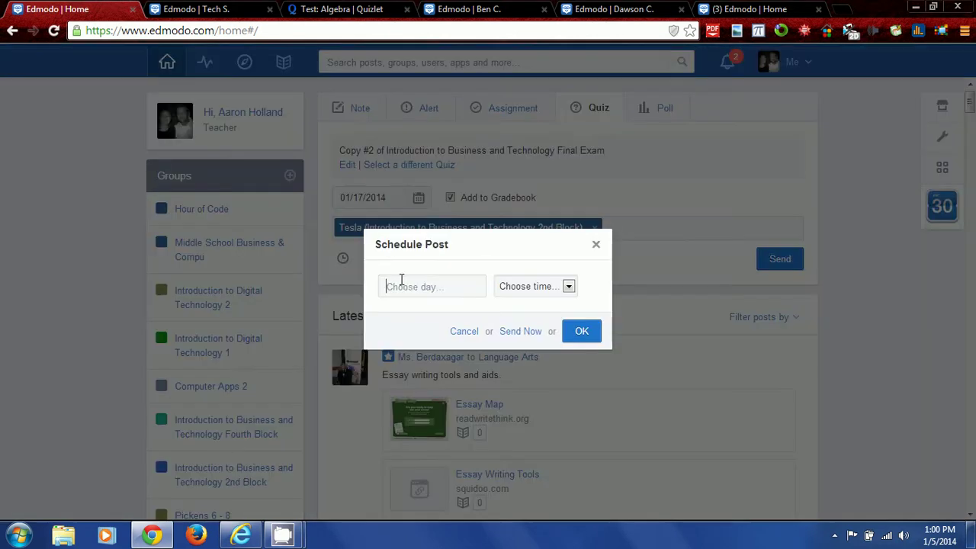
{"action": "left_click", "coordinate": [422, 287]}
{"action": "left_click", "coordinate": [518, 384]}
{"action": "left_click", "coordinate": [565, 288]}
{"action": "left_click", "coordinate": [534, 244]}
{"action": "left_click", "coordinate": [580, 319]}
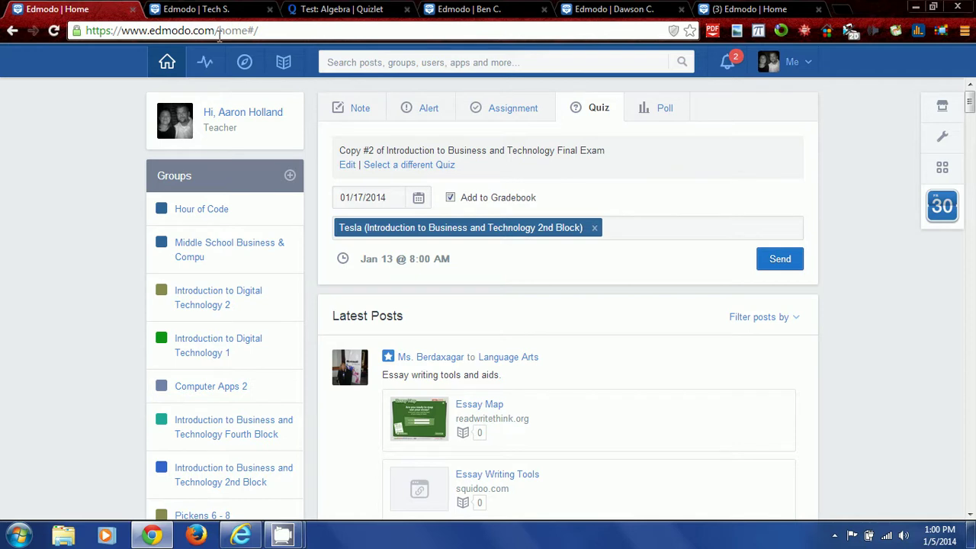
Look over the prepared quiz post and switch the home page's post form to a new assignment.
{"action": "scroll", "coordinate": [397, 140], "scroll_direction": "down", "scroll_amount": 1}
{"action": "scroll", "coordinate": [427, 164], "scroll_direction": "up", "scroll_amount": 1}
{"action": "left_click", "coordinate": [498, 116]}
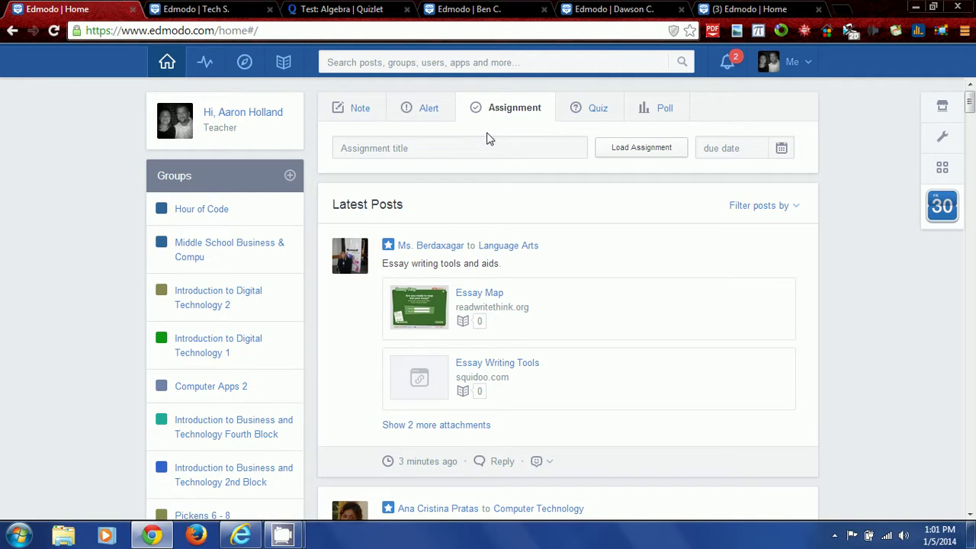
Open the Edison small group from the Introduction to Business and Technology 2nd Block group page.
{"action": "scroll", "coordinate": [69, 205], "scroll_direction": "down", "scroll_amount": 5}
{"action": "scroll", "coordinate": [70, 229], "scroll_direction": "up", "scroll_amount": 2}
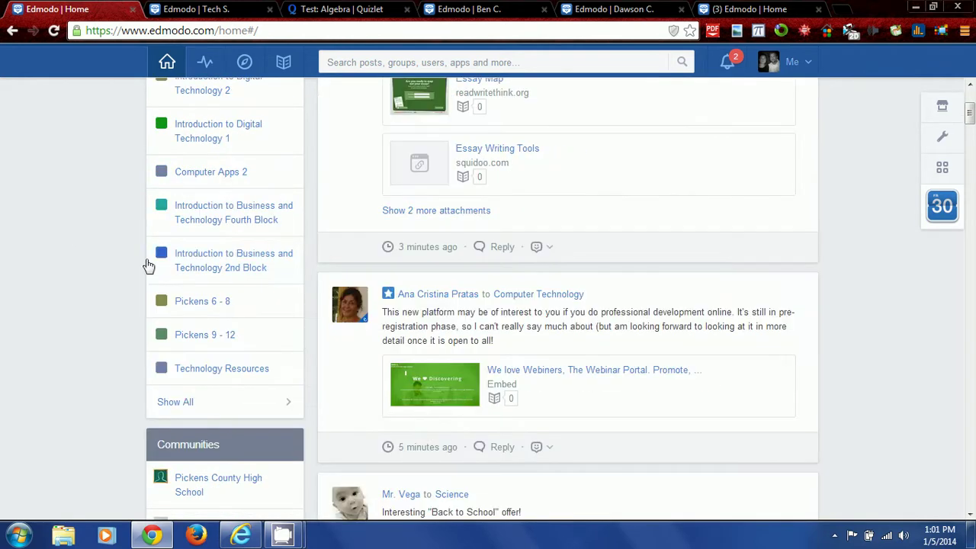
{"action": "left_click", "coordinate": [196, 267]}
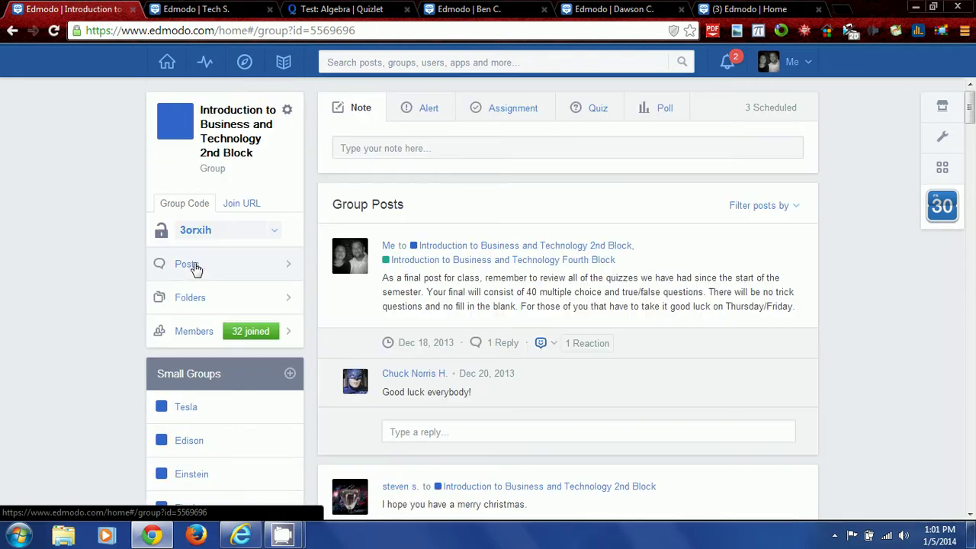
{"action": "scroll", "coordinate": [115, 267], "scroll_direction": "down", "scroll_amount": 3}
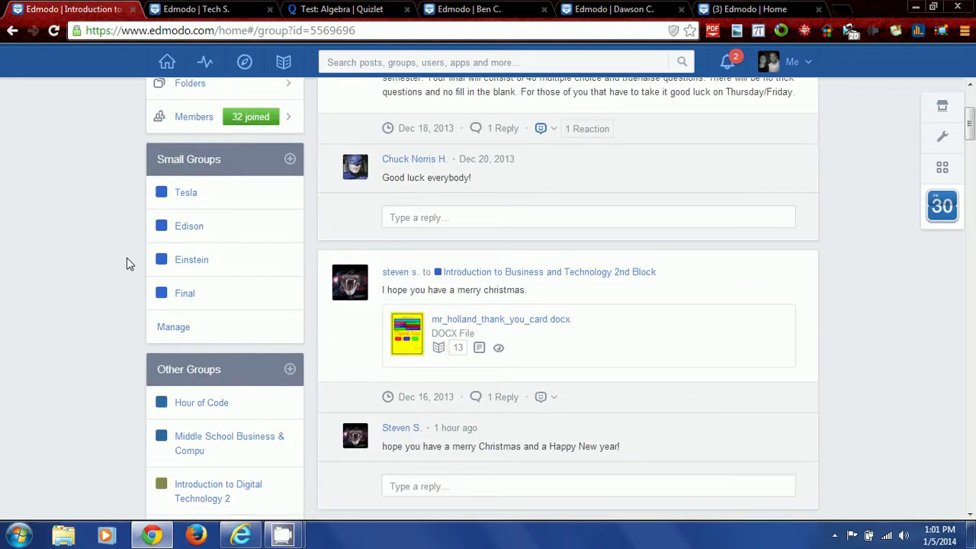
{"action": "left_click", "coordinate": [189, 227]}
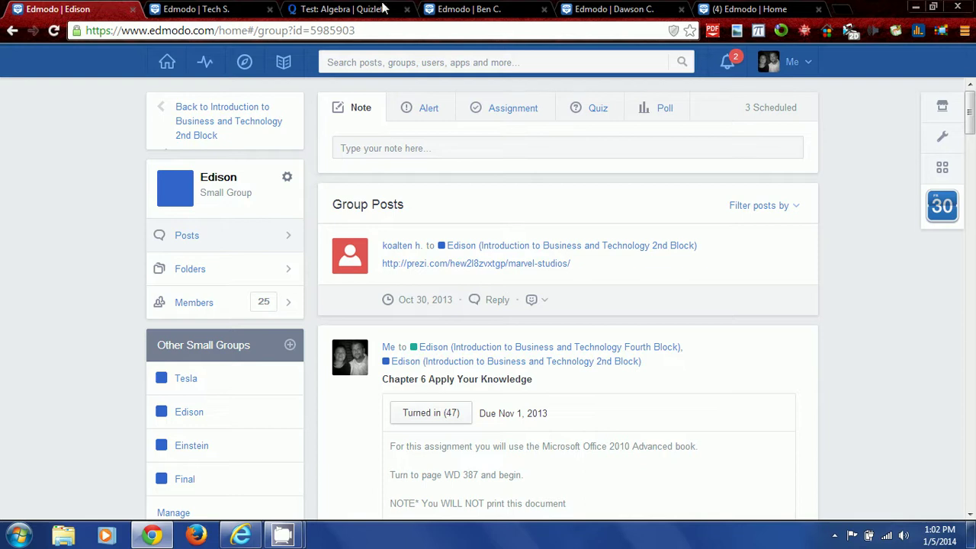
Open the 2nd Block's progress page and look through the students' grades and assignment columns.
{"action": "left_click", "coordinate": [205, 69]}
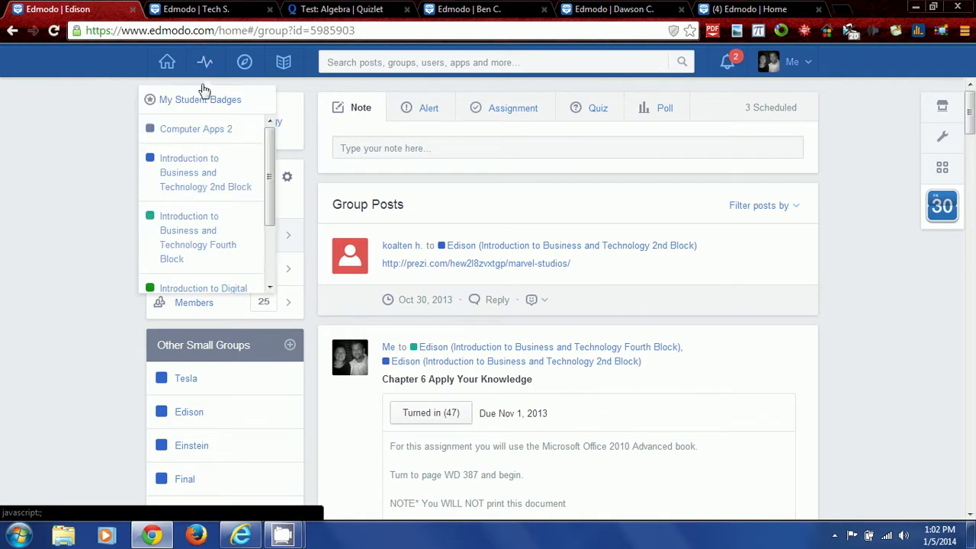
{"action": "left_click", "coordinate": [186, 165]}
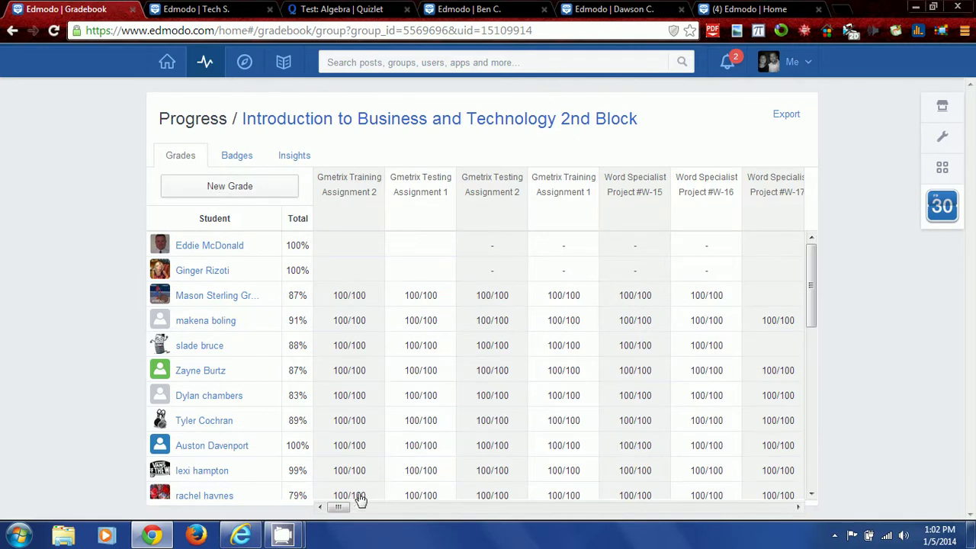
{"action": "mouse_move", "coordinate": [342, 507]}
{"action": "left_mouse_down"}
{"action": "mouse_move", "coordinate": [416, 513]}
{"action": "mouse_move", "coordinate": [342, 510]}
{"action": "left_mouse_up"}
{"action": "scroll", "coordinate": [404, 427], "scroll_direction": "down", "scroll_amount": 3}
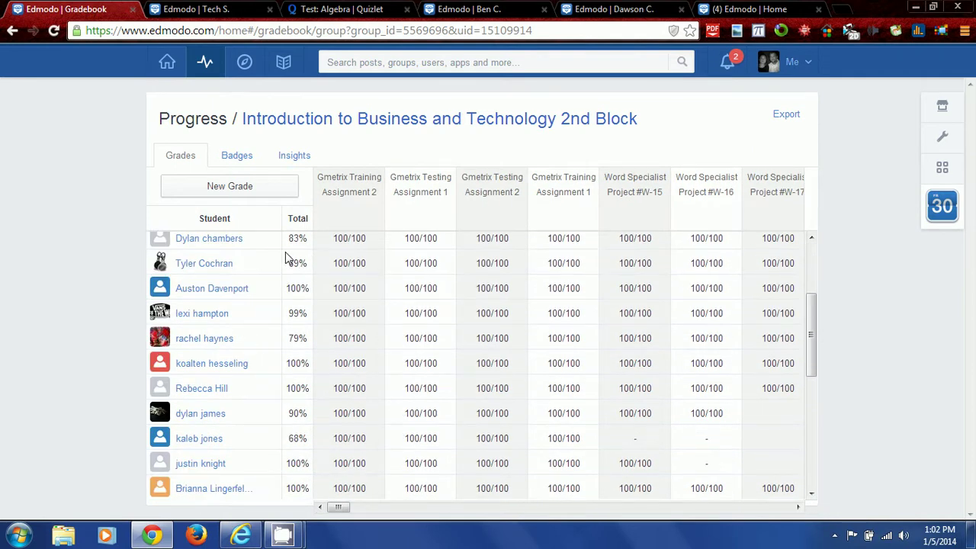
{"action": "scroll", "coordinate": [272, 257], "scroll_direction": "up", "scroll_amount": 3}
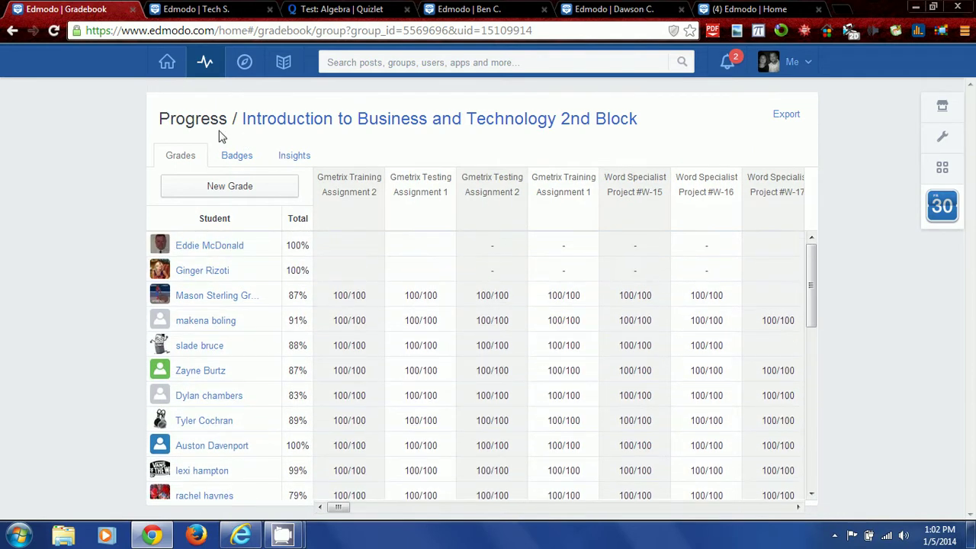
Go back to the home page, reopen the 2nd Block's progress page and examine its Insights on mood, performance and activity.
{"action": "left_click", "coordinate": [167, 61]}
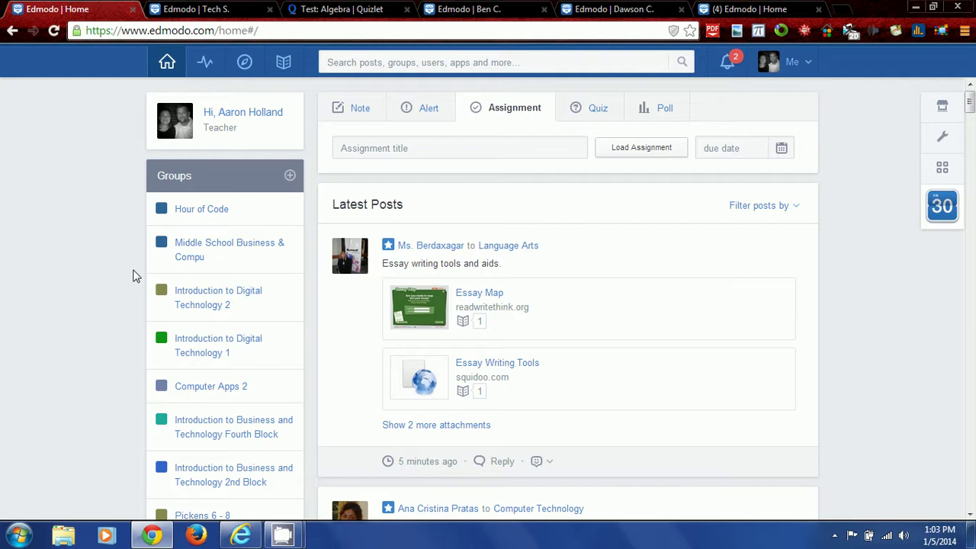
{"action": "left_click", "coordinate": [206, 67]}
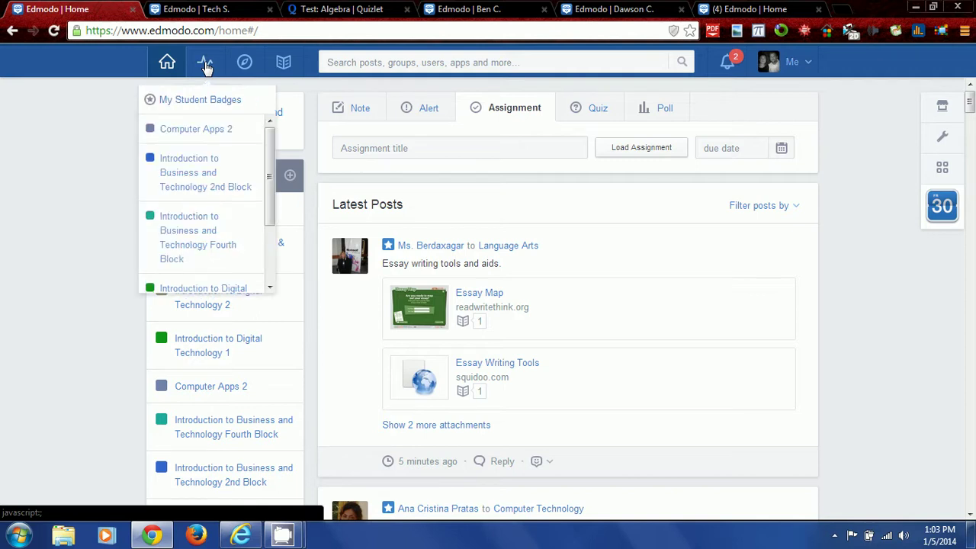
{"action": "left_click", "coordinate": [182, 162]}
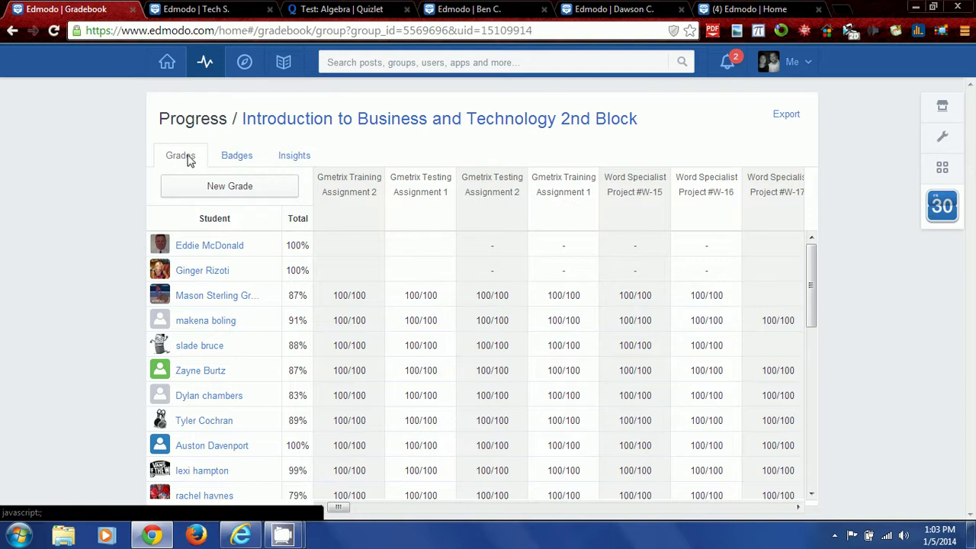
{"action": "left_click", "coordinate": [293, 160]}
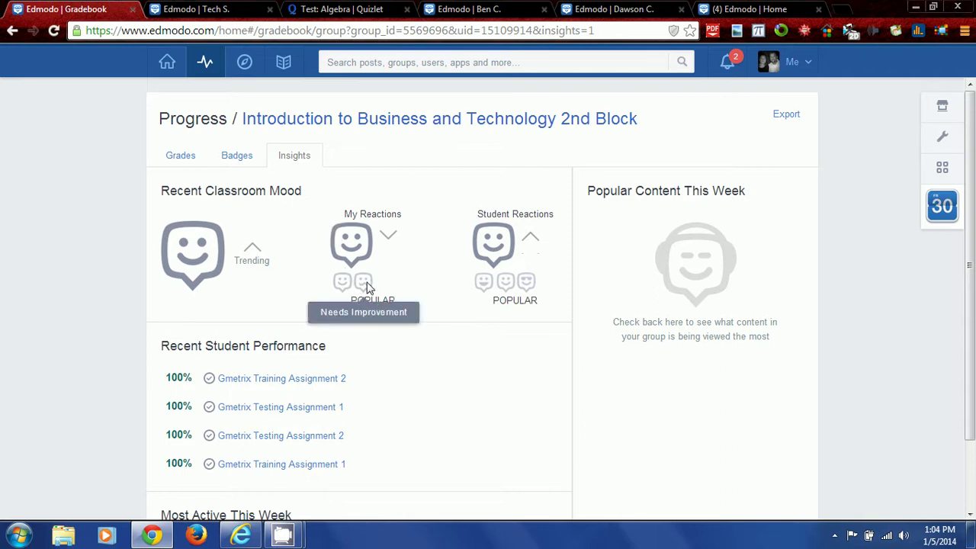
{"action": "scroll", "coordinate": [396, 307], "scroll_direction": "down", "scroll_amount": 1}
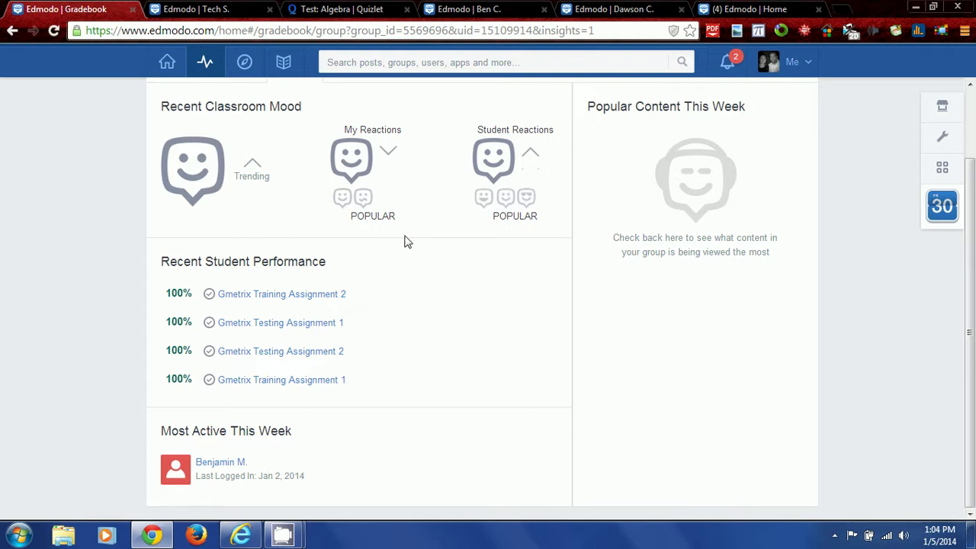
{"action": "scroll", "coordinate": [402, 238], "scroll_direction": "up", "scroll_amount": 2}
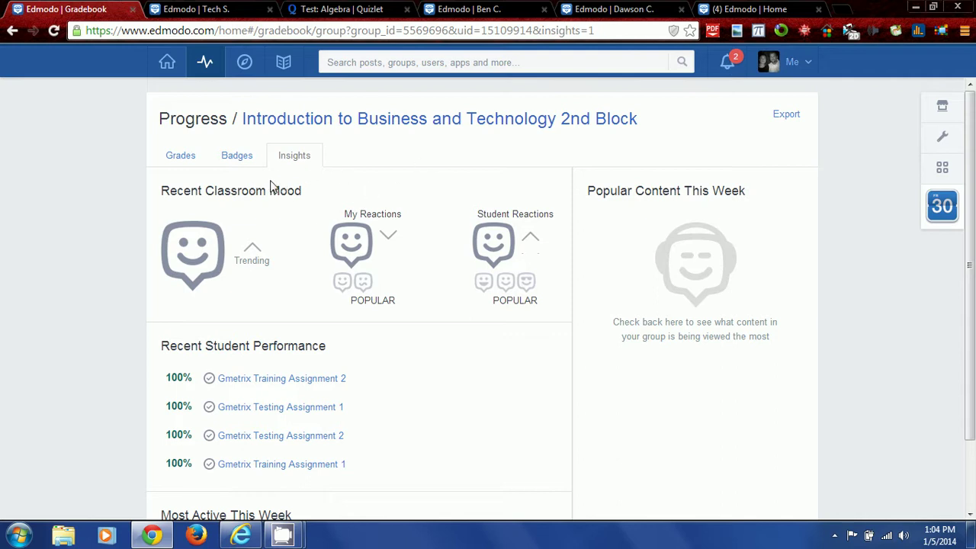
Return to the home page, open the Planner and look over the January 5 - January 9 week.
{"action": "left_click", "coordinate": [205, 66]}
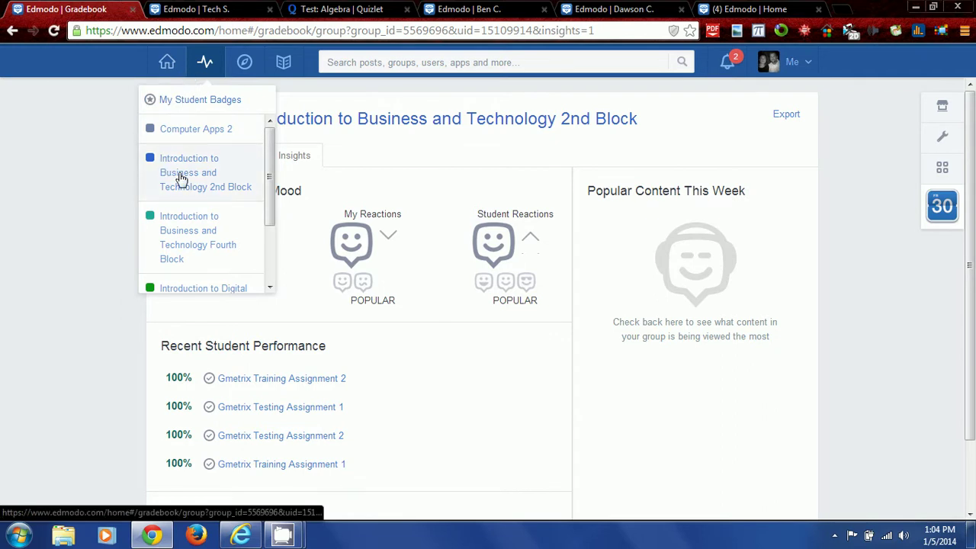
{"action": "left_click", "coordinate": [167, 66]}
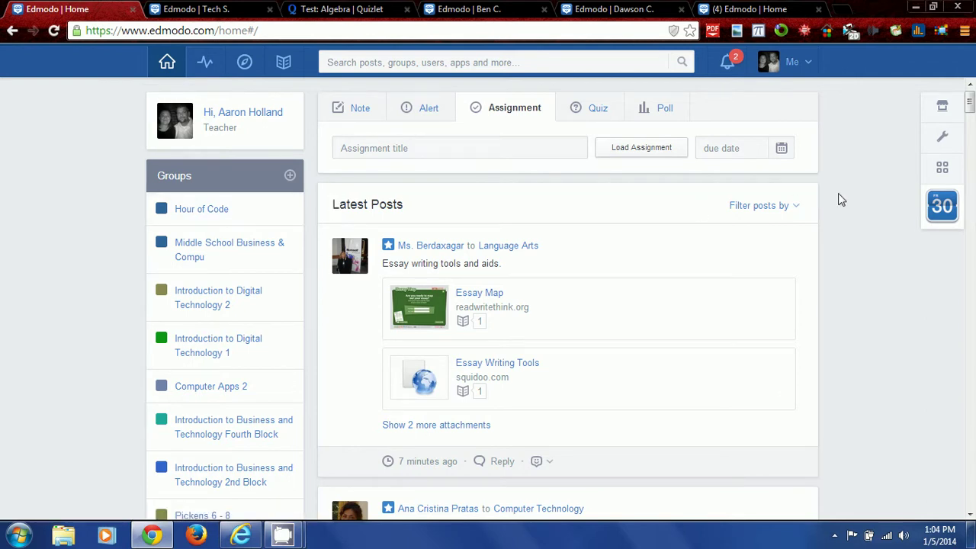
{"action": "left_click", "coordinate": [942, 208]}
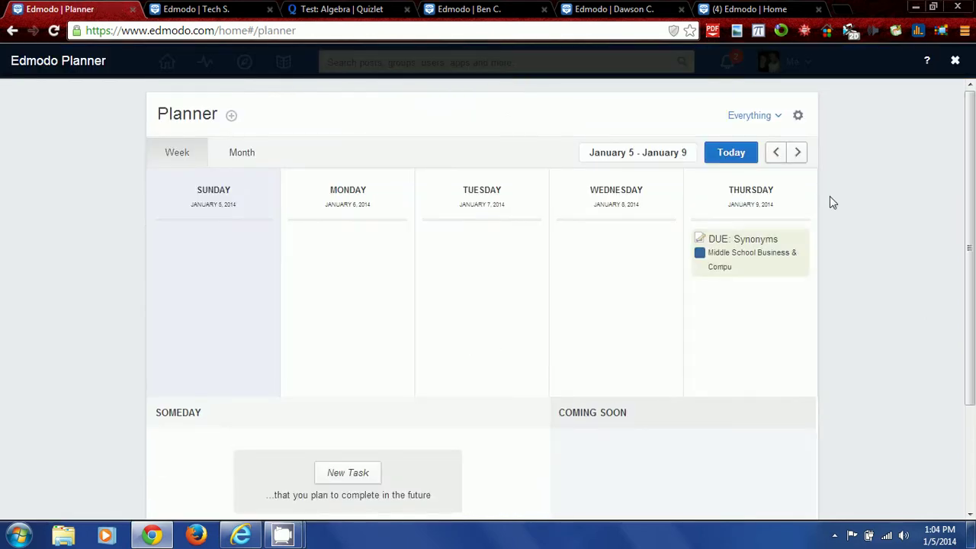
{"action": "scroll", "coordinate": [494, 249], "scroll_direction": "down", "scroll_amount": 2}
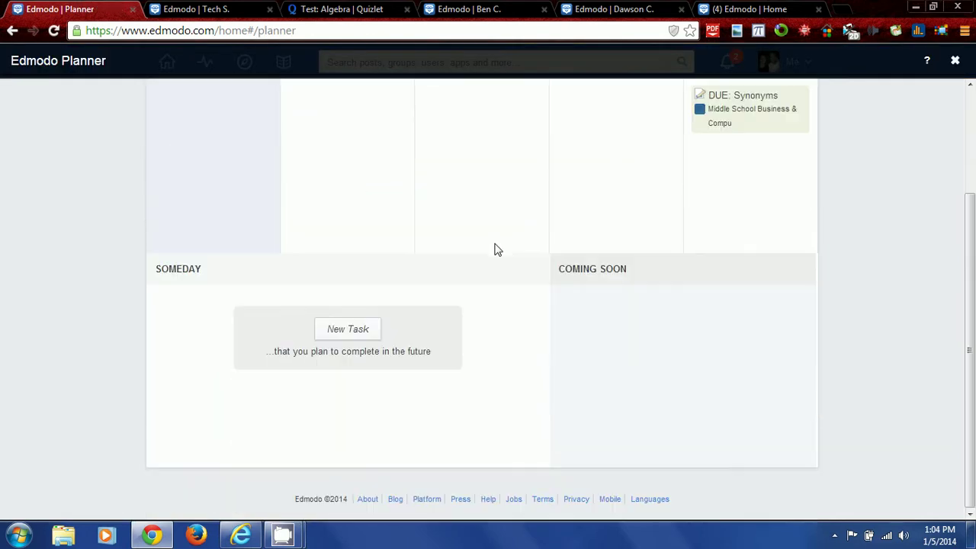
{"action": "scroll", "coordinate": [494, 249], "scroll_direction": "up", "scroll_amount": 2}
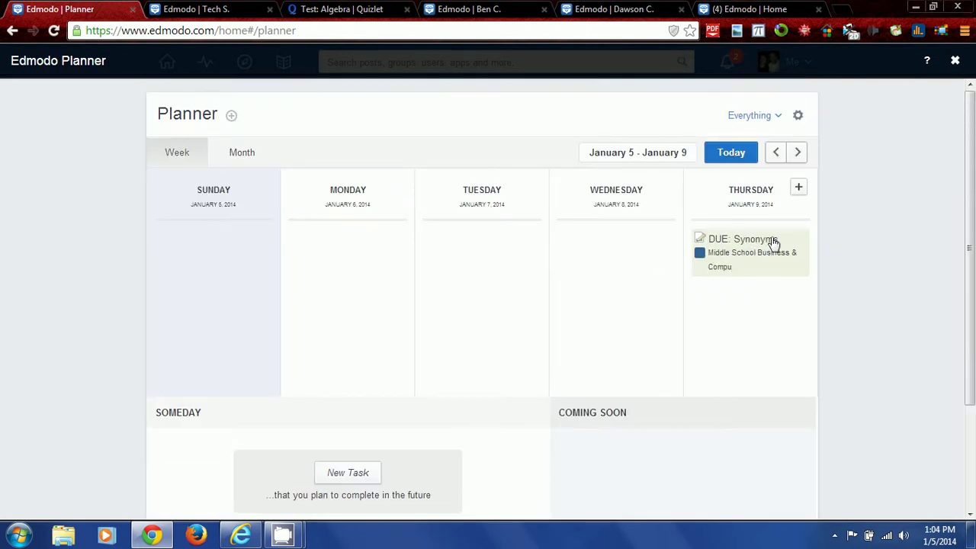
Advance the Planner to January 15 - January 19 and look over the days and the Someday and Coming Soon areas.
{"action": "left_click", "coordinate": [798, 156]}
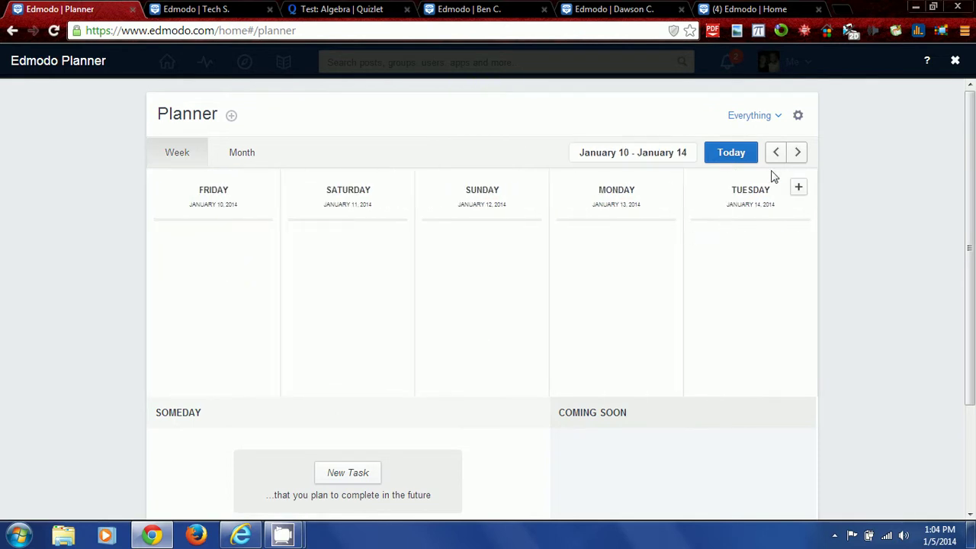
{"action": "left_click", "coordinate": [797, 154]}
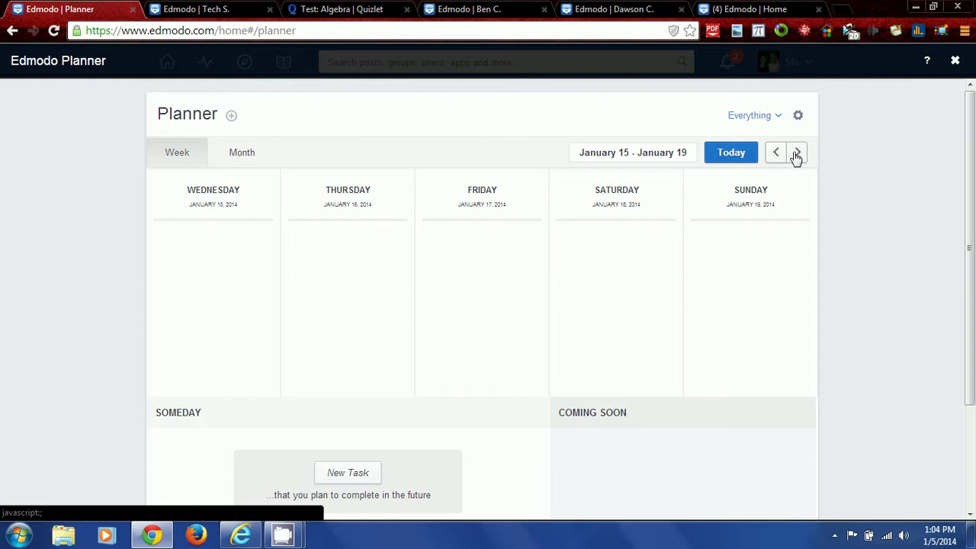
{"action": "scroll", "coordinate": [583, 334], "scroll_direction": "down", "scroll_amount": 3}
{"action": "scroll", "coordinate": [585, 333], "scroll_direction": "up", "scroll_amount": 3}
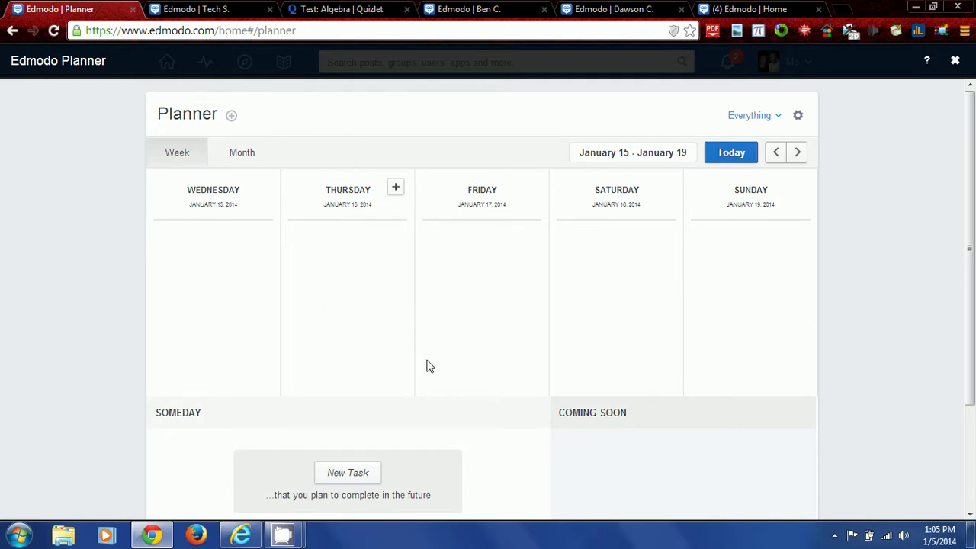
{"action": "scroll", "coordinate": [188, 287], "scroll_direction": "down", "scroll_amount": 3}
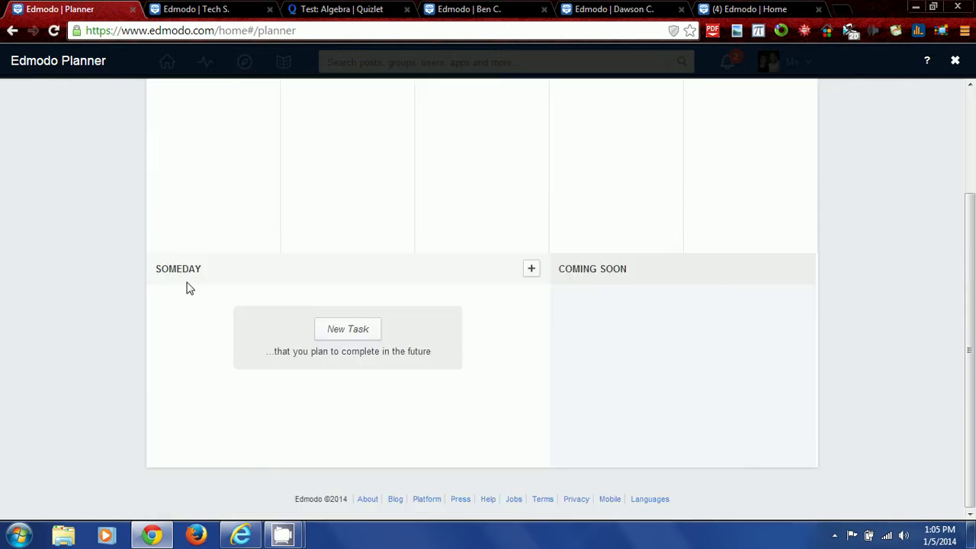
{"action": "scroll", "coordinate": [191, 289], "scroll_direction": "up", "scroll_amount": 3}
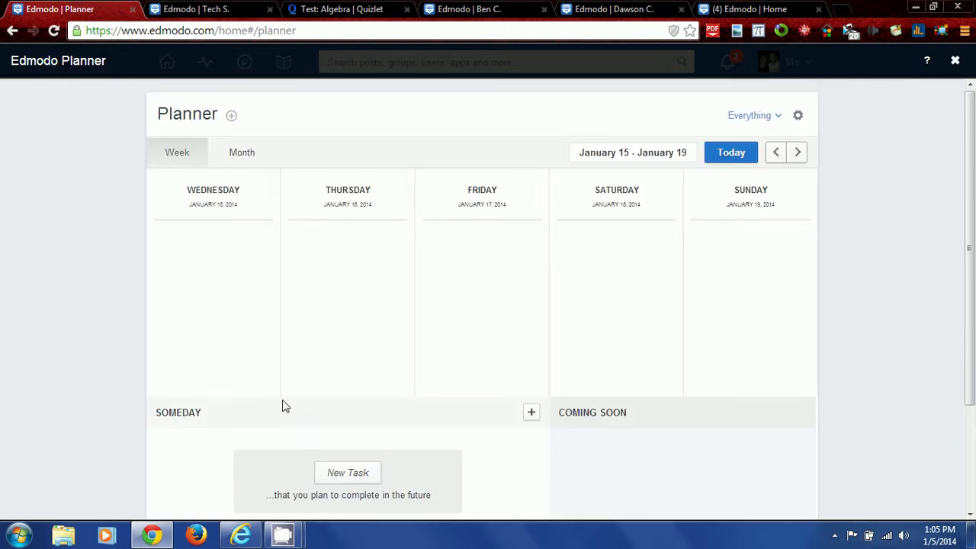
Examine the Planner's Someday and Coming Soon areas and go back to the January 5 - January 9 week.
{"action": "scroll", "coordinate": [283, 391], "scroll_direction": "down", "scroll_amount": 3}
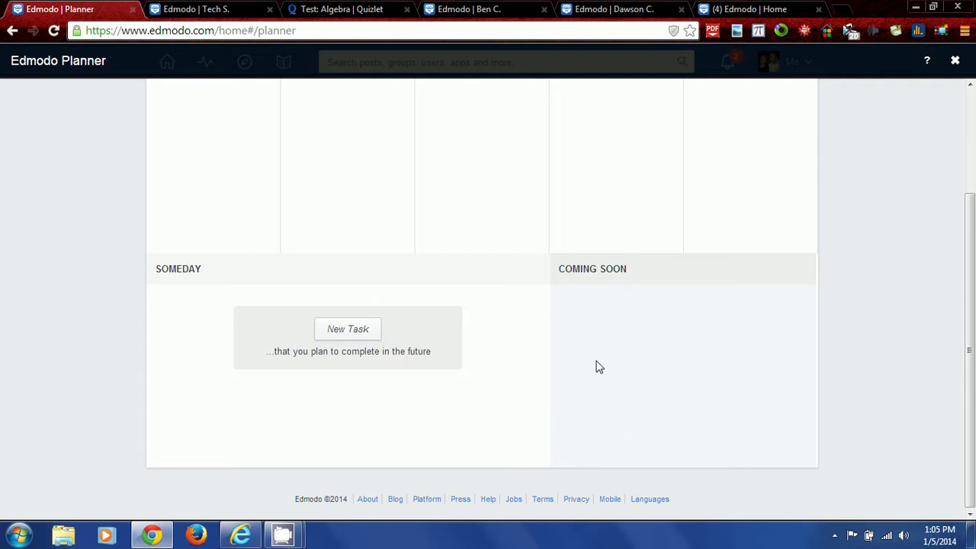
{"action": "scroll", "coordinate": [584, 345], "scroll_direction": "up", "scroll_amount": 1}
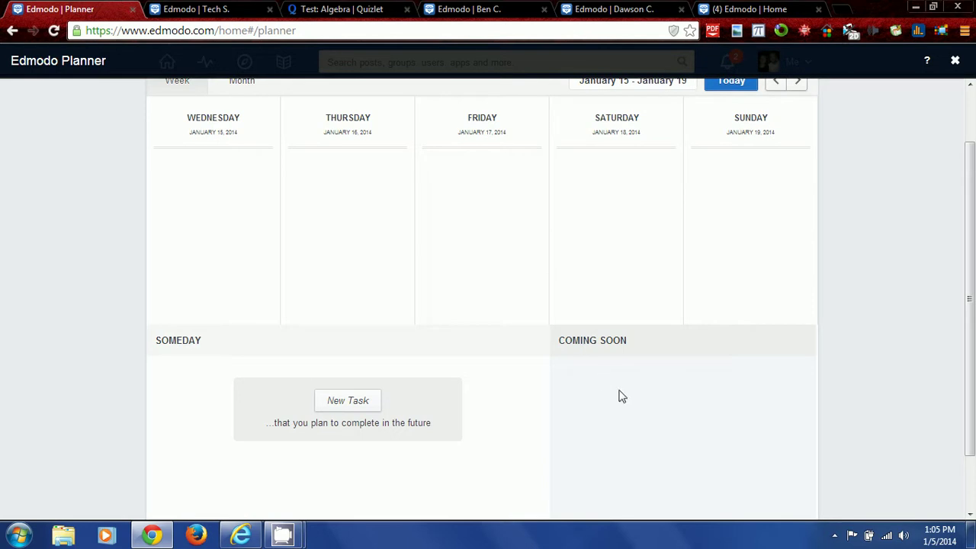
{"action": "scroll", "coordinate": [619, 392], "scroll_direction": "up", "scroll_amount": 1}
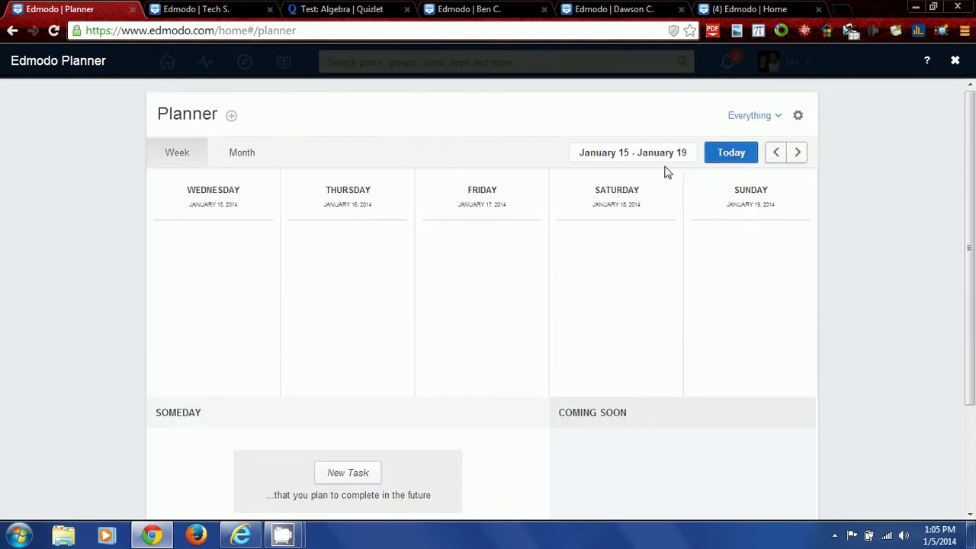
{"action": "left_click", "coordinate": [773, 154]}
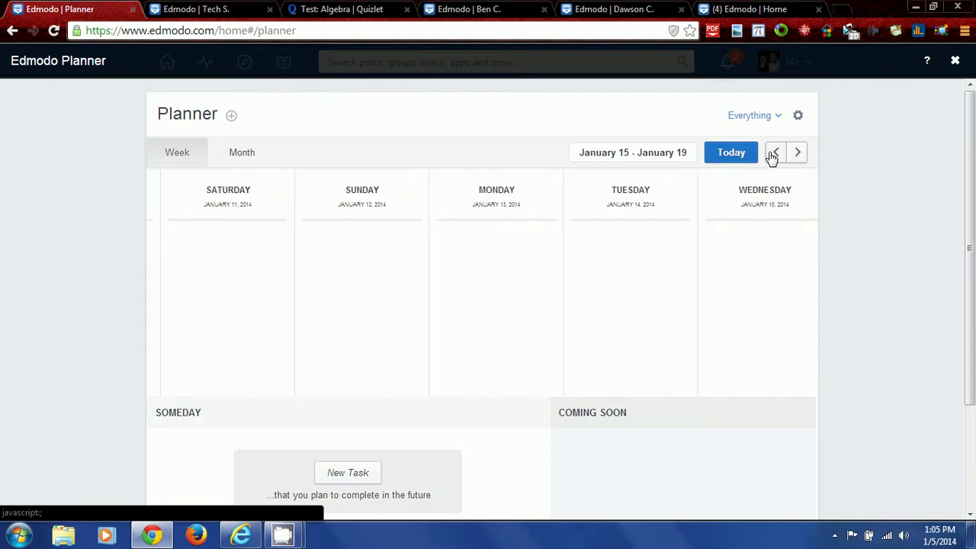
{"action": "left_click", "coordinate": [772, 154]}
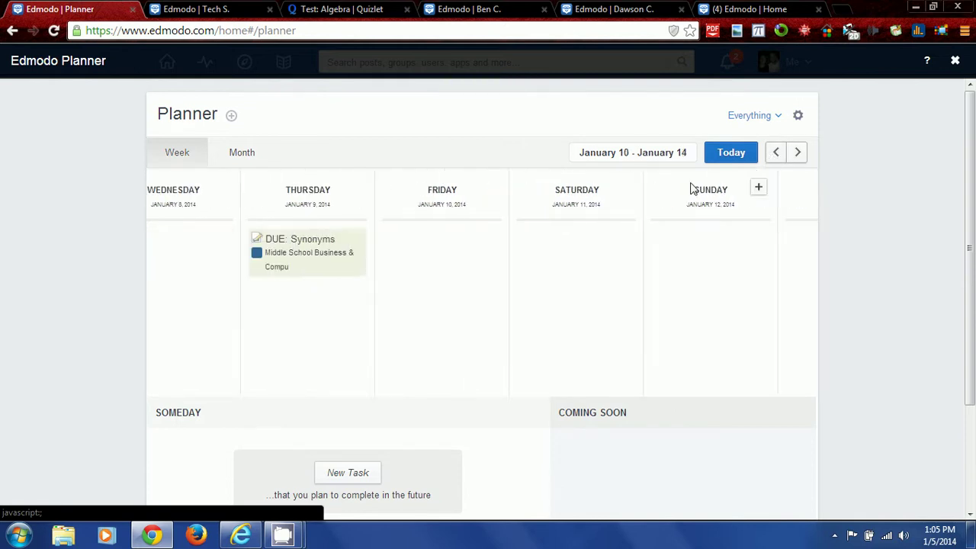
Switch the Planner to the month view and look over the January 2014 calendar.
{"action": "left_click", "coordinate": [239, 157]}
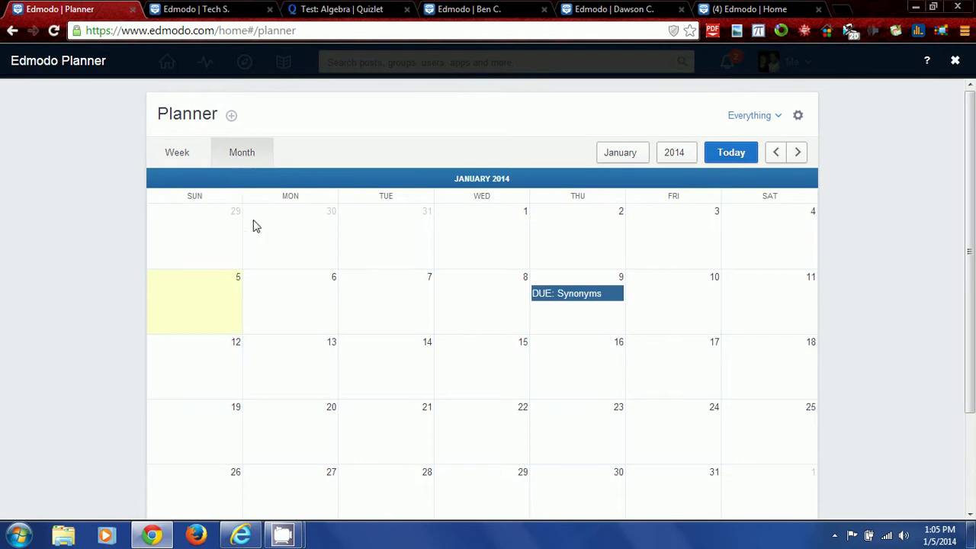
{"action": "scroll", "coordinate": [458, 367], "scroll_direction": "down", "scroll_amount": 2}
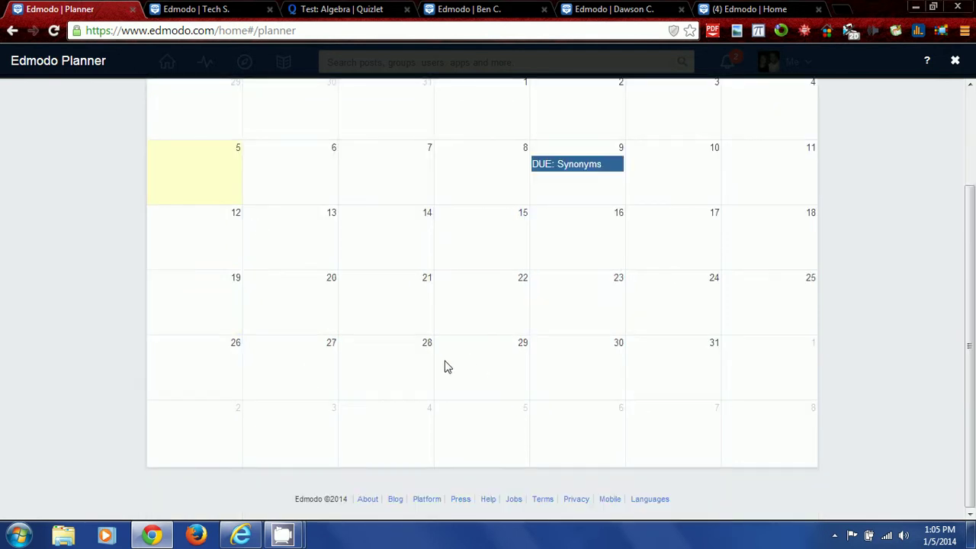
{"action": "scroll", "coordinate": [432, 370], "scroll_direction": "up", "scroll_amount": 2}
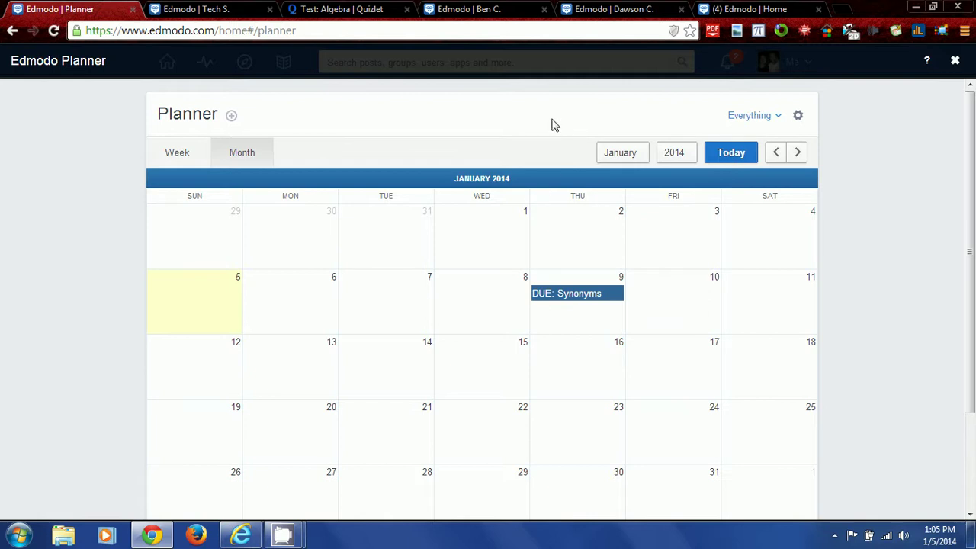
Leave the Planner for the home page and look over its groups, communities and latest posts.
{"action": "left_click", "coordinate": [12, 31]}
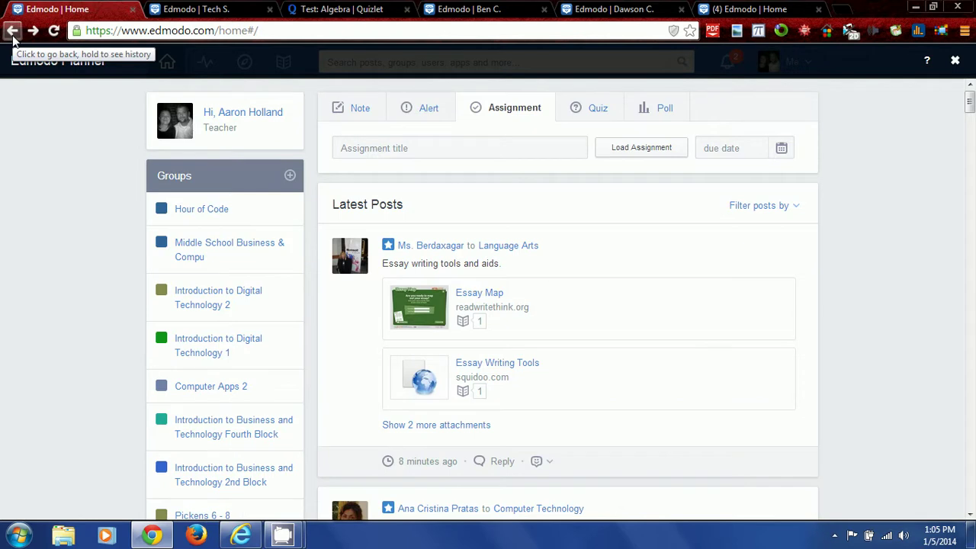
{"action": "scroll", "coordinate": [55, 192], "scroll_direction": "down", "scroll_amount": 5}
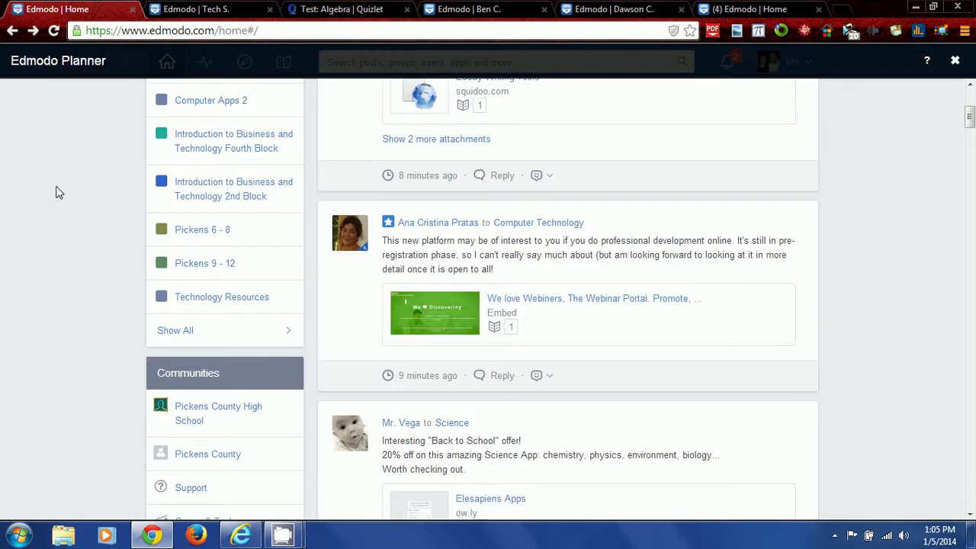
{"action": "scroll", "coordinate": [57, 192], "scroll_direction": "up", "scroll_amount": 4}
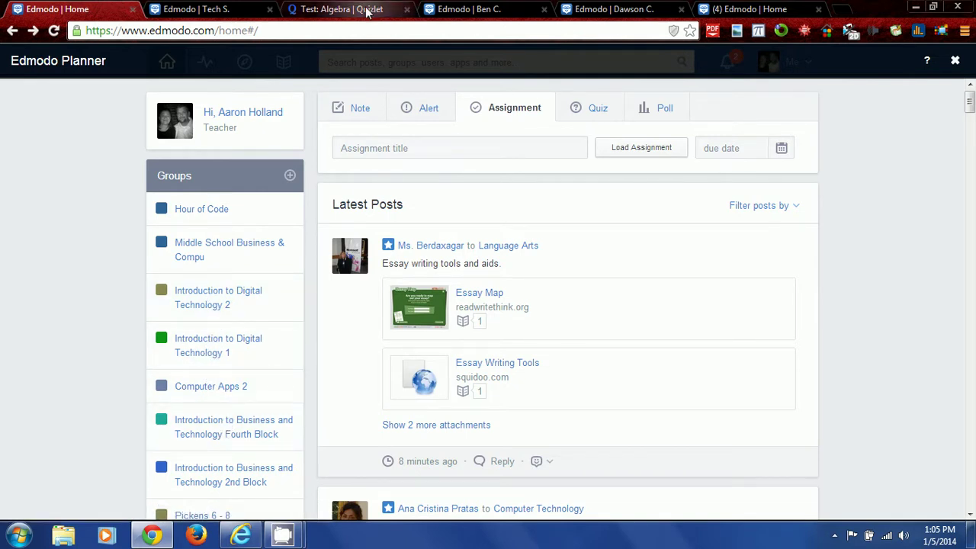
Award the "You Are A Winner:-)" badge to the Fourth Block student whose profile is already open, and look over the student's progress page.
{"action": "left_click", "coordinate": [481, 16]}
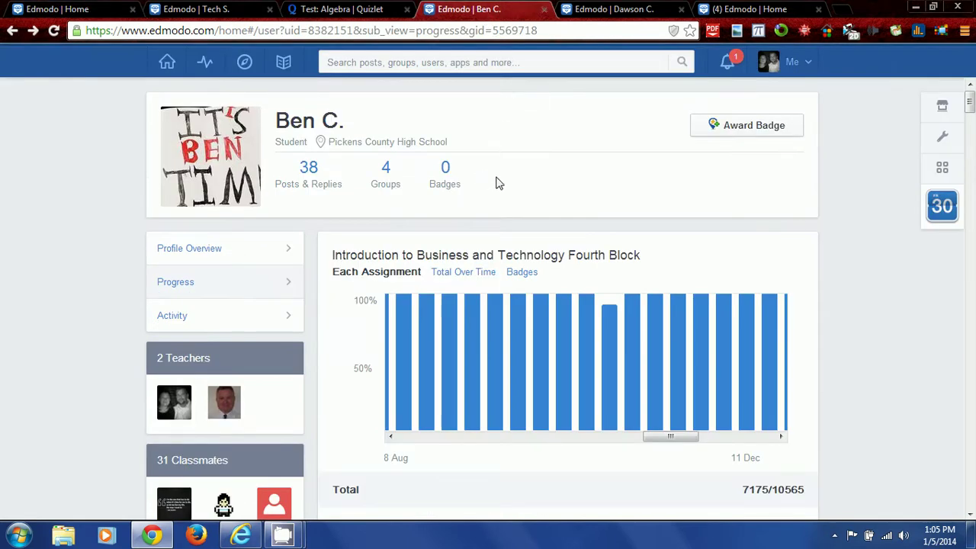
{"action": "left_click", "coordinate": [751, 129]}
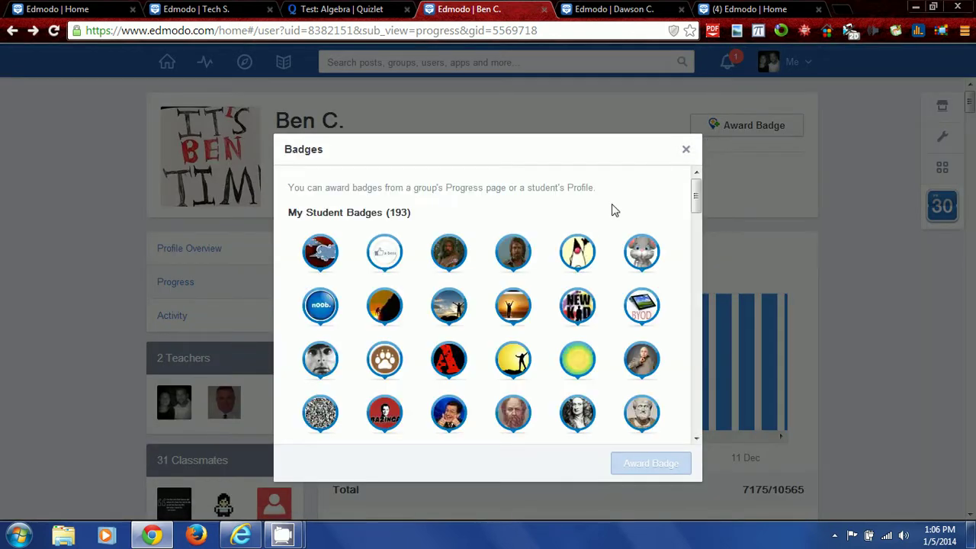
{"action": "scroll", "coordinate": [496, 284], "scroll_direction": "down", "scroll_amount": 2}
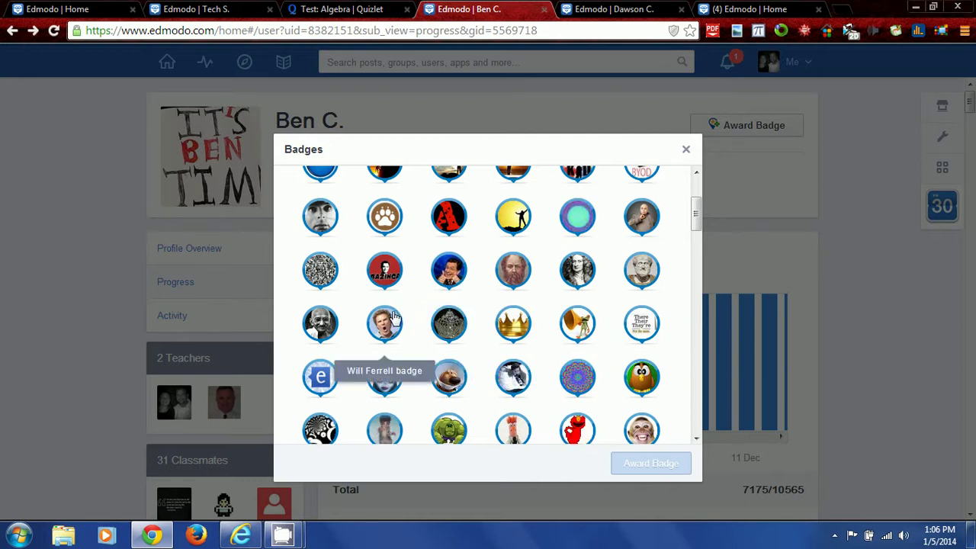
{"action": "scroll", "coordinate": [389, 320], "scroll_direction": "down", "scroll_amount": 3}
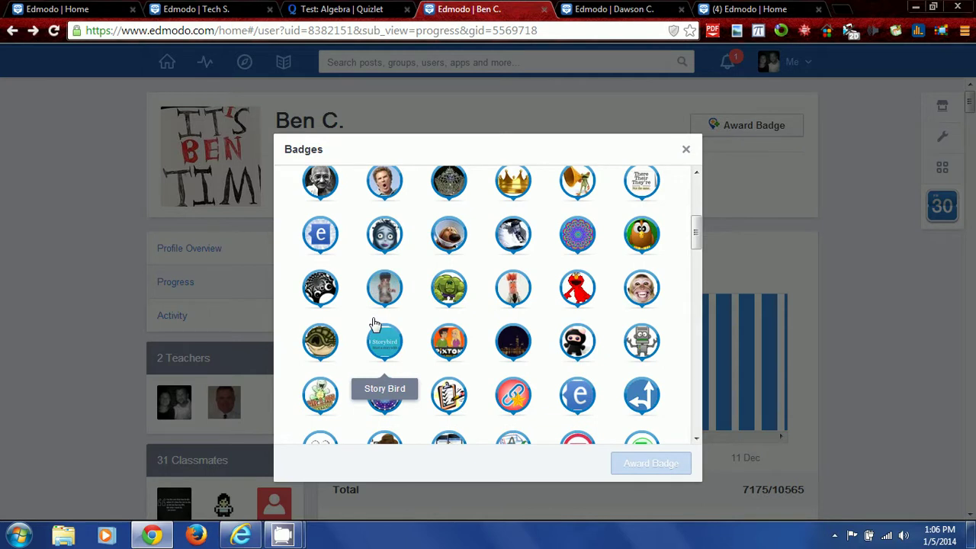
{"action": "scroll", "coordinate": [374, 326], "scroll_direction": "down", "scroll_amount": 6}
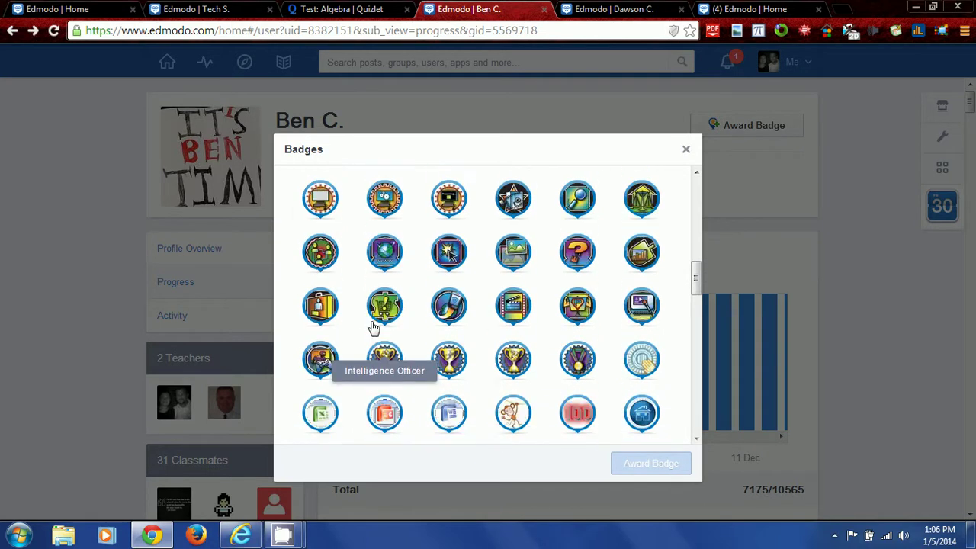
{"action": "scroll", "coordinate": [374, 327], "scroll_direction": "down", "scroll_amount": 10}
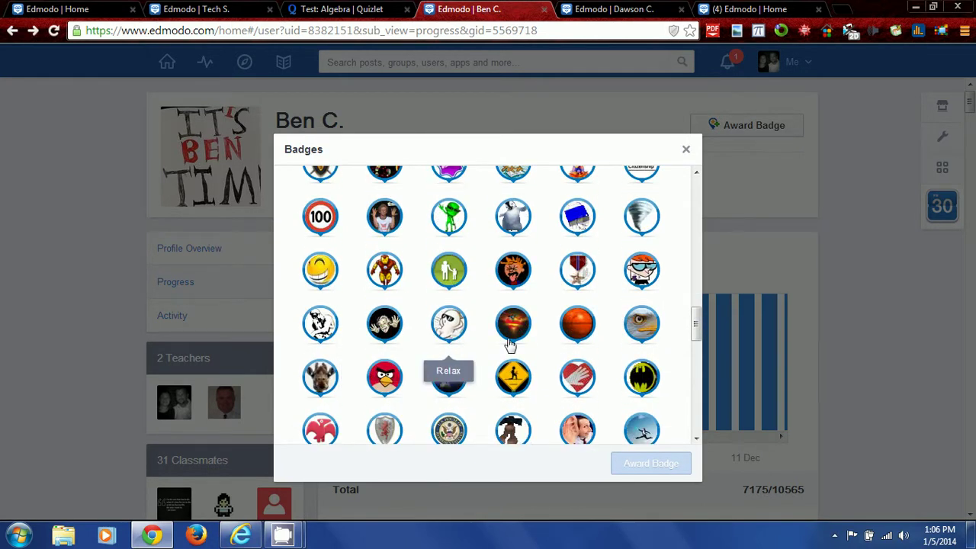
{"action": "scroll", "coordinate": [672, 371], "scroll_direction": "down", "scroll_amount": 3}
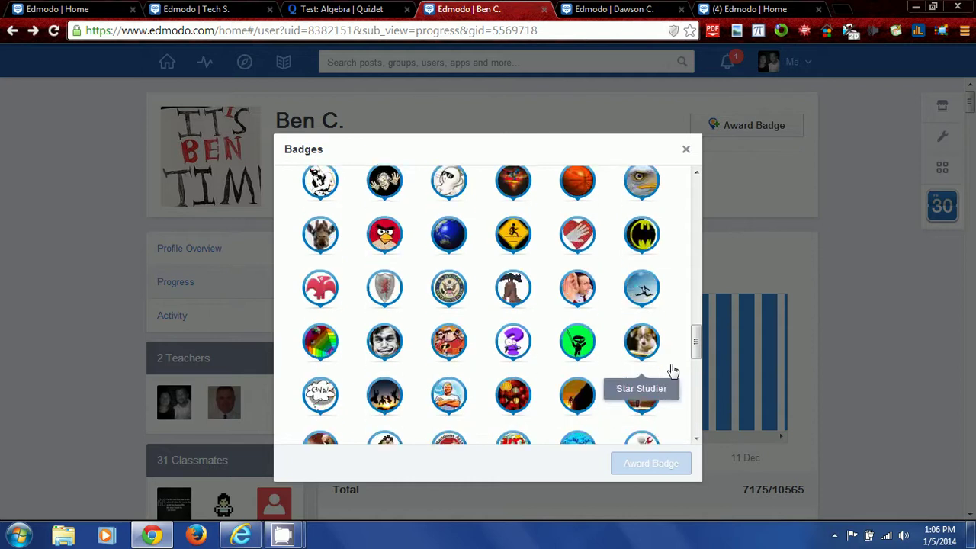
{"action": "scroll", "coordinate": [672, 371], "scroll_direction": "down", "scroll_amount": 1}
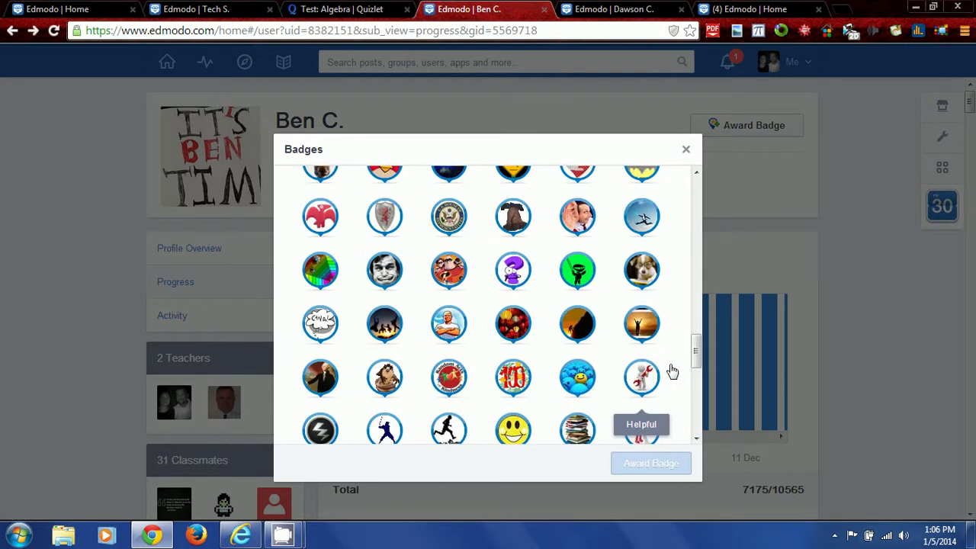
{"action": "scroll", "coordinate": [672, 370], "scroll_direction": "down", "scroll_amount": 3}
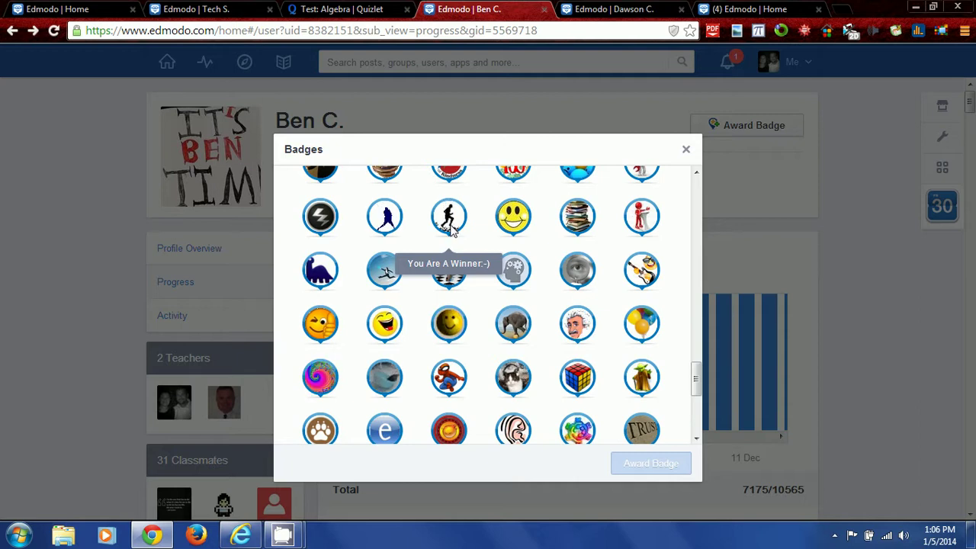
{"action": "left_click", "coordinate": [449, 221]}
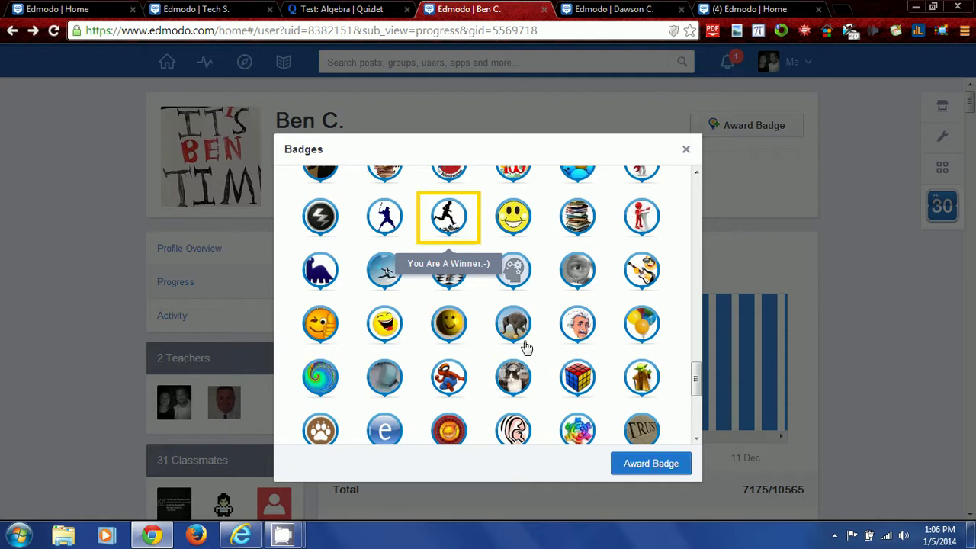
{"action": "left_click", "coordinate": [641, 454]}
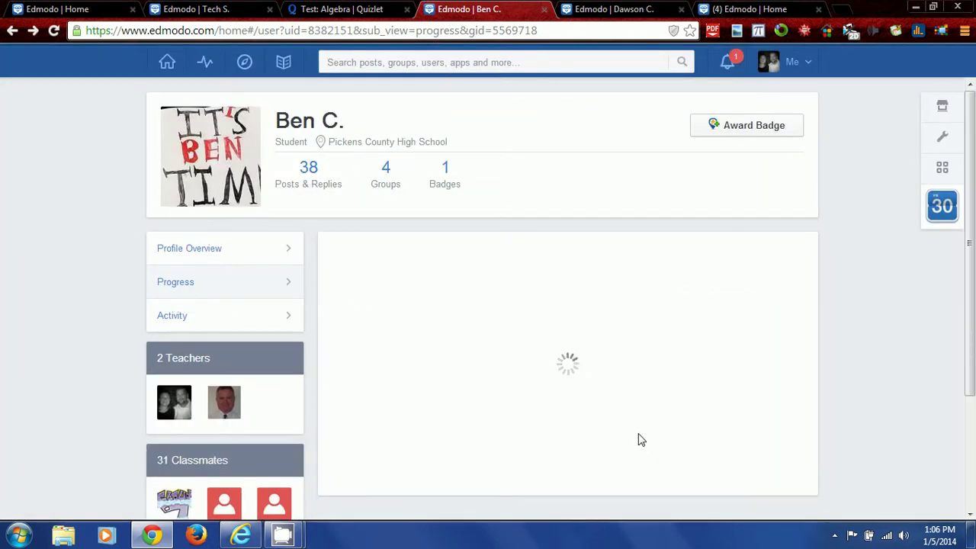
{"action": "scroll", "coordinate": [611, 200], "scroll_direction": "down", "scroll_amount": 4}
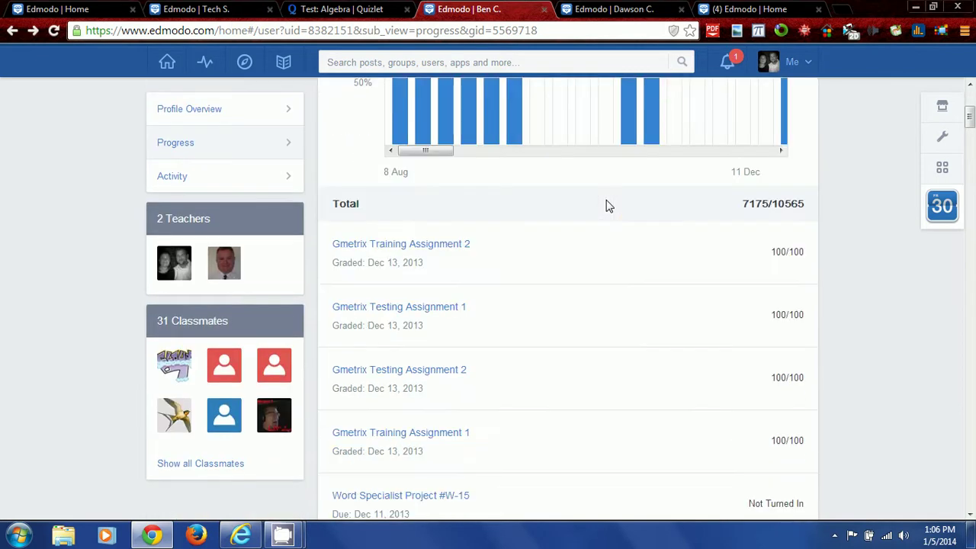
{"action": "scroll", "coordinate": [608, 207], "scroll_direction": "up", "scroll_amount": 4}
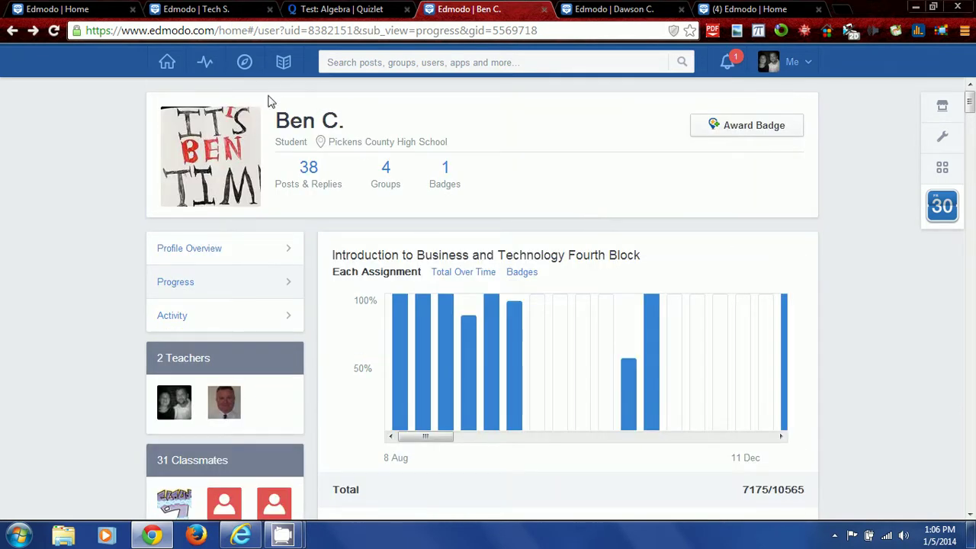
Return to the home page, open the profile of the teacher who posted "Essay writing tools and aids." and show their My Student Badges collection.
{"action": "left_click", "coordinate": [167, 64]}
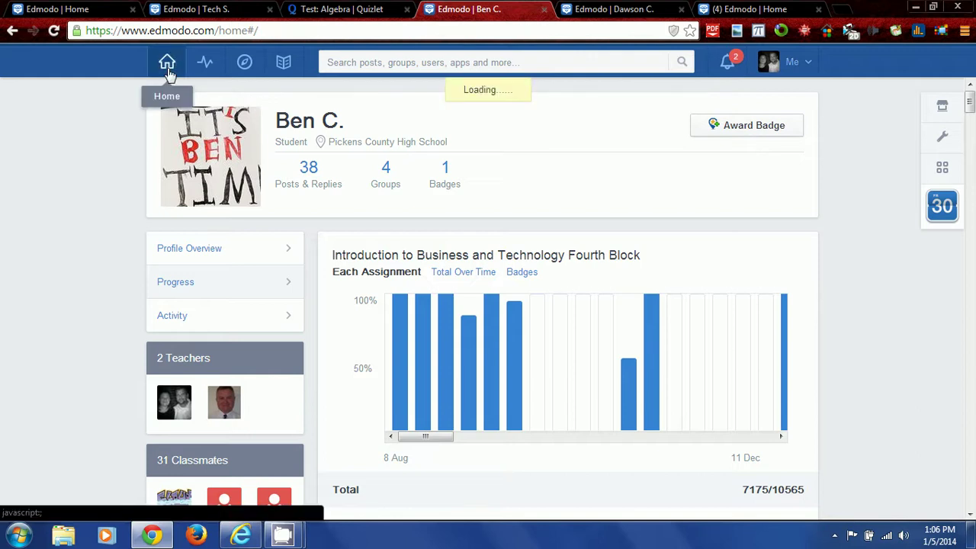
{"action": "scroll", "coordinate": [113, 182], "scroll_direction": "down", "scroll_amount": 6}
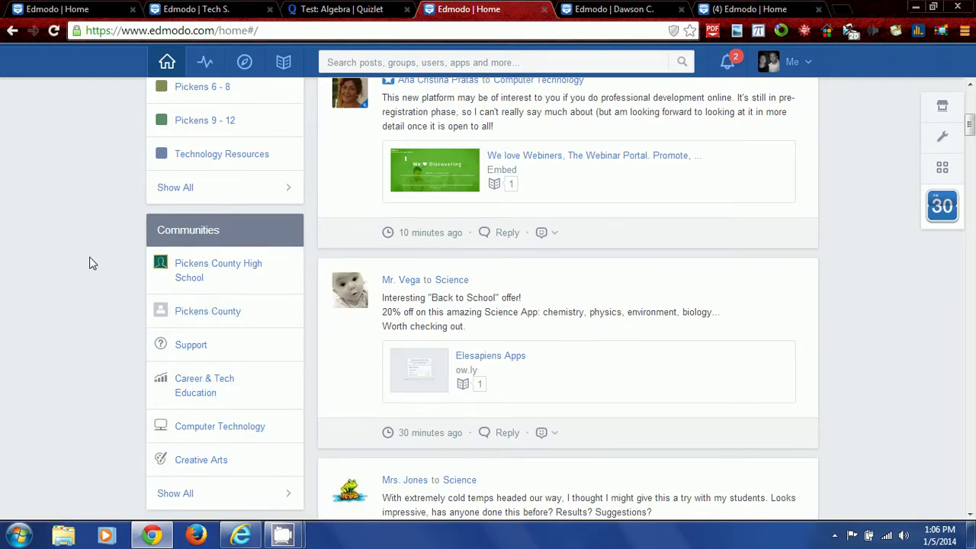
{"action": "scroll", "coordinate": [89, 263], "scroll_direction": "up", "scroll_amount": 6}
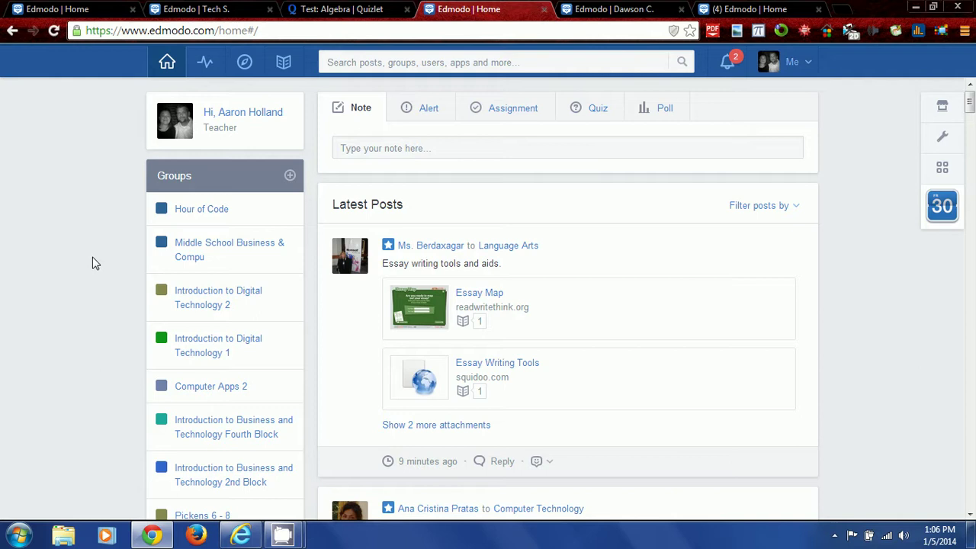
{"action": "left_click", "coordinate": [435, 250]}
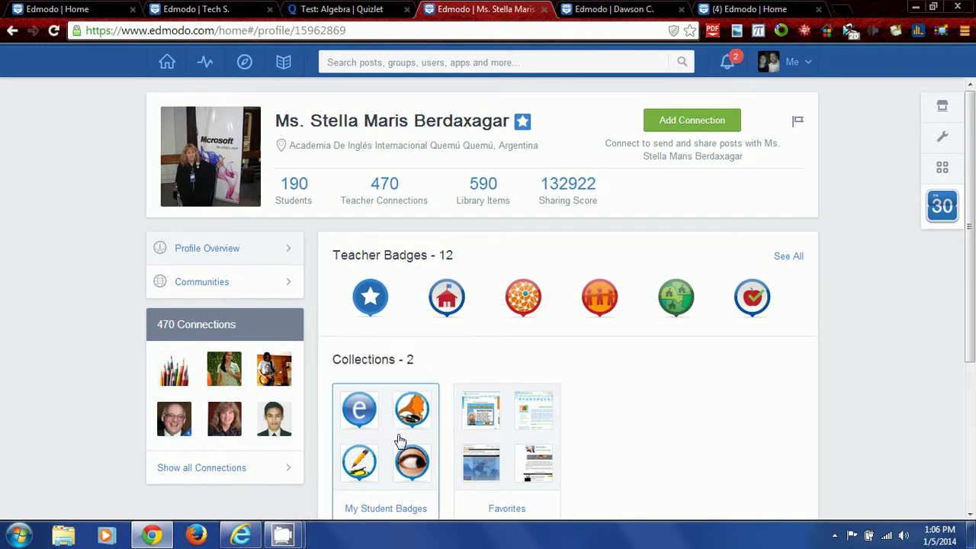
{"action": "scroll", "coordinate": [377, 412], "scroll_direction": "down", "scroll_amount": 1}
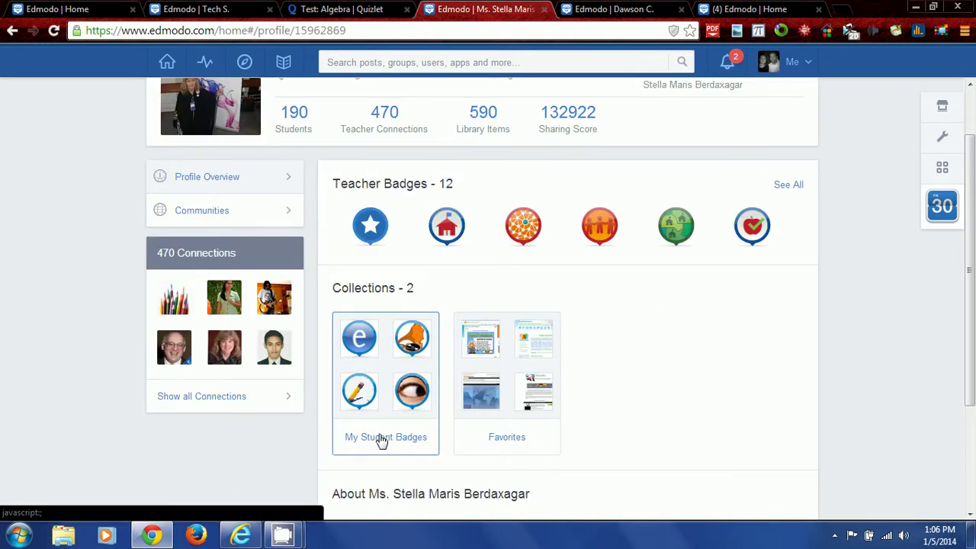
{"action": "left_click", "coordinate": [381, 439]}
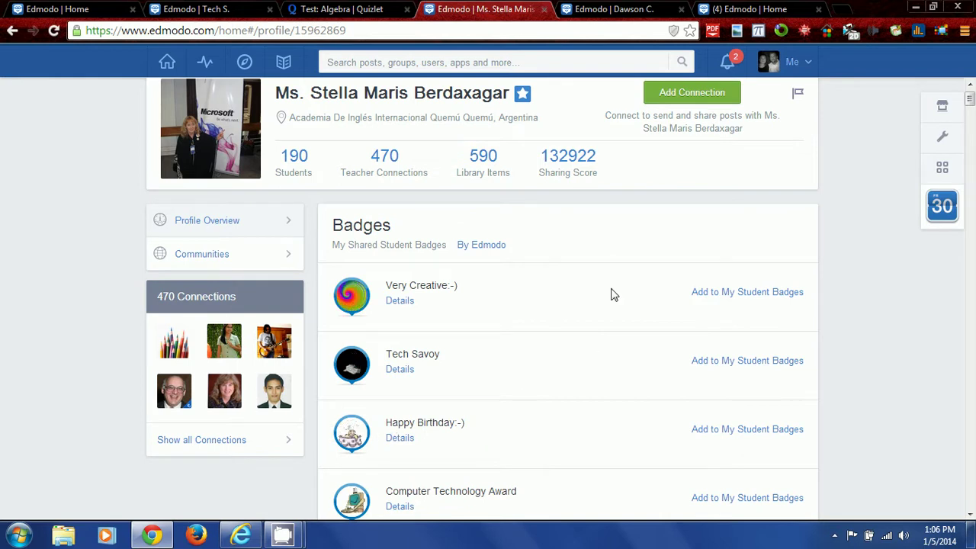
Add the teacher's shared "Super Fast Work" badge to My Student Badges and return to the home page.
{"action": "scroll", "coordinate": [614, 296], "scroll_direction": "down", "scroll_amount": 6}
{"action": "scroll", "coordinate": [614, 296], "scroll_direction": "up", "scroll_amount": 3}
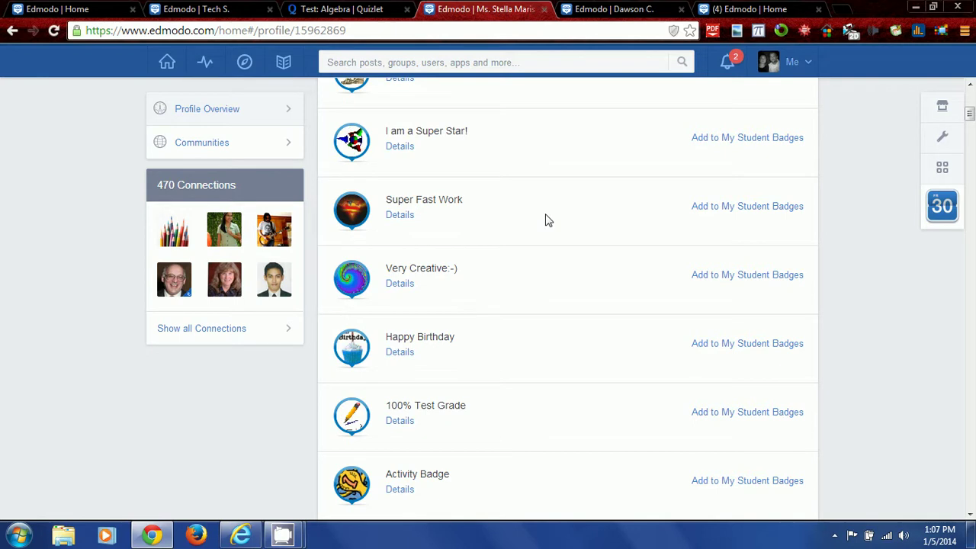
{"action": "left_click", "coordinate": [712, 207]}
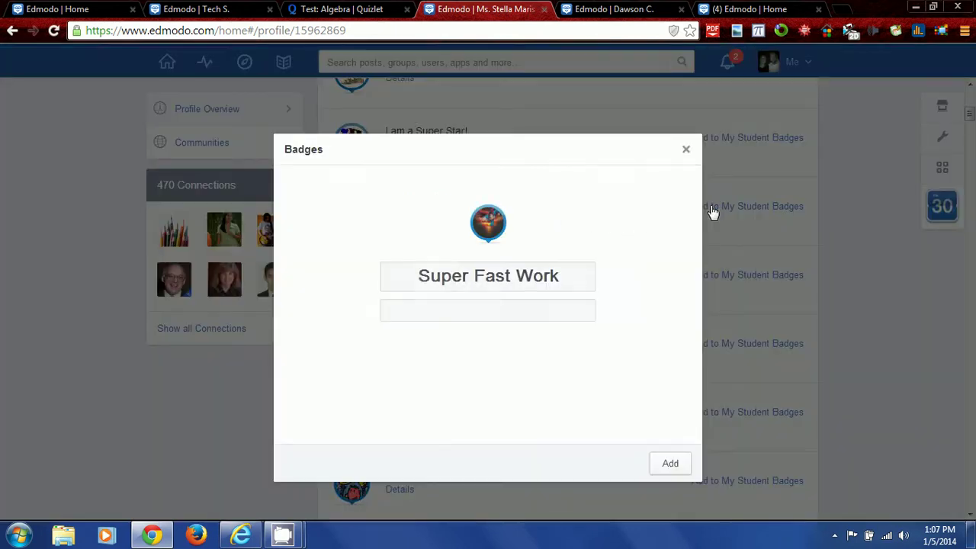
{"action": "left_click", "coordinate": [670, 462]}
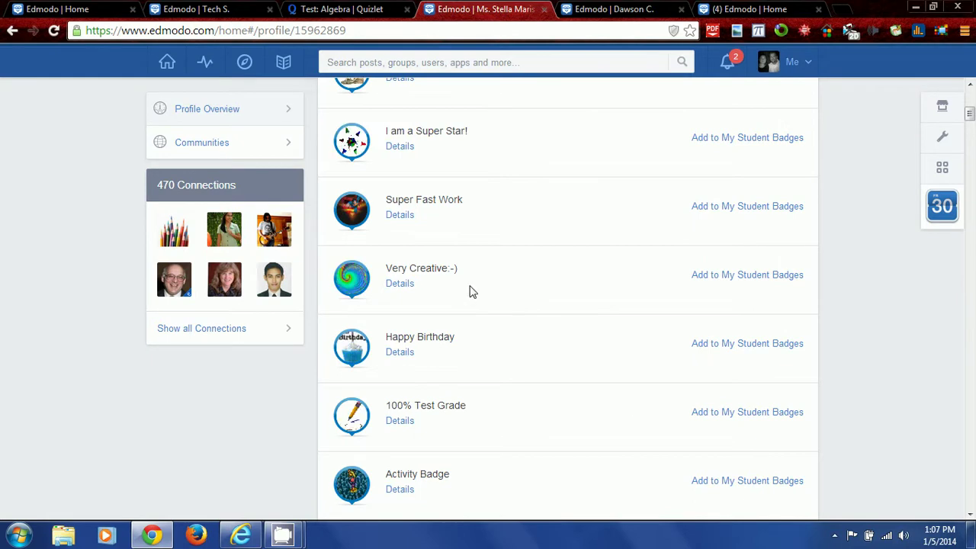
{"action": "scroll", "coordinate": [471, 289], "scroll_direction": "up", "scroll_amount": 7}
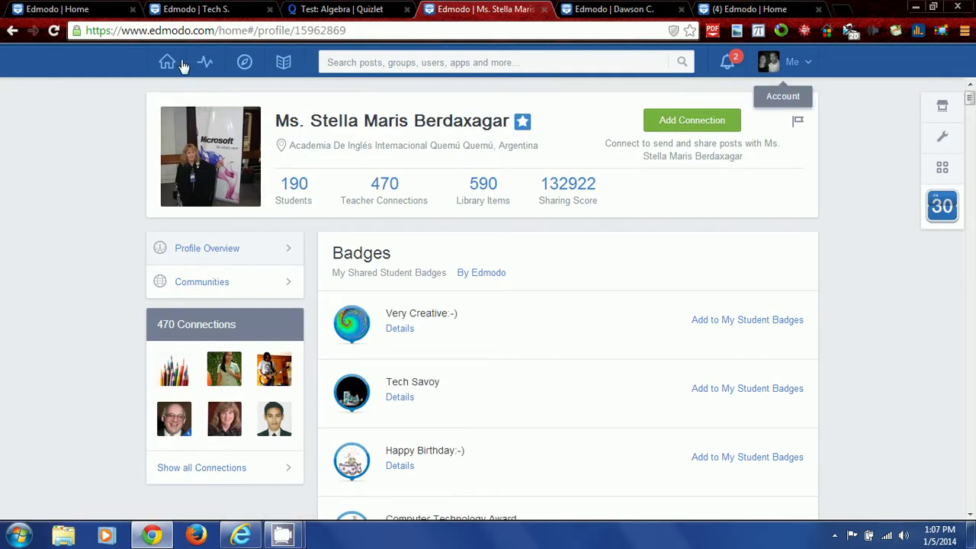
{"action": "left_click", "coordinate": [171, 64]}
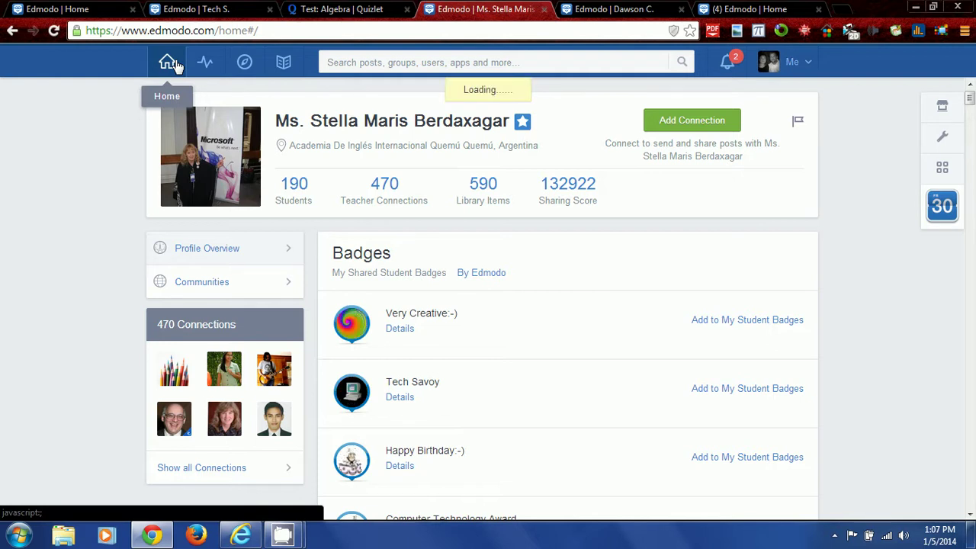
Open the teacher's own profile, show the My Student Badges collection, and view the "Super Fast Work" badge's details before closing them.
{"action": "left_click", "coordinate": [241, 116]}
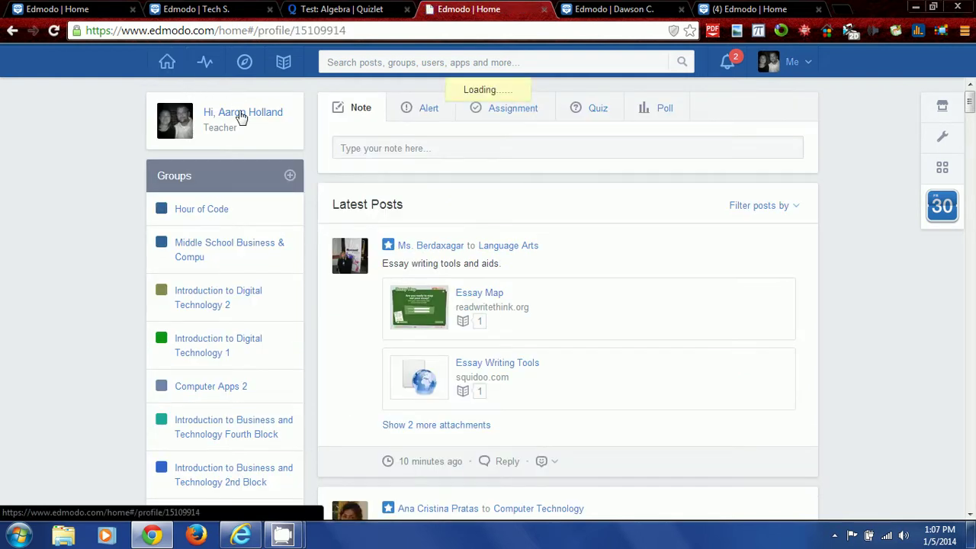
{"action": "scroll", "coordinate": [405, 175], "scroll_direction": "down", "scroll_amount": 2}
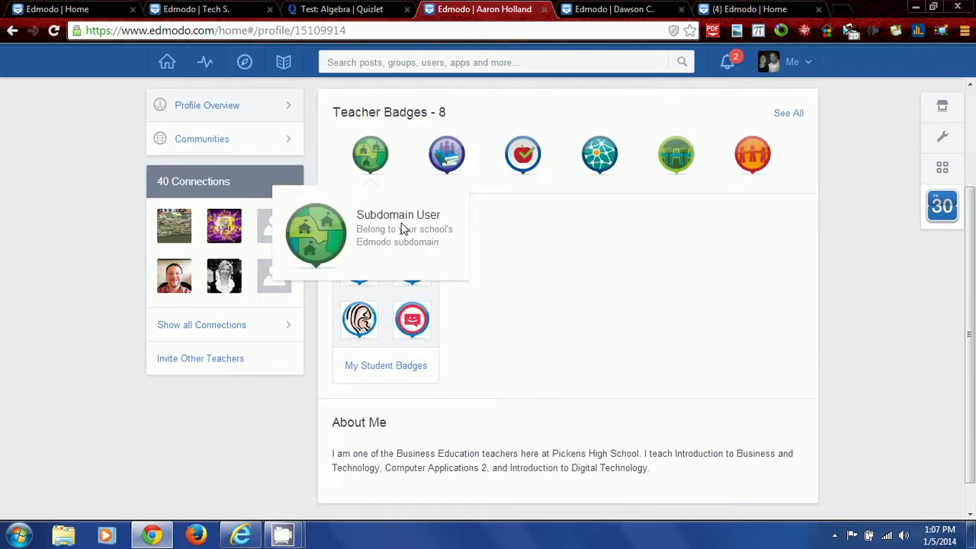
{"action": "left_click", "coordinate": [379, 322]}
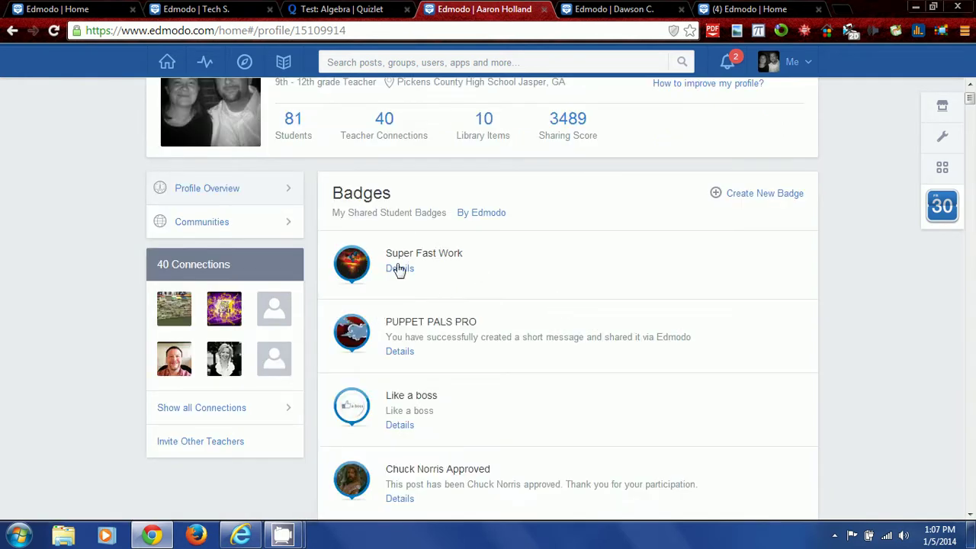
{"action": "left_click", "coordinate": [398, 268]}
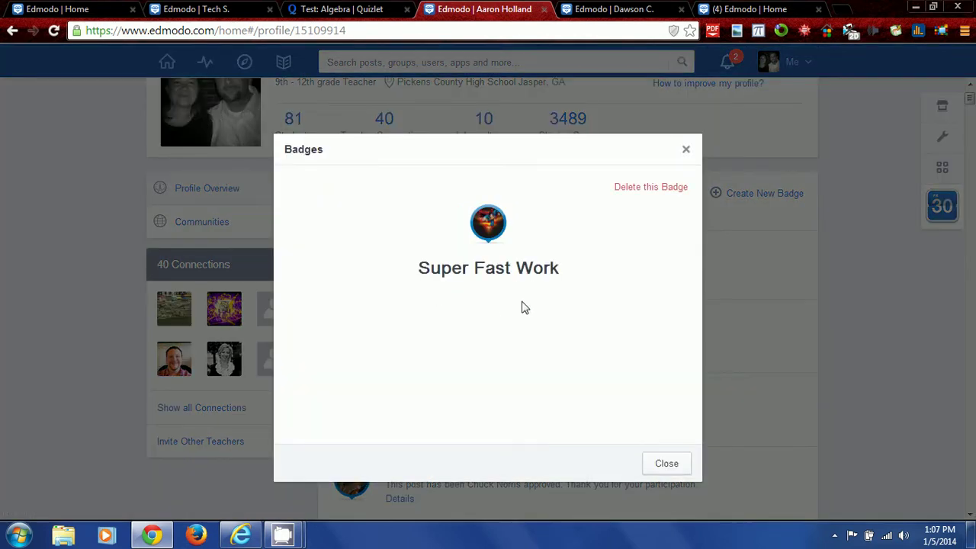
{"action": "left_click", "coordinate": [687, 150]}
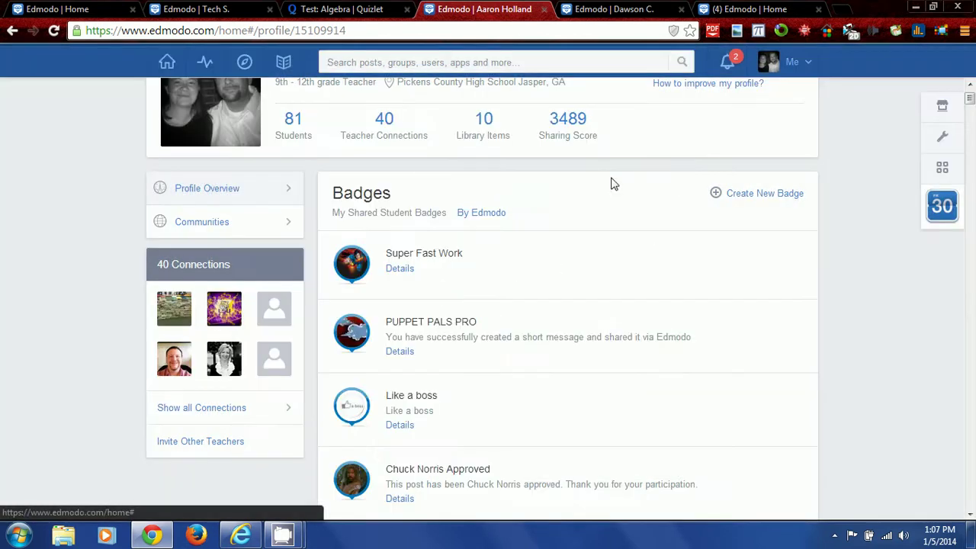
Show the student badges provided by Edmodo and look through the whole list.
{"action": "scroll", "coordinate": [534, 248], "scroll_direction": "up", "scroll_amount": 2}
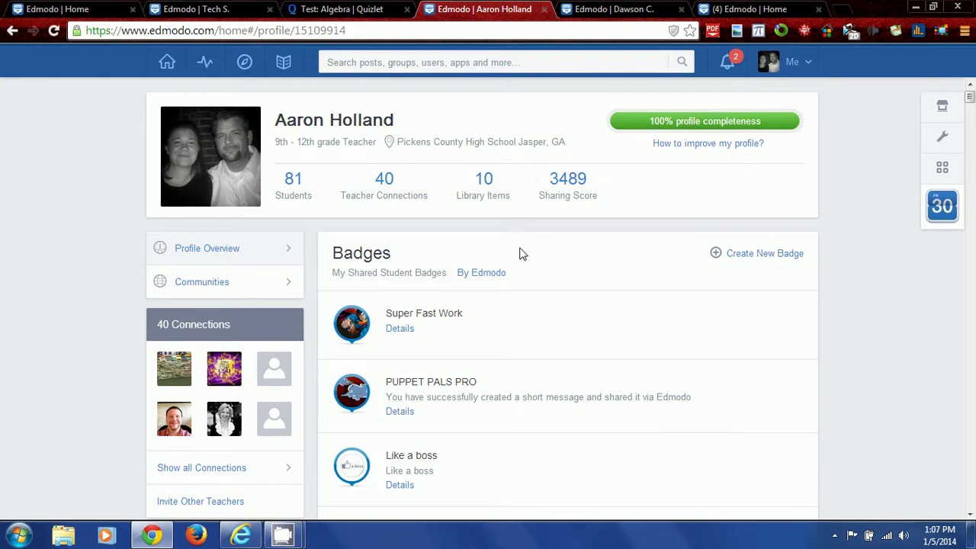
{"action": "left_click", "coordinate": [469, 279]}
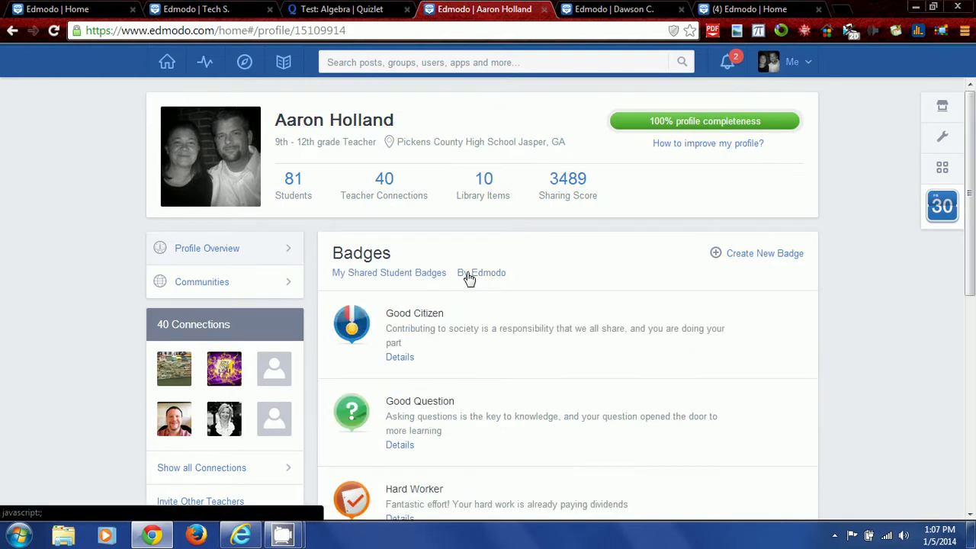
{"action": "scroll", "coordinate": [460, 349], "scroll_direction": "down", "scroll_amount": 6}
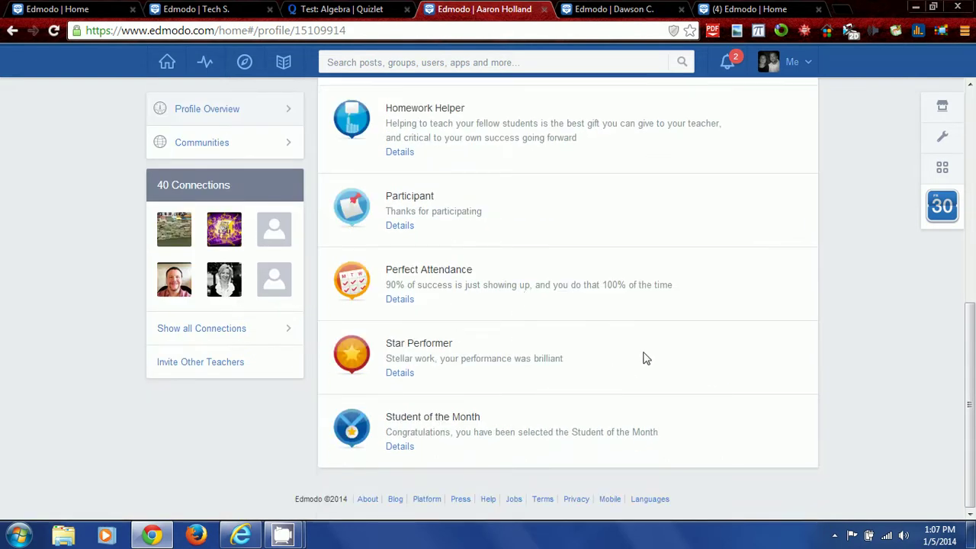
{"action": "scroll", "coordinate": [542, 390], "scroll_direction": "up", "scroll_amount": 6}
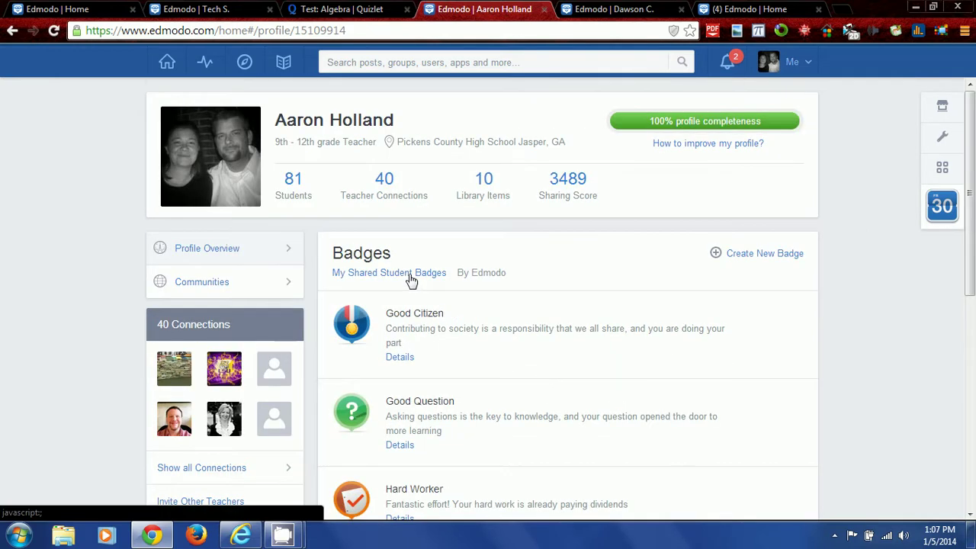
Switch the badge list back to My Shared Student Badges and look through the teacher's collected badges.
{"action": "left_click", "coordinate": [411, 274]}
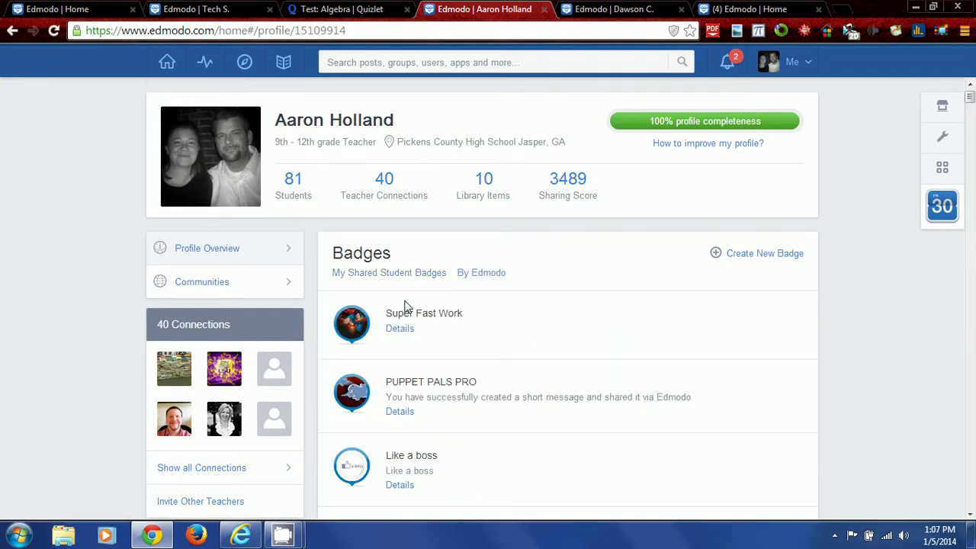
{"action": "scroll", "coordinate": [441, 320], "scroll_direction": "down", "scroll_amount": 4}
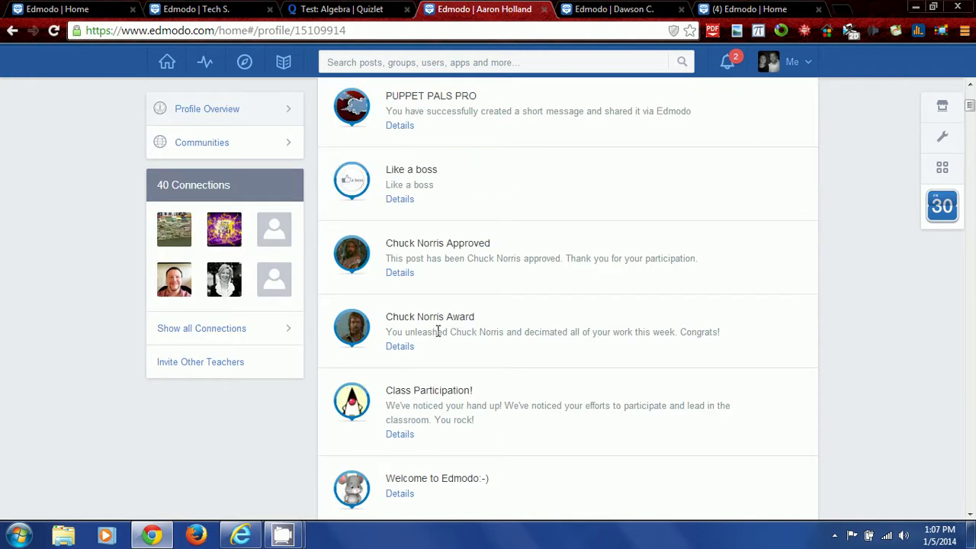
{"action": "scroll", "coordinate": [438, 334], "scroll_direction": "down", "scroll_amount": 8}
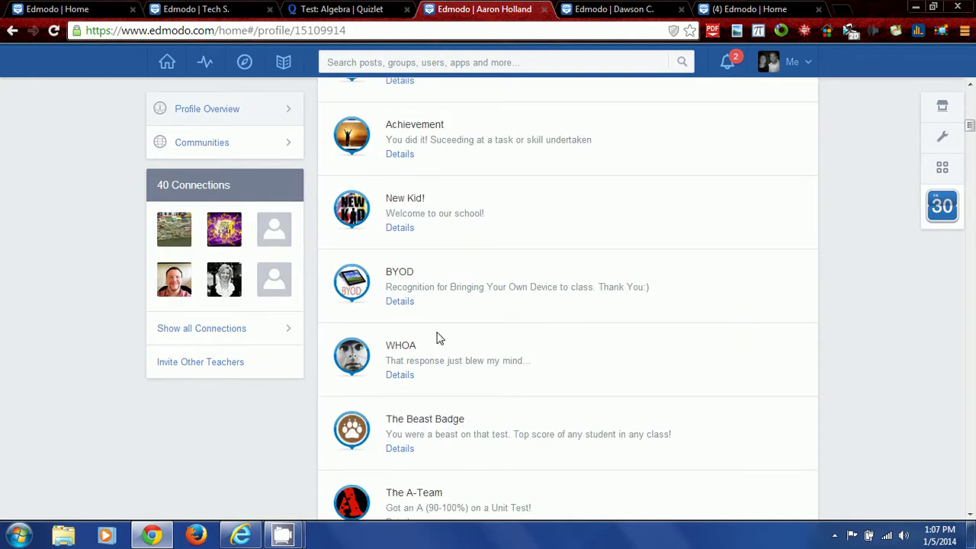
{"action": "scroll", "coordinate": [439, 338], "scroll_direction": "down", "scroll_amount": 4}
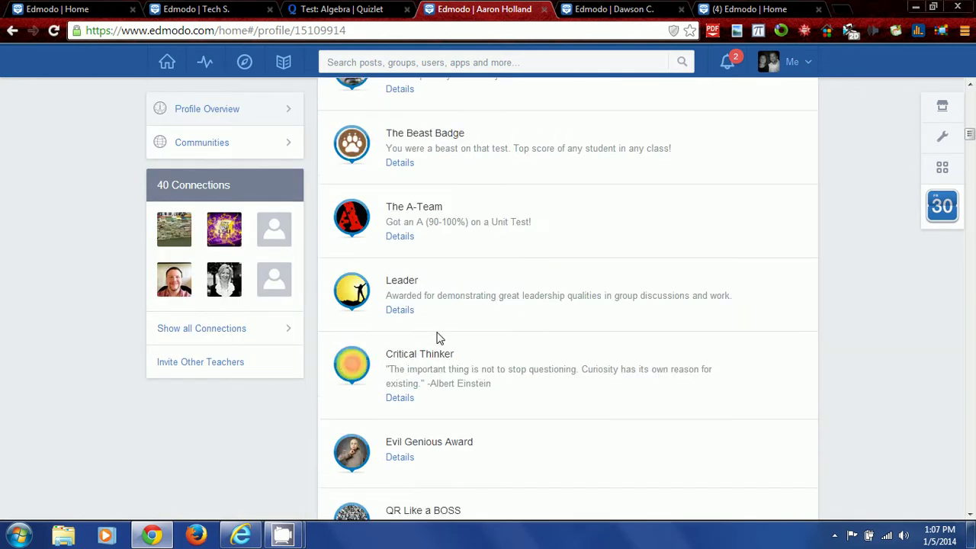
{"action": "scroll", "coordinate": [438, 339], "scroll_direction": "down", "scroll_amount": 3}
{"action": "scroll", "coordinate": [438, 339], "scroll_direction": "up", "scroll_amount": 20}
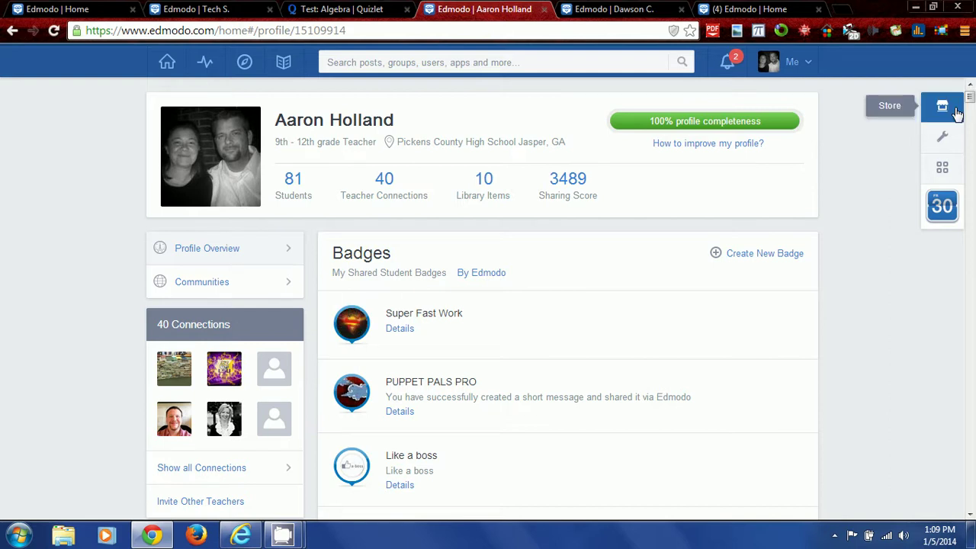
Show the teacher's installed apps, look them over, and close the app overview.
{"action": "left_click", "coordinate": [943, 170]}
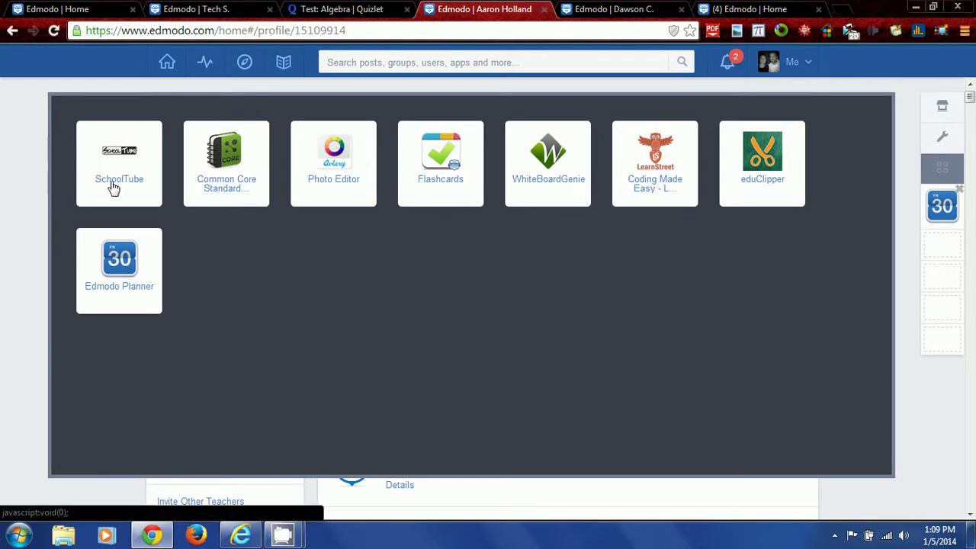
{"action": "right_click", "coordinate": [299, 261]}
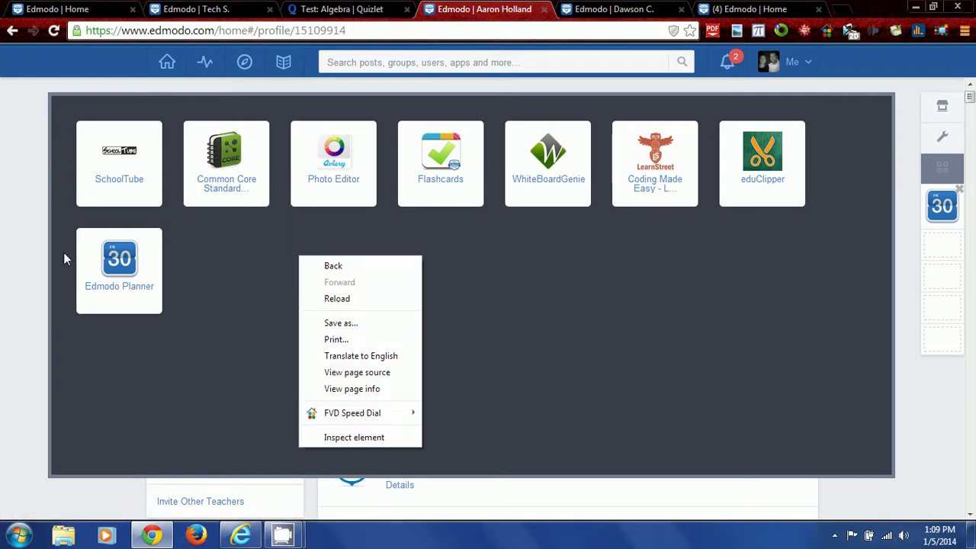
{"action": "left_click", "coordinate": [43, 256]}
{"action": "left_click", "coordinate": [44, 256]}
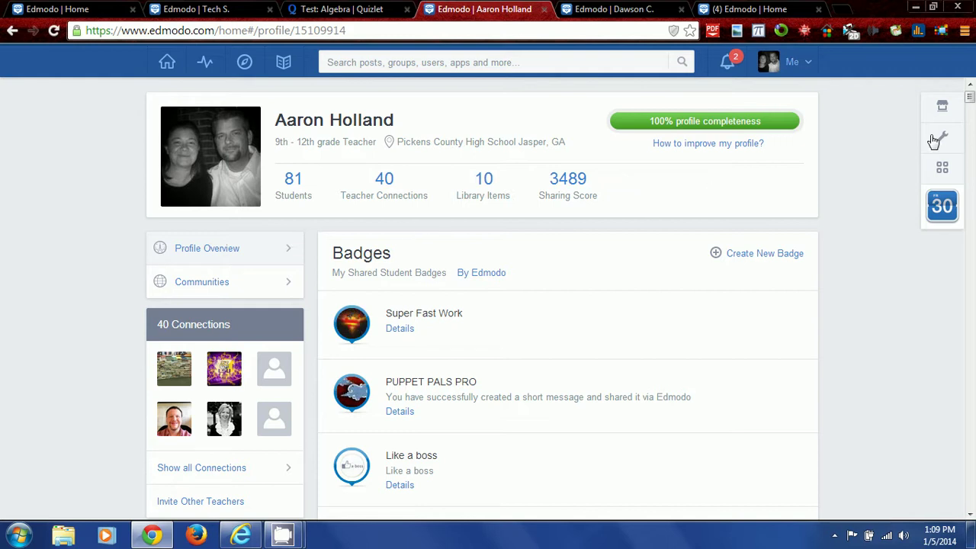
Open the Edmodo Store and look over its free, paid and recently added apps and the subject categories.
{"action": "left_click", "coordinate": [946, 113]}
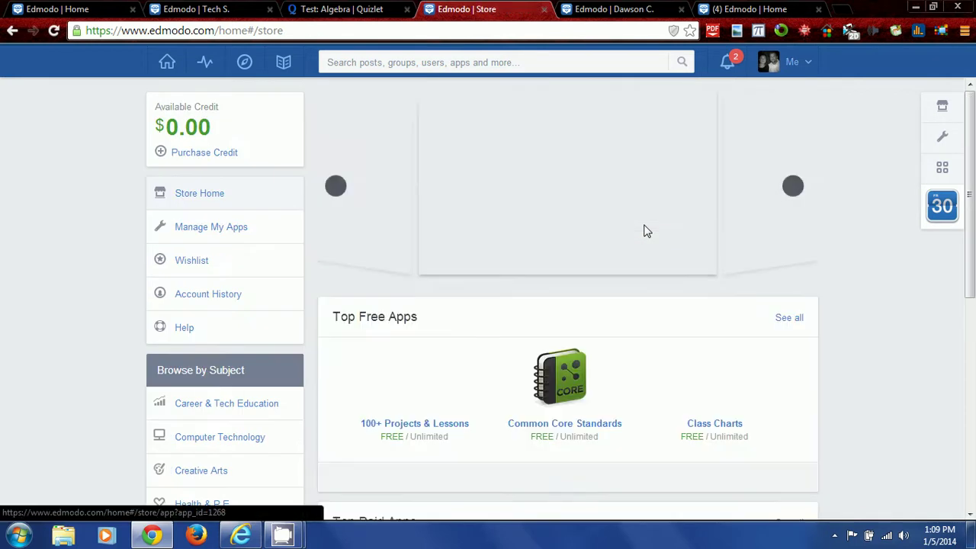
{"action": "scroll", "coordinate": [621, 238], "scroll_direction": "down", "scroll_amount": 3}
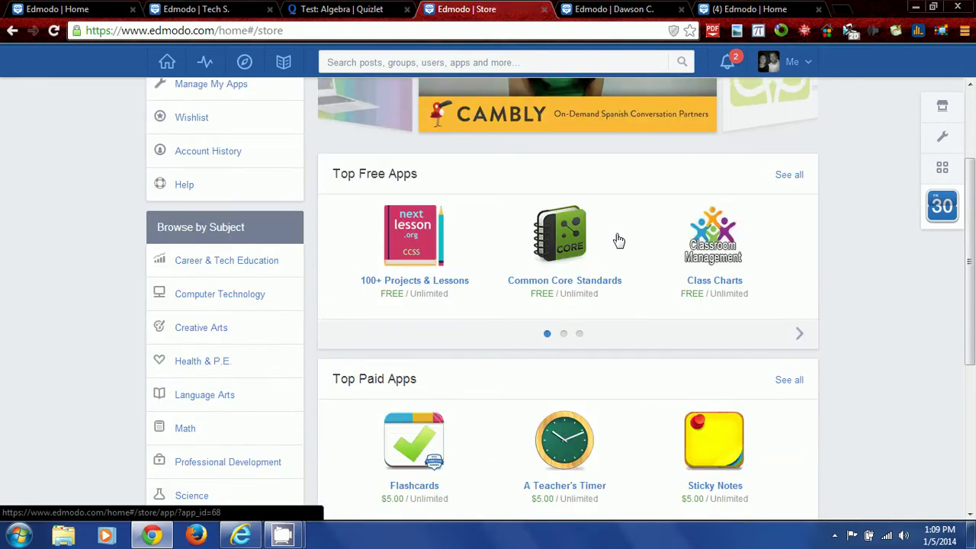
{"action": "scroll", "coordinate": [619, 241], "scroll_direction": "down", "scroll_amount": 1}
{"action": "scroll", "coordinate": [619, 241], "scroll_direction": "down", "scroll_amount": 2}
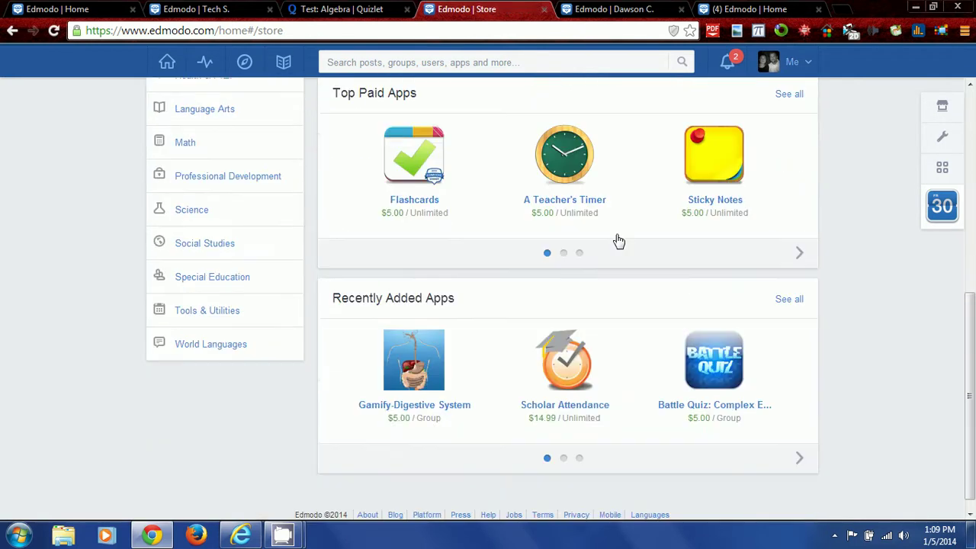
{"action": "scroll", "coordinate": [619, 241], "scroll_direction": "up", "scroll_amount": 3}
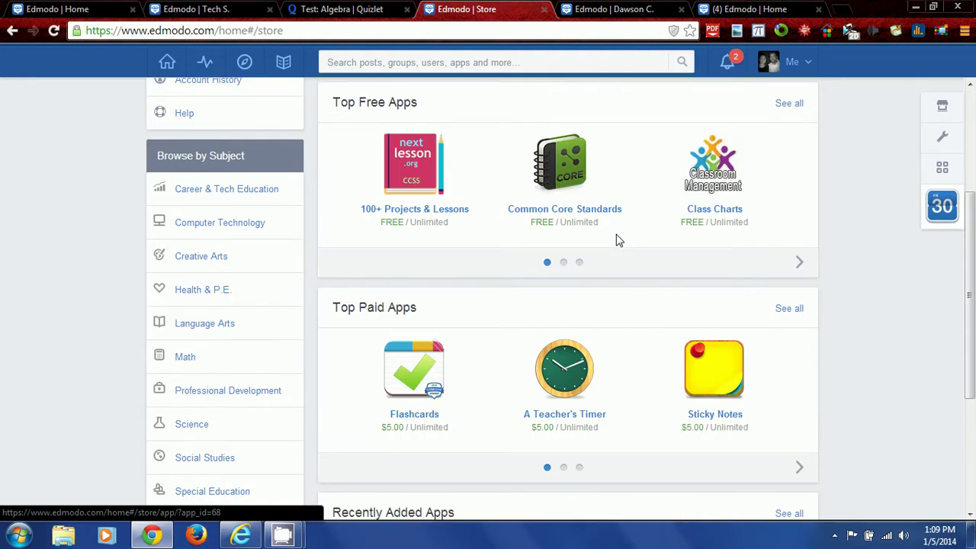
{"action": "scroll", "coordinate": [619, 241], "scroll_direction": "up", "scroll_amount": 1}
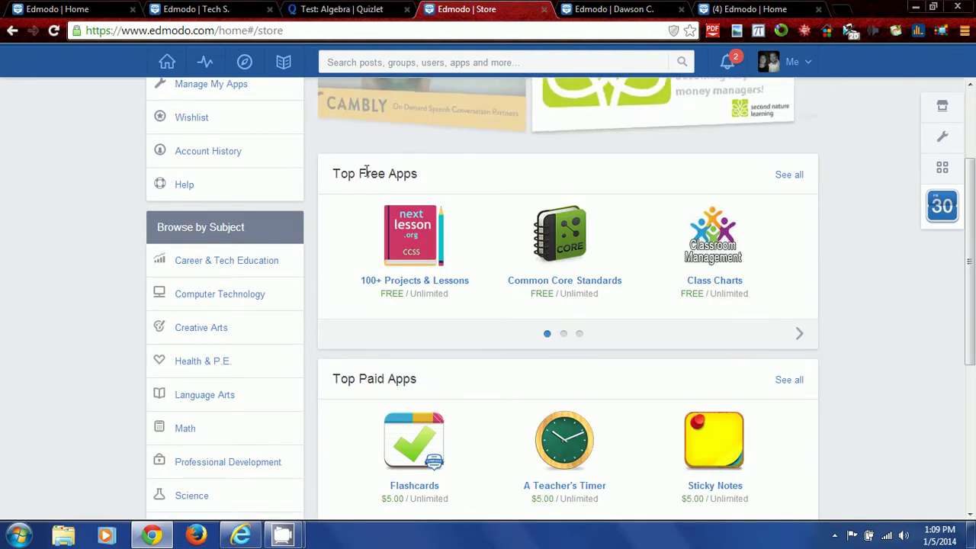
{"action": "scroll", "coordinate": [697, 192], "scroll_direction": "down", "scroll_amount": 2}
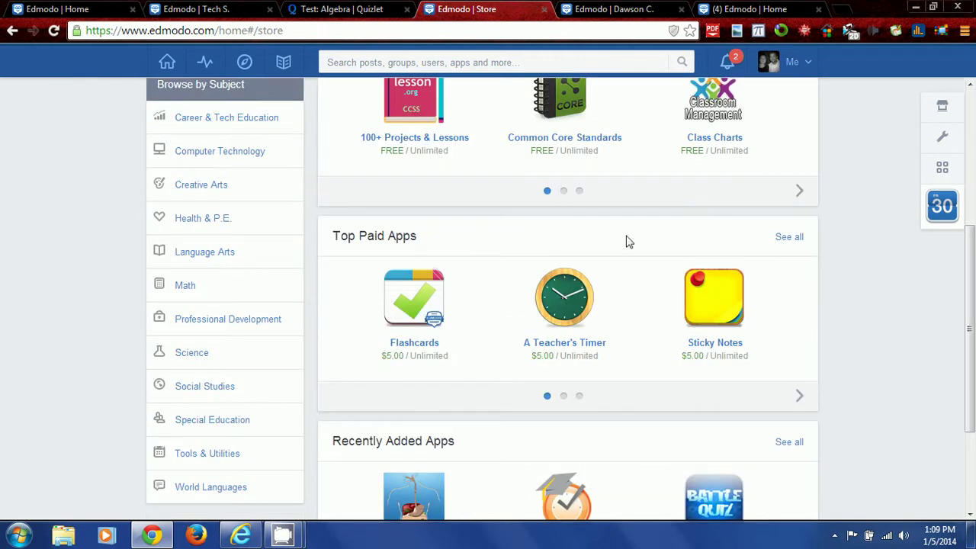
{"action": "scroll", "coordinate": [625, 241], "scroll_direction": "down", "scroll_amount": 1}
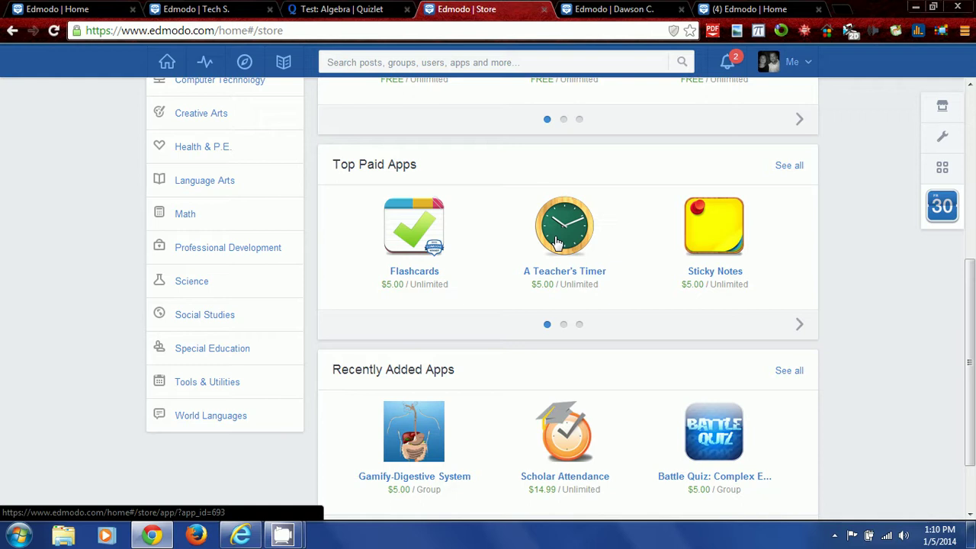
{"action": "scroll", "coordinate": [115, 206], "scroll_direction": "down", "scroll_amount": 2}
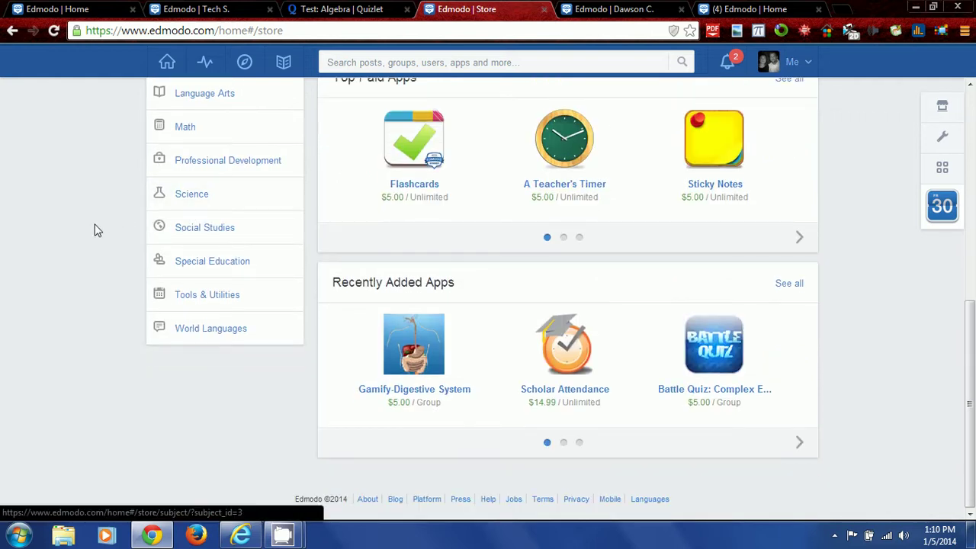
{"action": "scroll", "coordinate": [97, 230], "scroll_direction": "up", "scroll_amount": 5}
{"action": "scroll", "coordinate": [97, 230], "scroll_direction": "up", "scroll_amount": 1}
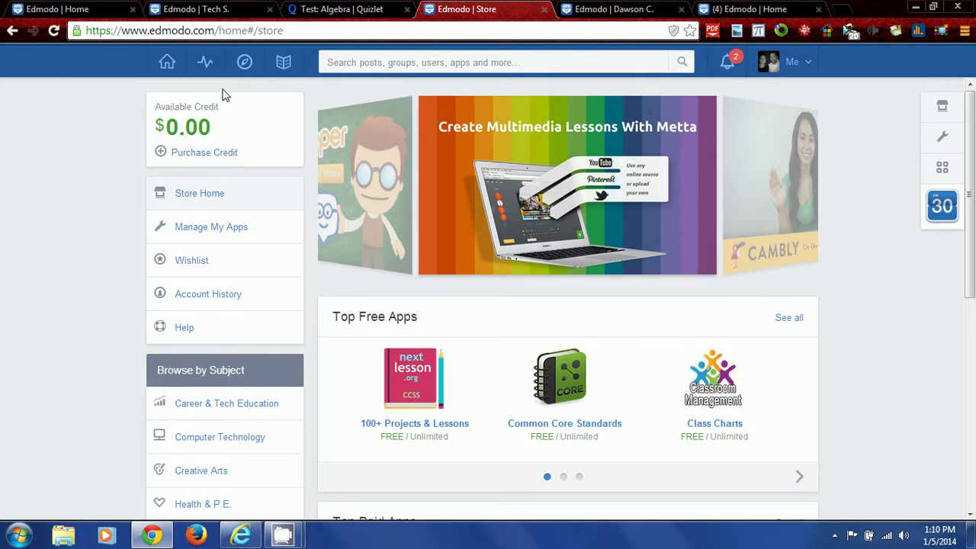
Return from the Store to the home page and examine the Groups and Communities lists alongside the latest posts.
{"action": "left_click", "coordinate": [170, 75]}
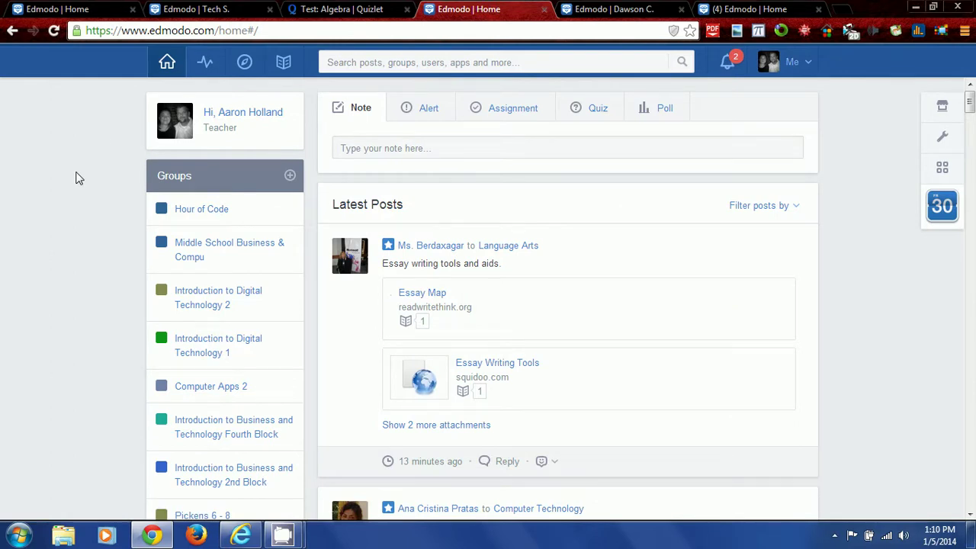
{"action": "scroll", "coordinate": [80, 199], "scroll_direction": "down", "scroll_amount": 9}
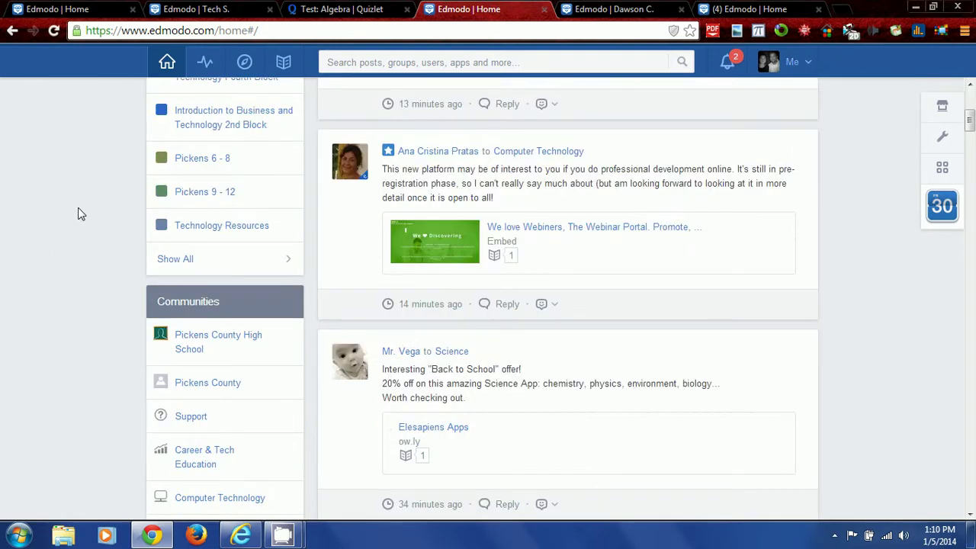
{"action": "scroll", "coordinate": [80, 206], "scroll_direction": "up", "scroll_amount": 3}
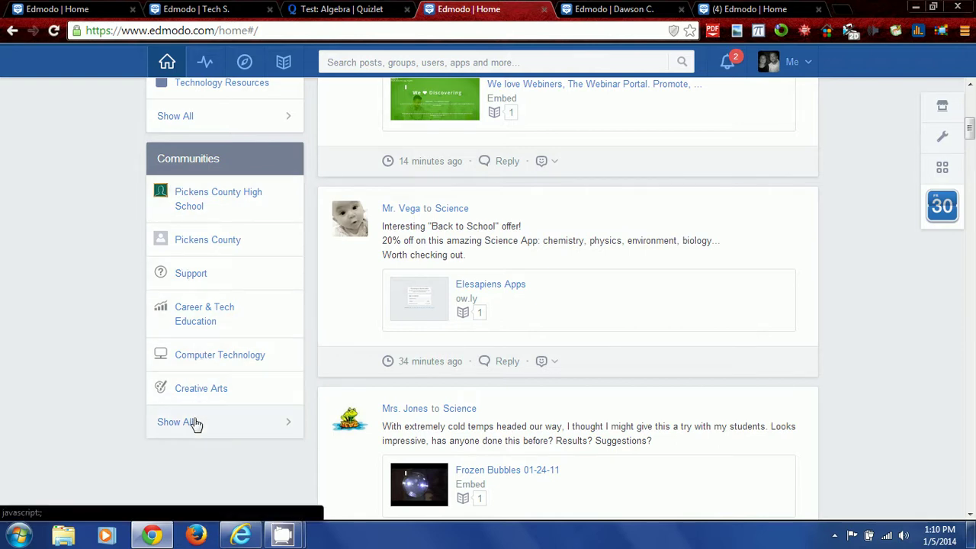
{"action": "scroll", "coordinate": [70, 142], "scroll_direction": "up", "scroll_amount": 5}
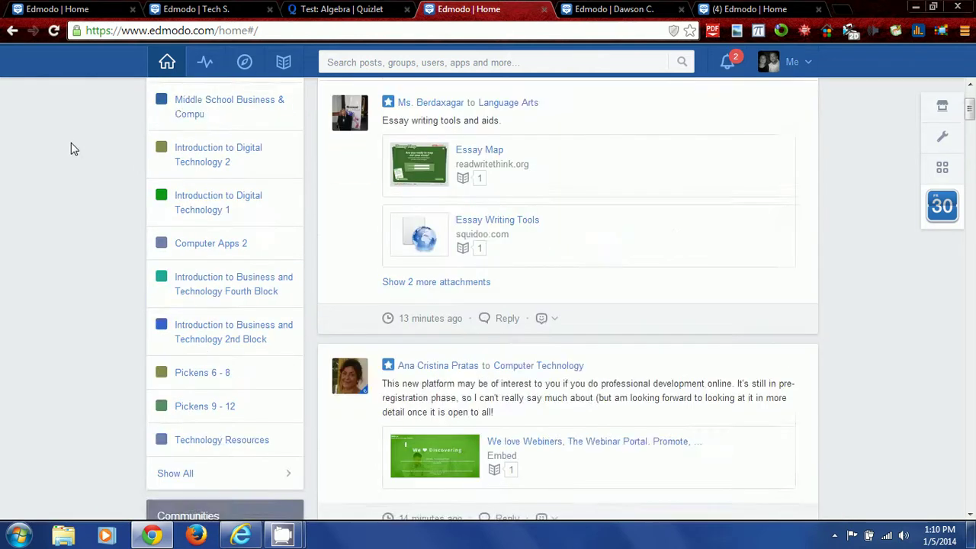
{"action": "scroll", "coordinate": [71, 143], "scroll_direction": "down", "scroll_amount": 4}
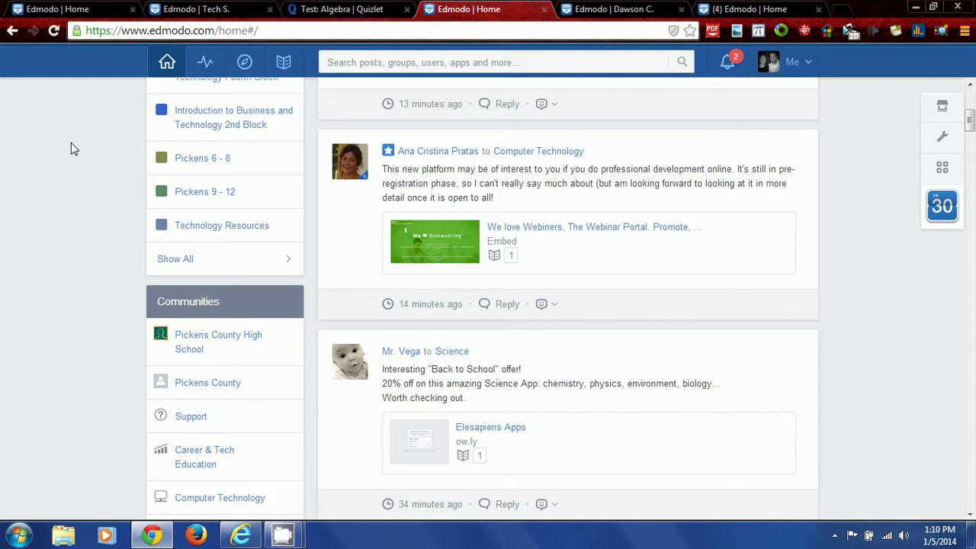
{"action": "scroll", "coordinate": [83, 166], "scroll_direction": "down", "scroll_amount": 3}
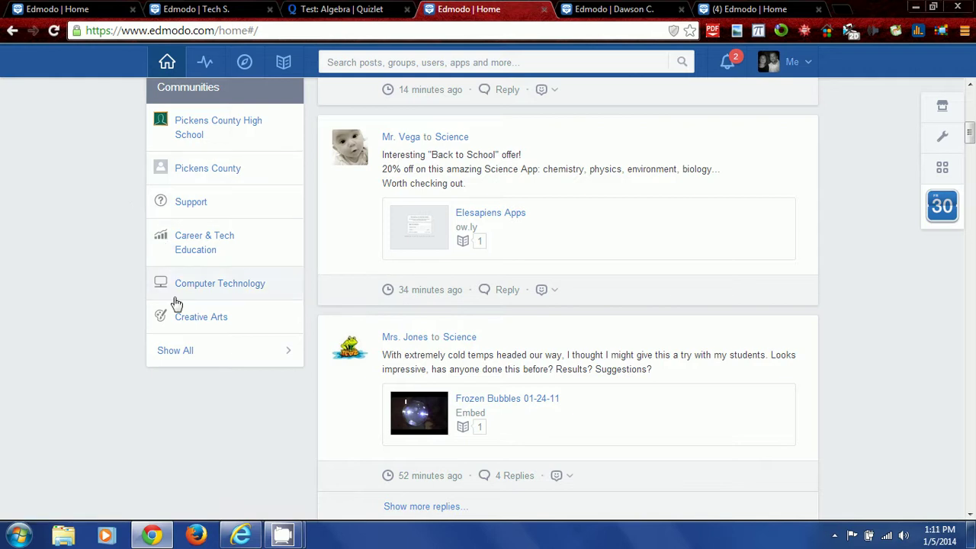
{"action": "scroll", "coordinate": [196, 297], "scroll_direction": "up", "scroll_amount": 3}
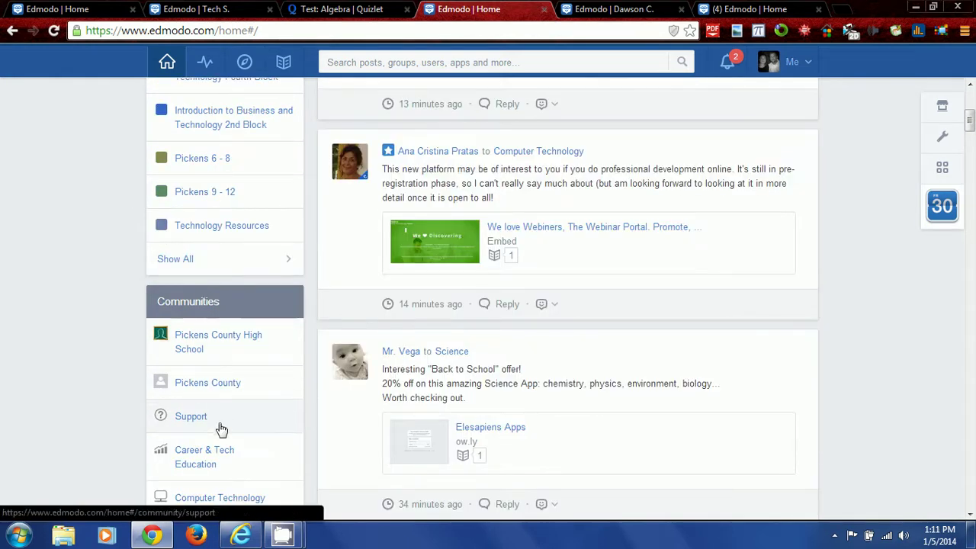
{"action": "scroll", "coordinate": [220, 426], "scroll_direction": "down", "scroll_amount": 4}
{"action": "scroll", "coordinate": [220, 424], "scroll_direction": "up", "scroll_amount": 4}
{"action": "scroll", "coordinate": [218, 279], "scroll_direction": "up", "scroll_amount": 2}
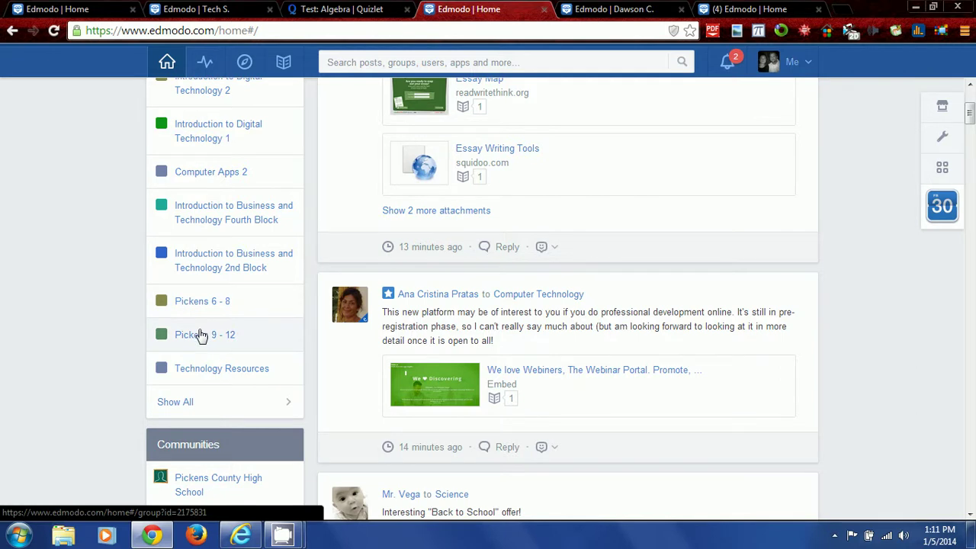
{"action": "scroll", "coordinate": [199, 337], "scroll_direction": "up", "scroll_amount": 3}
{"action": "scroll", "coordinate": [201, 333], "scroll_direction": "down", "scroll_amount": 4}
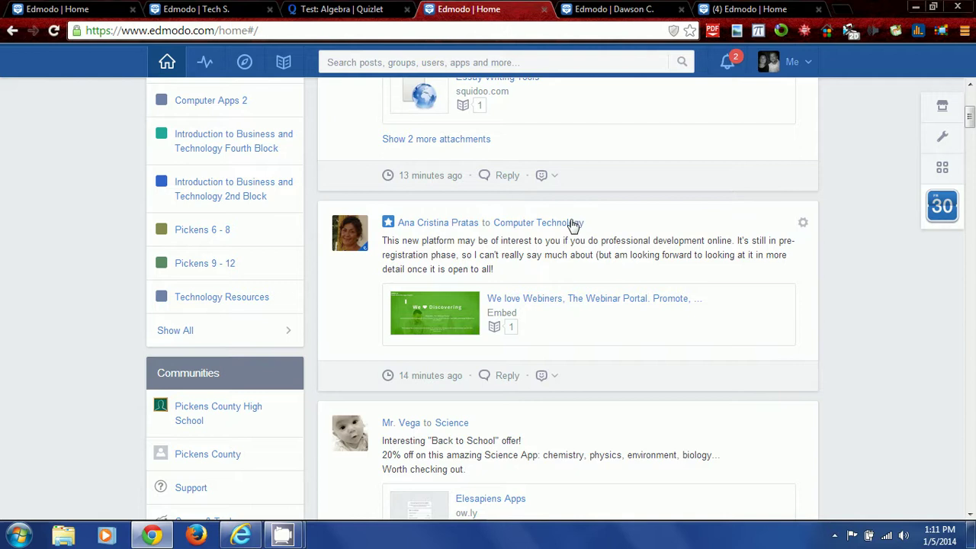
Look over the latest home page posts, then open the Pickens 9 - 12 group and show its members.
{"action": "scroll", "coordinate": [506, 235], "scroll_direction": "up", "scroll_amount": 3}
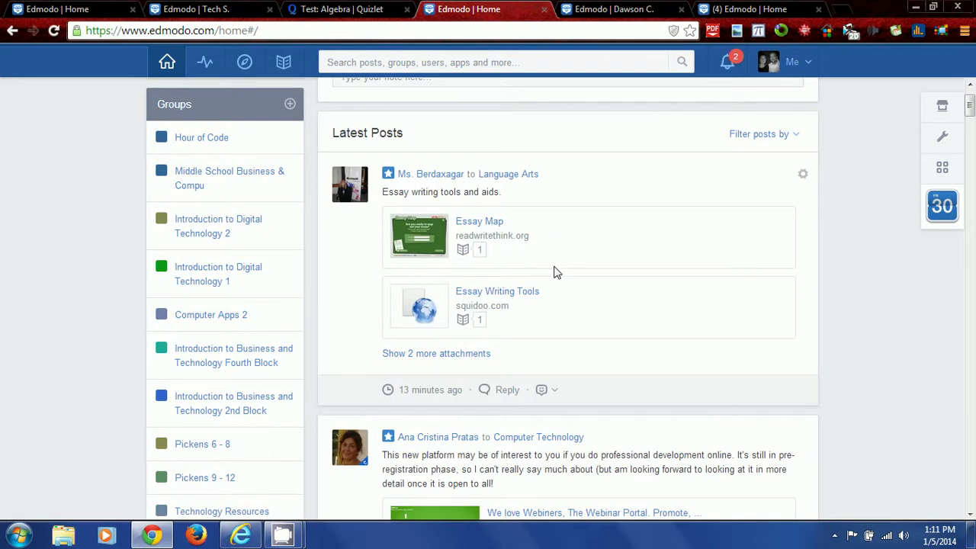
{"action": "scroll", "coordinate": [555, 266], "scroll_direction": "down", "scroll_amount": 1}
{"action": "scroll", "coordinate": [556, 265], "scroll_direction": "down", "scroll_amount": 3}
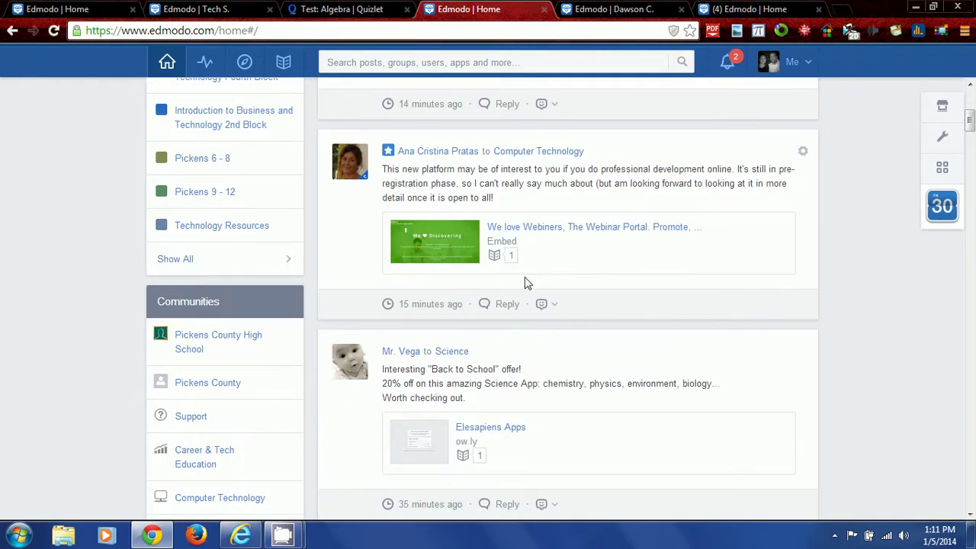
{"action": "left_click", "coordinate": [219, 204]}
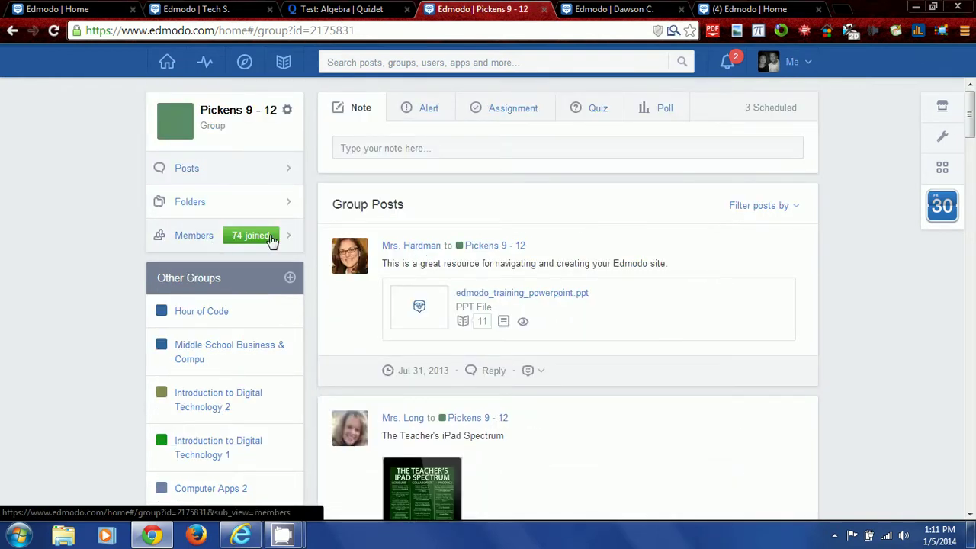
{"action": "left_click", "coordinate": [248, 238]}
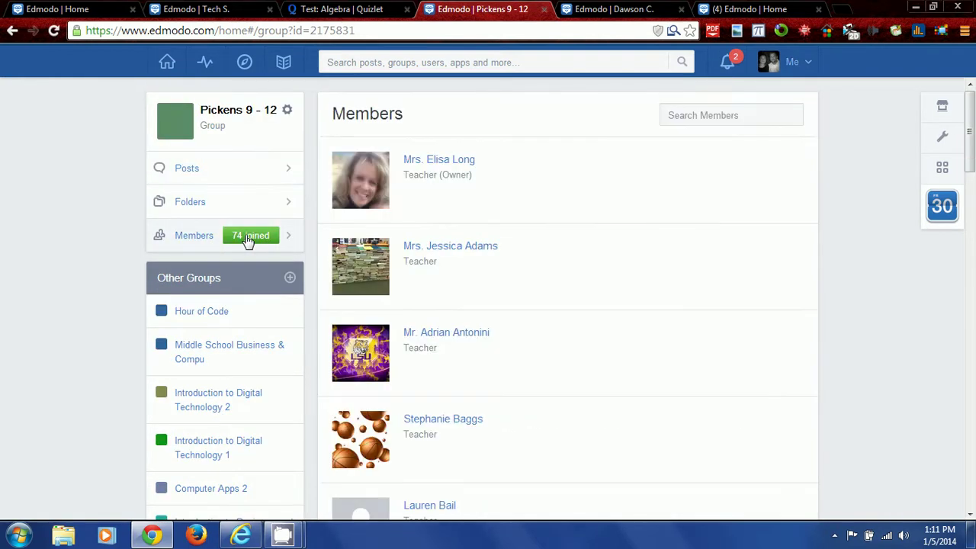
Look through the teachers in the Pickens 9 - 12 member list down to the end of the loaded entries.
{"action": "scroll", "coordinate": [571, 270], "scroll_direction": "down", "scroll_amount": 2}
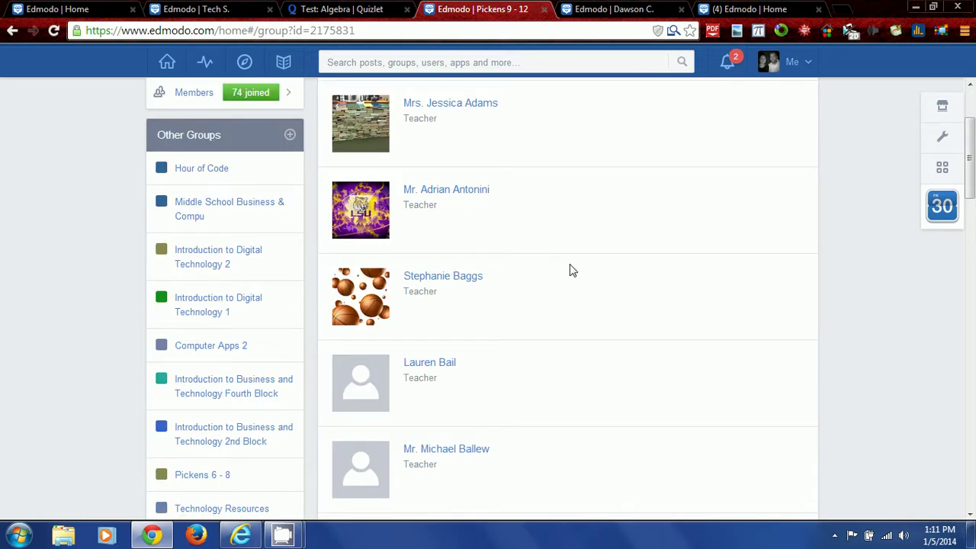
{"action": "scroll", "coordinate": [572, 269], "scroll_direction": "down", "scroll_amount": 2}
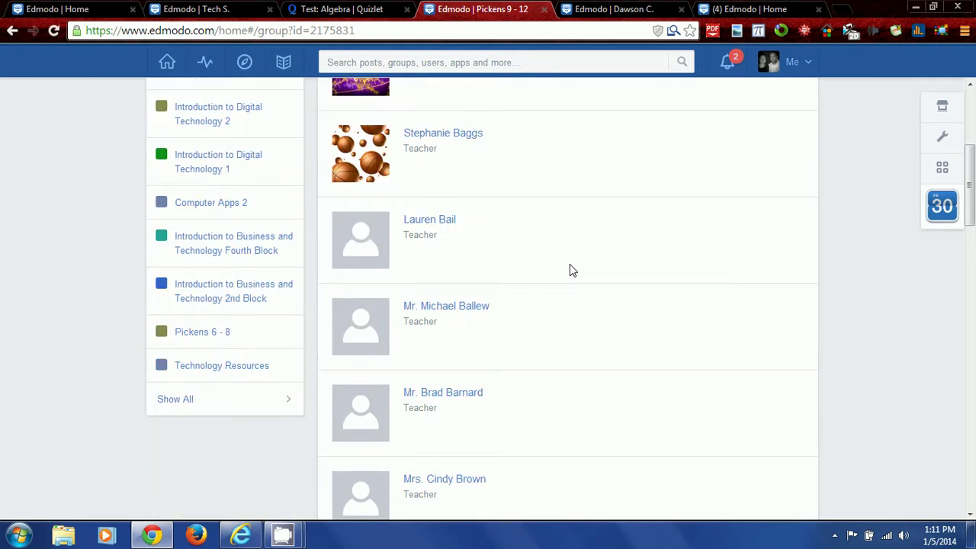
{"action": "scroll", "coordinate": [573, 270], "scroll_direction": "down", "scroll_amount": 3}
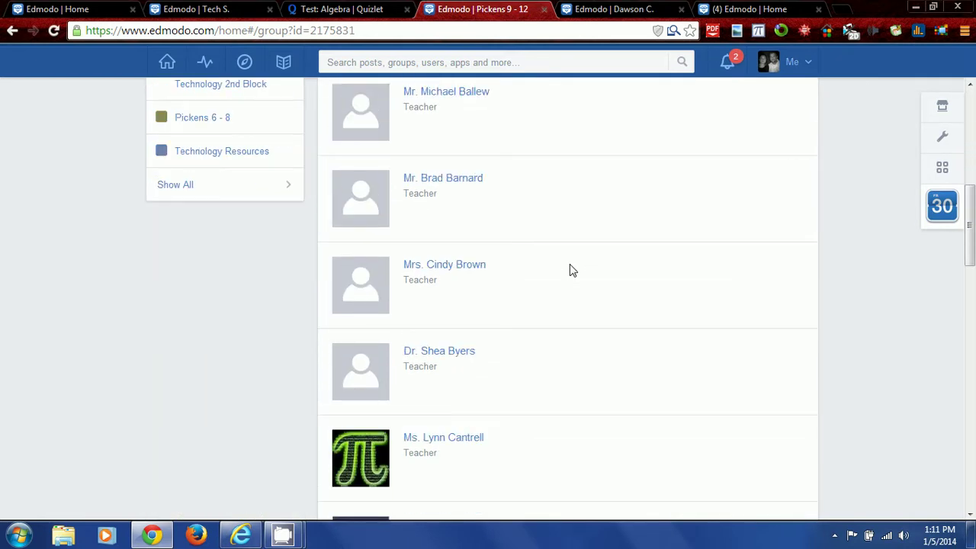
{"action": "scroll", "coordinate": [572, 270], "scroll_direction": "down", "scroll_amount": 1}
{"action": "scroll", "coordinate": [573, 270], "scroll_direction": "down", "scroll_amount": 3}
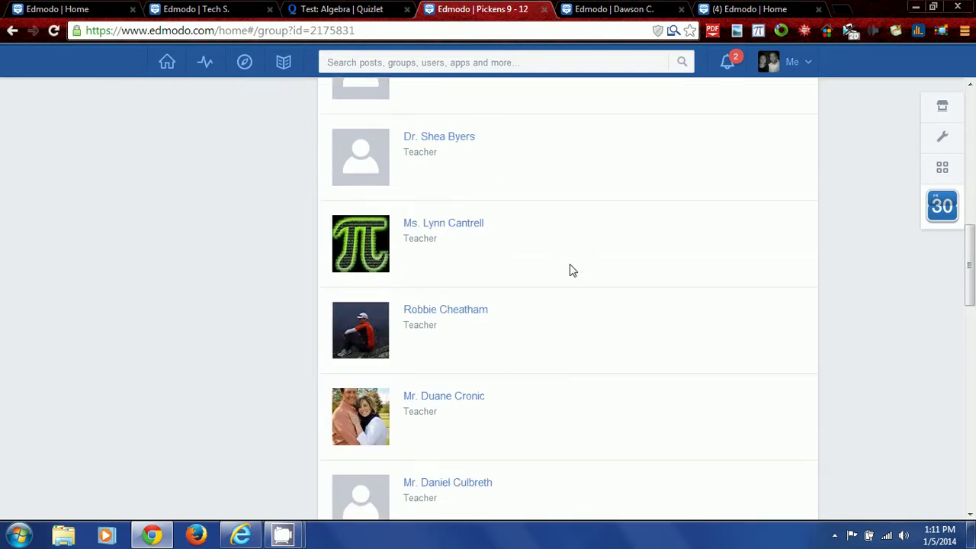
{"action": "scroll", "coordinate": [573, 269], "scroll_direction": "down", "scroll_amount": 3}
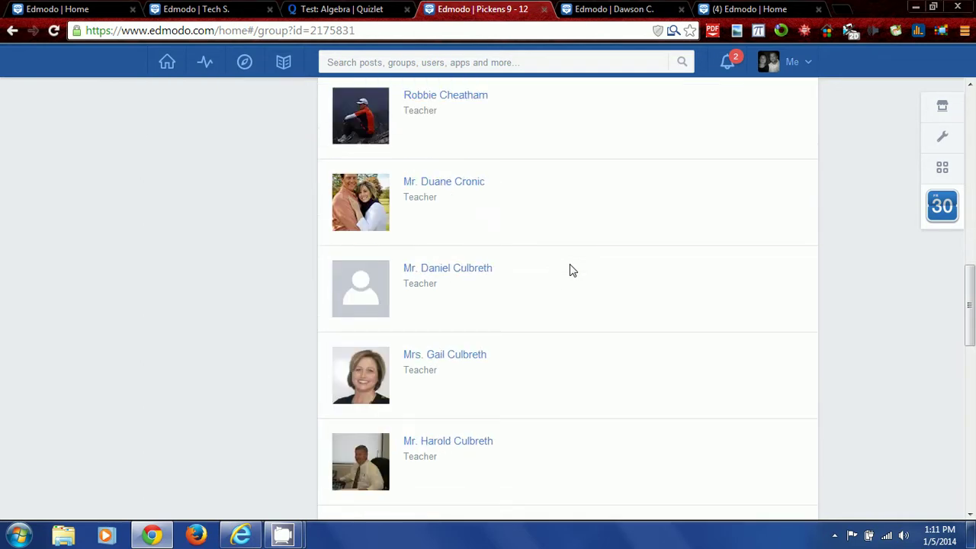
{"action": "scroll", "coordinate": [532, 276], "scroll_direction": "down", "scroll_amount": 3}
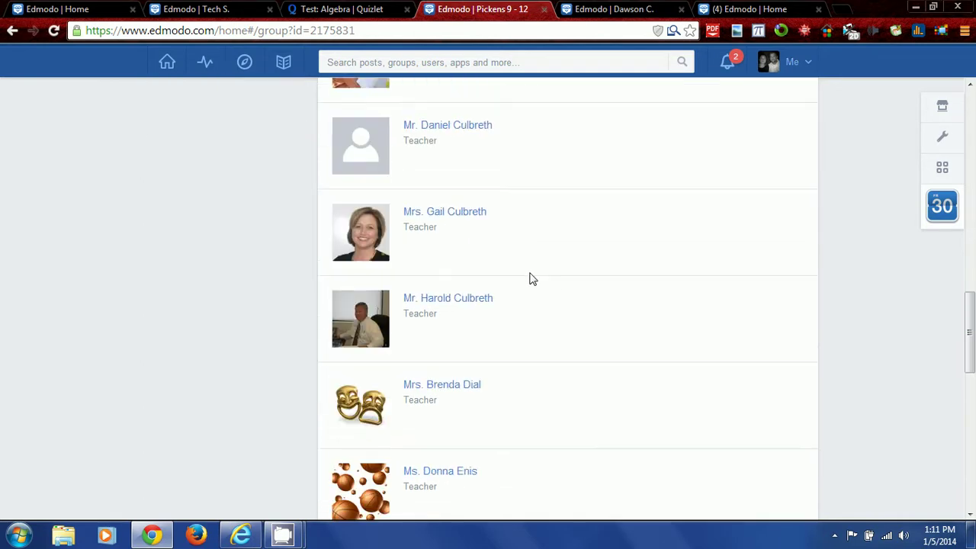
{"action": "scroll", "coordinate": [532, 279], "scroll_direction": "down", "scroll_amount": 2}
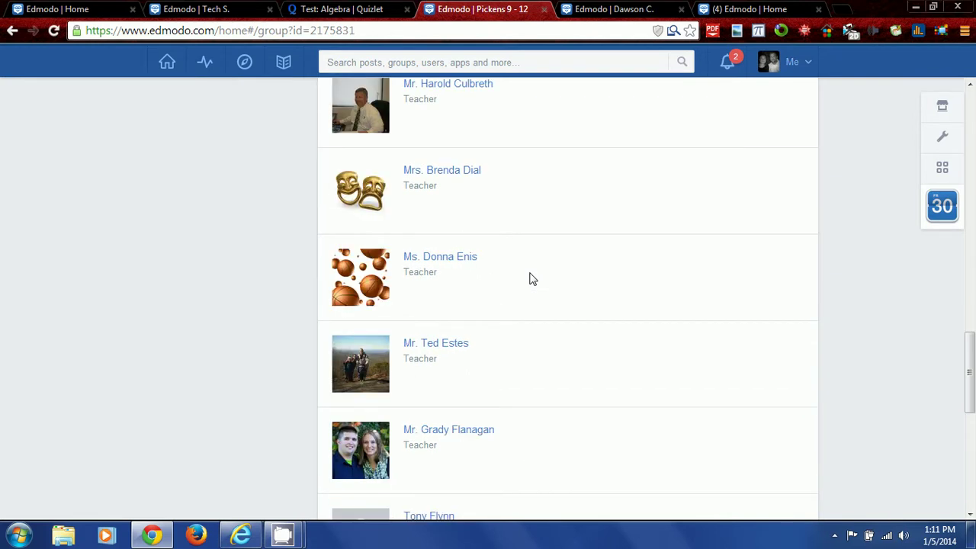
{"action": "scroll", "coordinate": [532, 280], "scroll_direction": "up", "scroll_amount": 2}
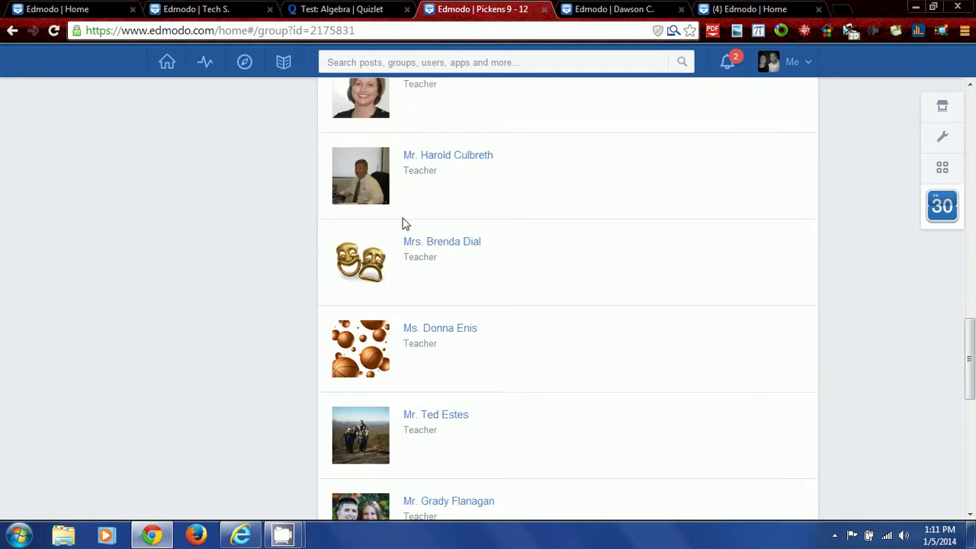
{"action": "scroll", "coordinate": [578, 241], "scroll_direction": "down", "scroll_amount": 7}
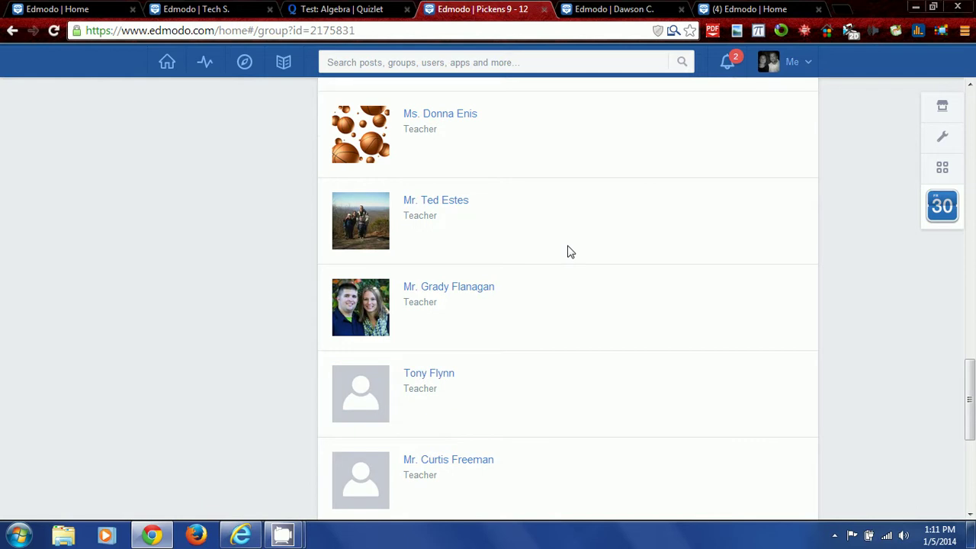
{"action": "scroll", "coordinate": [570, 252], "scroll_direction": "down", "scroll_amount": 1}
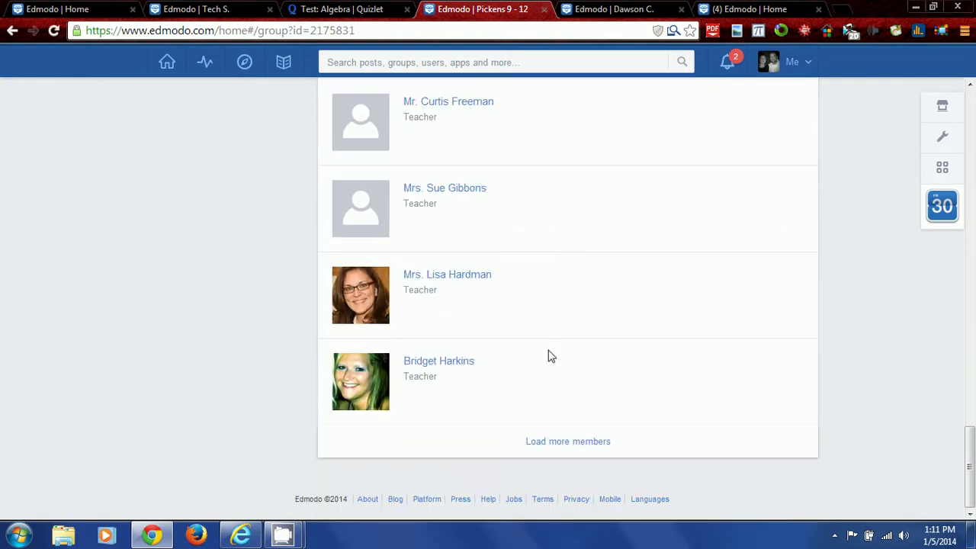
Load more members of the Pickens 9 - 12 group, look through the additional teachers, and return to the start of the list.
{"action": "left_click", "coordinate": [554, 449]}
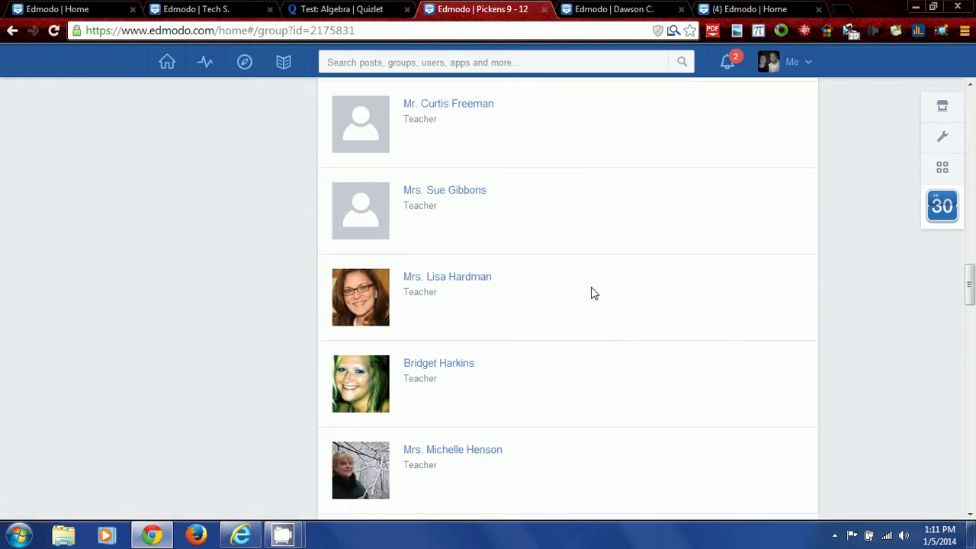
{"action": "scroll", "coordinate": [592, 291], "scroll_direction": "down", "scroll_amount": 6}
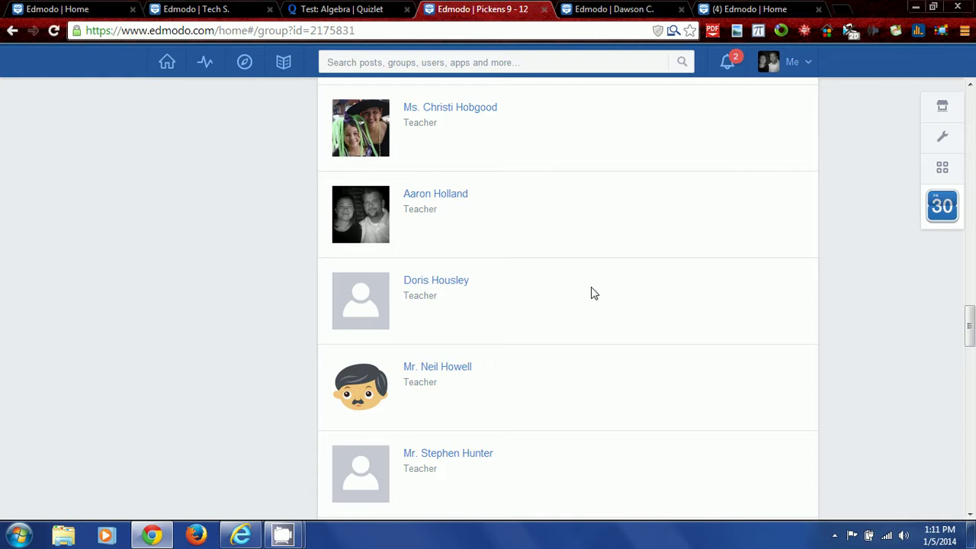
{"action": "scroll", "coordinate": [592, 294], "scroll_direction": "down", "scroll_amount": 3}
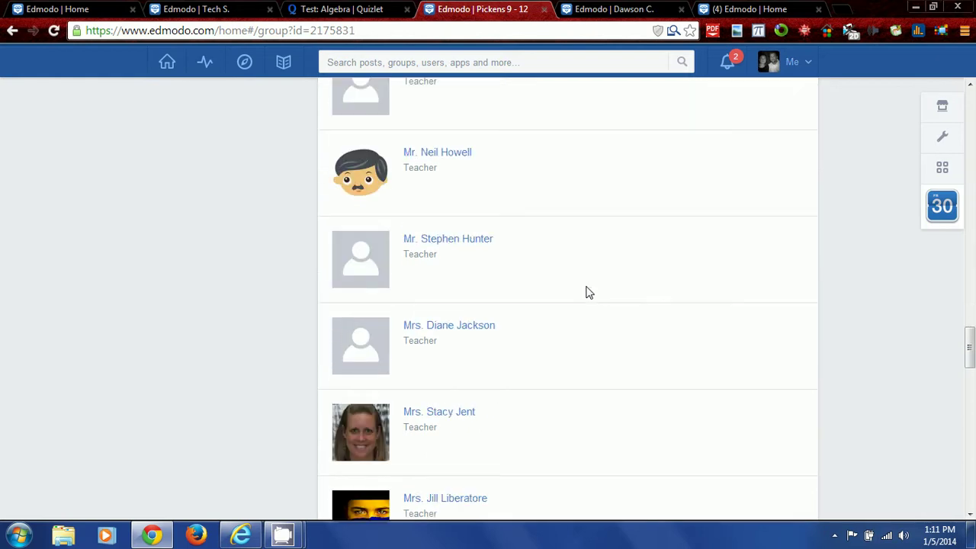
{"action": "scroll", "coordinate": [588, 293], "scroll_direction": "down", "scroll_amount": 3}
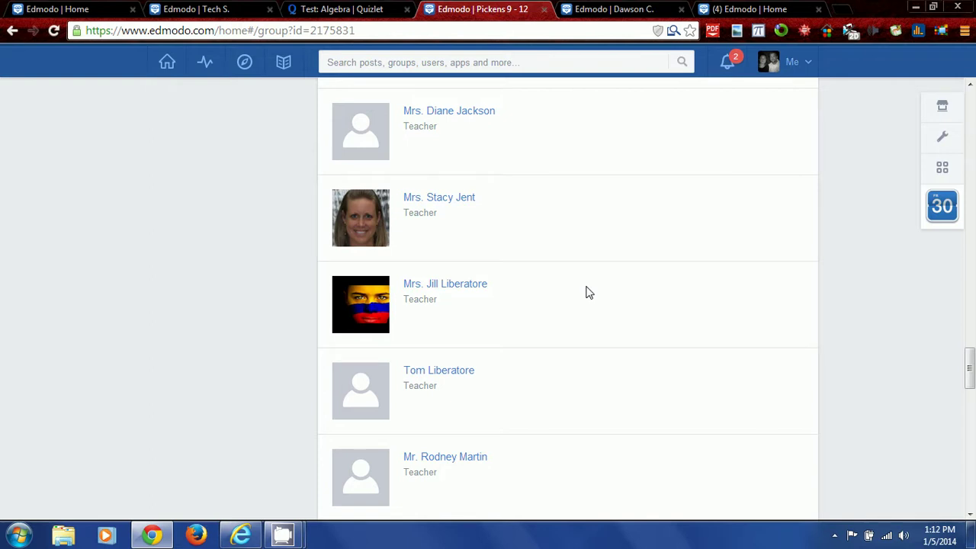
{"action": "scroll", "coordinate": [589, 293], "scroll_direction": "down", "scroll_amount": 3}
{"action": "scroll", "coordinate": [588, 291], "scroll_direction": "down", "scroll_amount": 2}
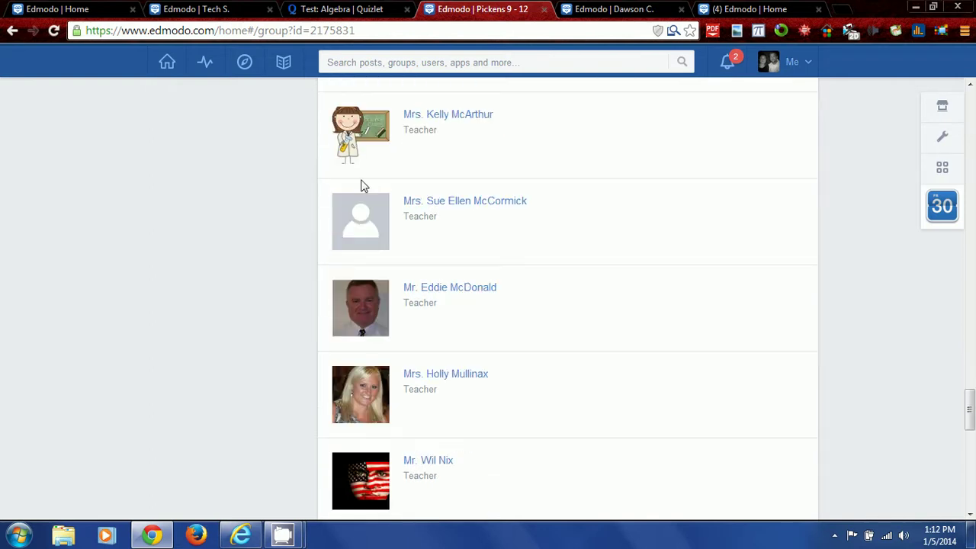
{"action": "scroll", "coordinate": [306, 217], "scroll_direction": "down", "scroll_amount": 4}
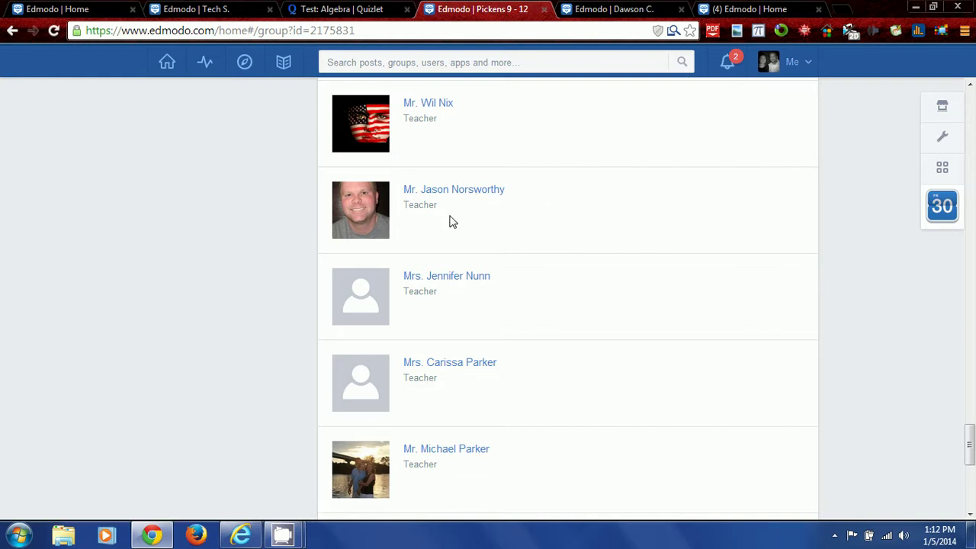
{"action": "scroll", "coordinate": [453, 220], "scroll_direction": "down", "scroll_amount": 3}
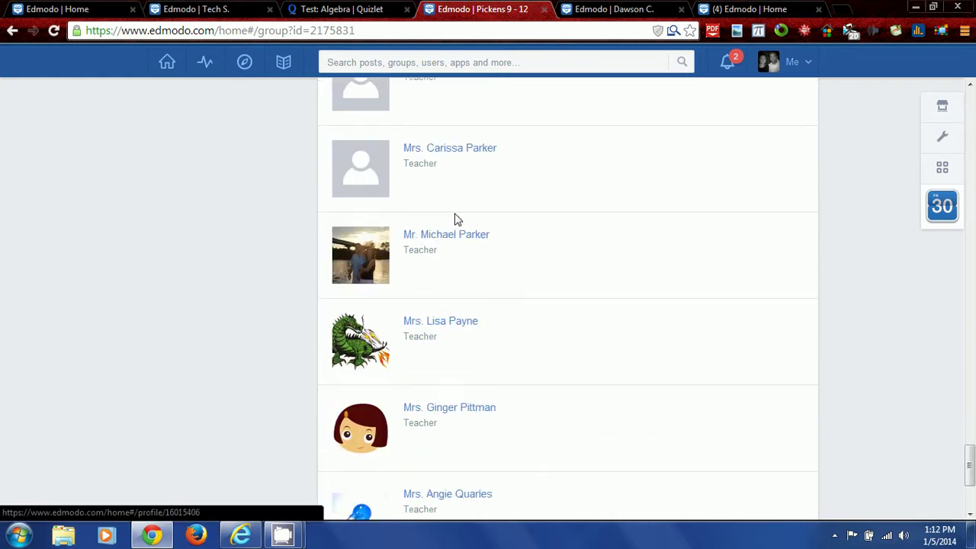
{"action": "scroll", "coordinate": [523, 223], "scroll_direction": "up", "scroll_amount": 15}
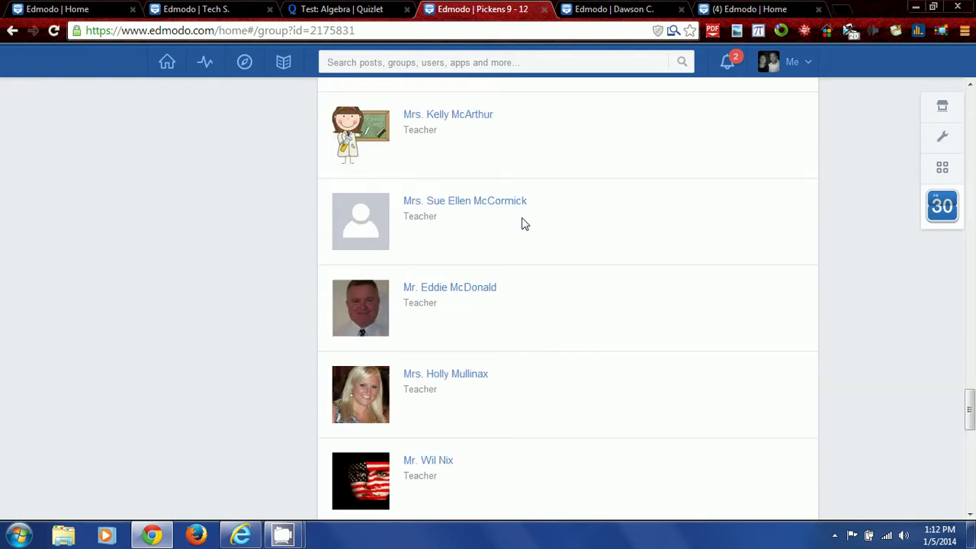
{"action": "scroll", "coordinate": [523, 223], "scroll_direction": "up", "scroll_amount": 20}
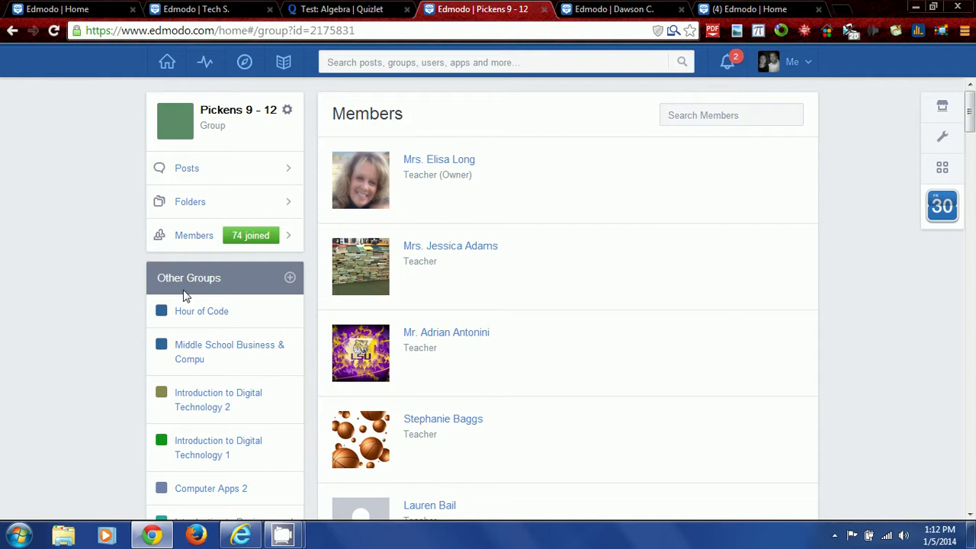
Open the Introduction to Business and Technology 2nd Block group and look over its posts and group lists.
{"action": "scroll", "coordinate": [198, 358], "scroll_direction": "down", "scroll_amount": 4}
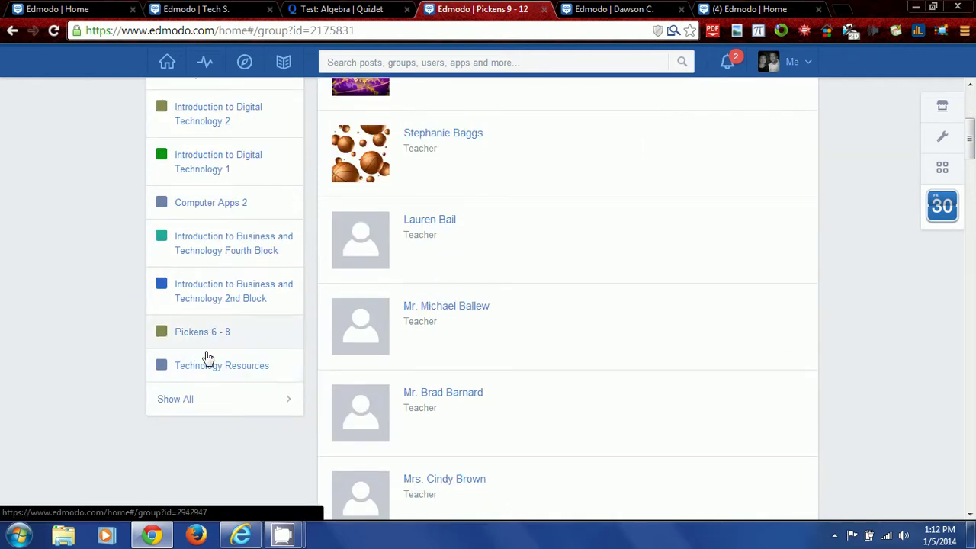
{"action": "left_click", "coordinate": [219, 292]}
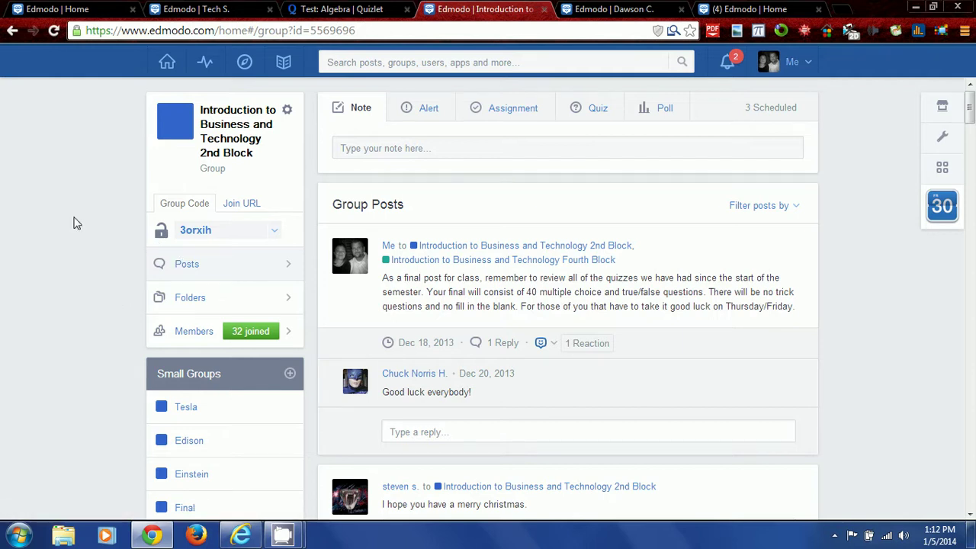
{"action": "scroll", "coordinate": [64, 267], "scroll_direction": "down", "scroll_amount": 10}
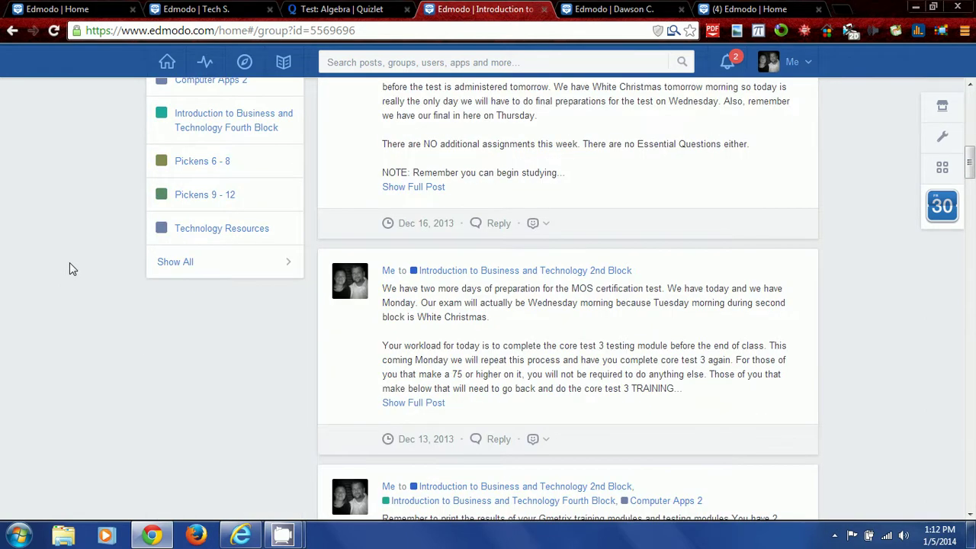
{"action": "scroll", "coordinate": [71, 269], "scroll_direction": "up", "scroll_amount": 10}
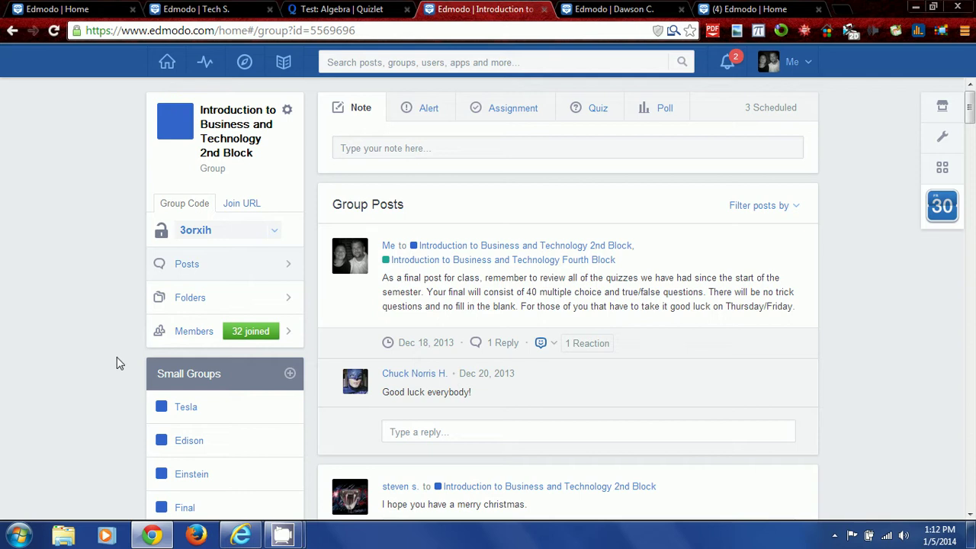
{"action": "mouse_move", "coordinate": [283, 537]}
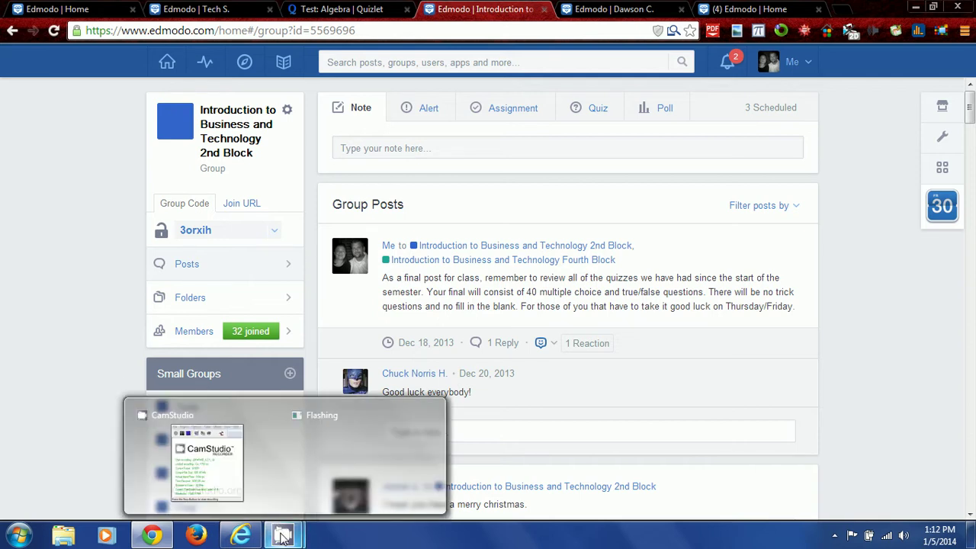